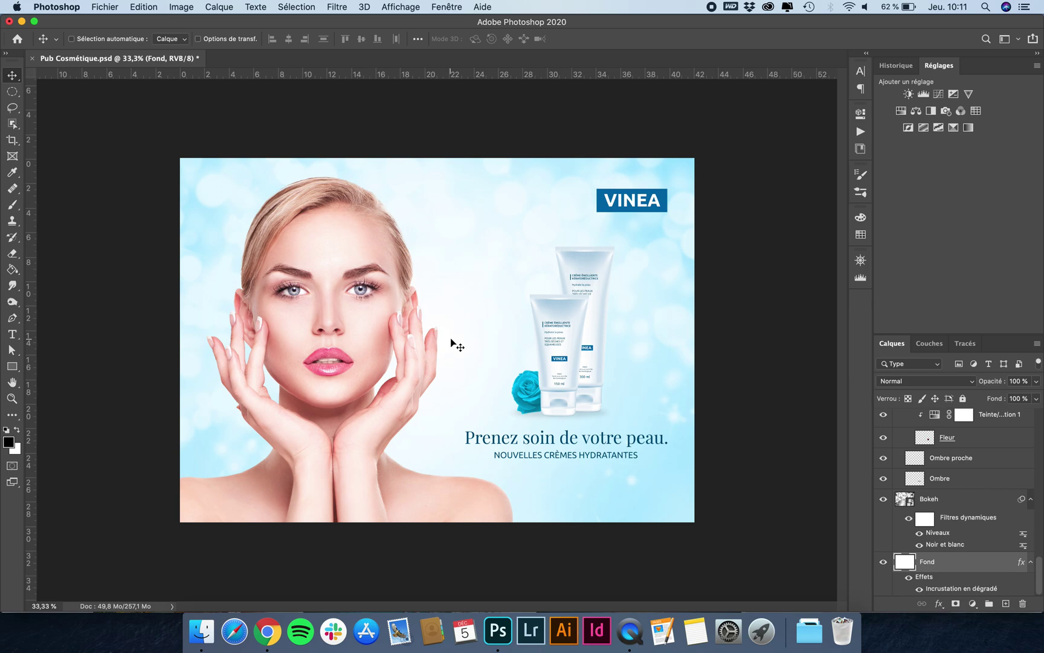
scroll(521, 310, "up", 2)
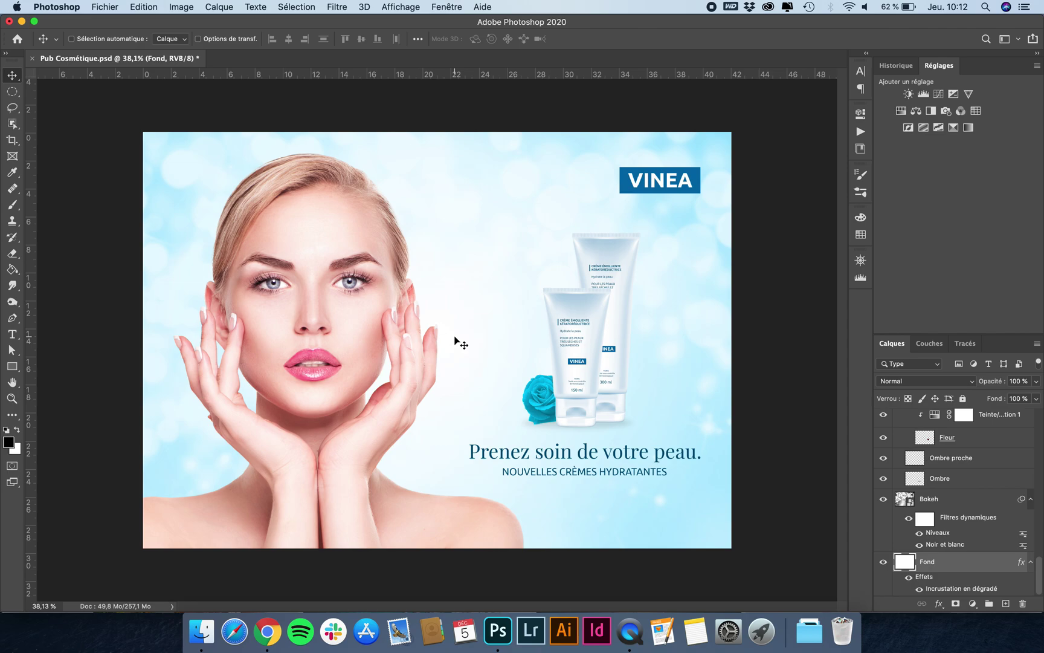
scroll(455, 337, "down", 1)
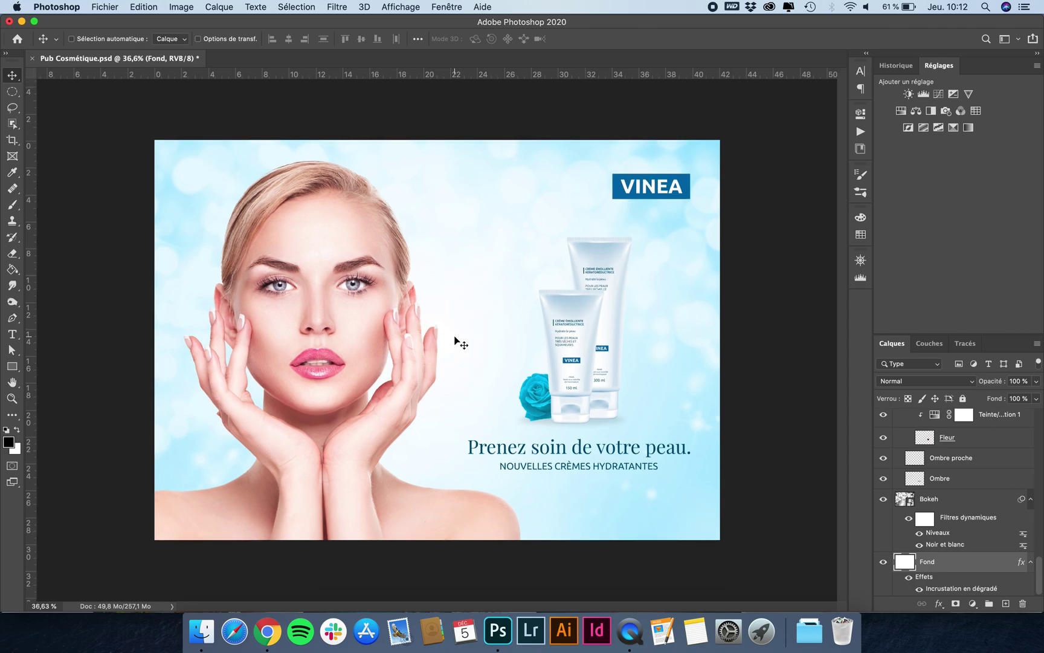
Switch to Chrome and look over the 123RF home page from the banner to the service sections
left_click(266, 630)
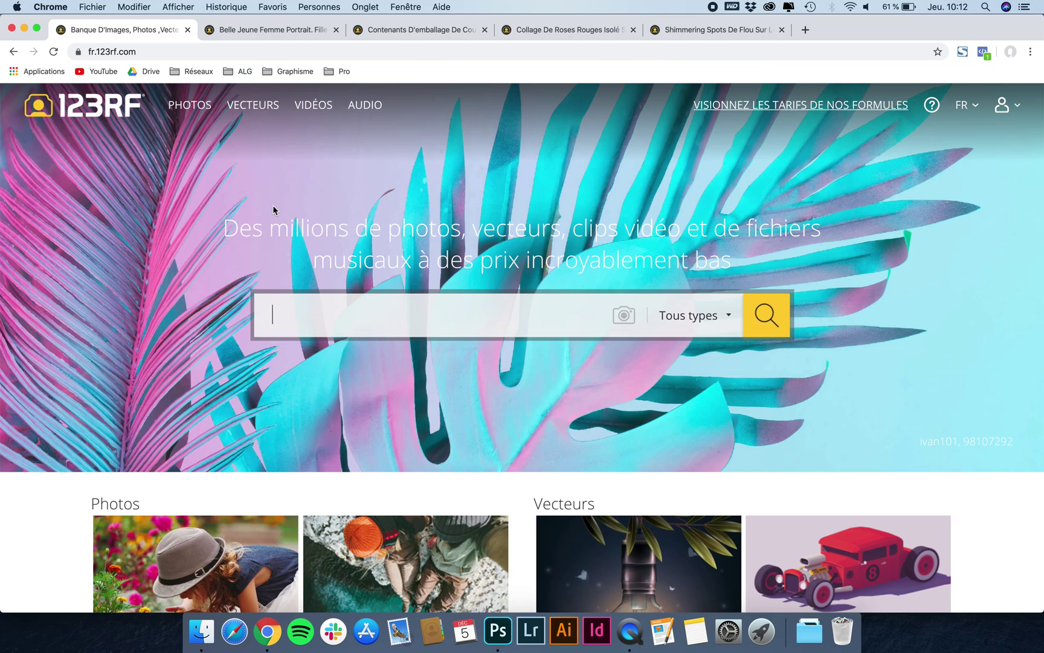
scroll(286, 346, "down", 15)
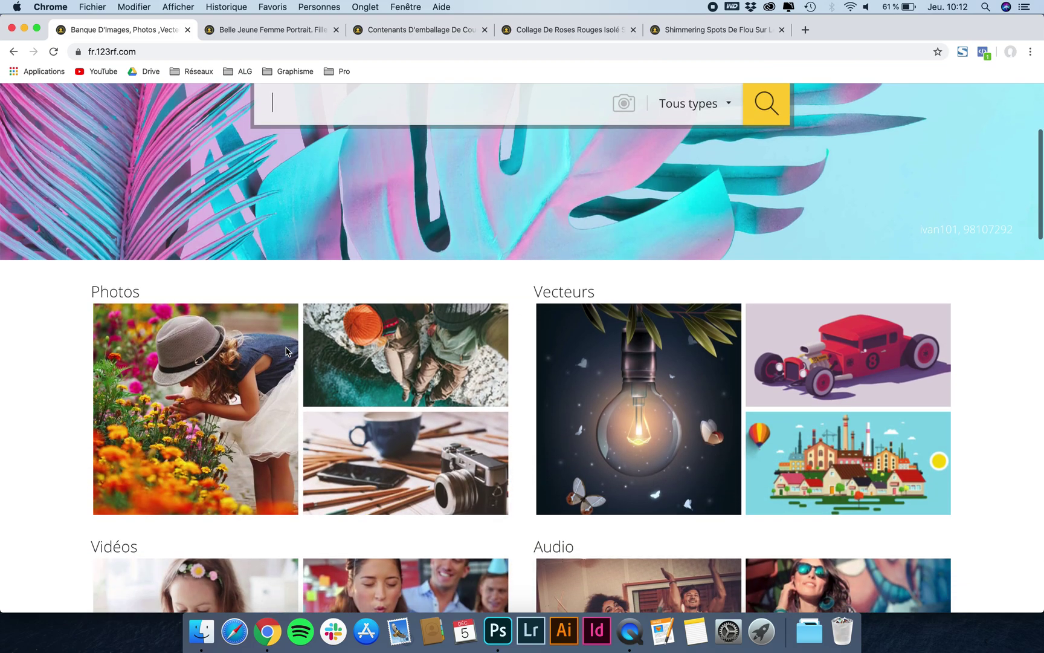
scroll(286, 352, "down", 3)
scroll(286, 352, "up", 20)
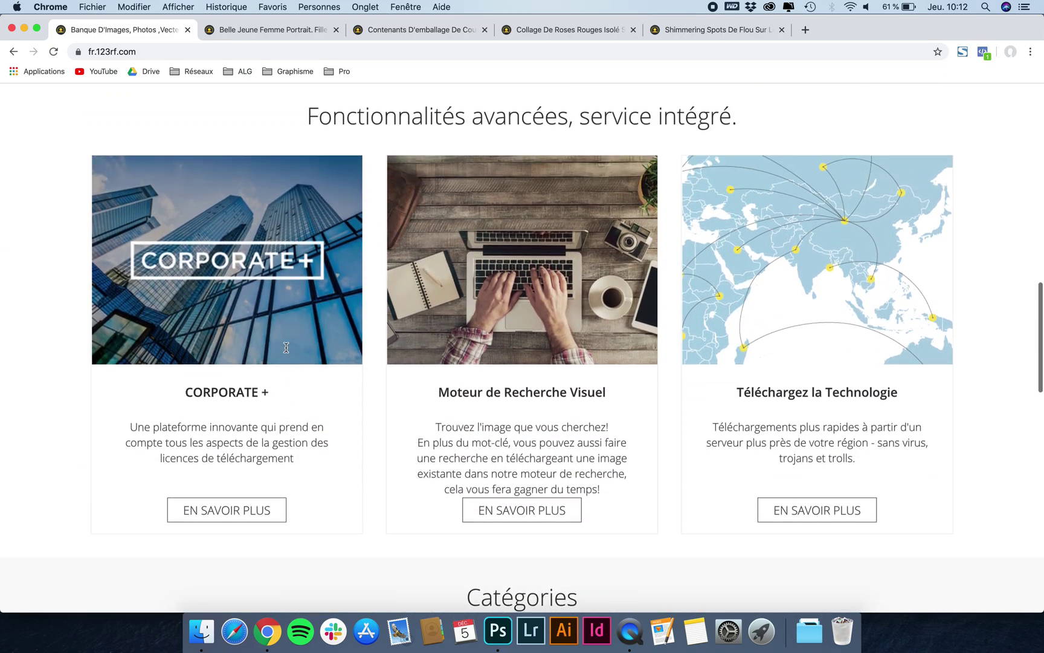
scroll(287, 353, "up", 2)
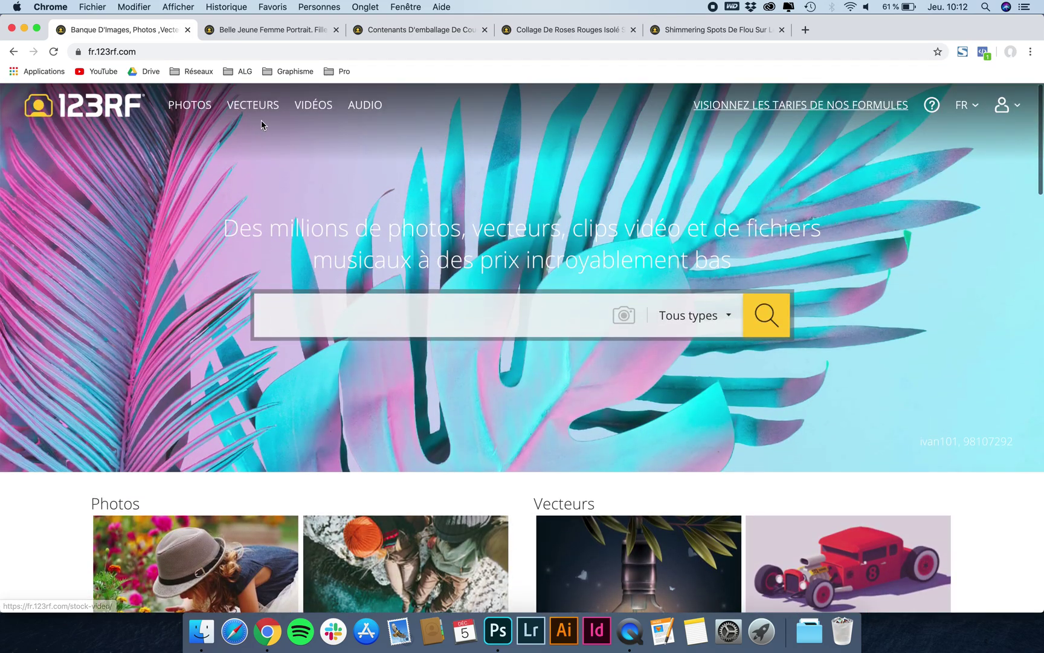
Examine the 123RF page of the young woman's portrait touching her face, including its details and similar images
left_click(268, 31)
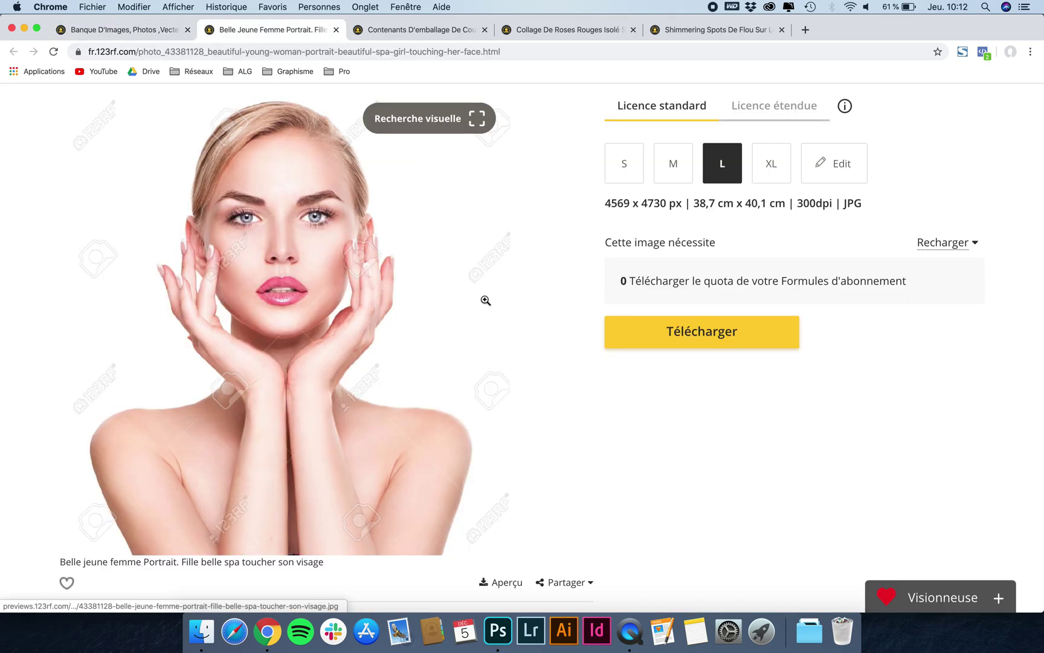
scroll(486, 300, "down", 5)
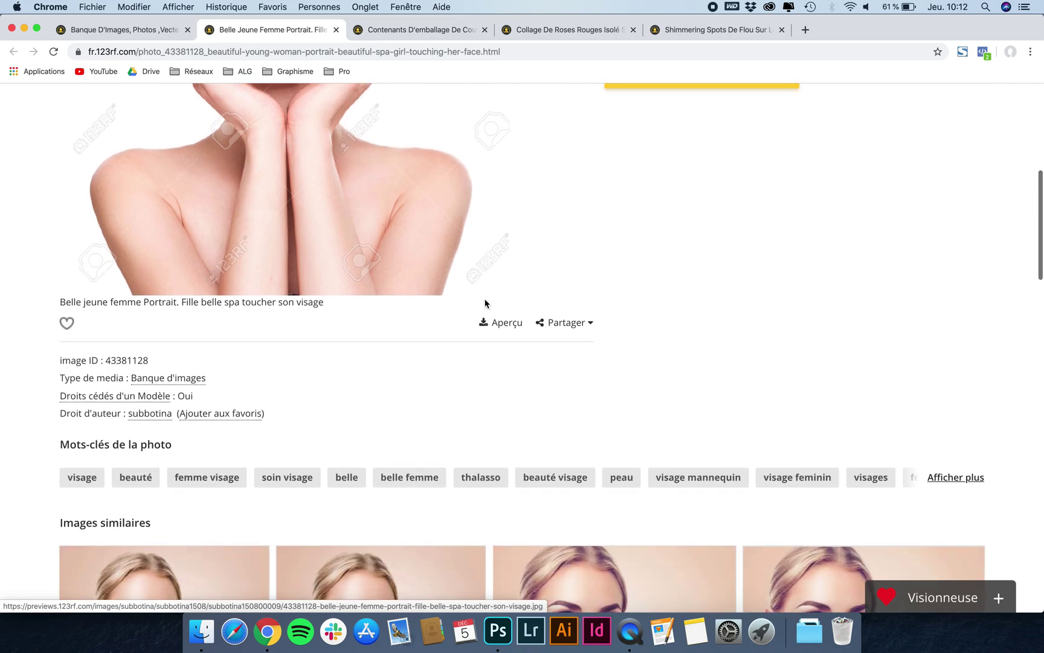
scroll(485, 303, "up", 4)
scroll(486, 303, "down", 7)
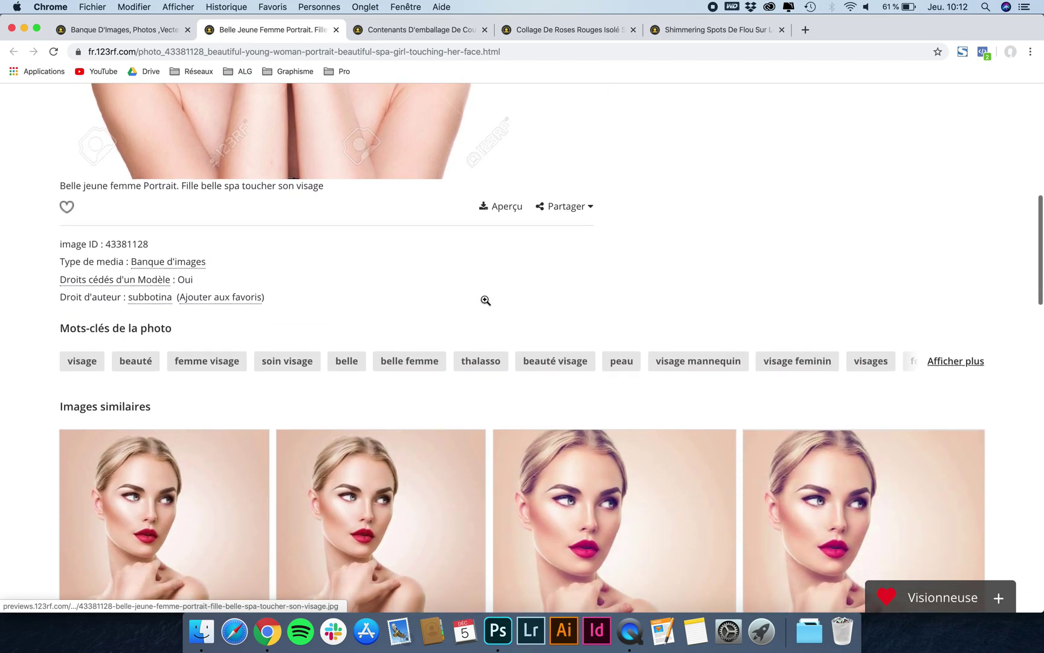
scroll(485, 303, "down", 6)
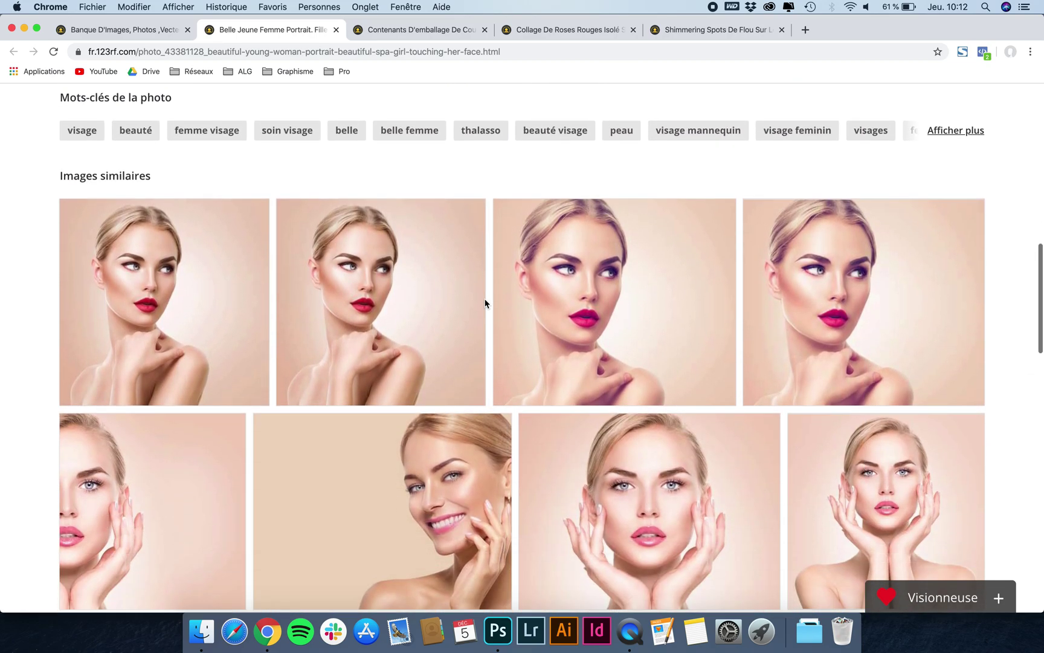
scroll(485, 303, "down", 9)
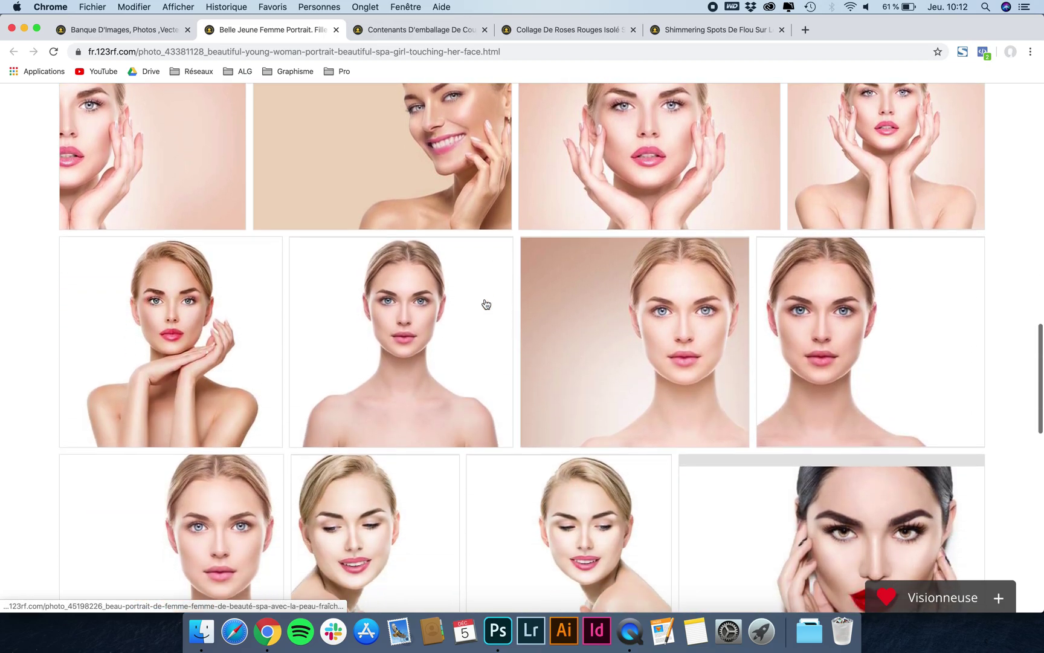
scroll(485, 303, "down", 10)
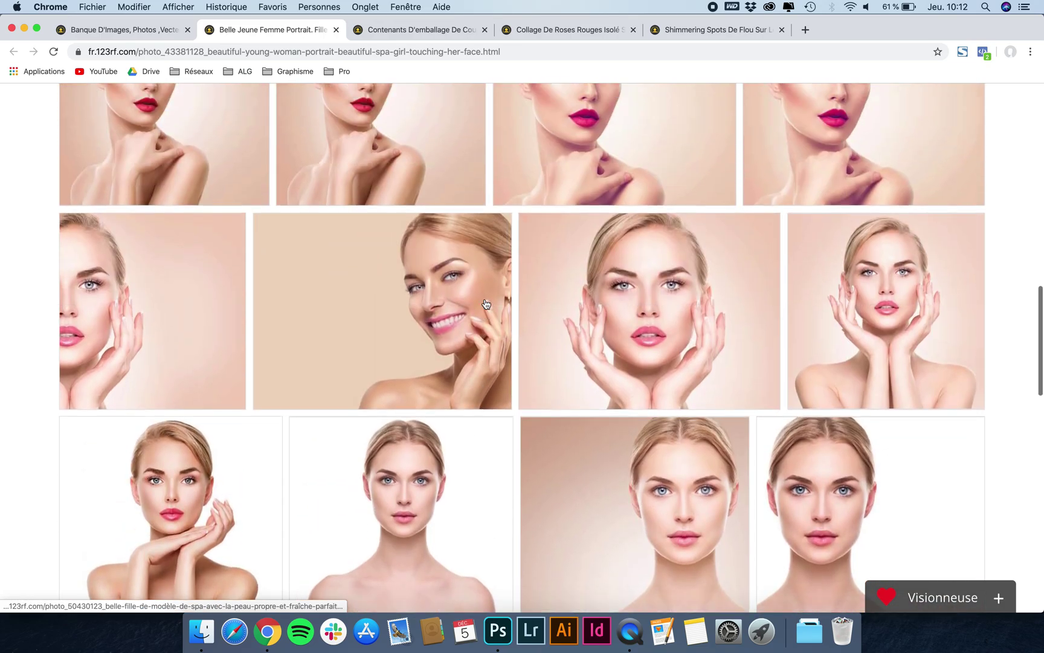
scroll(485, 303, "up", 20)
scroll(486, 303, "up", 9)
scroll(485, 300, "down", 1)
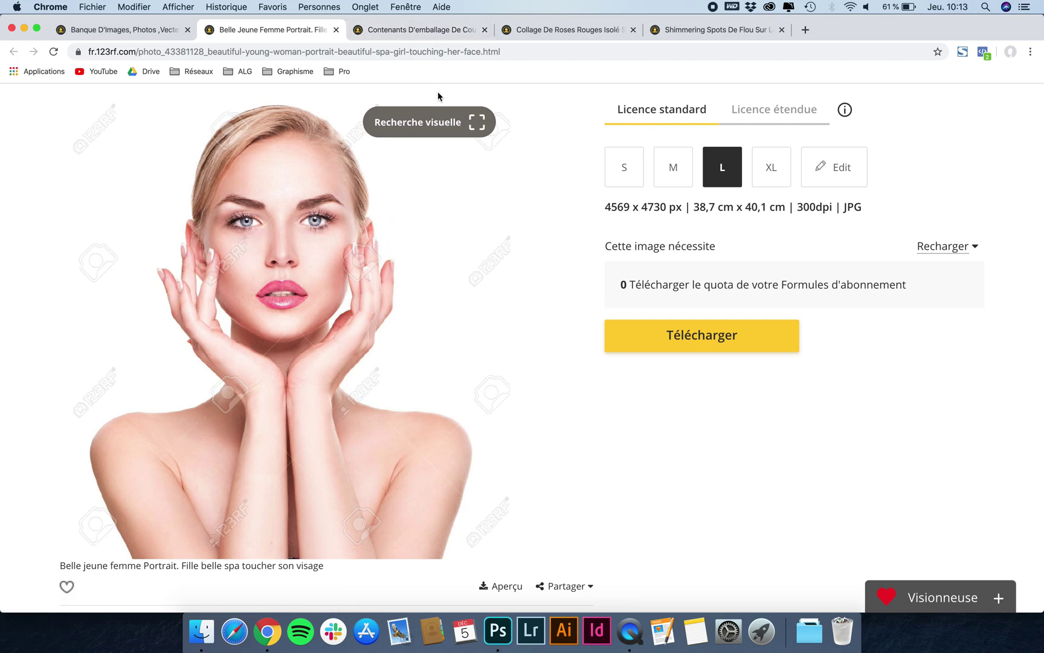
Examine the 123RF page of the white cream packaging containers, including the similar images further down
left_click(433, 32)
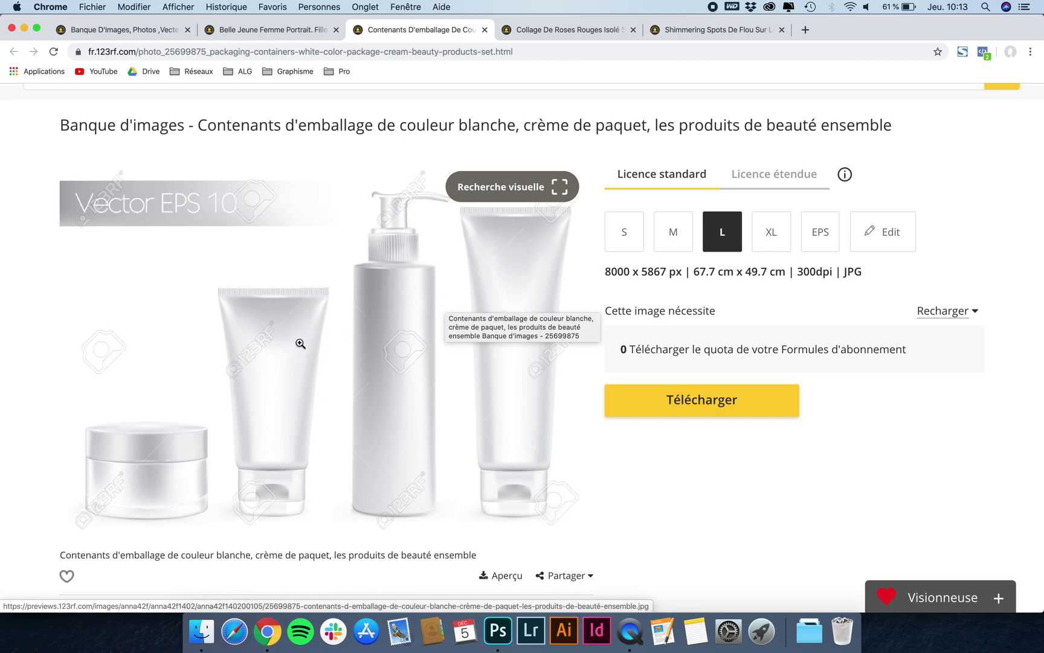
scroll(276, 360, "down", 5)
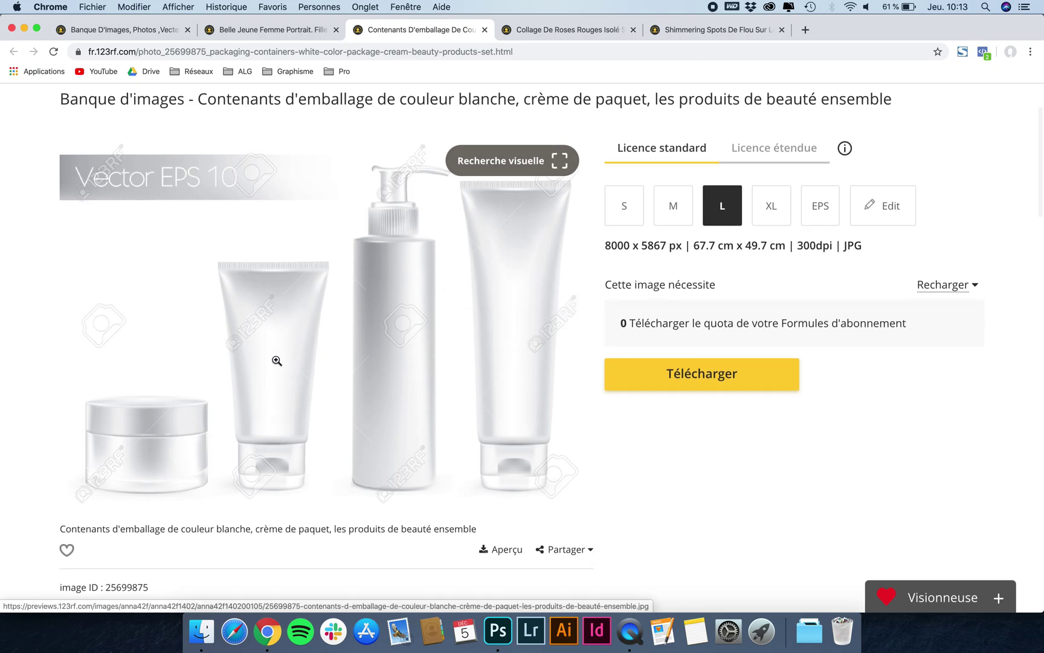
scroll(277, 361, "down", 10)
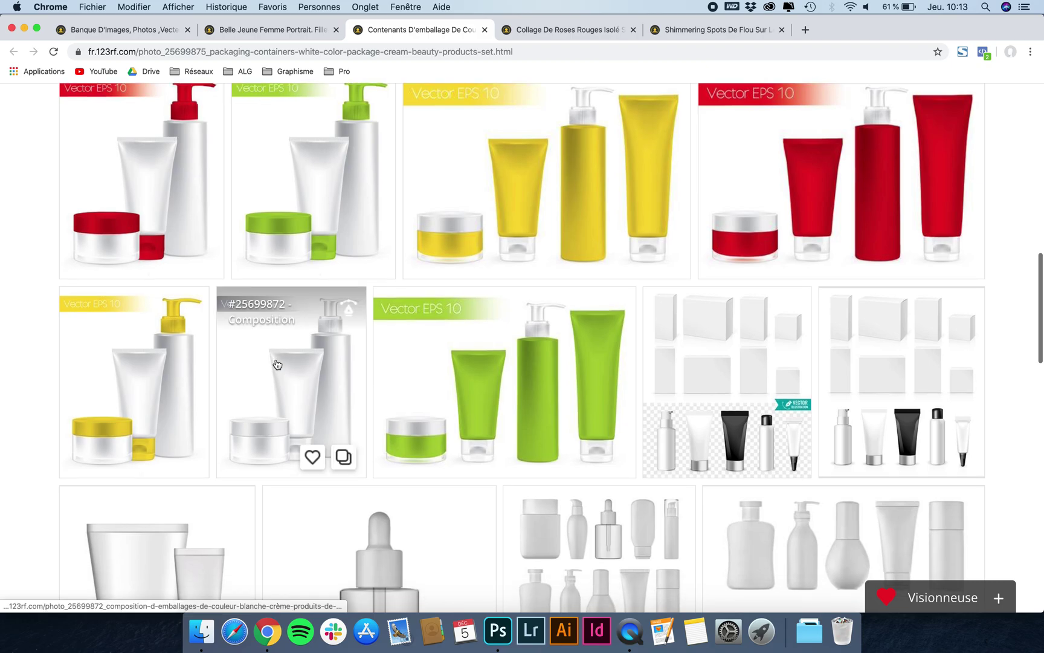
scroll(277, 363, "down", 13)
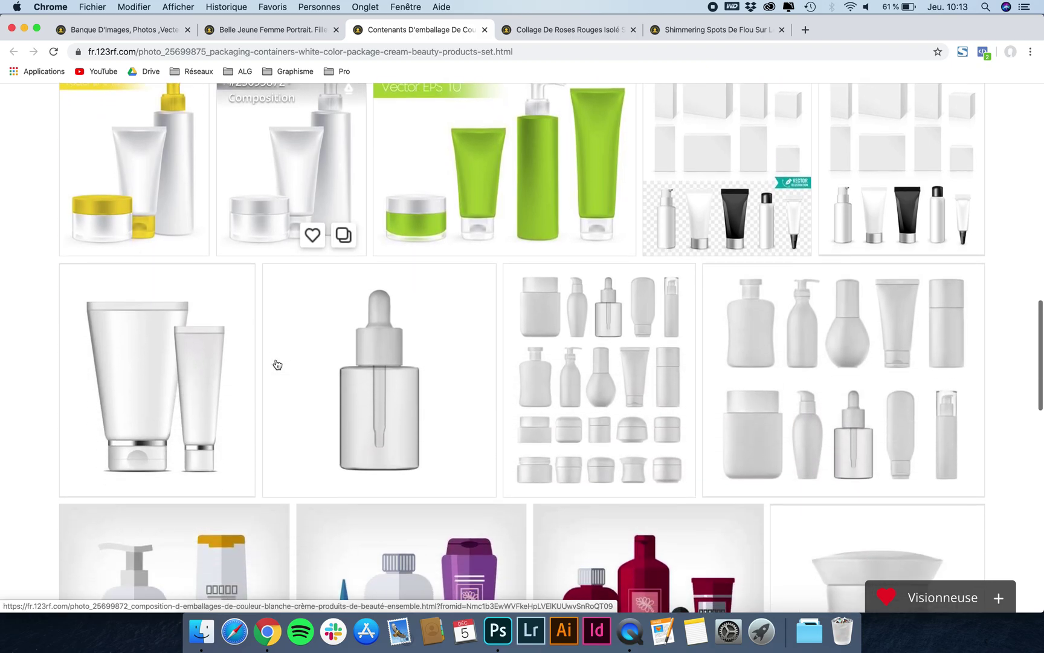
scroll(277, 363, "down", 12)
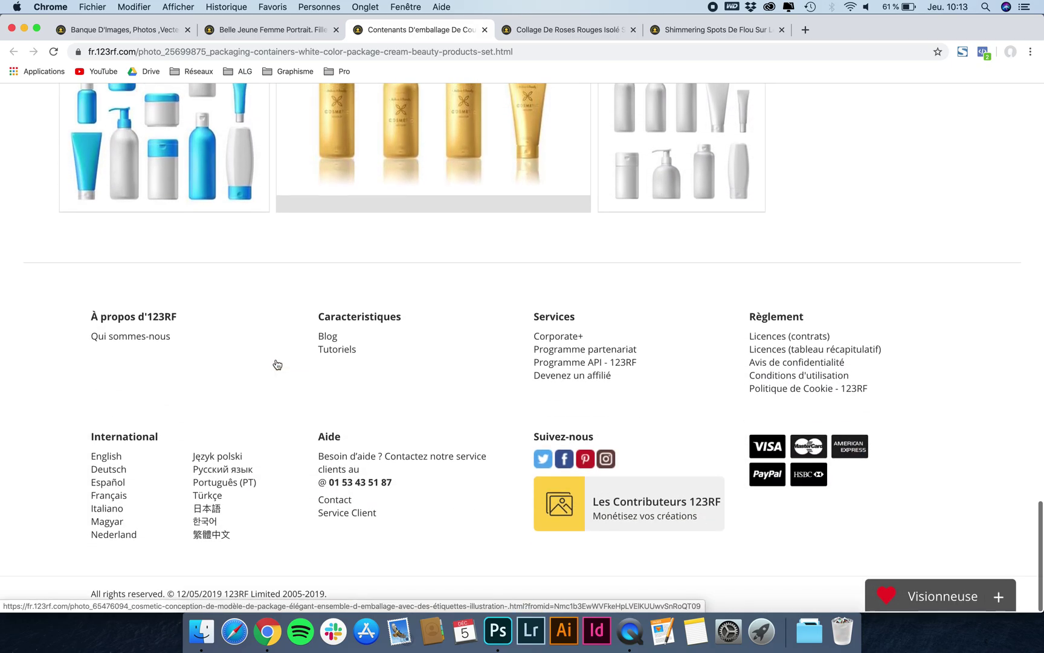
scroll(277, 363, "up", 20)
scroll(277, 362, "up", 9)
scroll(277, 360, "down", 2)
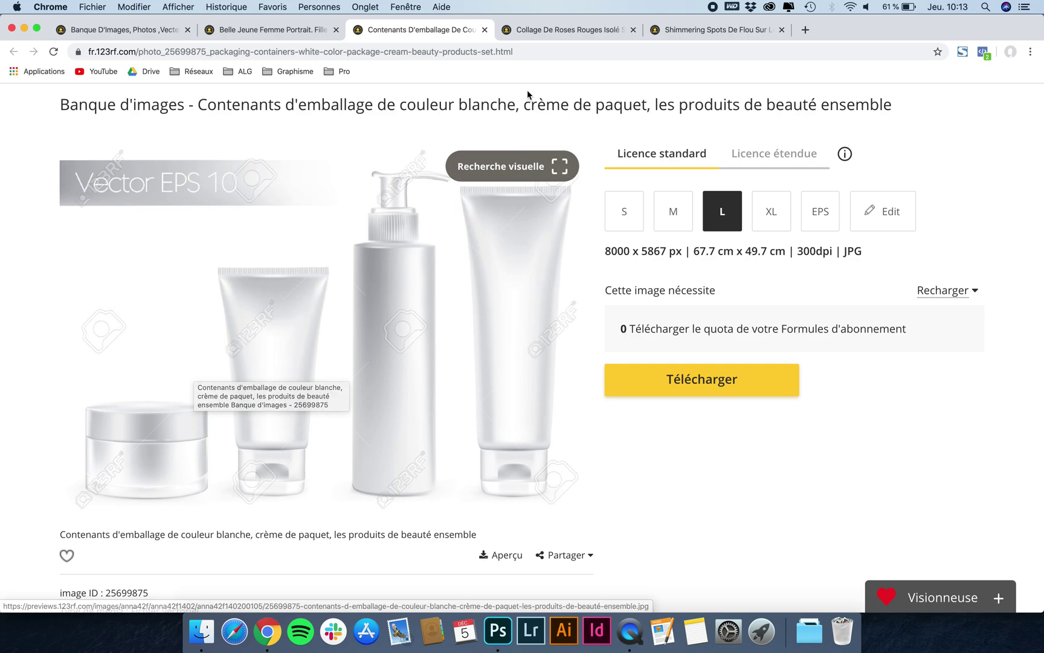
View the 123RF pages of the red rose collage and the shimmering blurred-lights background
left_click(572, 32)
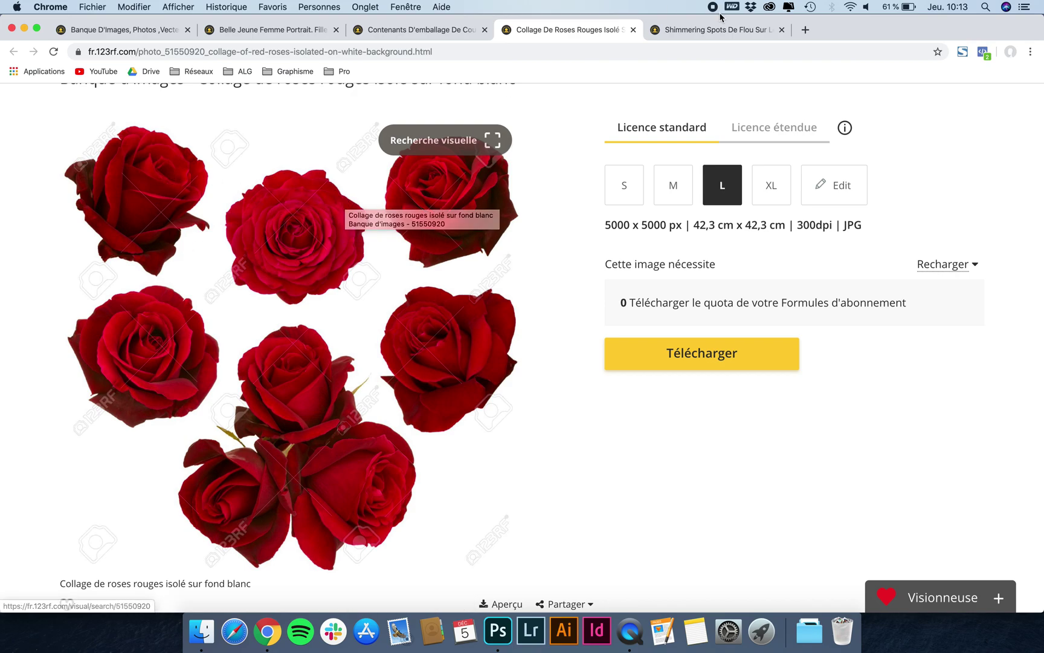
left_click(717, 34)
scroll(410, 354, "down", 3)
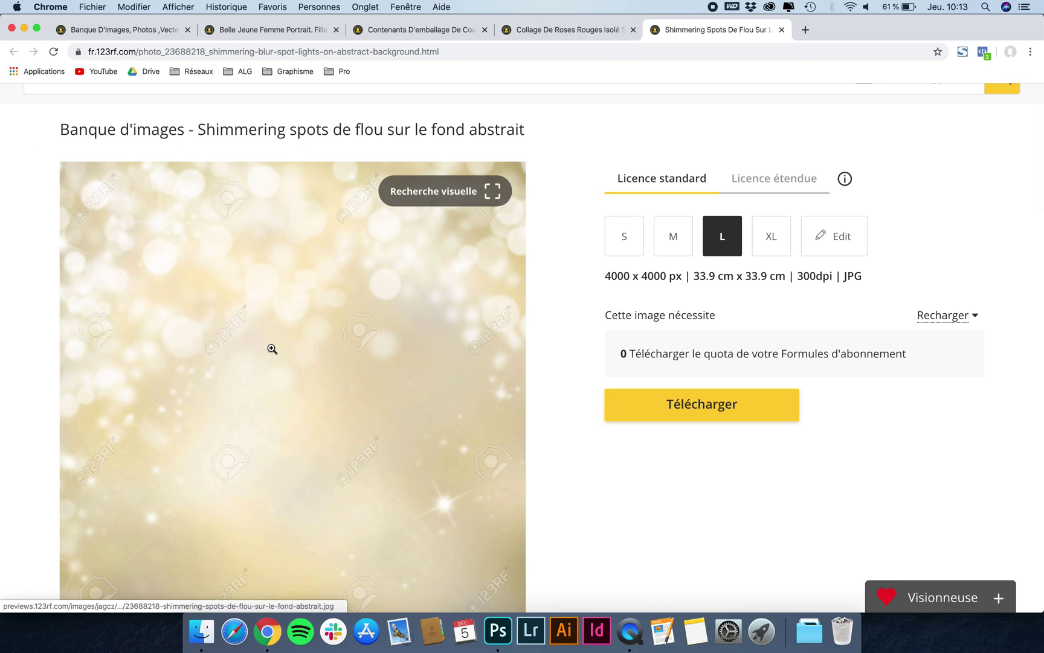
scroll(260, 327, "down", 1)
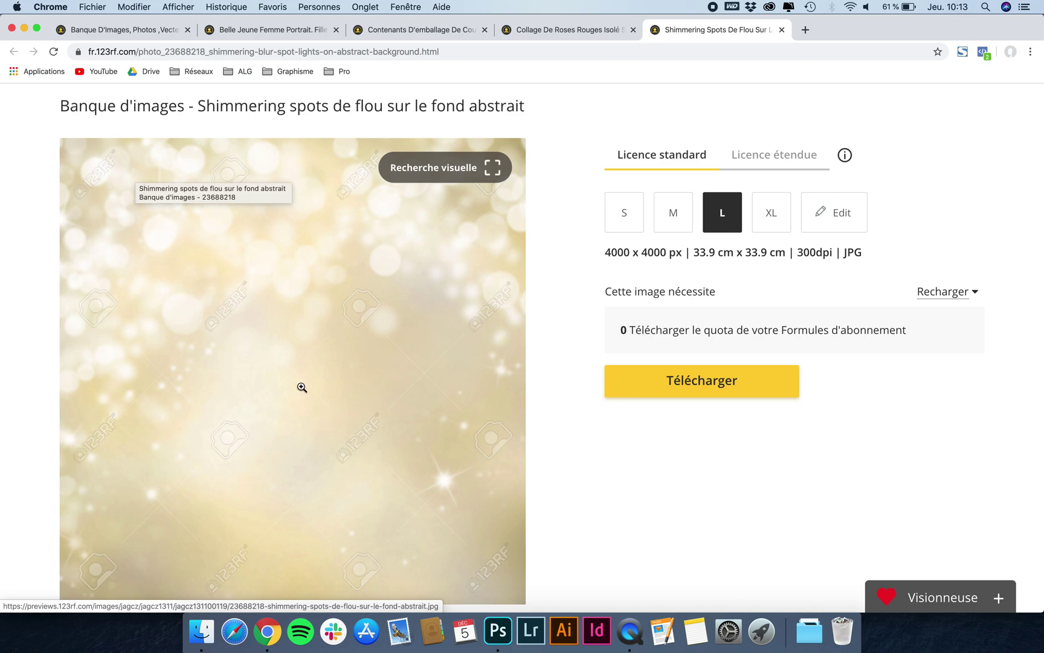
scroll(302, 387, "down", 2)
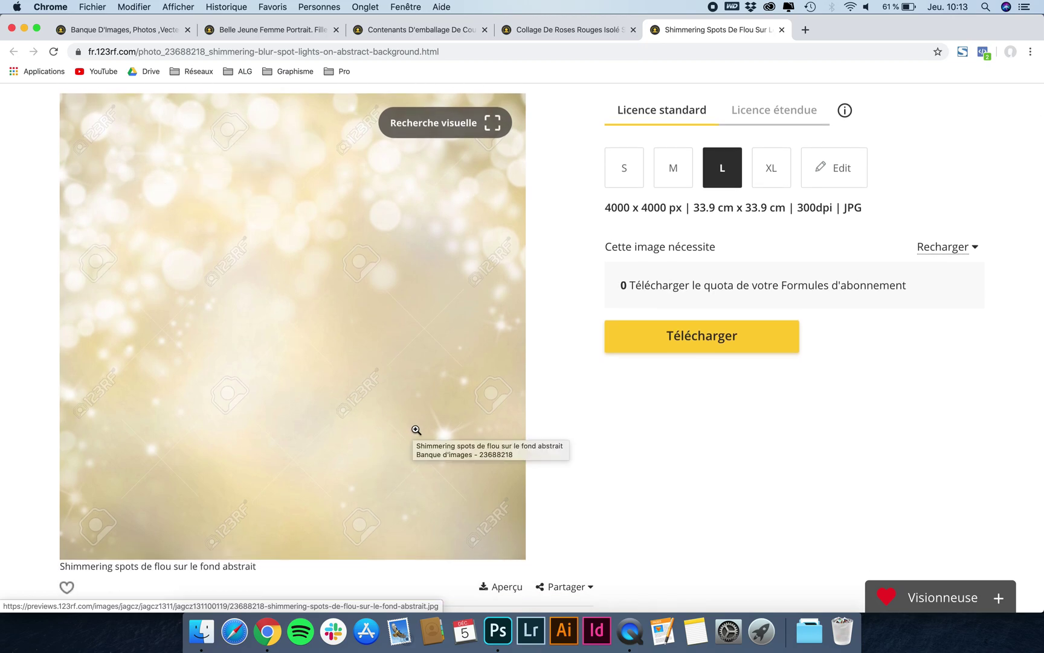
Switch to Photoshop, create a landscape A3 print document of 420 x 297 mm at 300 pixels per inch in RGB, and unlock its background layer
left_click(498, 632)
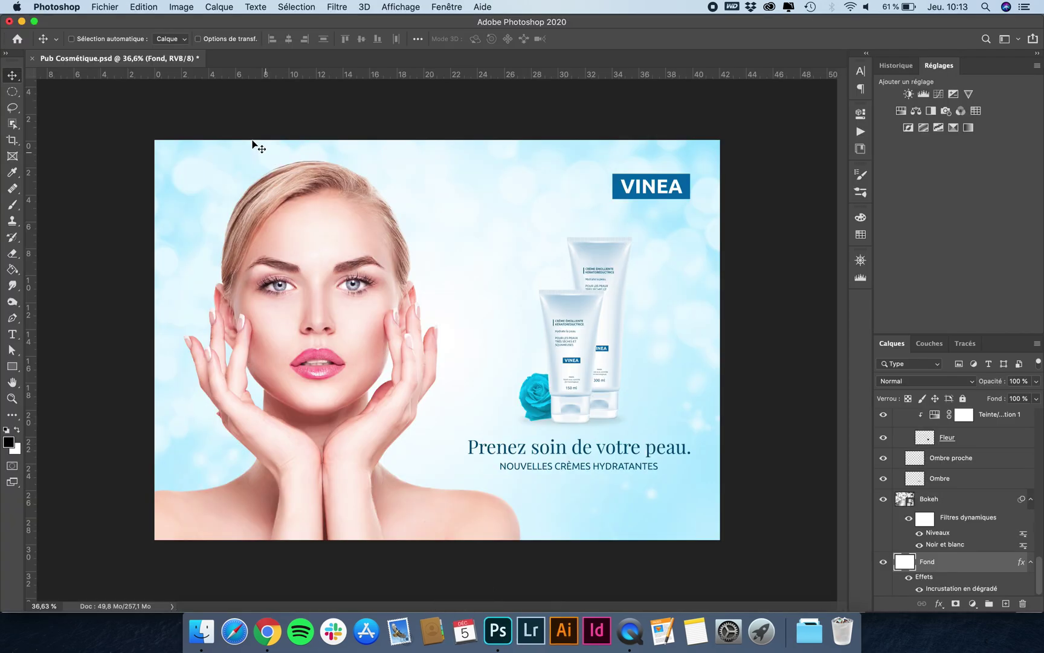
left_click(104, 6)
left_click(116, 22)
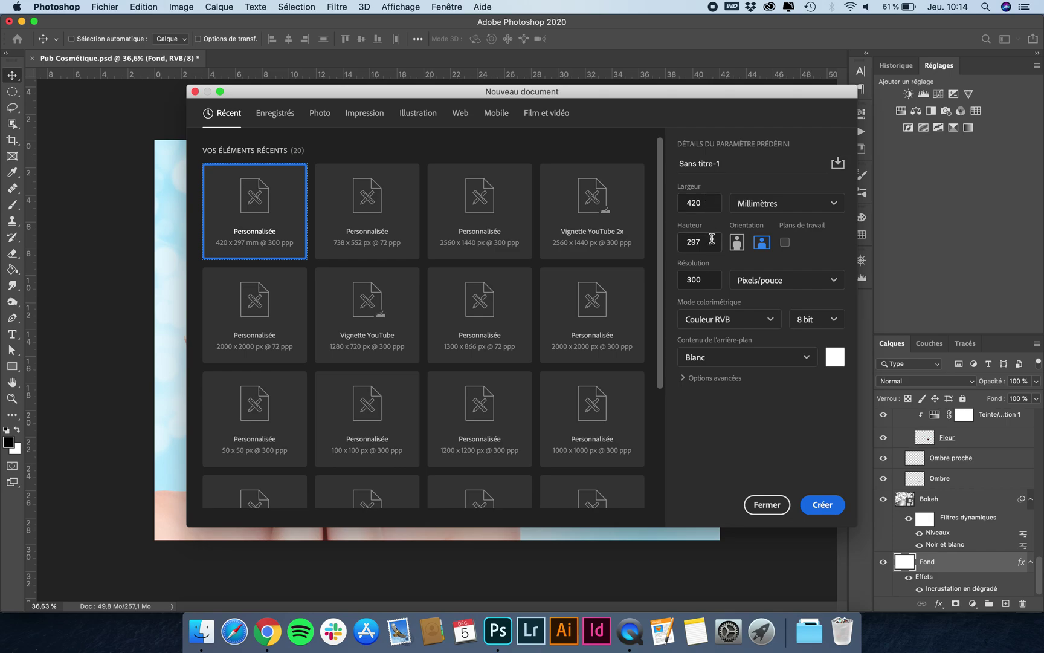
left_click(361, 113)
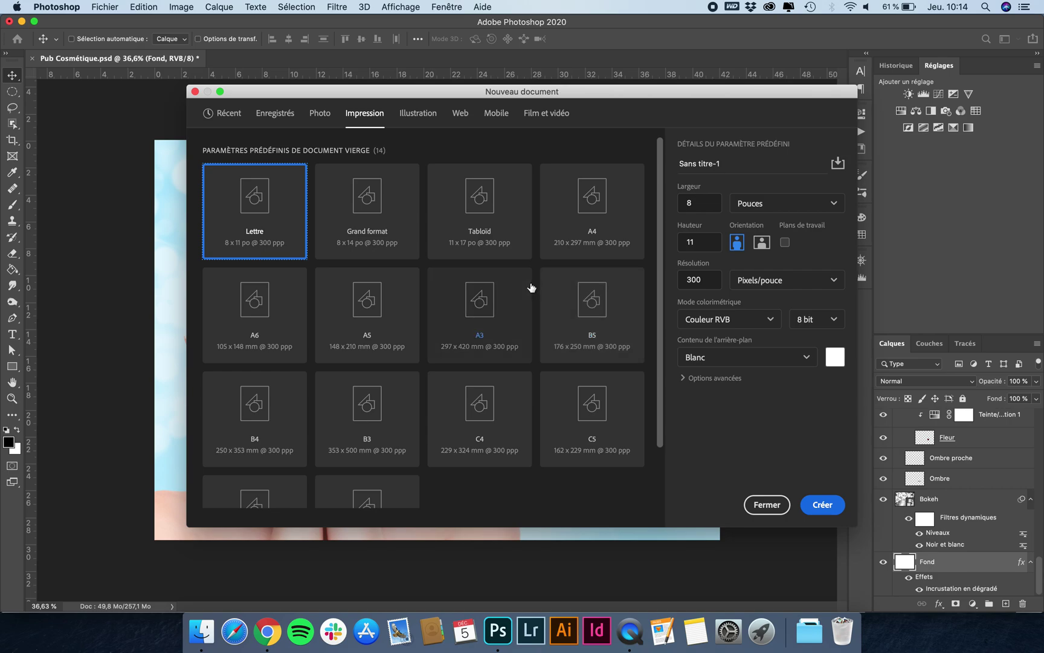
left_click(497, 323)
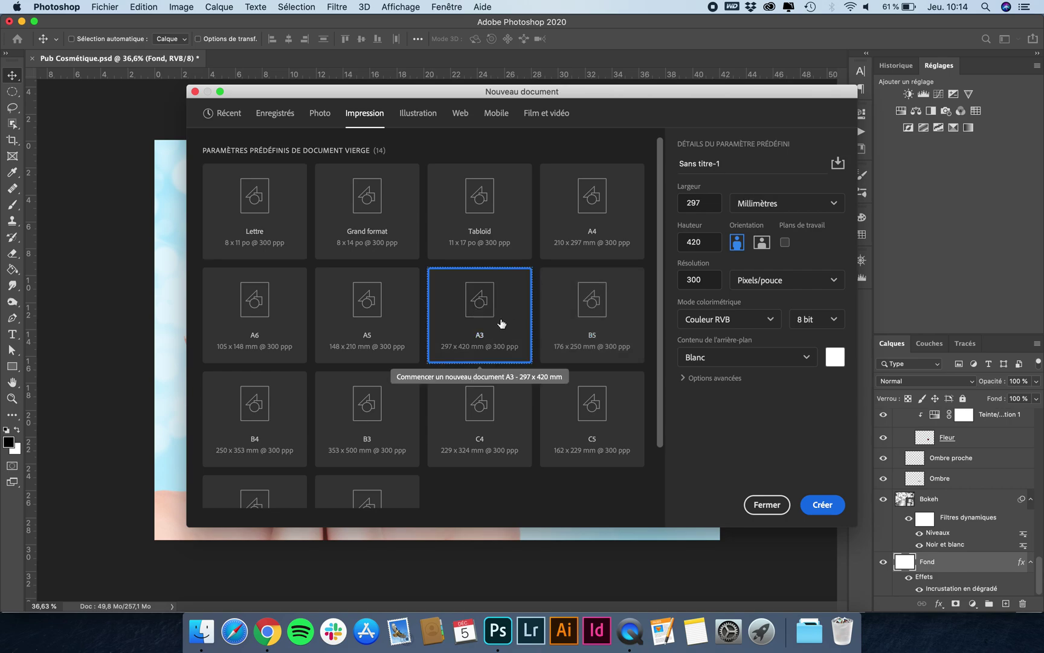
left_click(763, 243)
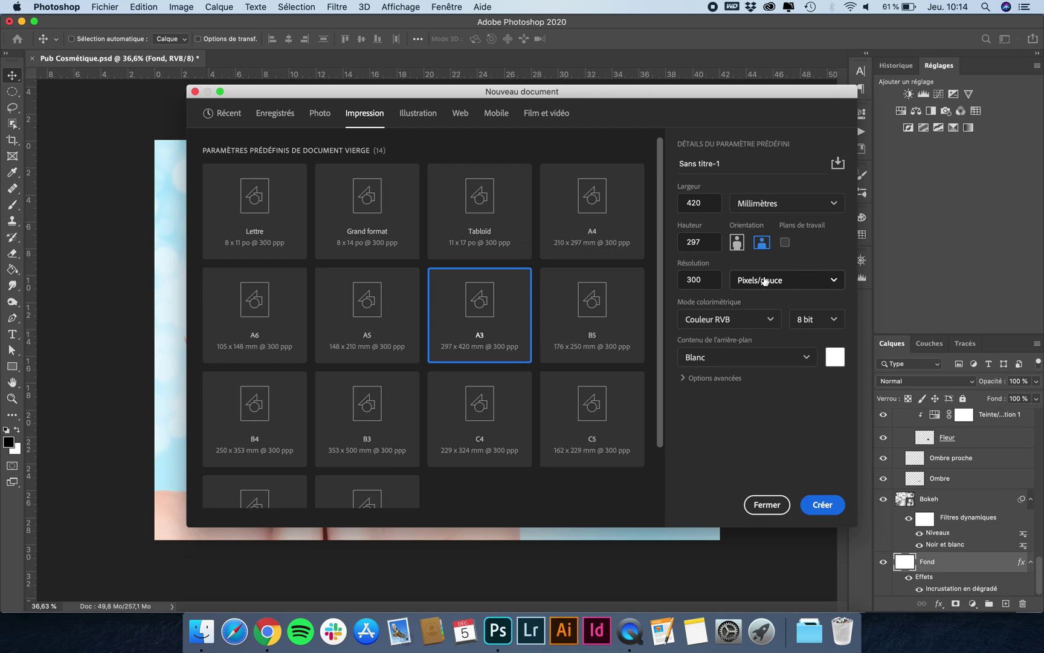
left_click(733, 326)
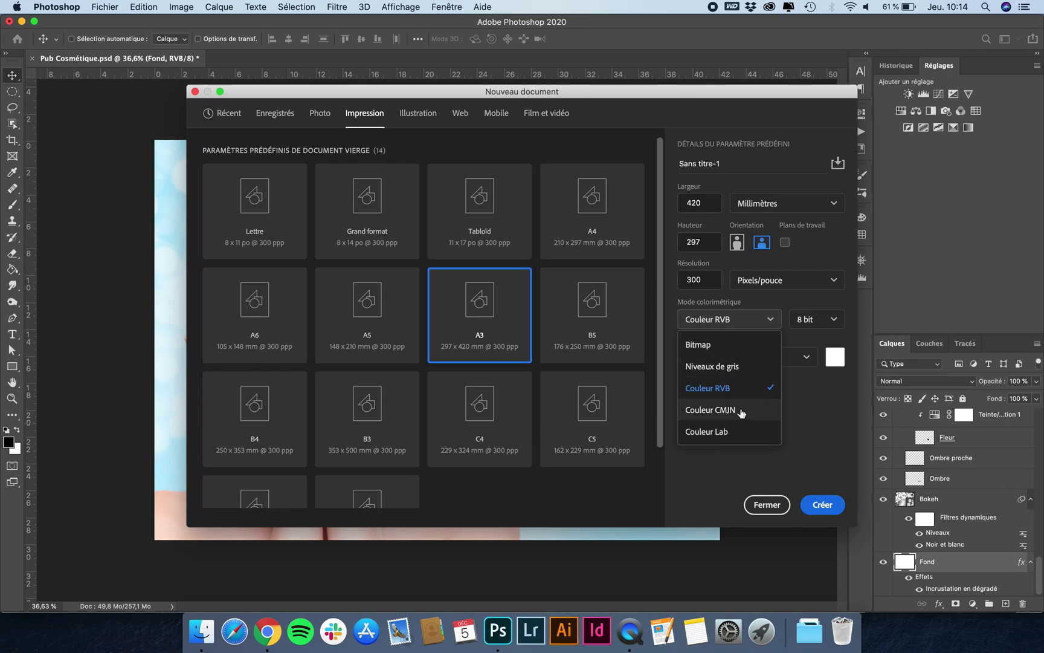
left_click(741, 311)
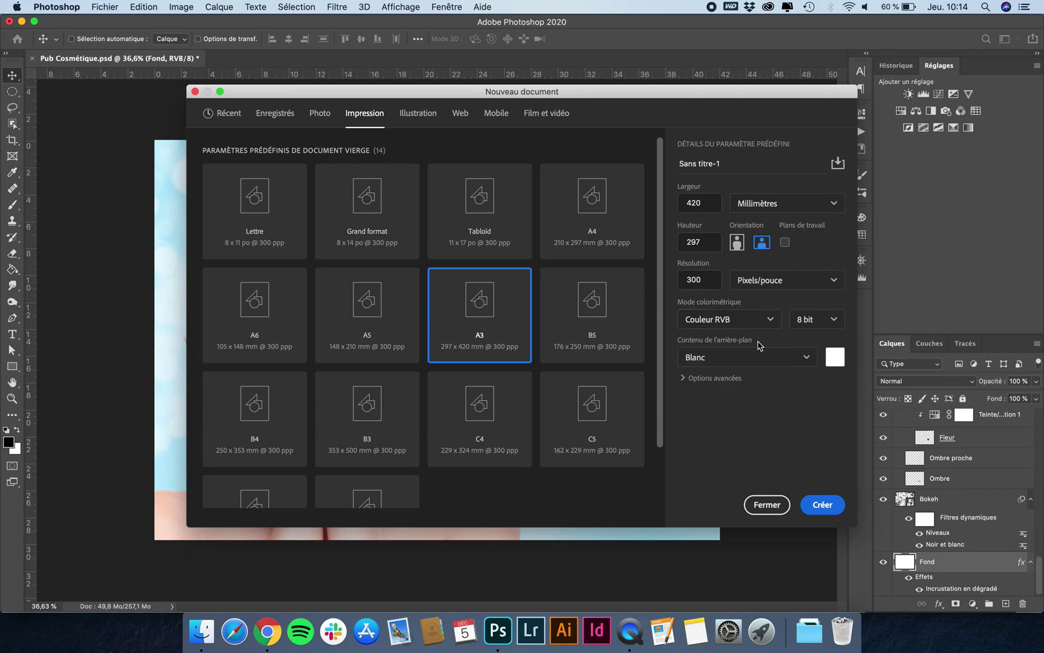
left_click(824, 507)
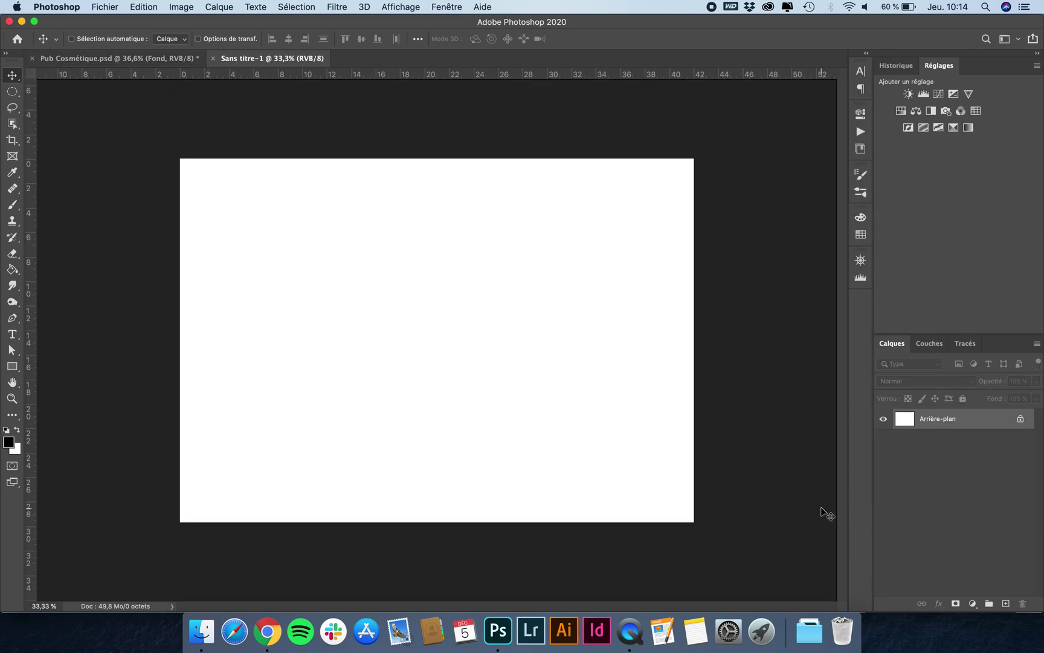
left_click(1021, 418)
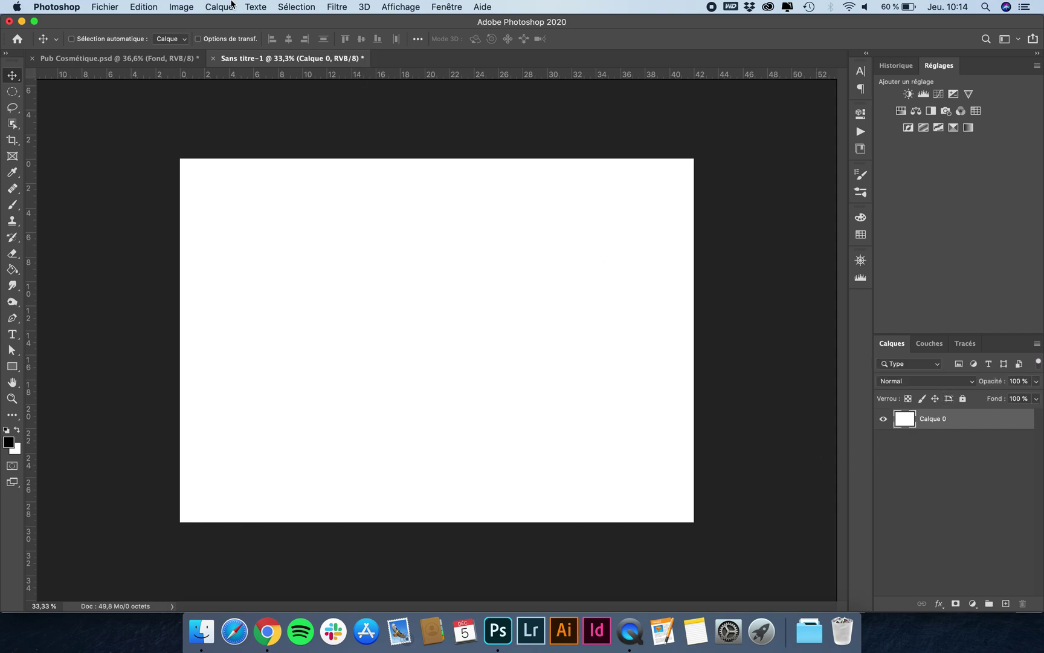
Save the document as Tuto cosmétique.psd in the TUTO 274 - COSMÉTIQUE folder, with compatibility maximised
left_click(104, 6)
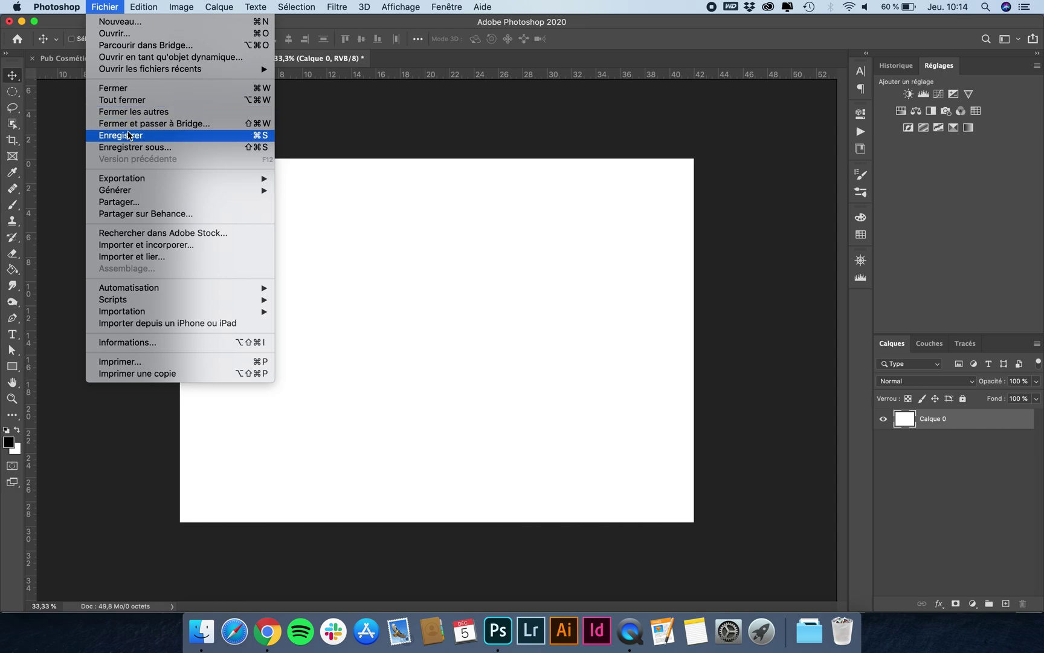
left_click(127, 136)
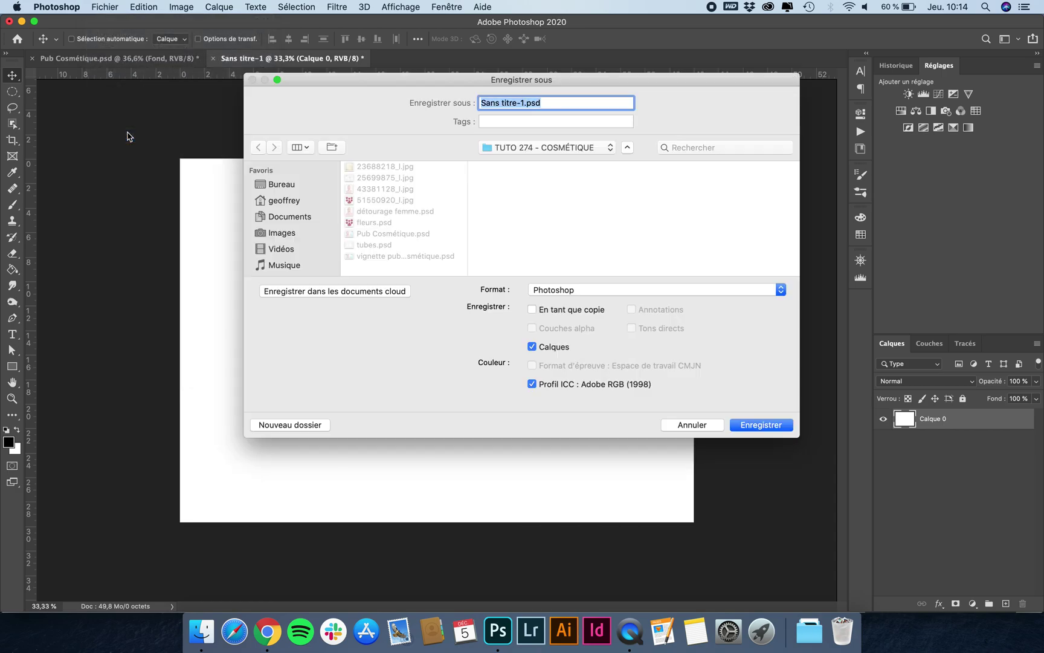
type("Tuto cosmétique")
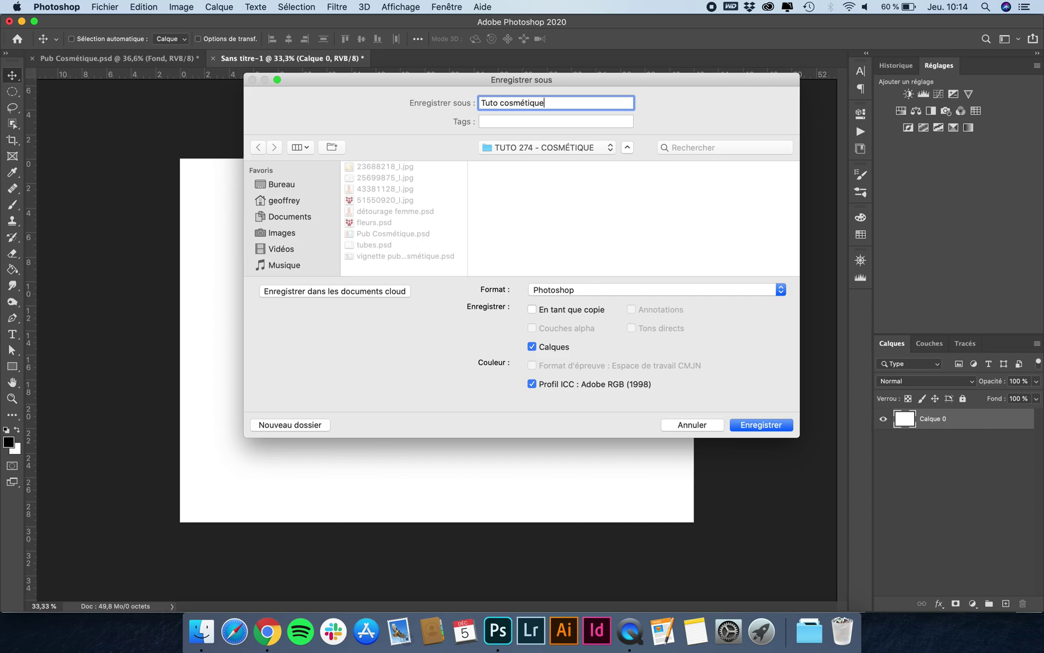
type(".pds")
left_click(762, 425)
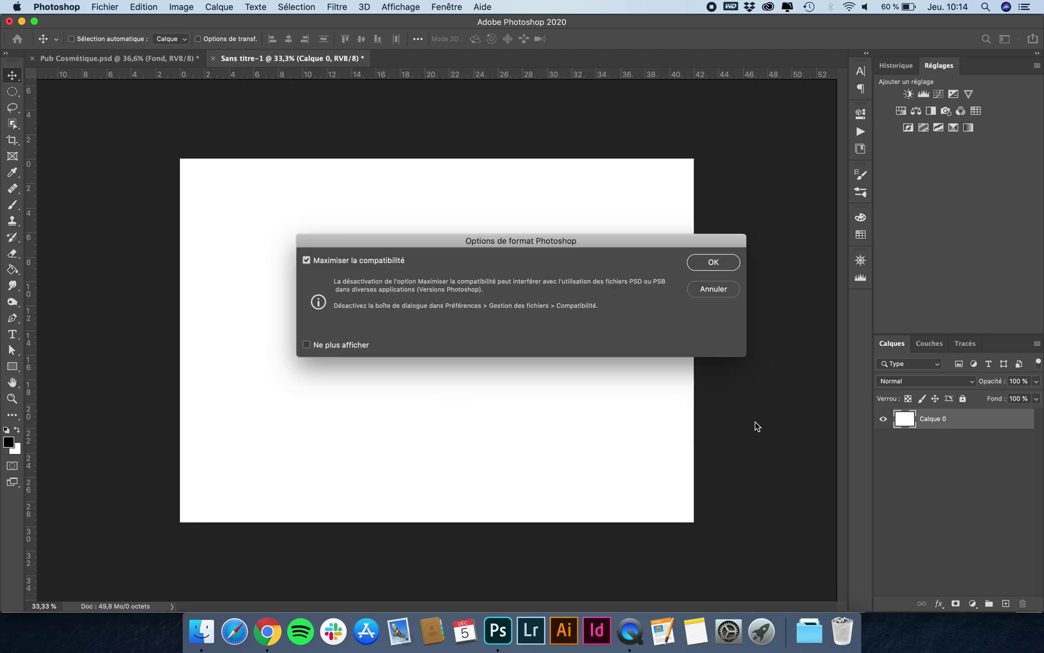
left_click(705, 266)
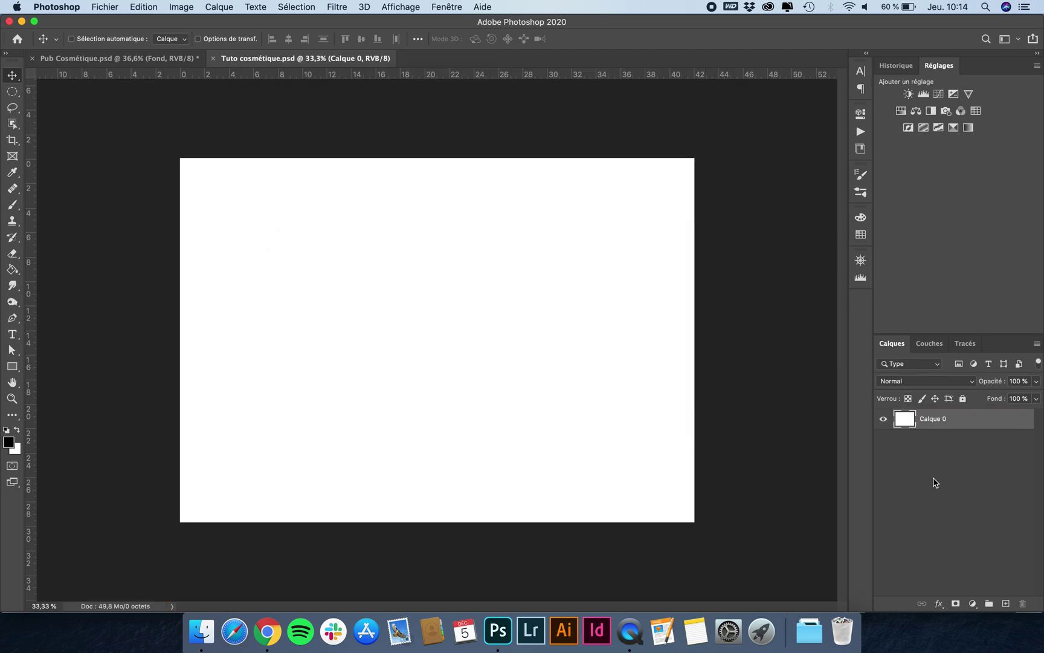
Rename the white background layer as Fond
double_click(934, 417)
type("Fond")
key("Return")
Add a Gradient Overlay to the Fond layer: Normal mode, 100% opacity, reversed, Radial style, 150% scale
left_click(939, 603)
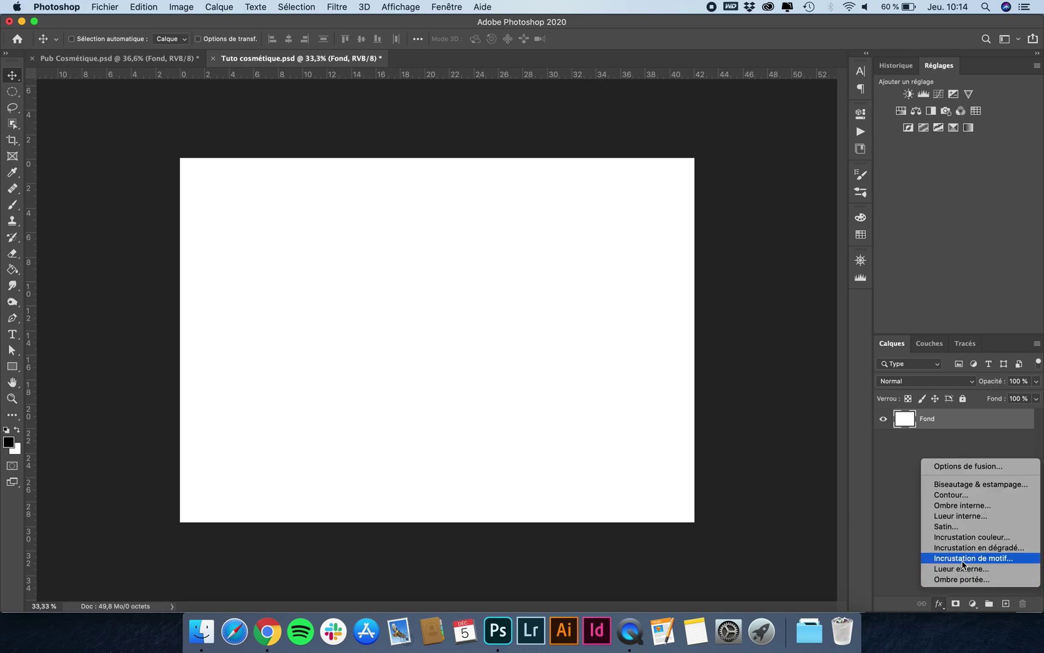
left_click(967, 548)
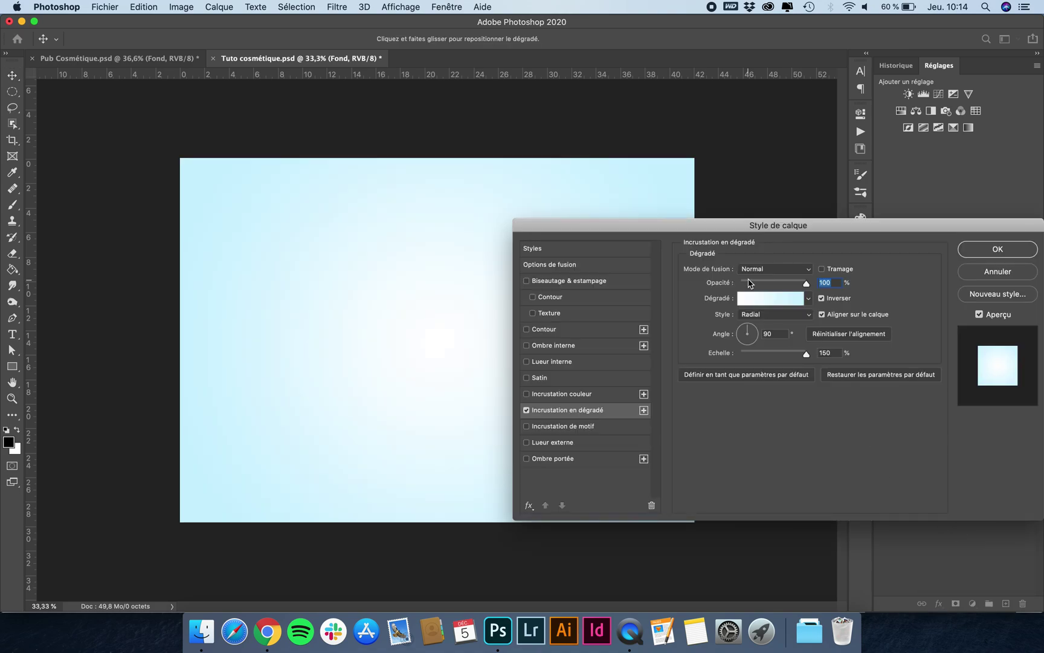
left_click(770, 269)
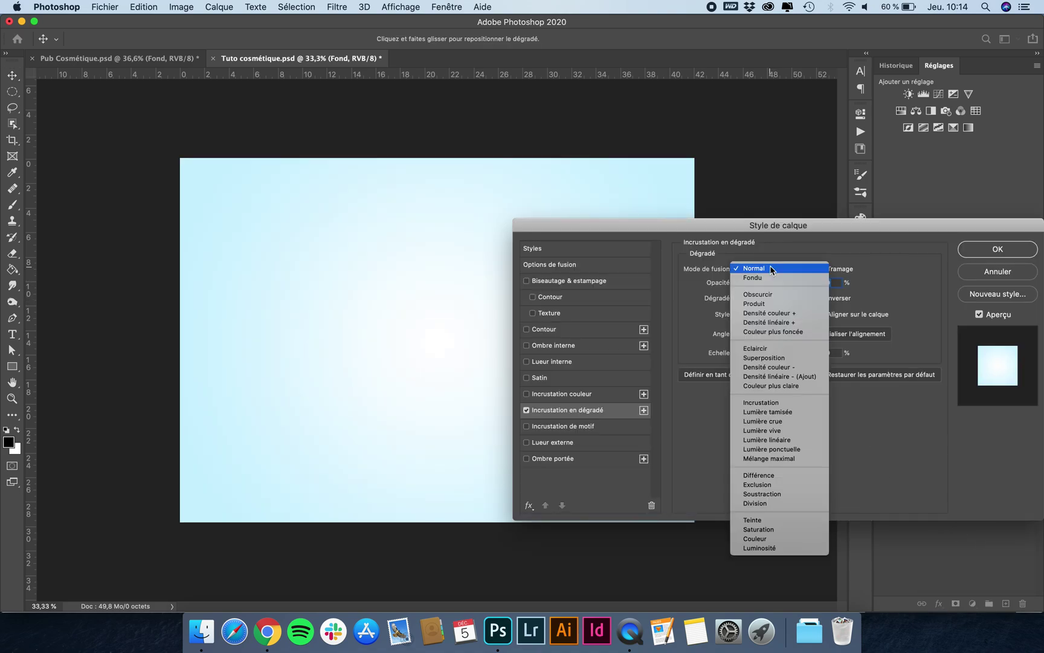
left_click(771, 269)
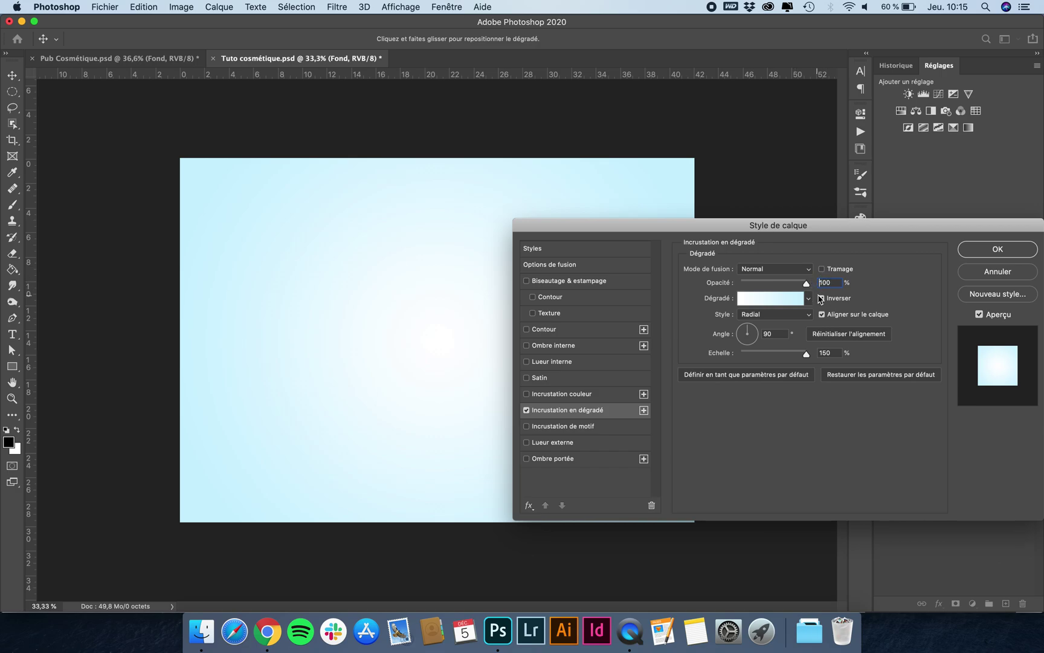
left_click(821, 298)
left_click(821, 298)
left_click(763, 319)
left_click(758, 319)
left_click_drag(806, 353, 849, 359)
Set the overlay gradient's starting colour stop to light blue d6f1ff
left_click(771, 298)
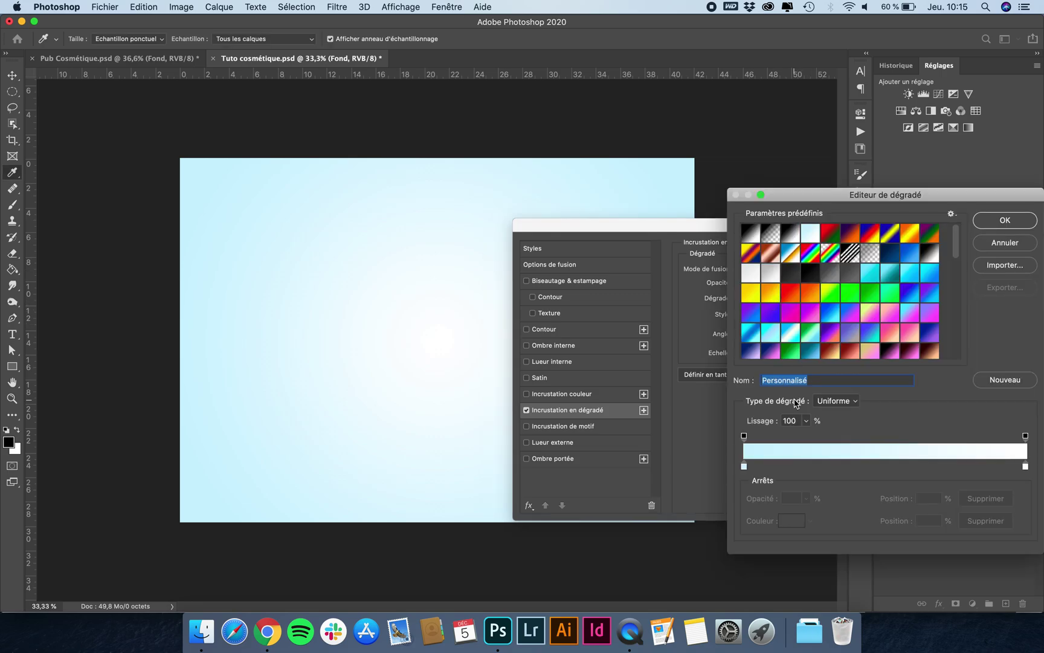
double_click(744, 466)
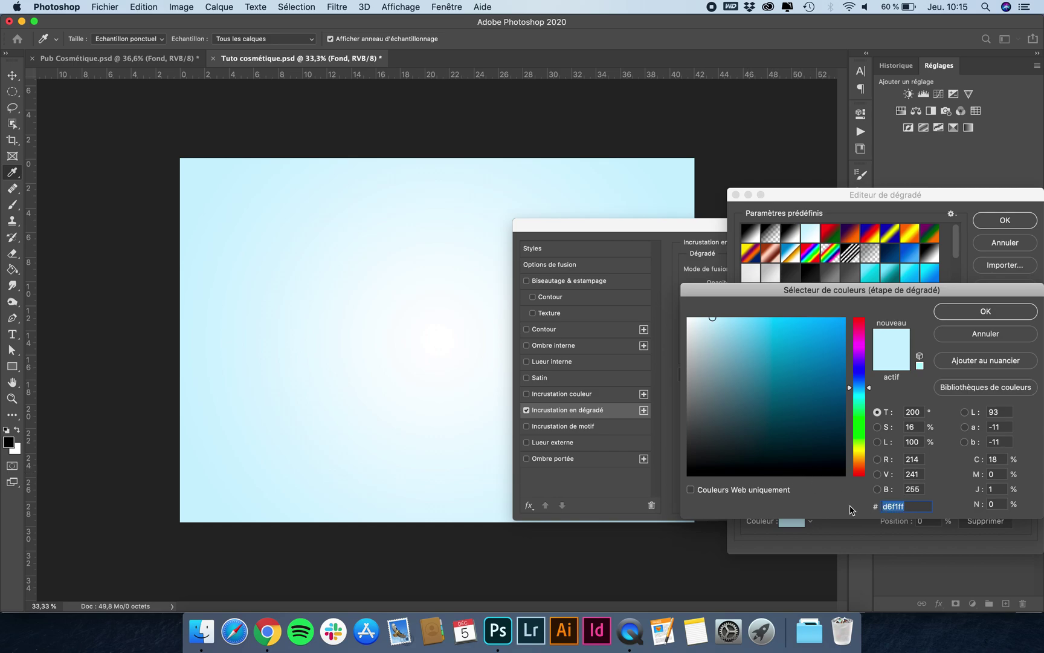
left_click(923, 504)
double_click(923, 503)
left_click(923, 503)
key("BackSpace")
key("BackSpace")
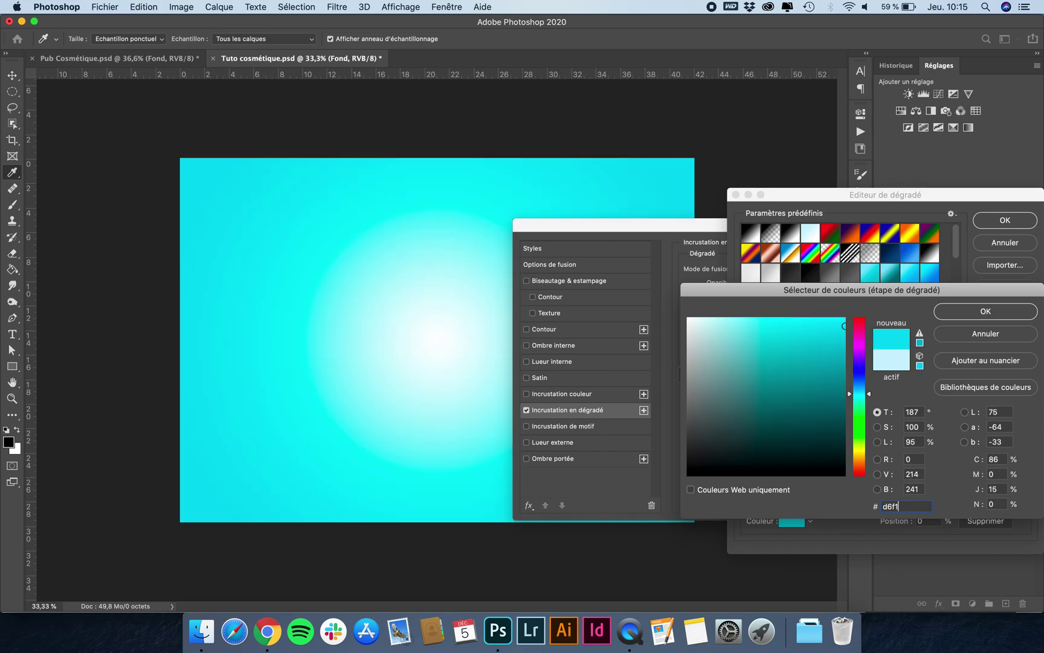
type("ff")
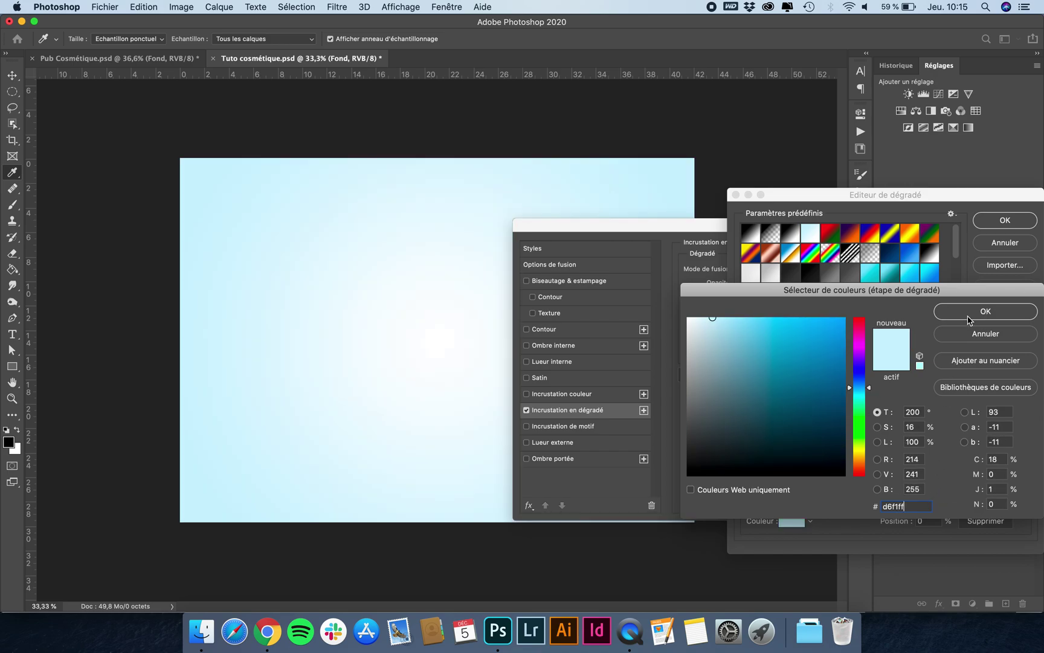
left_click(969, 316)
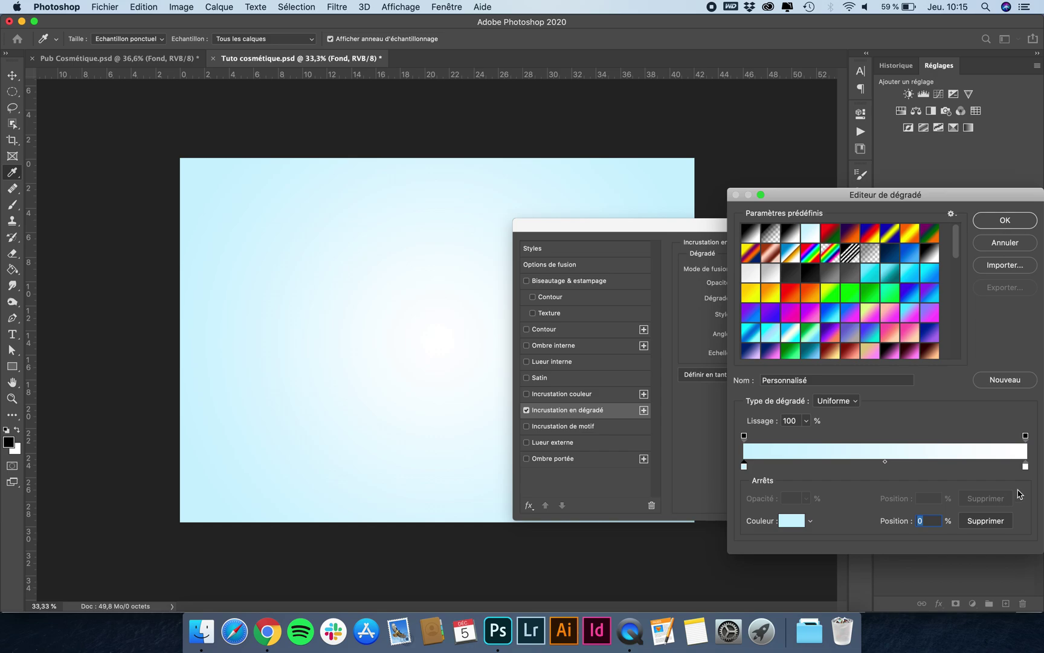
Set the gradient's end colour stop to white ffffff and apply the Gradient Overlay to the Fond layer
double_click(1026, 467)
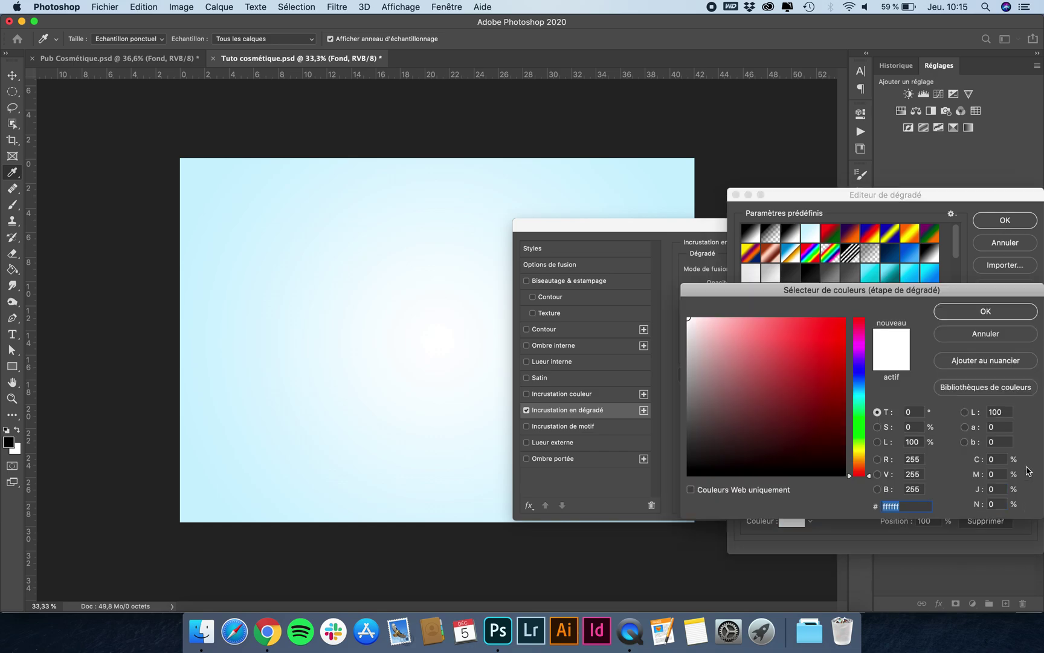
left_click(991, 313)
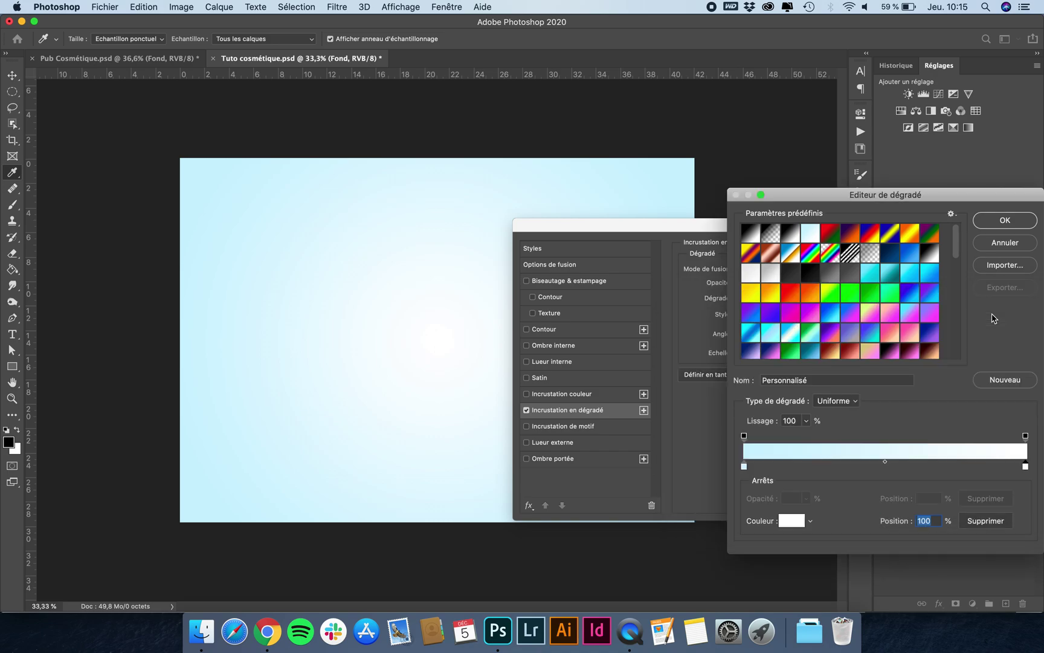
left_click(1005, 221)
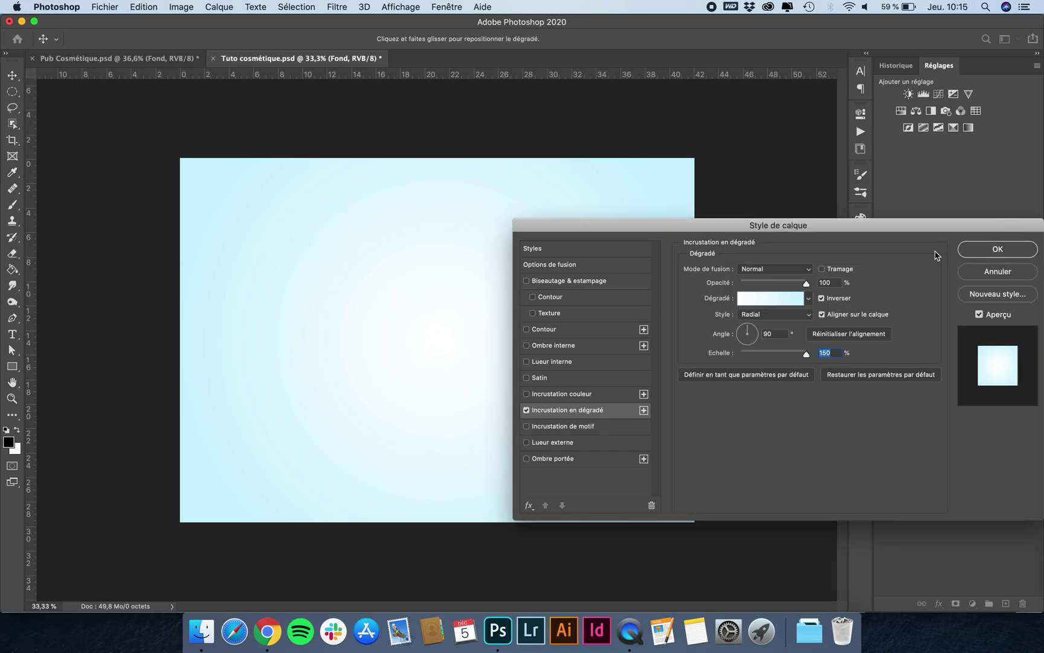
left_click(1007, 250)
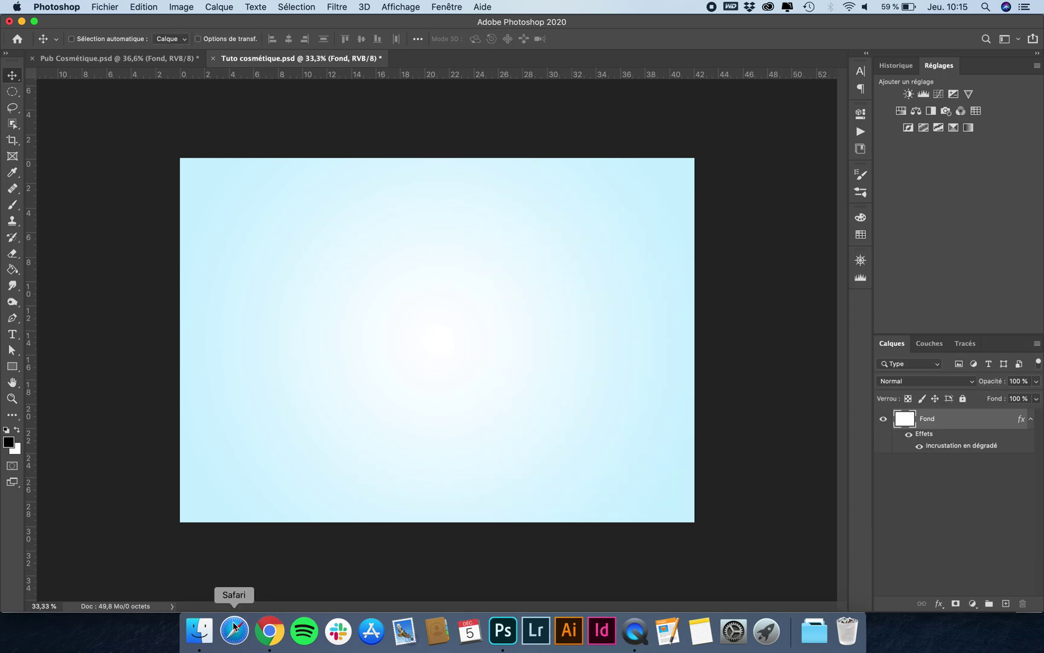
Place the golden blurred-lights image 23688218_l.jpg from the TUTO 274 - COSMÉTIQUE folder into the document
left_click(211, 633)
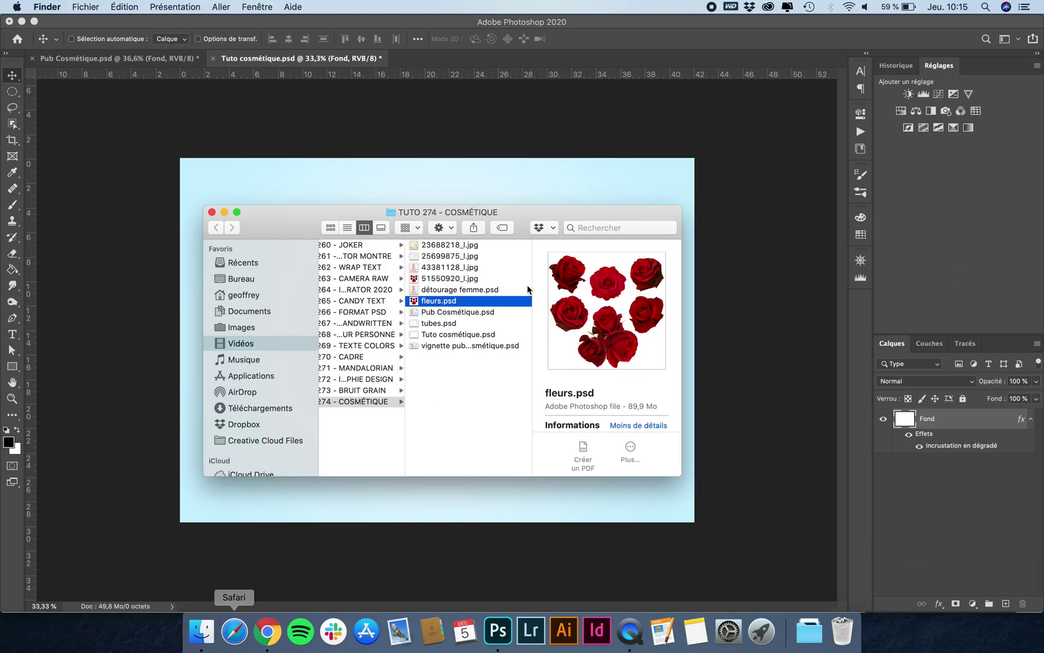
left_click(481, 244)
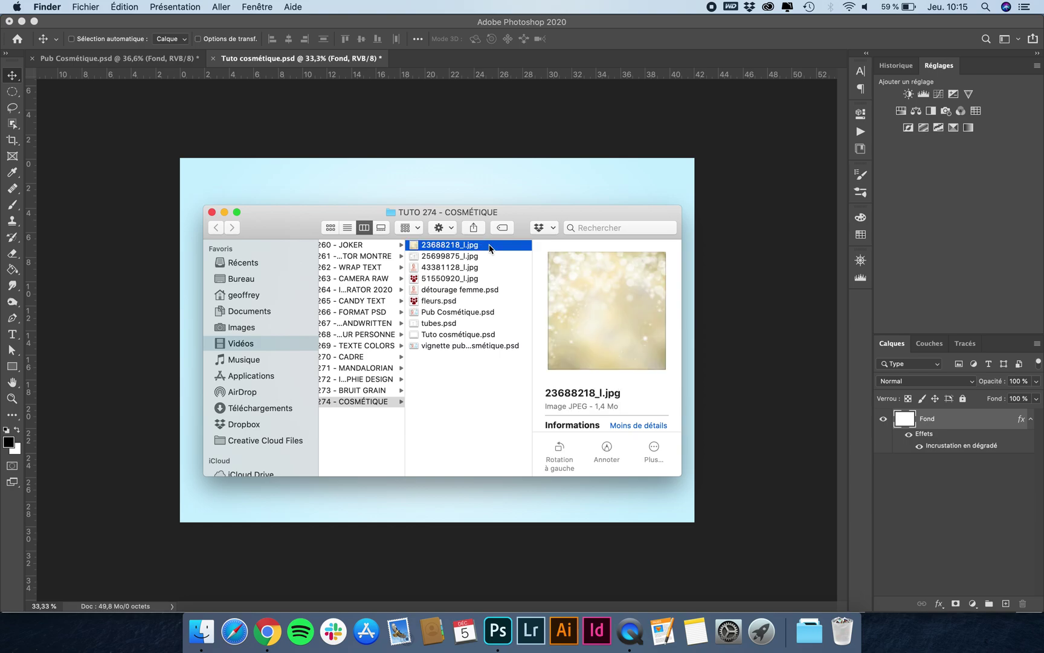
left_click_drag(490, 248, 378, 194)
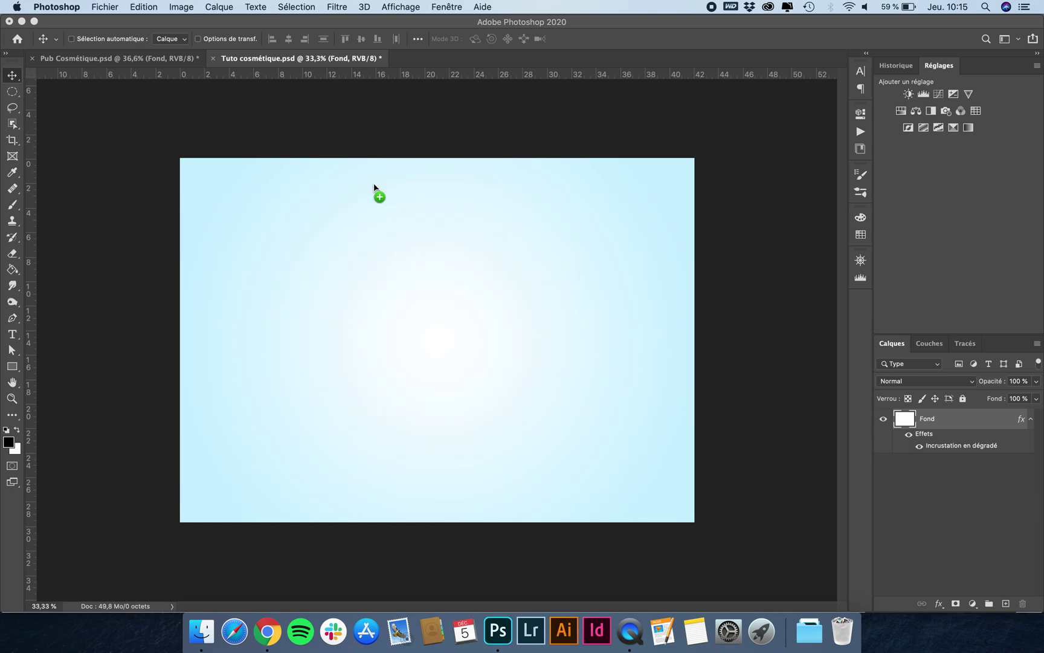
Enlarge the placed lights image proportionally to about 126.6% and position it so it covers the whole canvas
key("super+minus")
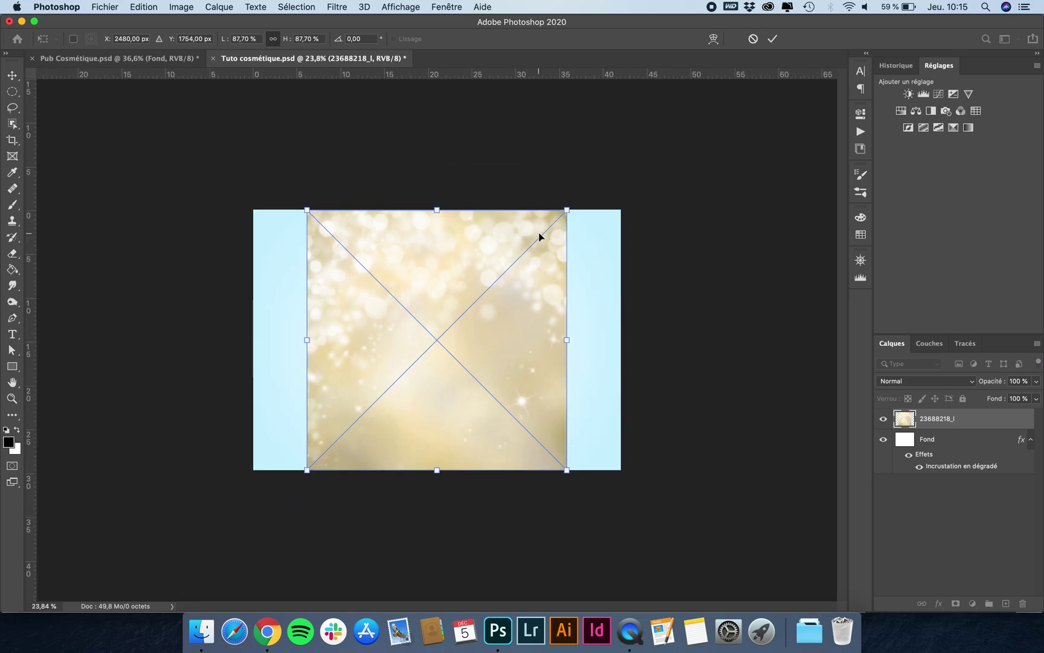
left_click_drag(565, 212, 543, 273)
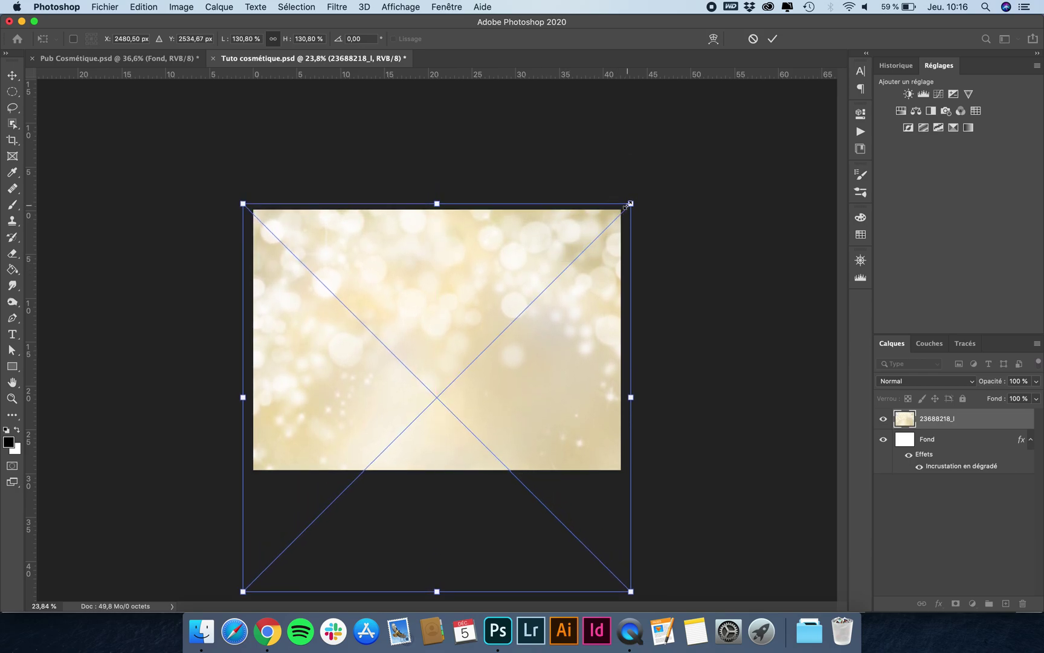
left_click_drag(626, 206, 623, 211)
left_click_drag(547, 301, 547, 299)
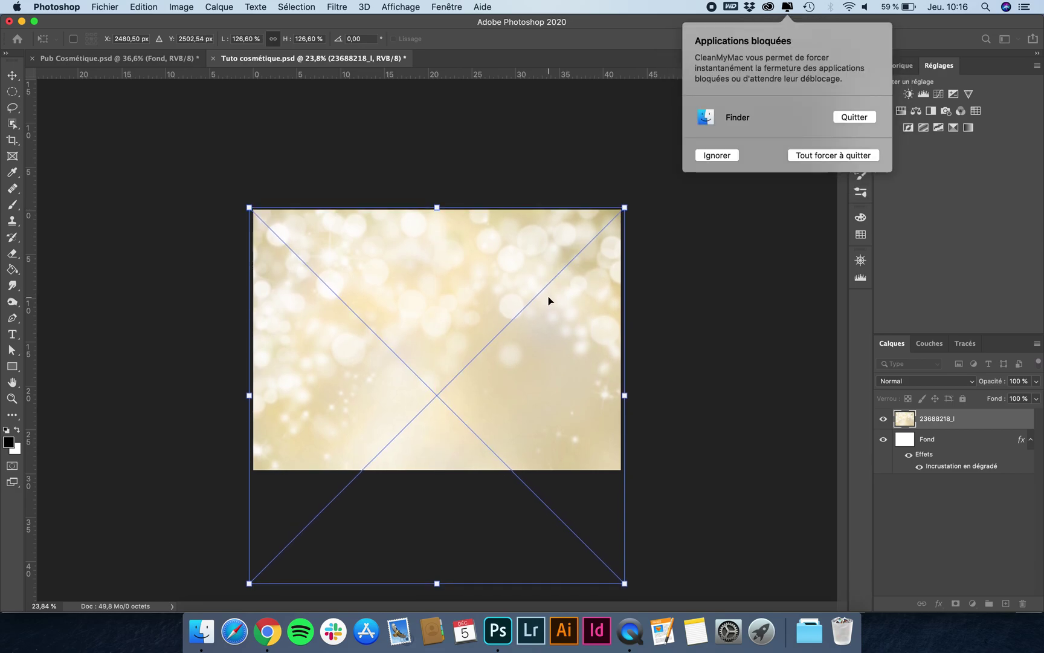
key("Return")
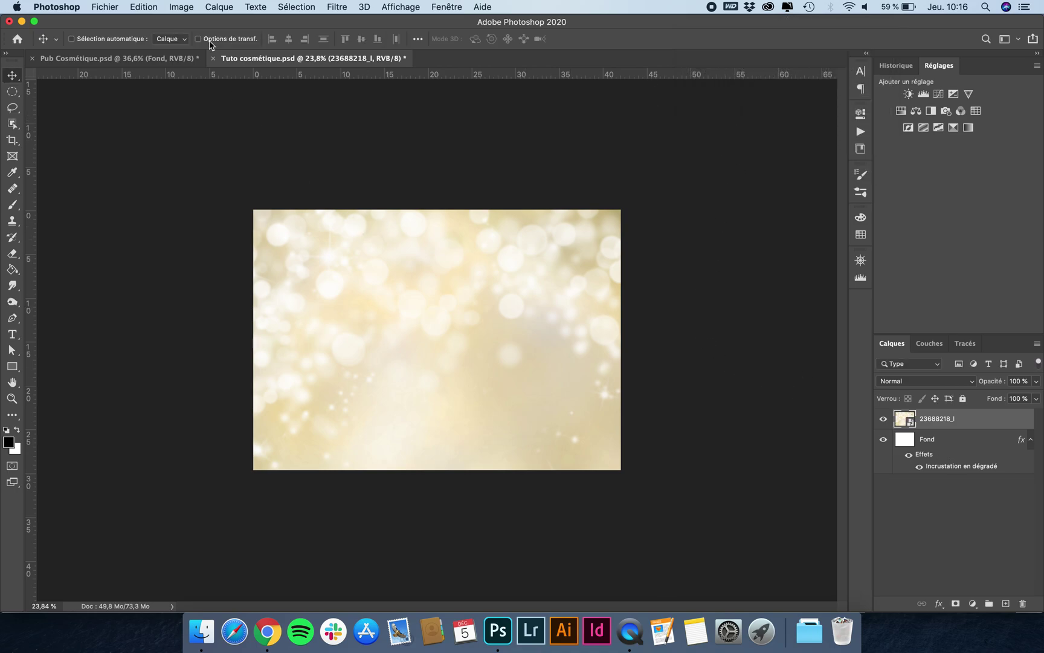
Apply a Black & White (Noir et blanc) adjustment with the default preset to the placed lights image
left_click(181, 7)
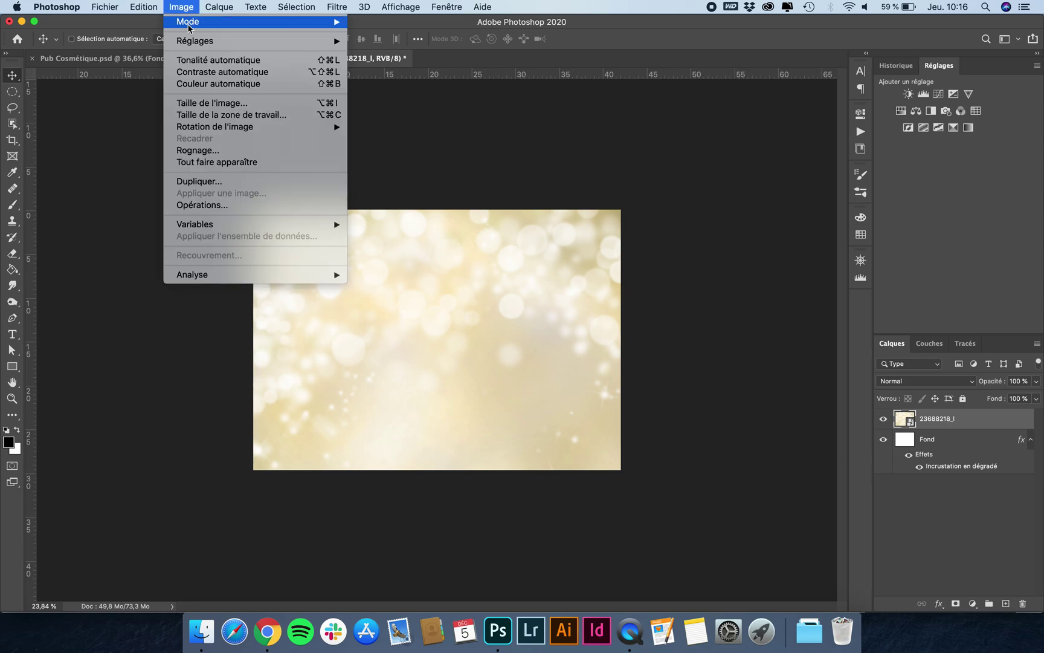
mouse_move(210, 40)
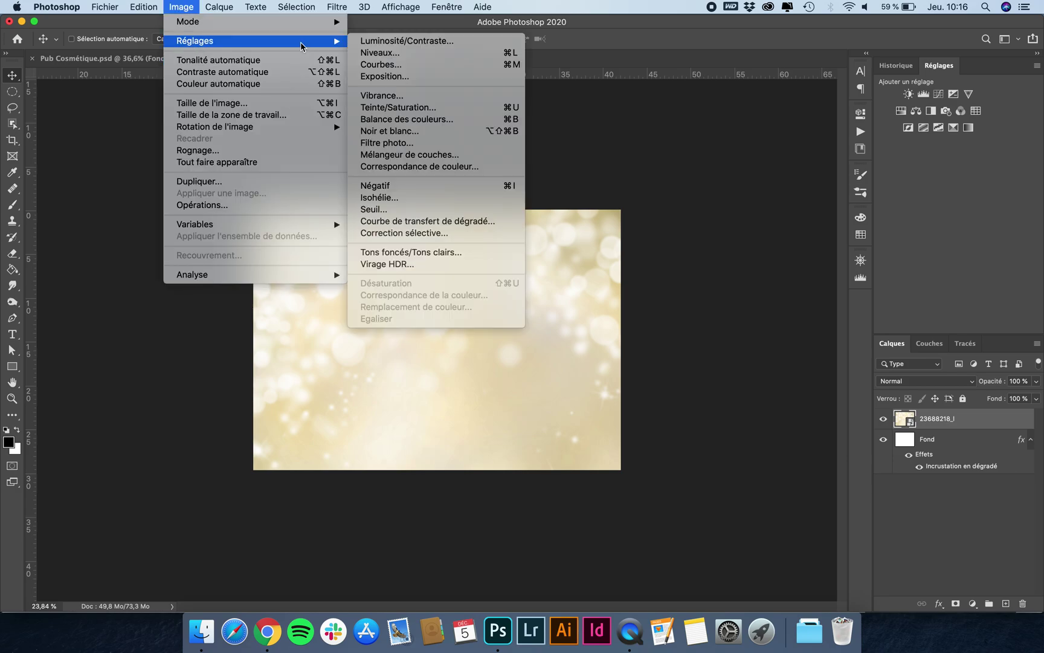
left_click(407, 132)
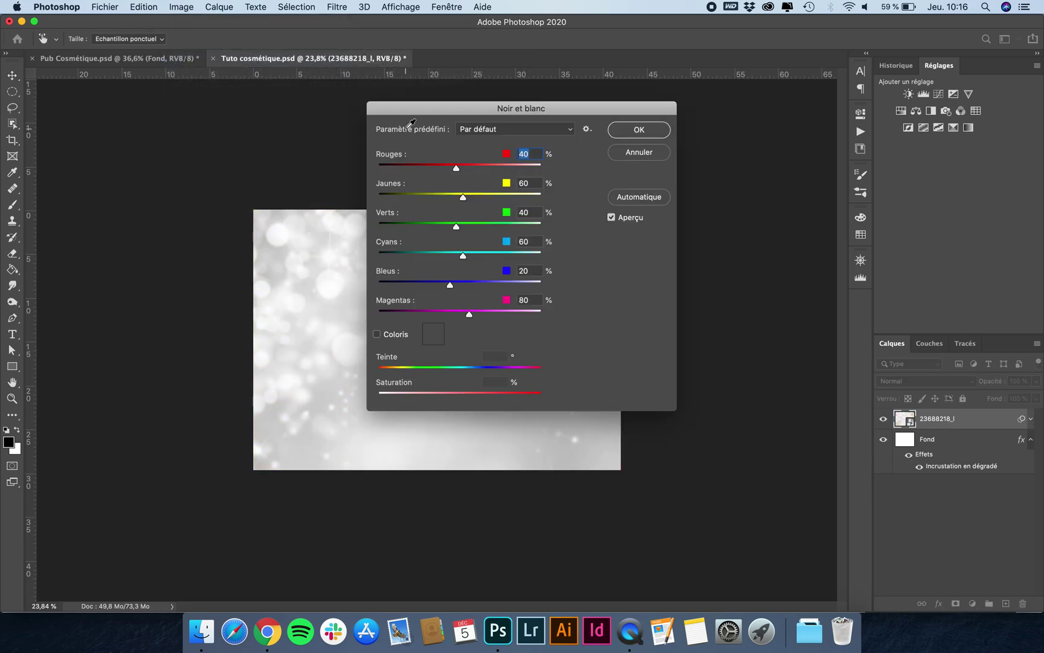
left_click_drag(430, 108, 643, 179)
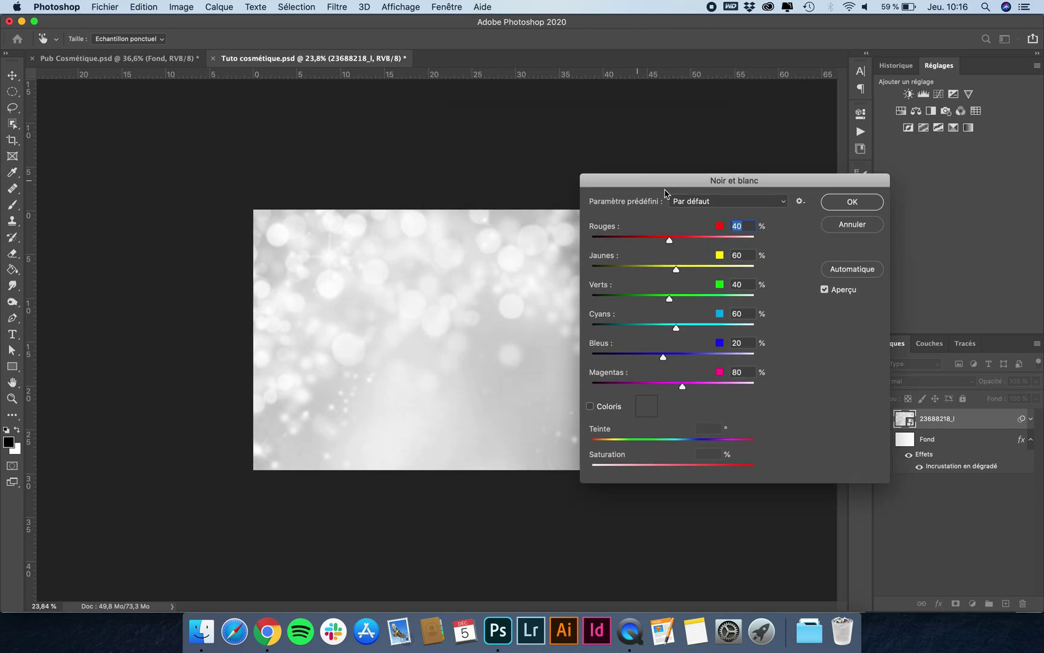
left_click(853, 204)
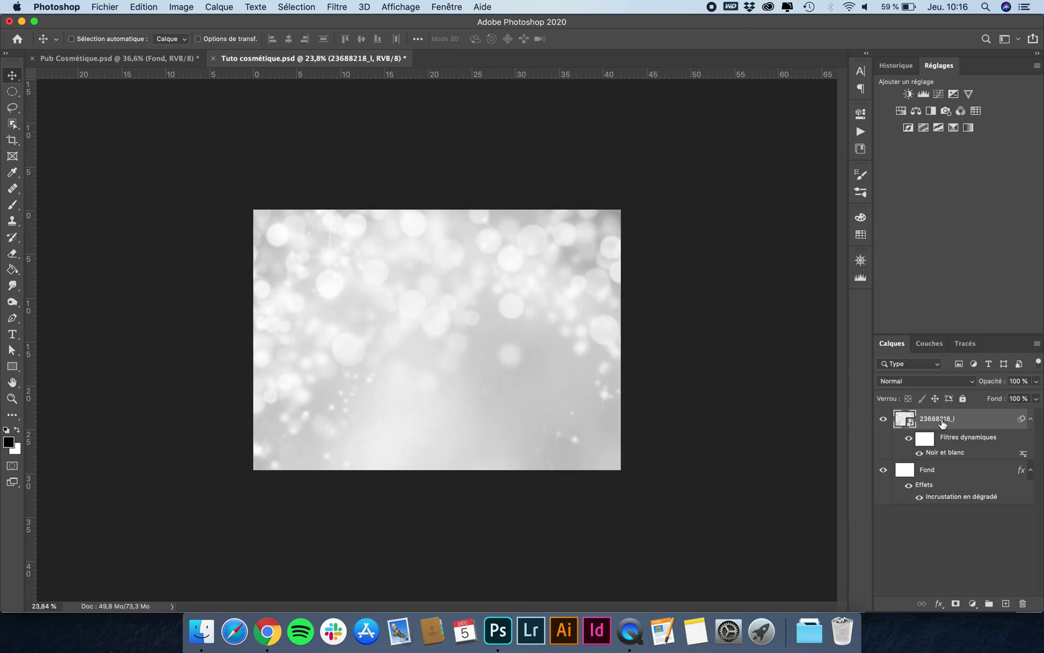
Rename the 23688218_l layer as Bokeh and set its blending mode to Soft Light (Lumière tamisée)
double_click(942, 422)
type("Bokeh")
key("Return")
left_click(916, 381)
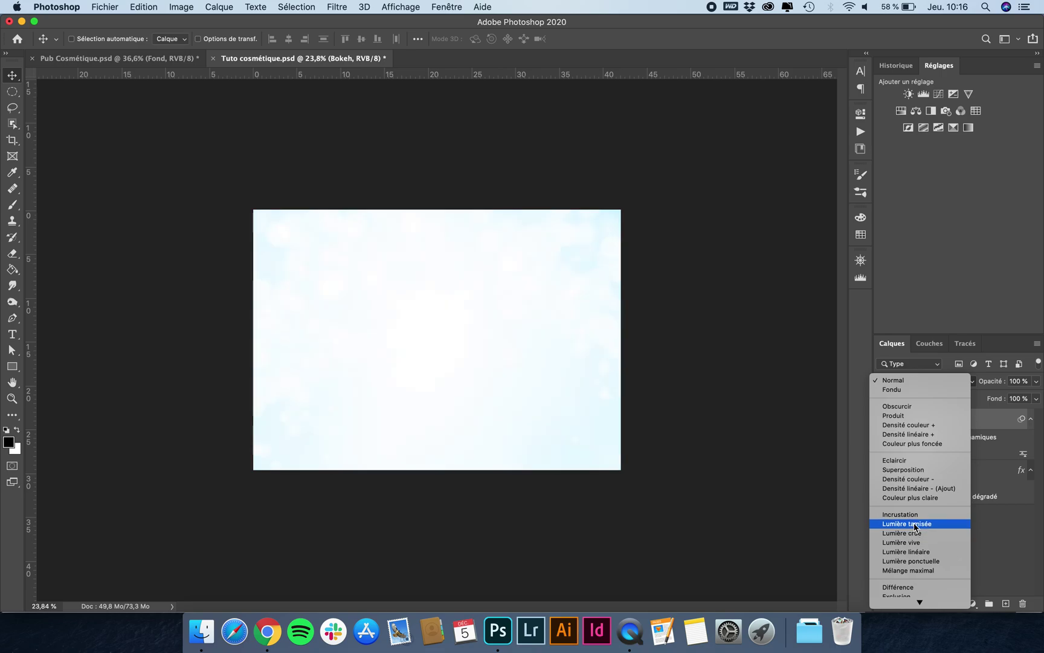
left_click(912, 524)
Apply a Levels (Niveaux) adjustment to the Bokeh layer with input levels 182, 0,67 and 246
scroll(571, 297, "up", 2)
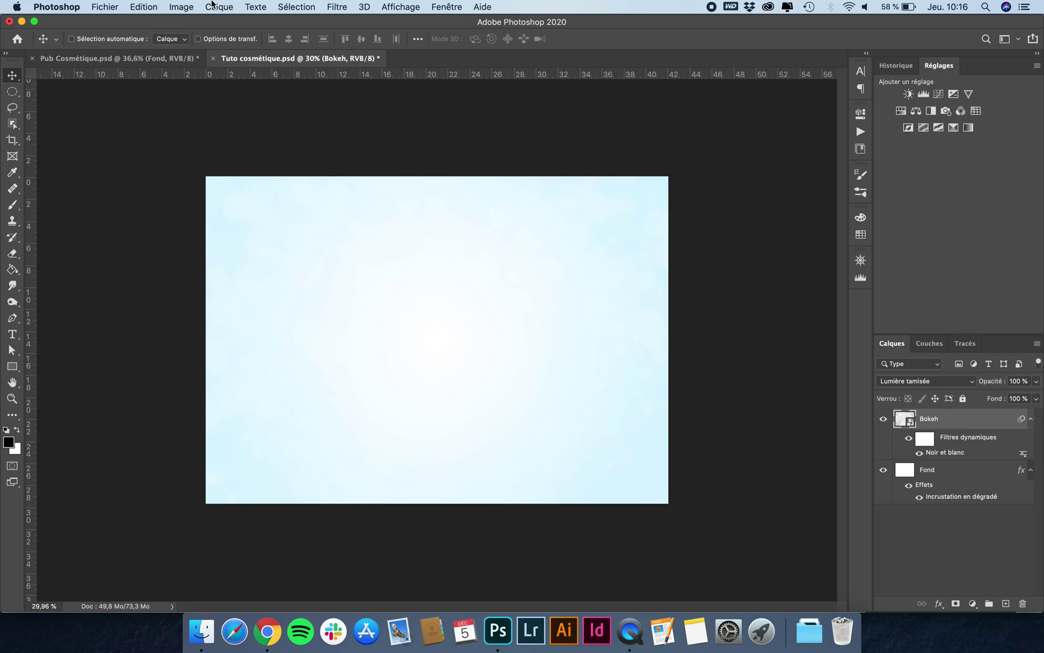
left_click(189, 6)
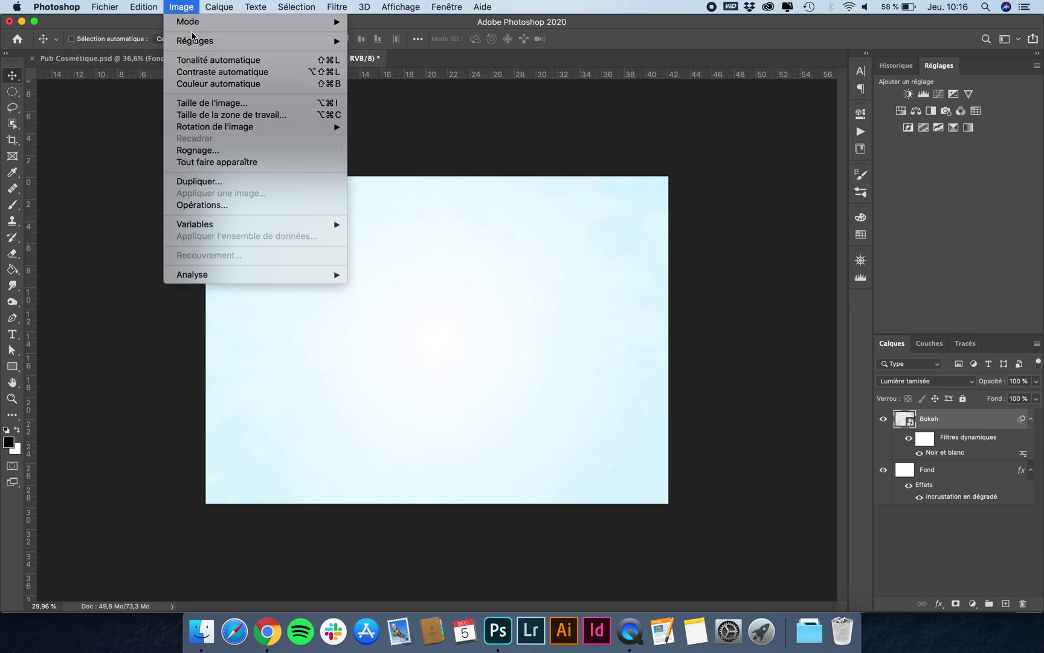
mouse_move(193, 40)
left_click(374, 52)
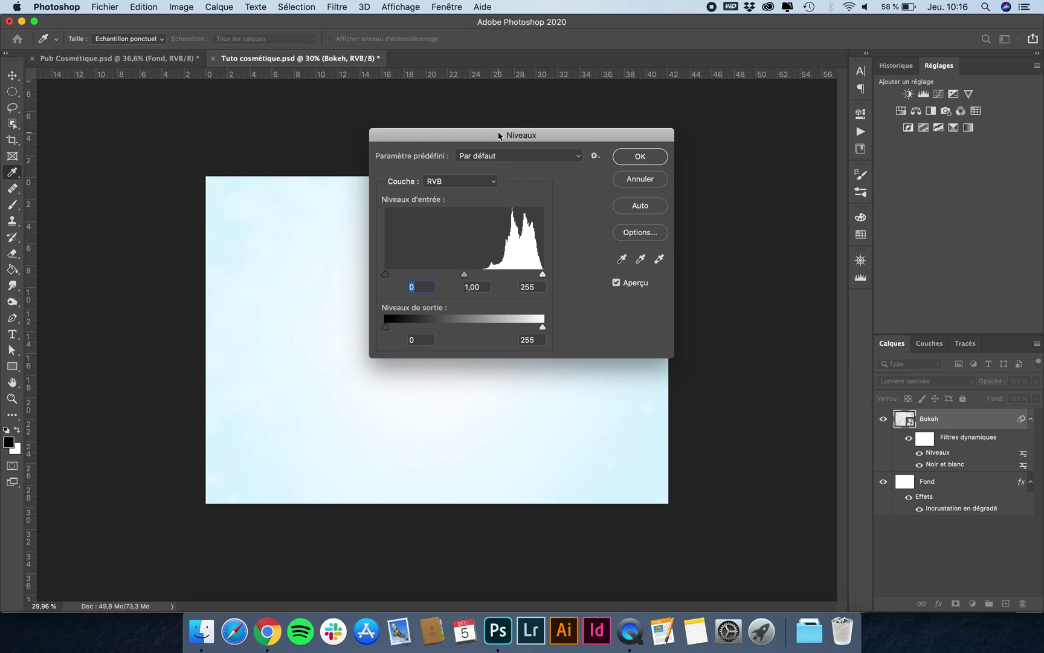
left_click_drag(493, 132, 626, 125)
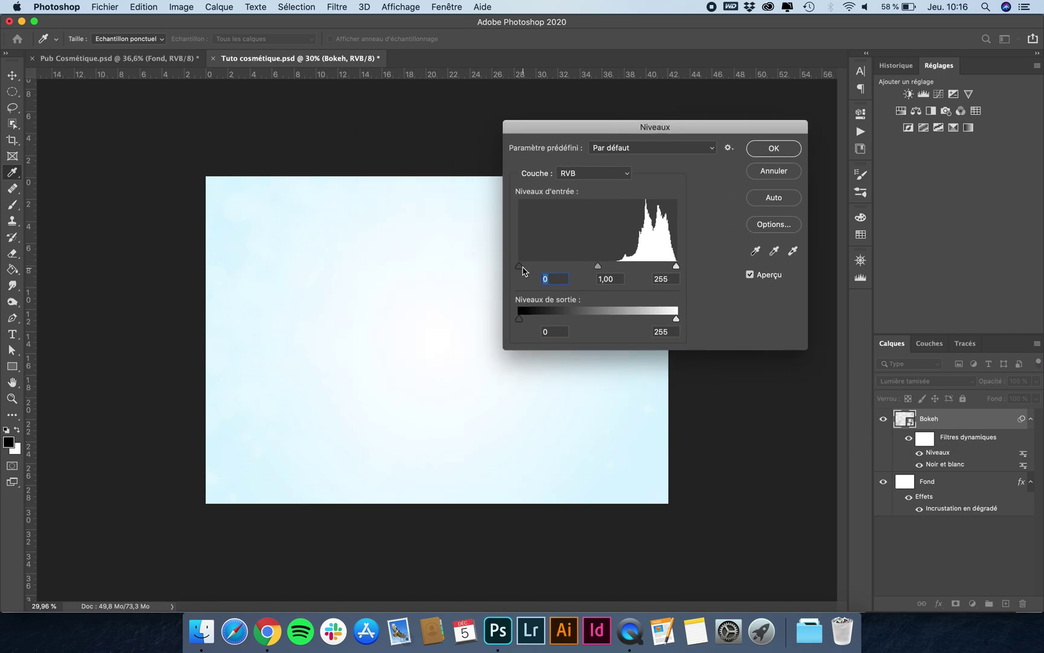
left_click_drag(523, 270, 640, 270)
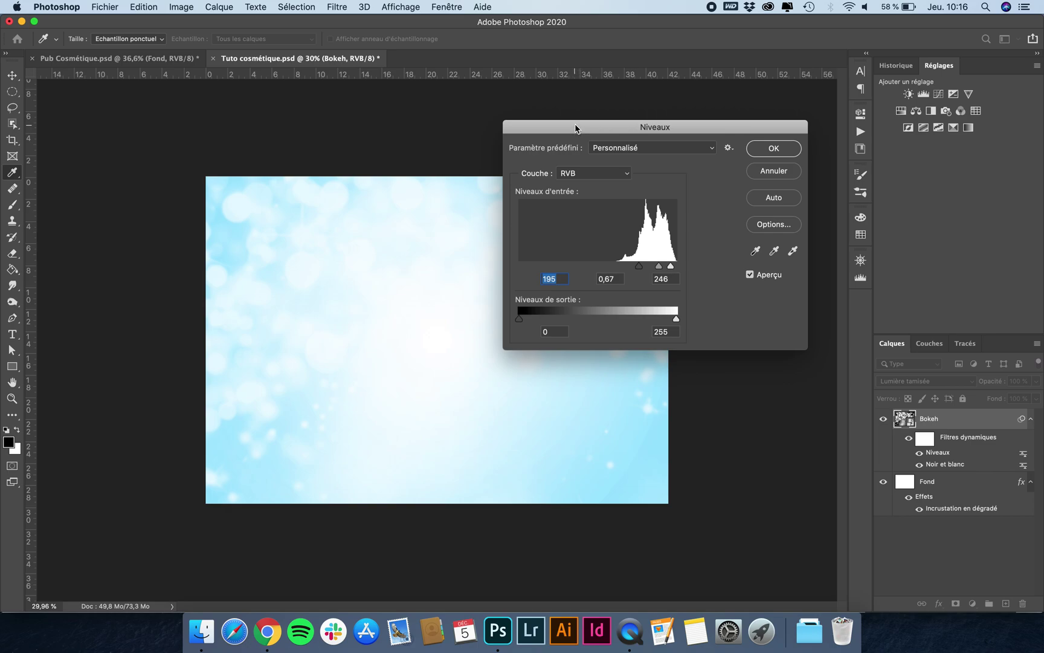
left_click_drag(579, 128, 679, 128)
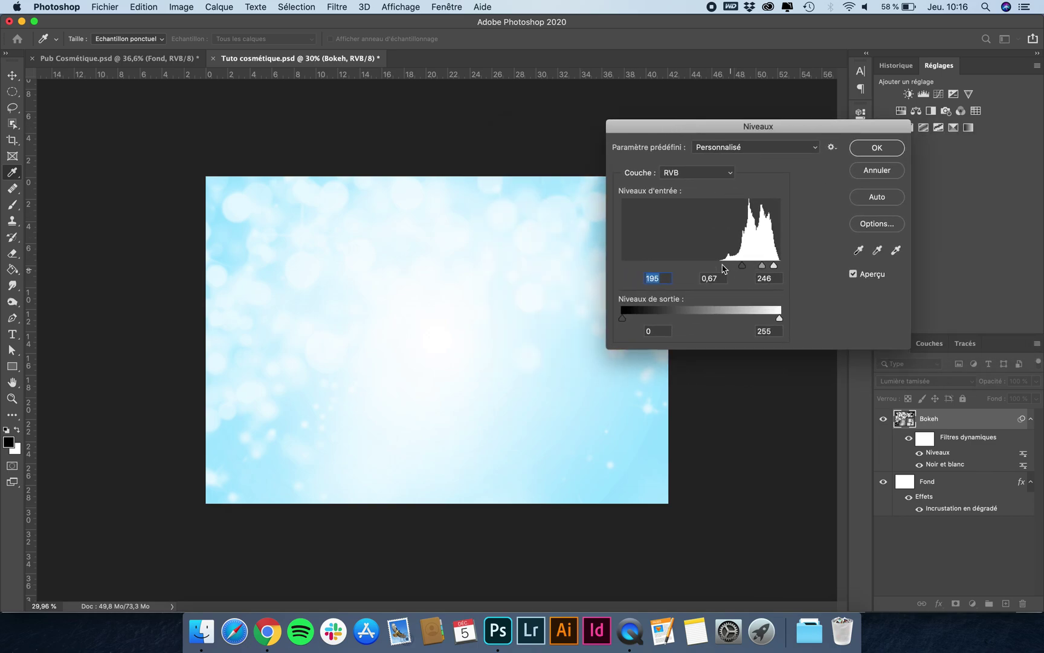
left_click_drag(742, 266, 735, 270)
left_click_drag(669, 128, 744, 132)
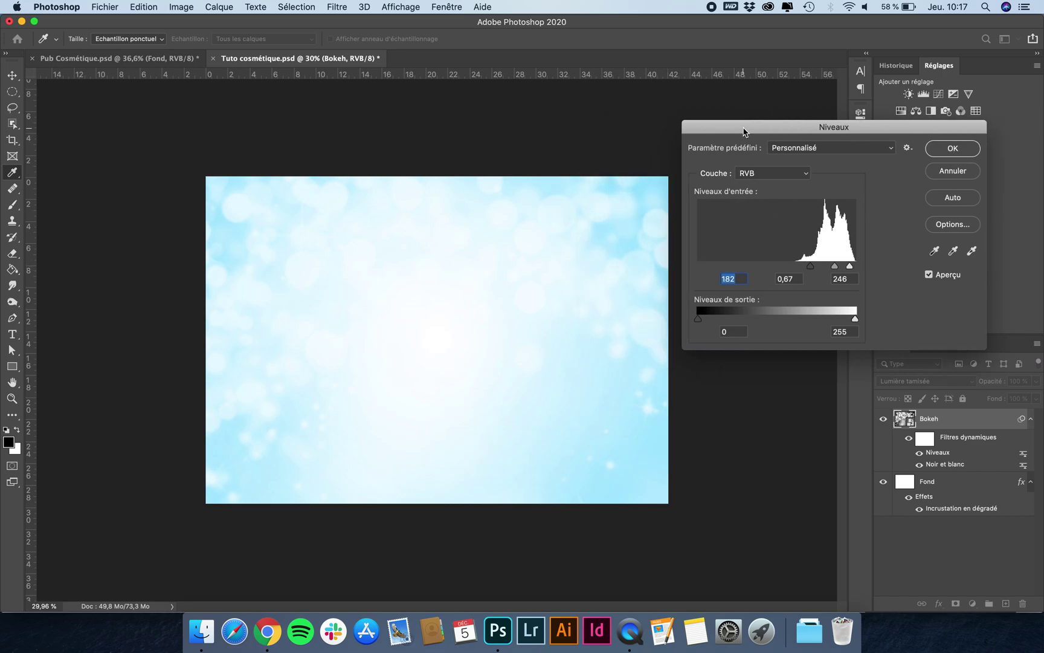
key("Return")
key("v")
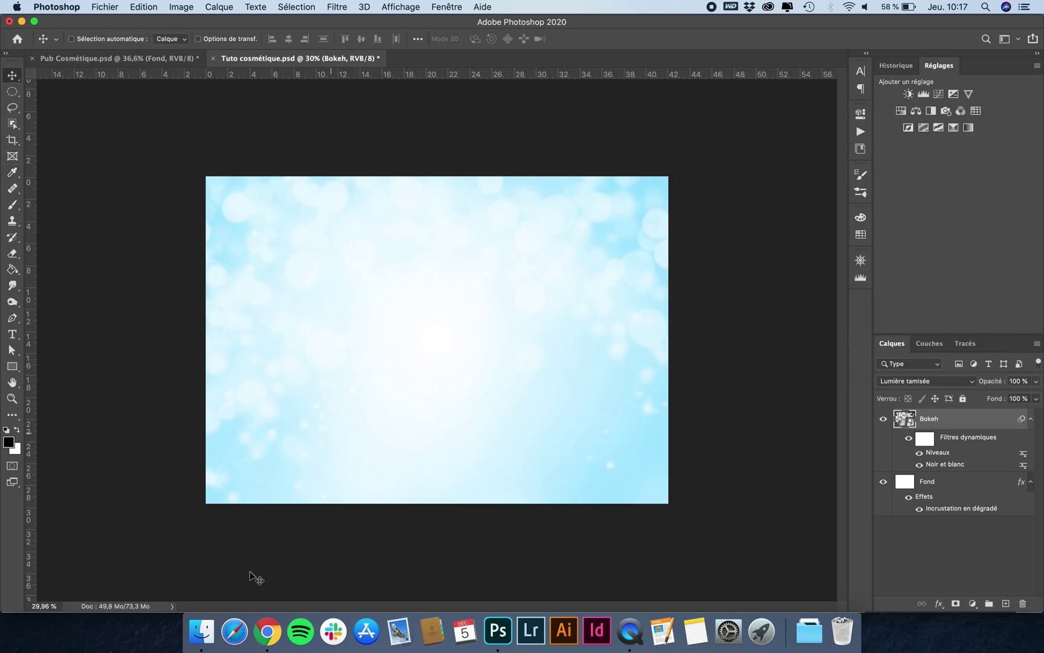
Open détourage femme.psd from the TUTO 274 - COSMÉTIQUE folder, copy its Femme layer into Tuto cosmétique.psd, and close the source file
left_click(202, 631)
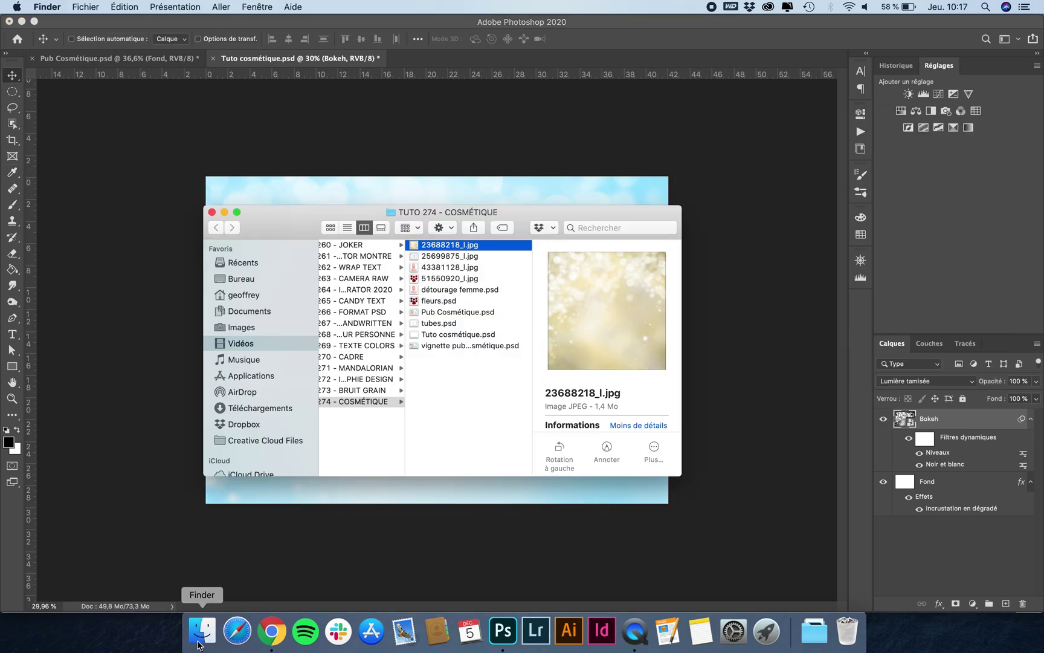
left_click(448, 294)
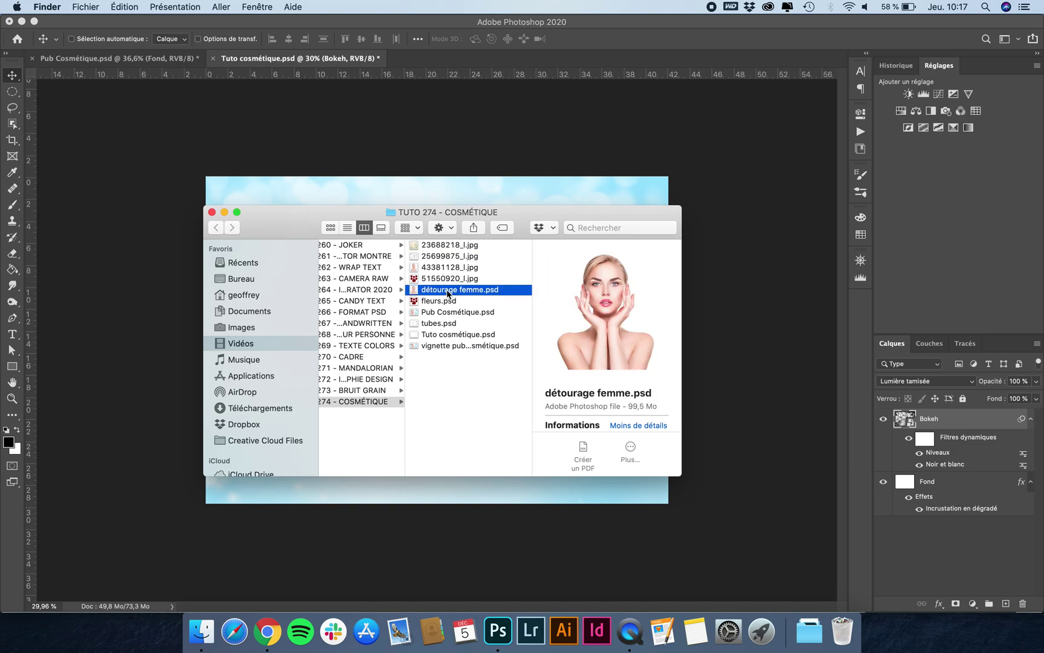
double_click(447, 291)
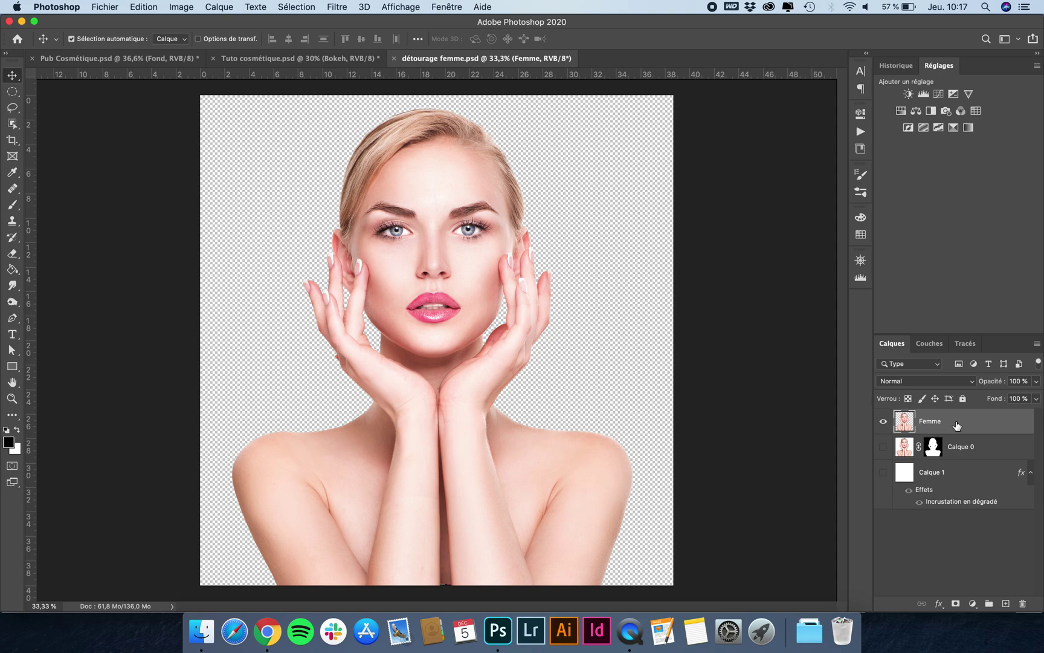
left_click_drag(956, 425, 450, 213)
left_click(478, 58)
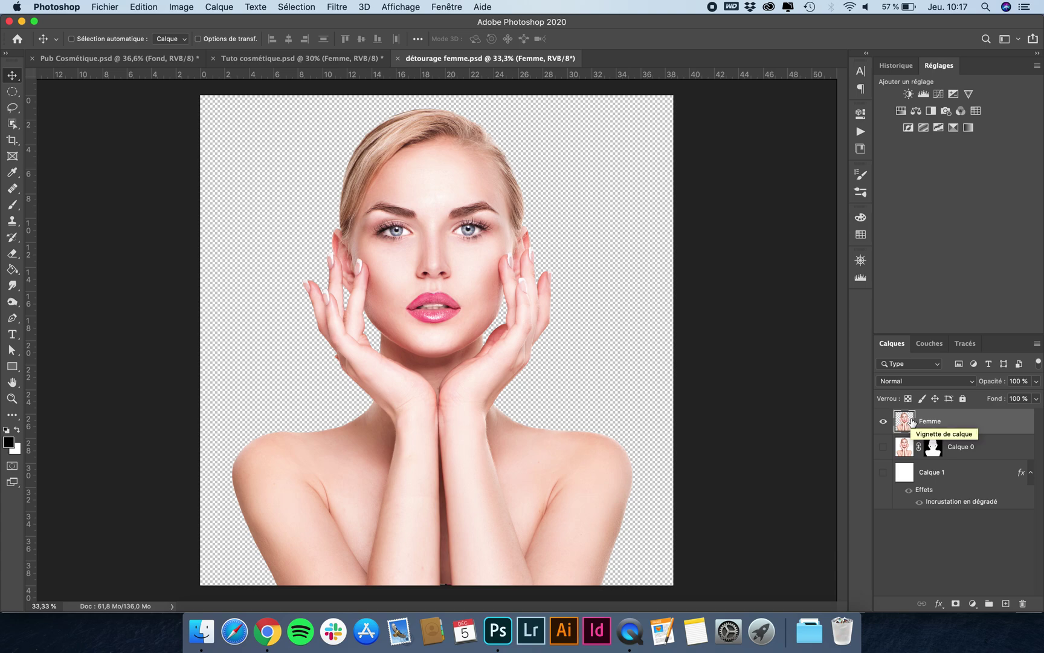
left_click(398, 58)
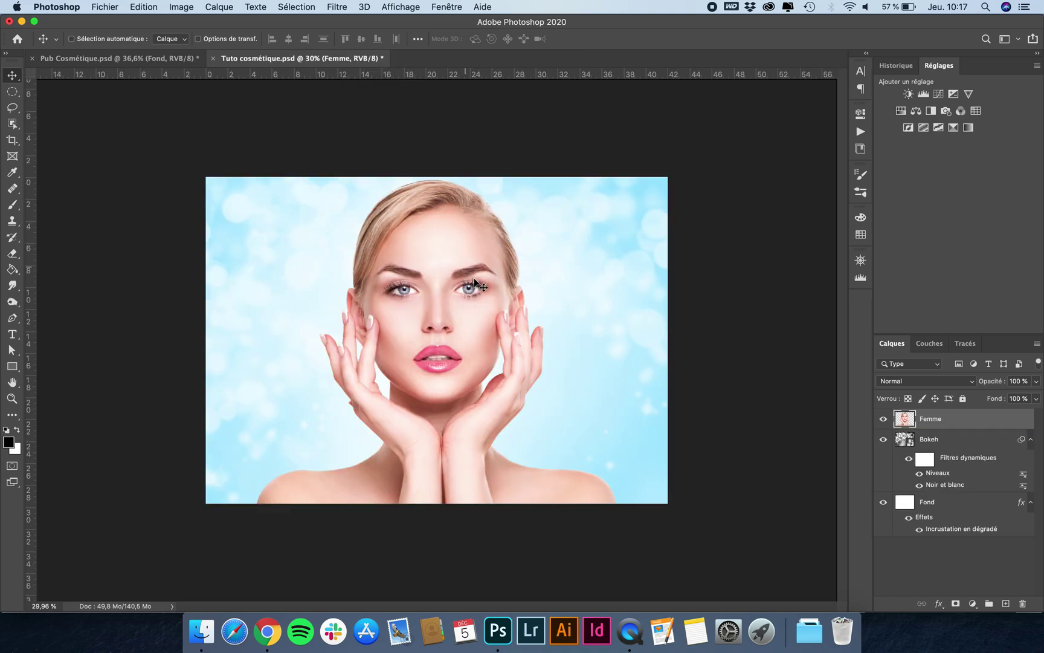
Scale the Femme layer proportionally to about 96% and position the woman on the left half of the canvas with her shoulders reaching the lower edge
left_click_drag(477, 284, 416, 284)
key("ctrl+t")
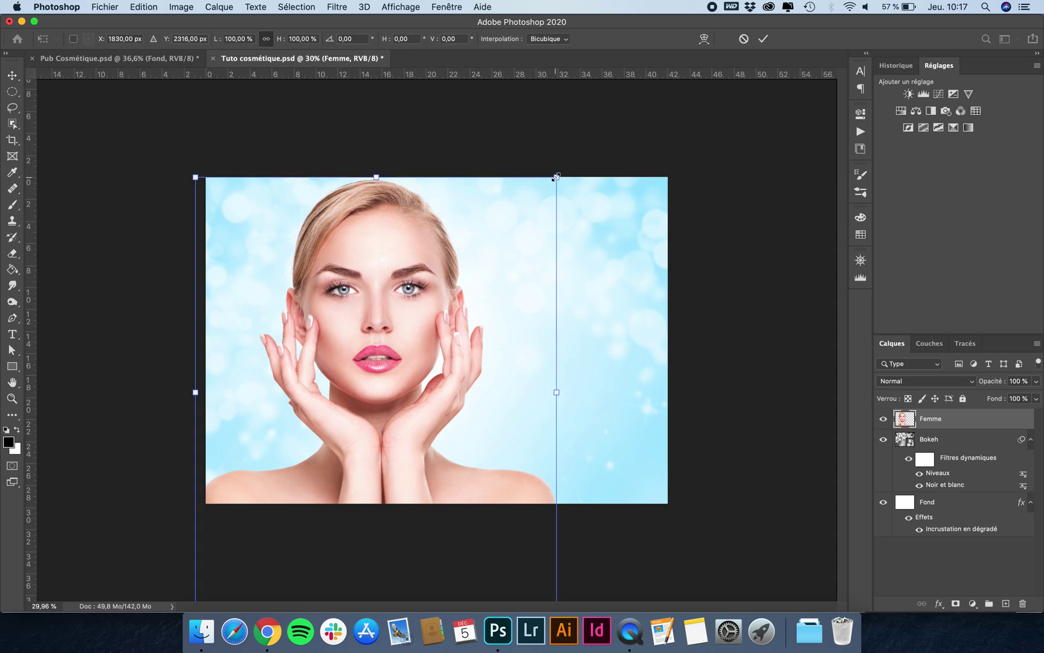
left_click_drag(556, 178, 507, 203)
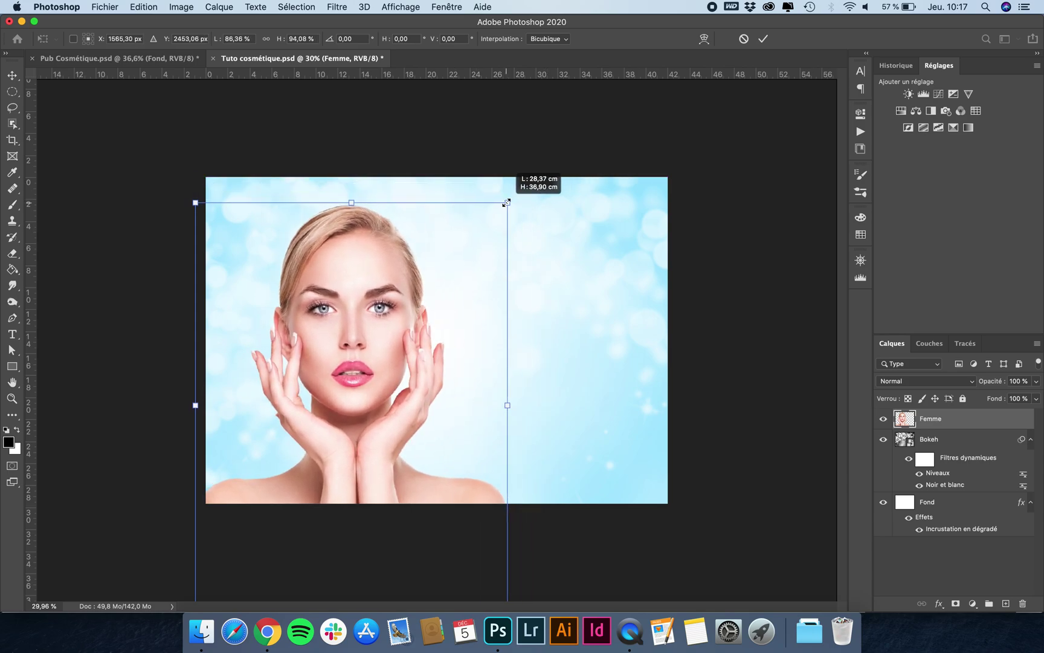
left_click_drag(507, 202, 518, 253)
left_click_drag(468, 380, 585, 231)
left_click_drag(389, 248, 368, 242)
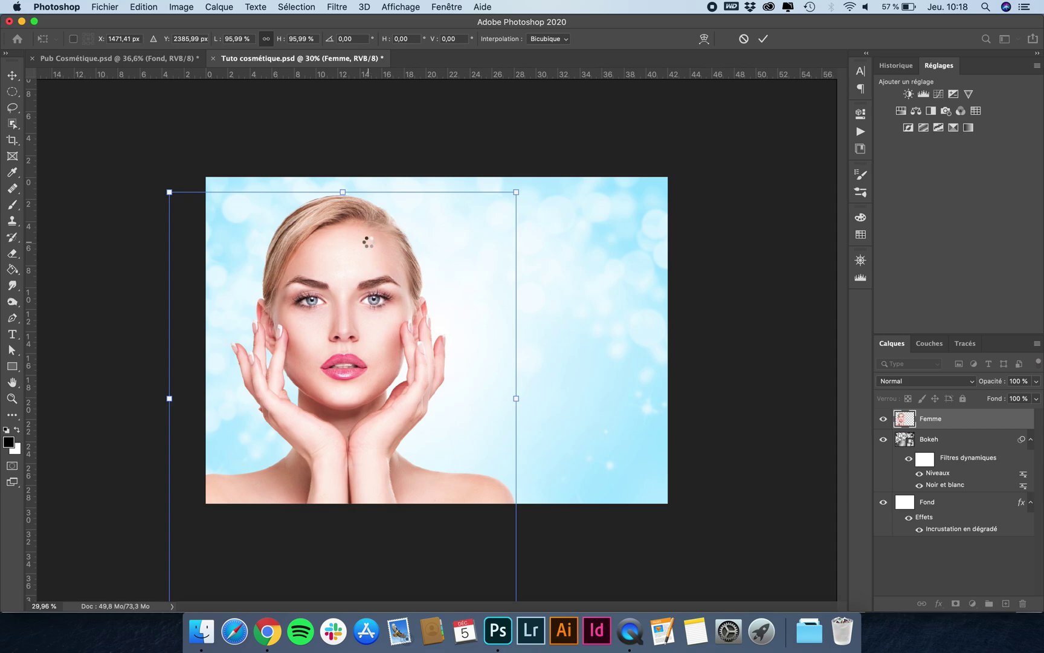
key("Return")
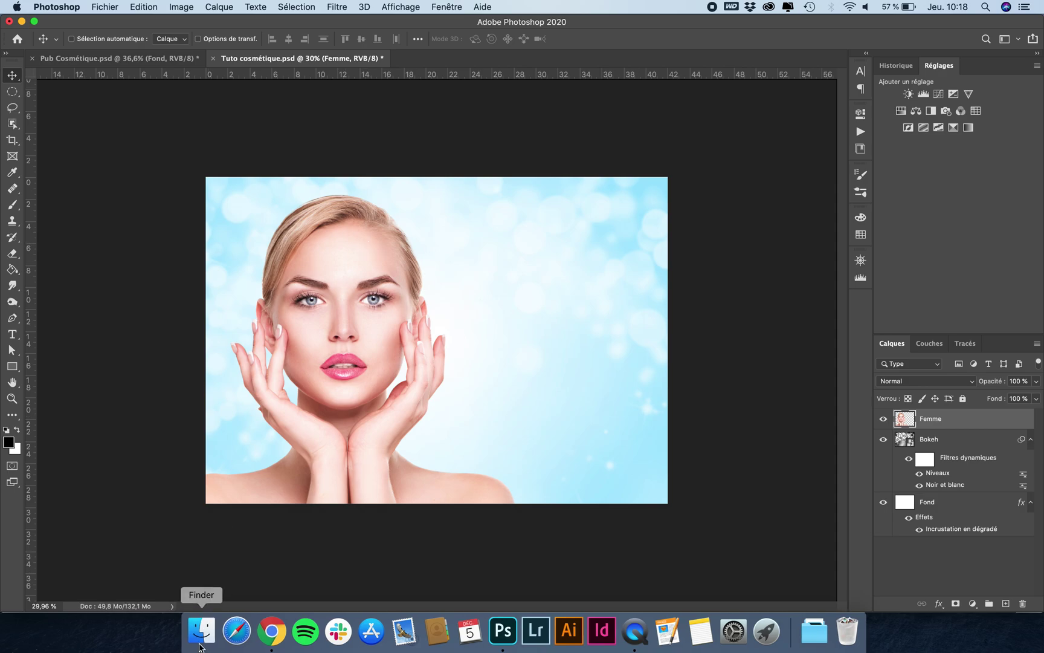
Open tubes.psd from the TUTO 274 - COSMÉTIQUE folder, then hide the Tube 1 and Tube 2 layers and show and select Calque 0
left_click(198, 644)
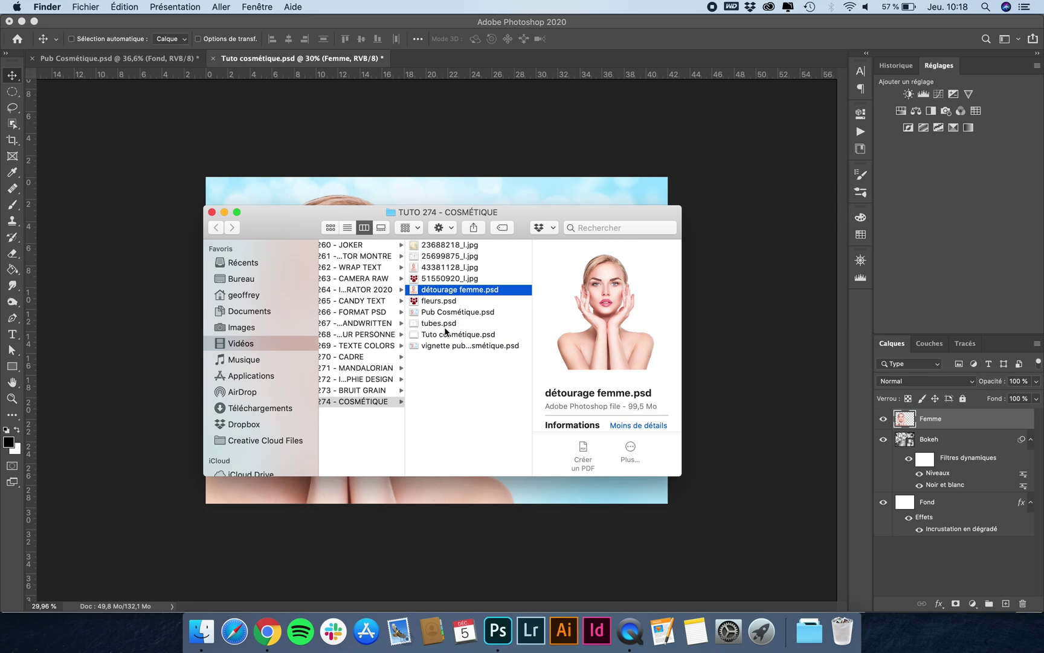
left_click(448, 326)
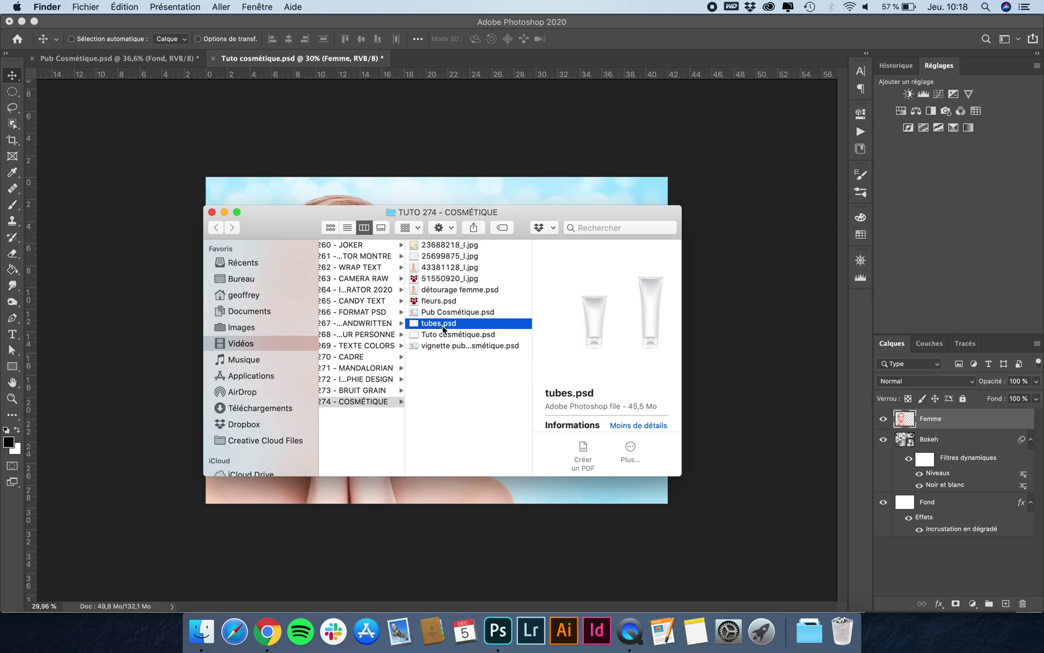
double_click(442, 329)
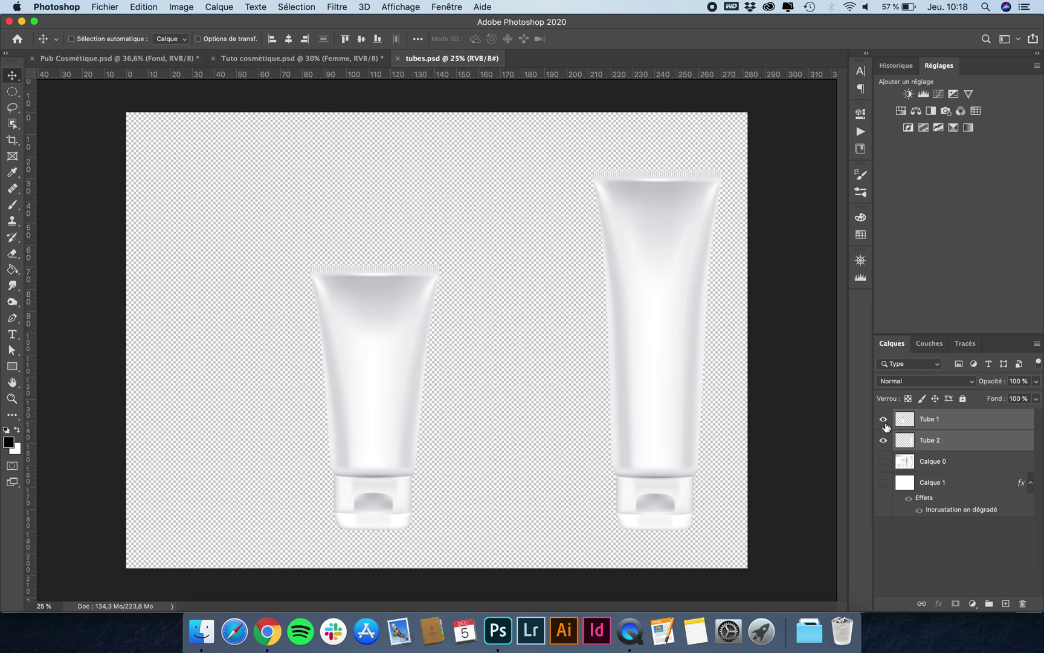
left_click_drag(885, 426, 890, 464)
left_click(883, 463)
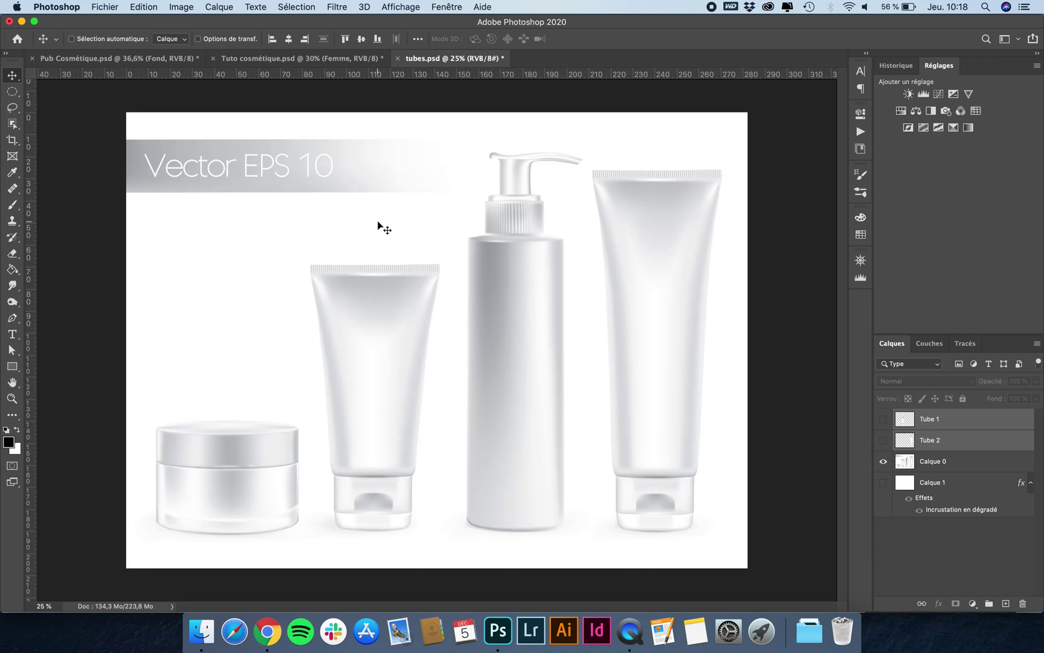
left_click(934, 464)
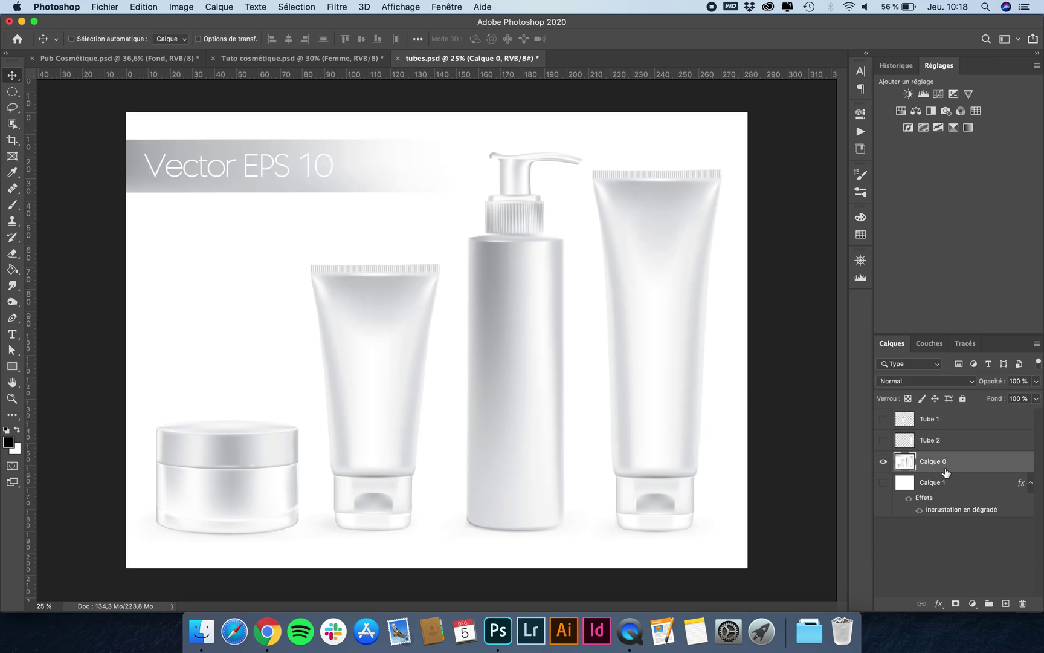
Start a Pen tool path (Tracé mode) on the small tube, tracing its upper edge and left side down to the cap
left_click(12, 318)
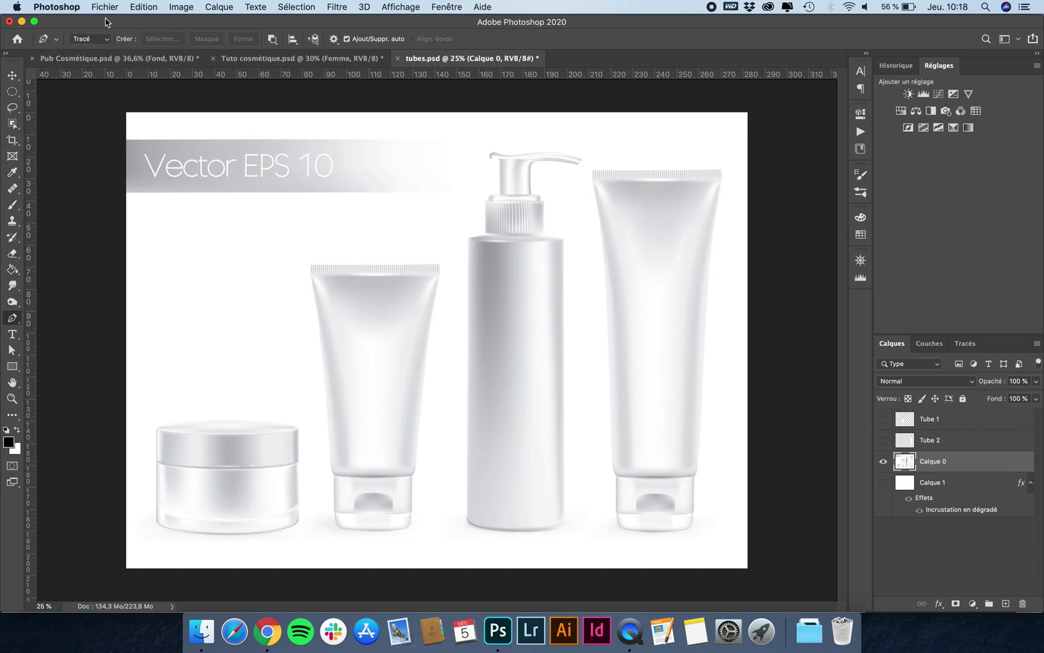
left_click(90, 39)
left_click(91, 39)
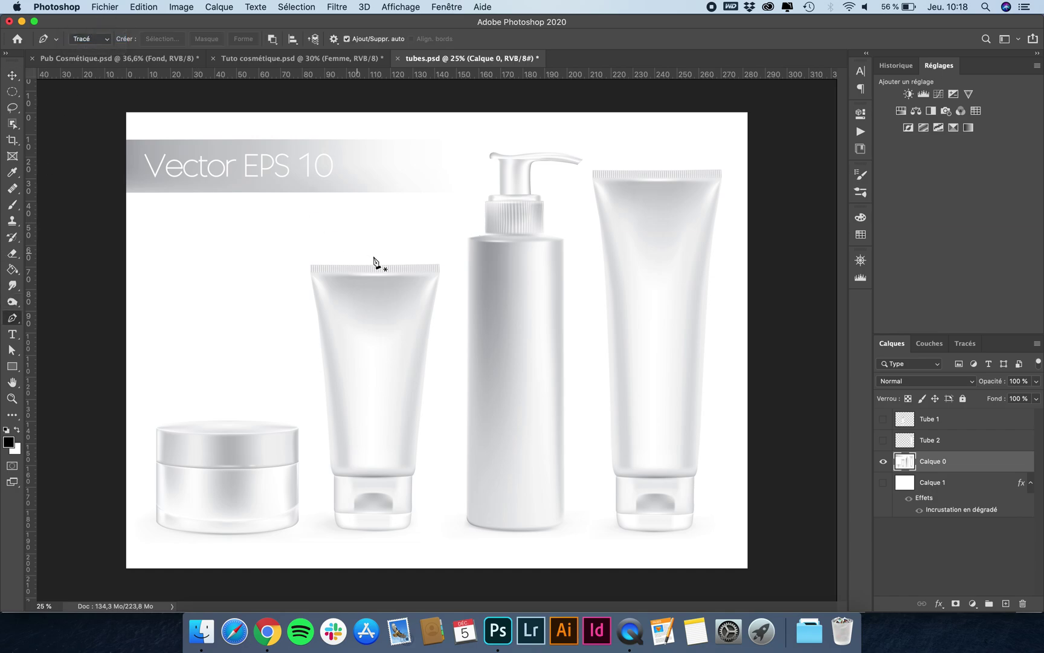
left_click(438, 264)
left_click_drag(310, 265, 304, 265)
left_click(311, 266)
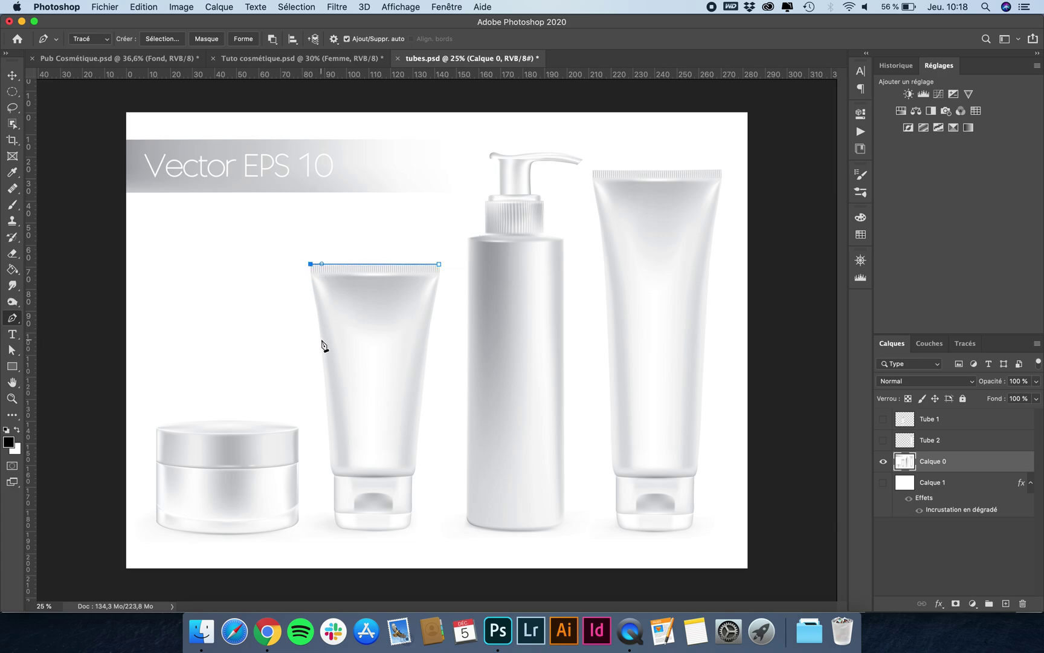
left_click_drag(321, 340, 324, 377)
left_click_drag(334, 471, 335, 475)
scroll(335, 475, "up", 5)
scroll(335, 475, "down", 4)
scroll(334, 475, "left", 1)
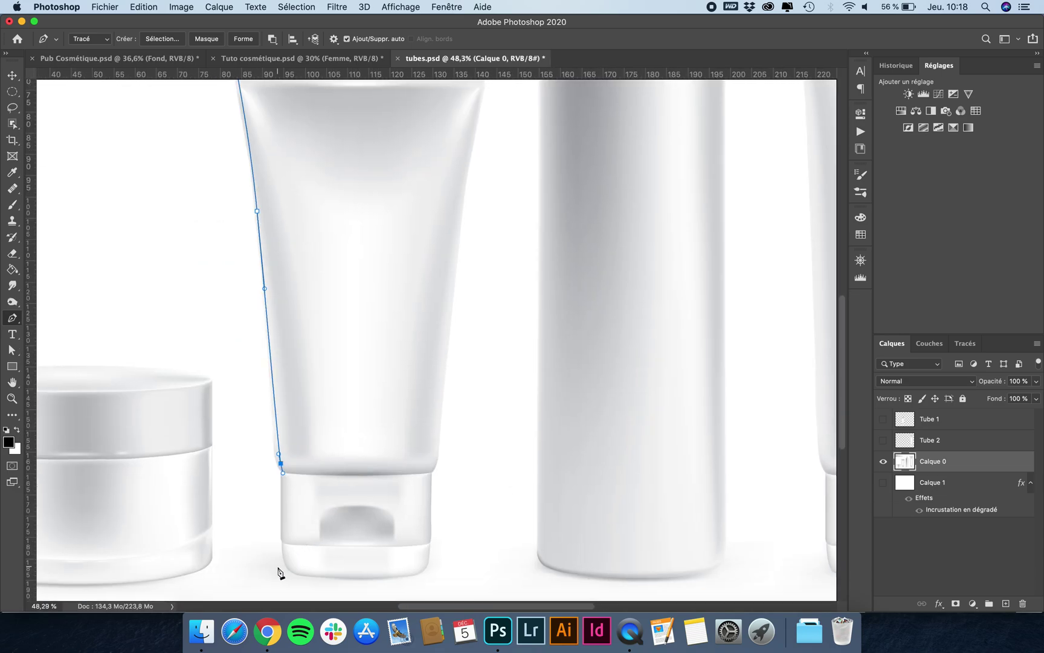
Continue the path around the rounded base of the cap and up the small tube's right side, closing it at the upper right corner
left_click_drag(296, 574, 318, 580)
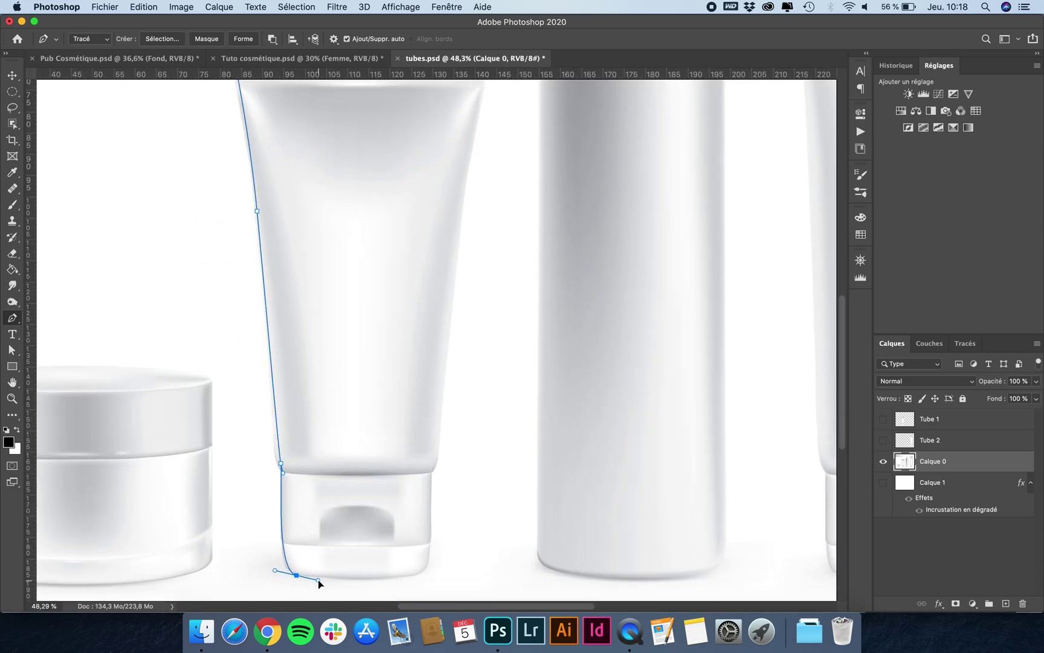
left_click(429, 552)
left_click(430, 506)
left_click(430, 471)
scroll(483, 134, "up", 5)
left_click(473, 281)
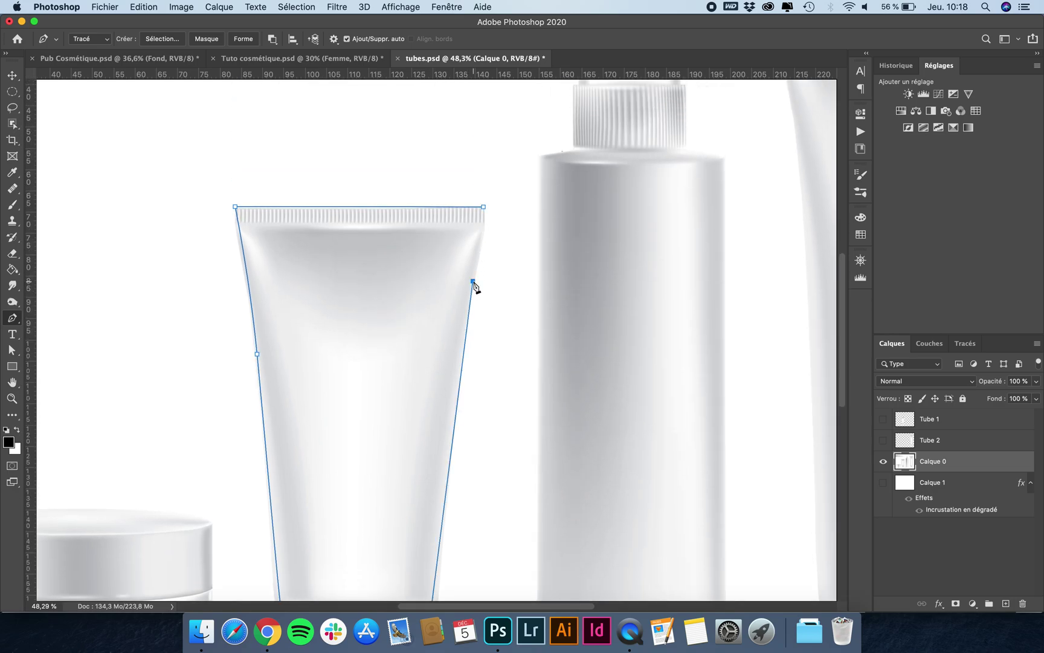
left_click_drag(473, 281, 485, 209)
left_click(485, 208)
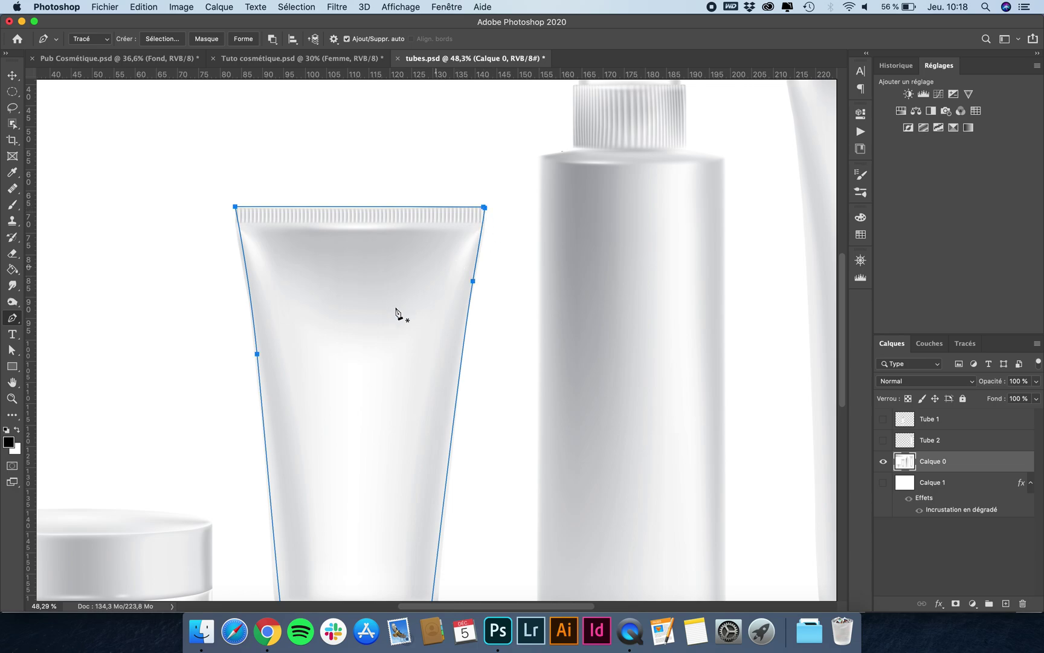
Convert the small tube's path into a new anti-aliased selection with a feather radius of 0 pixels
scroll(399, 298, "down", 3)
scroll(400, 299, "down", 5)
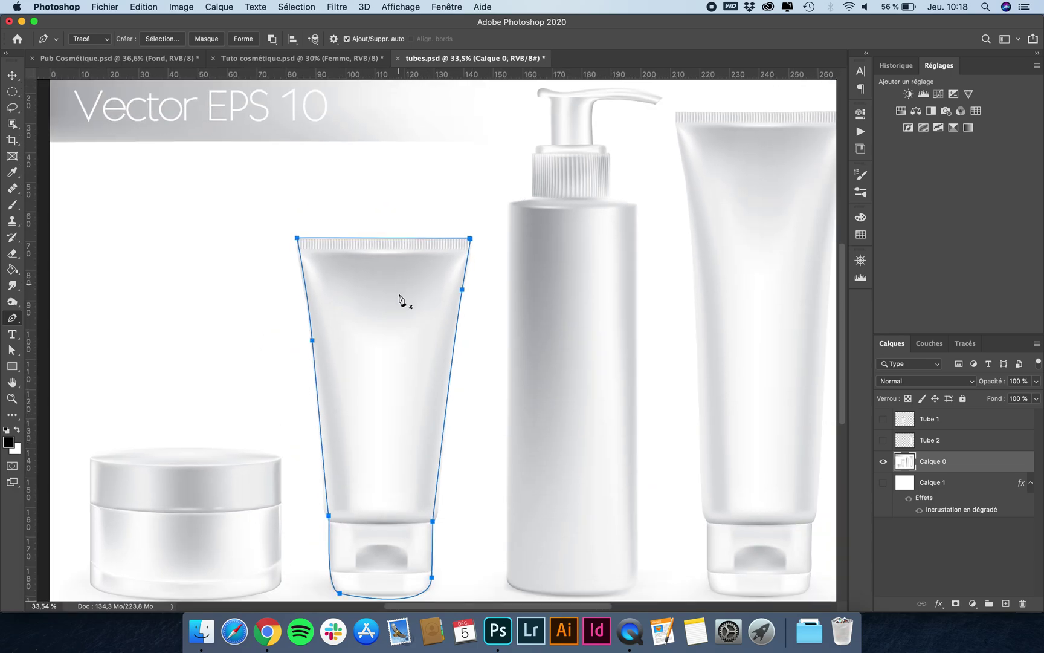
right_click(390, 237)
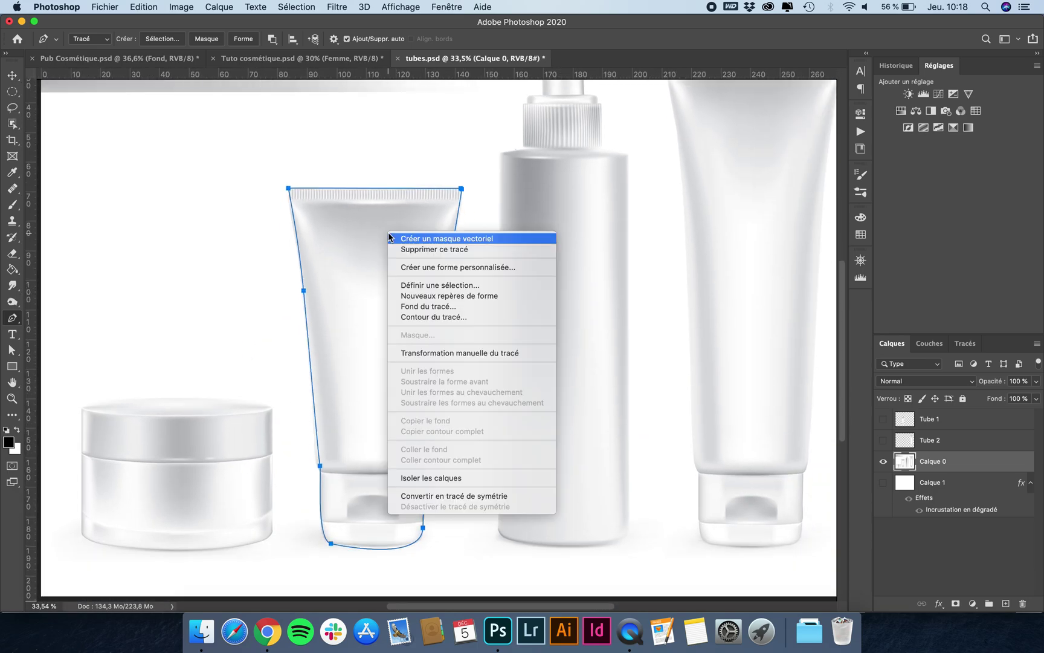
left_click(448, 285)
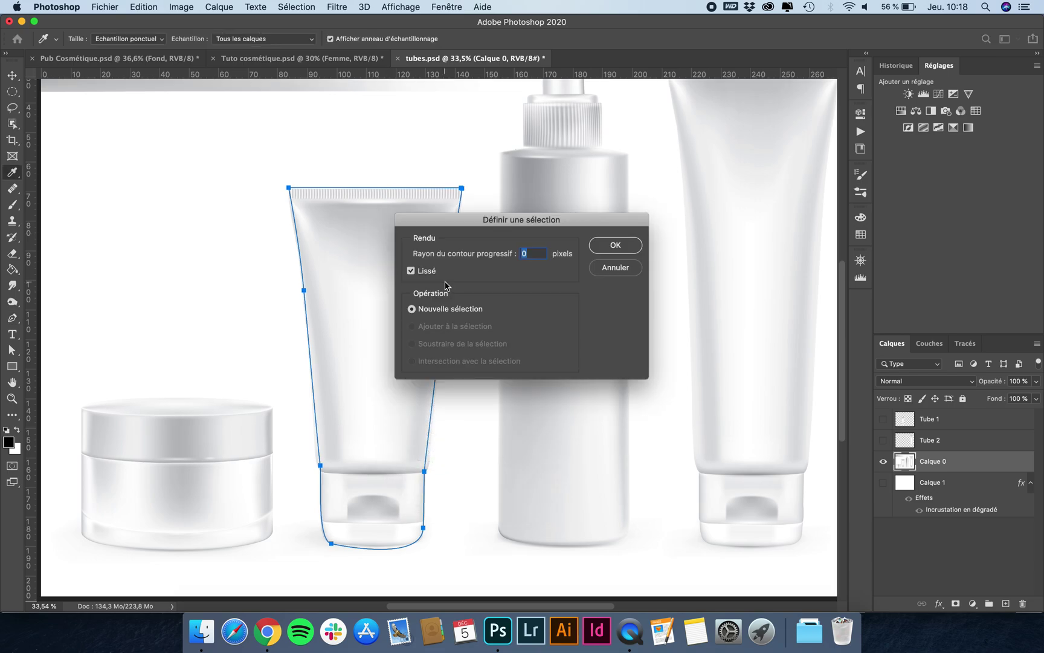
left_click(616, 245)
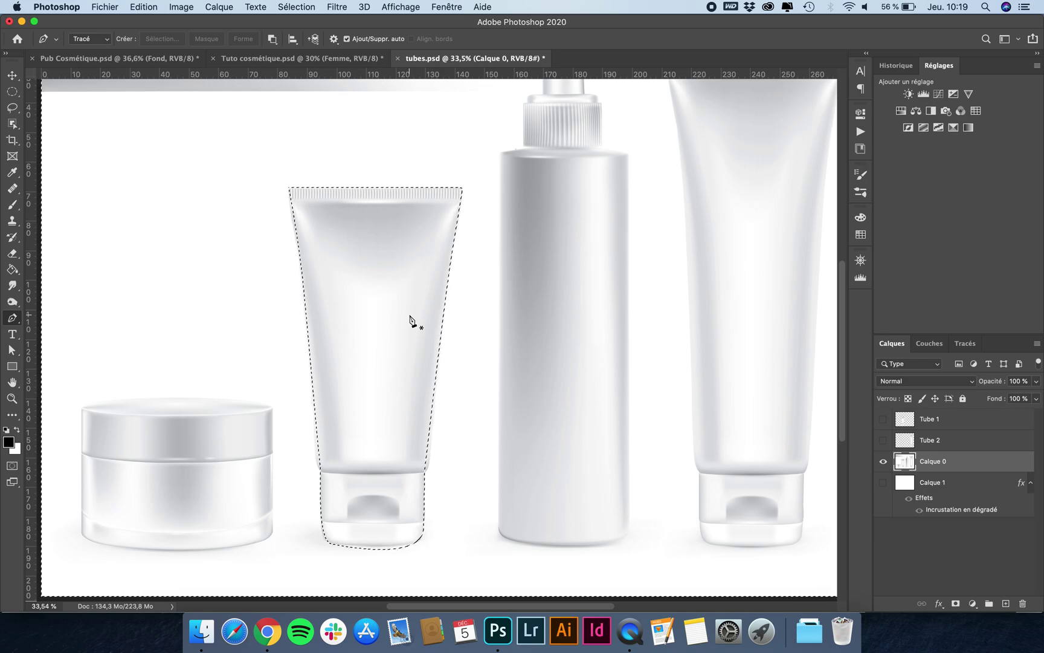
Invert the selection so that only the small tube is selected
scroll(325, 97, "down", 2)
scroll(325, 97, "down", 1)
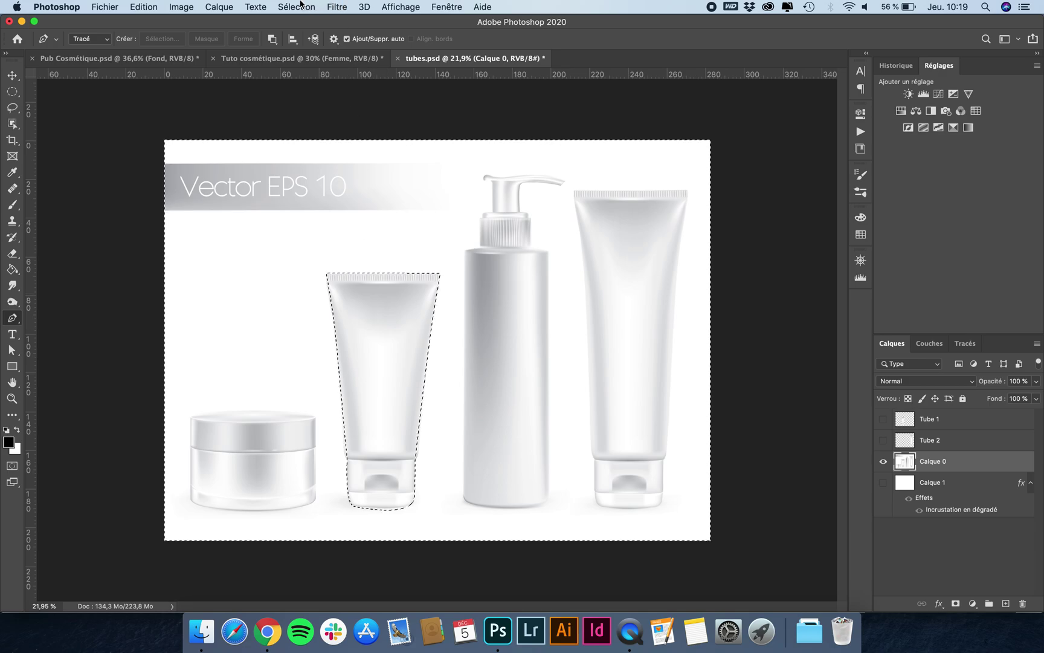
left_click(301, 7)
left_click(309, 56)
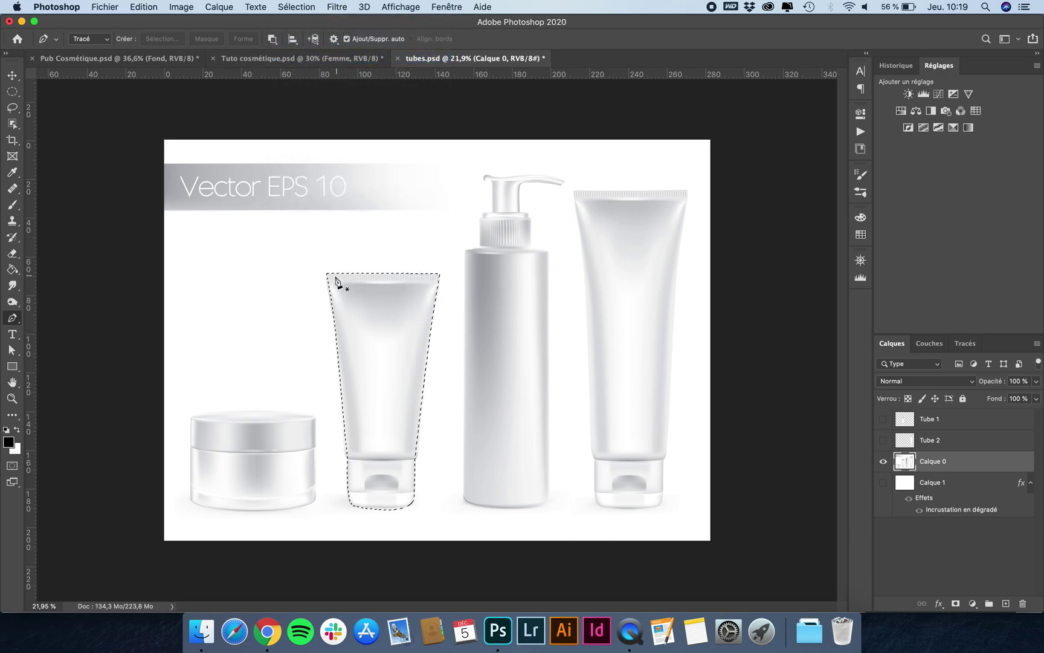
Copy the selected small tube onto a new layer and hide the original Calque 0 image
key("super+c")
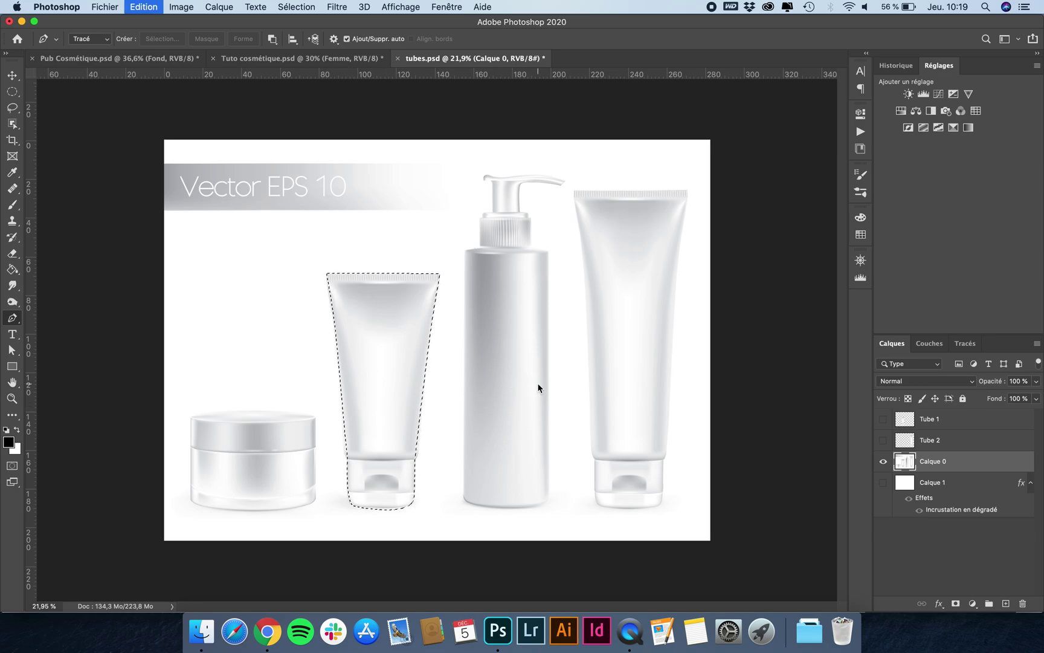
key("super+v")
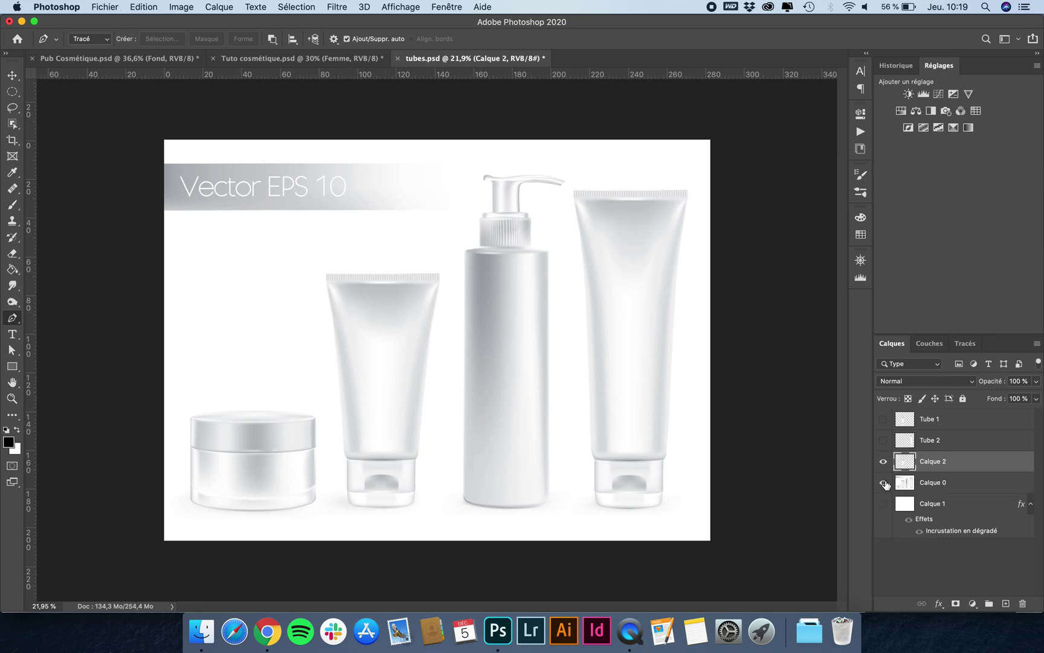
left_click(883, 482)
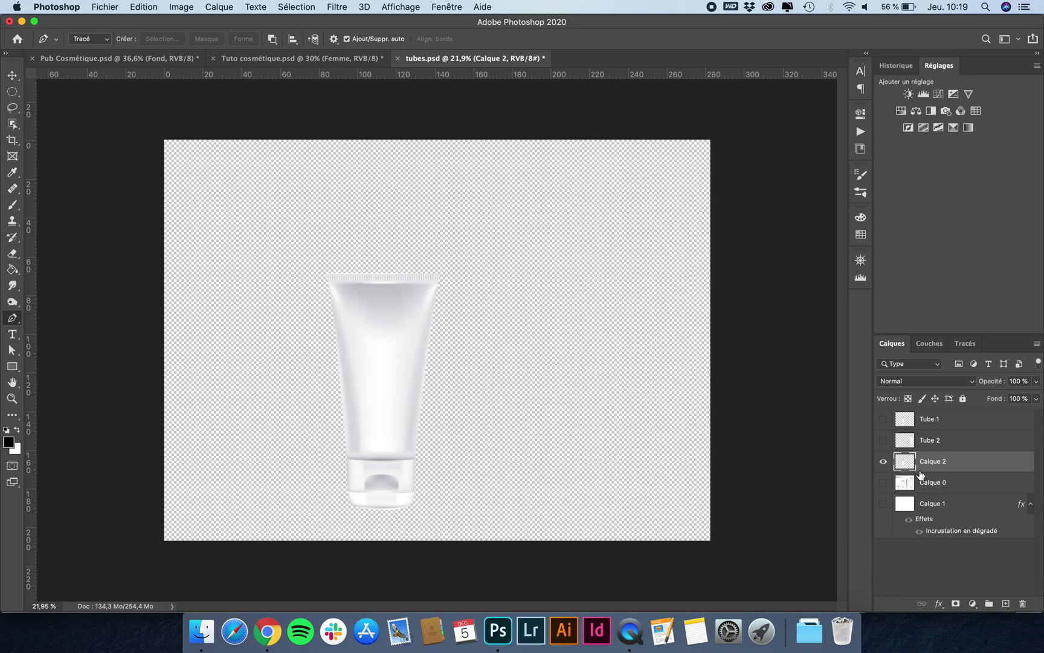
Delete the pasted small tube layer and show the prepared Tube 1 and Tube 2 layers instead
key("BackSpace")
left_click(883, 419)
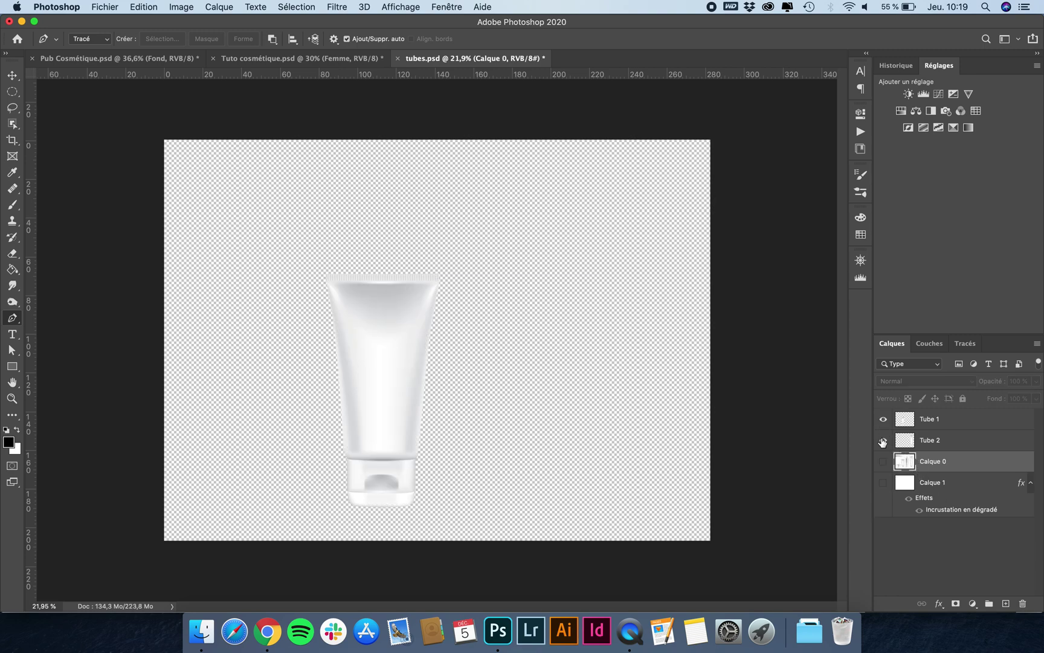
left_click(883, 440)
Copy the Tube 1 and Tube 2 layers together from tubes.psd into the Tuto cosmétique.psd document
left_click(9, 76)
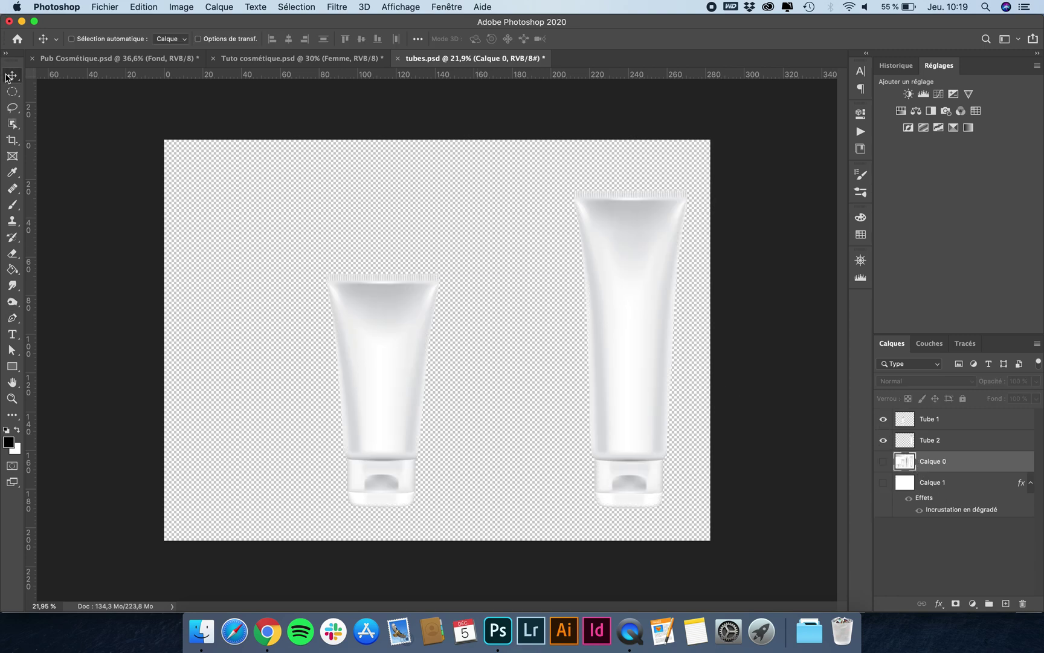
left_click(941, 424)
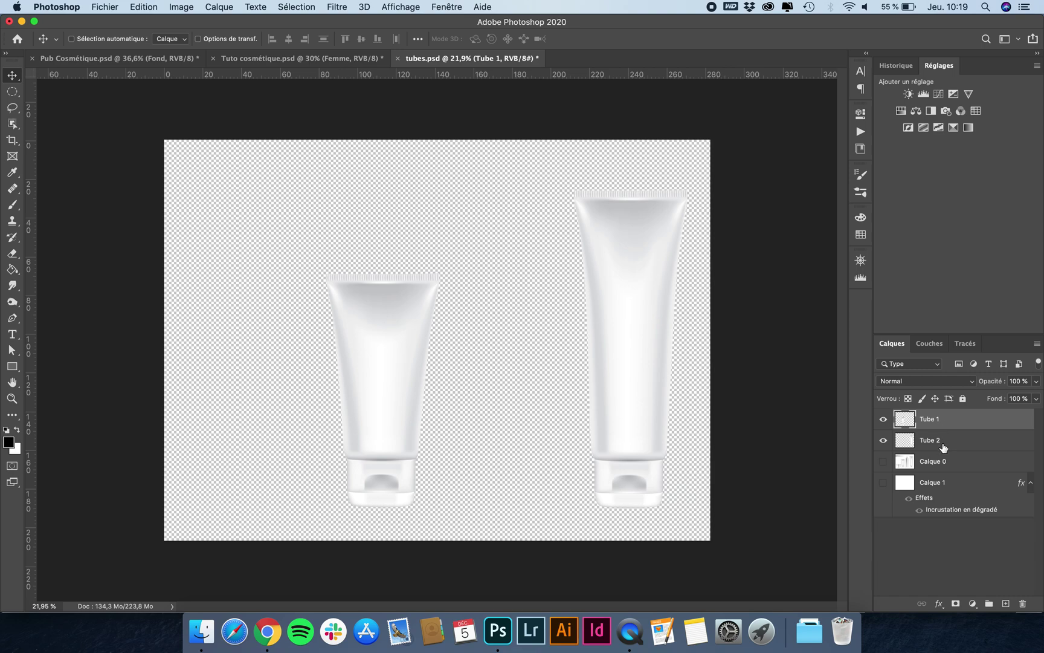
left_click(944, 447, "shift")
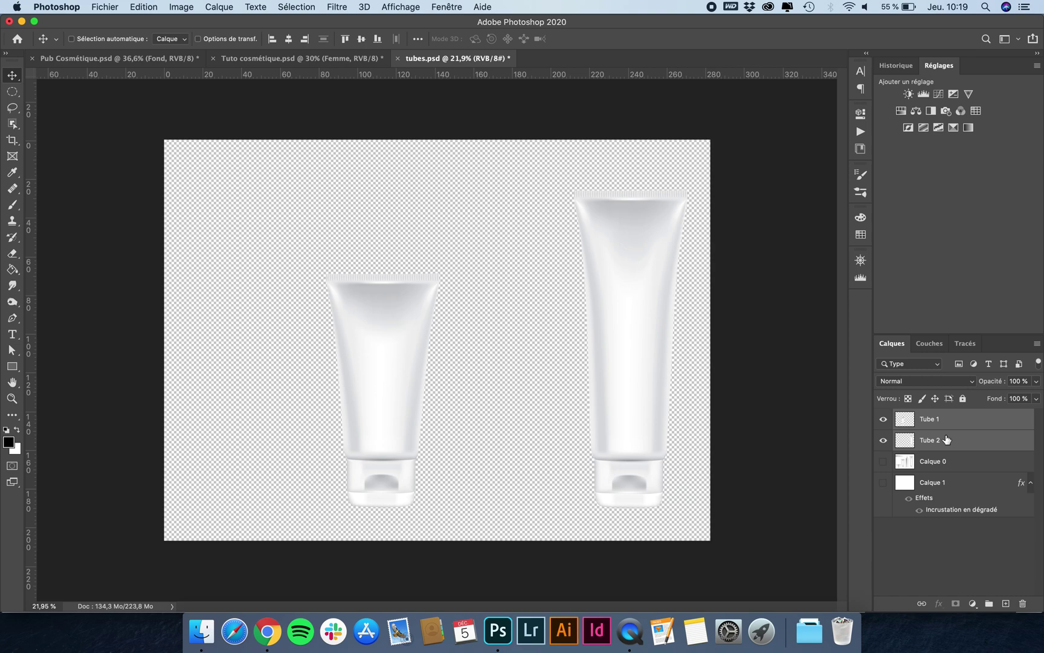
key("super+c")
left_click(323, 64)
key("super+v")
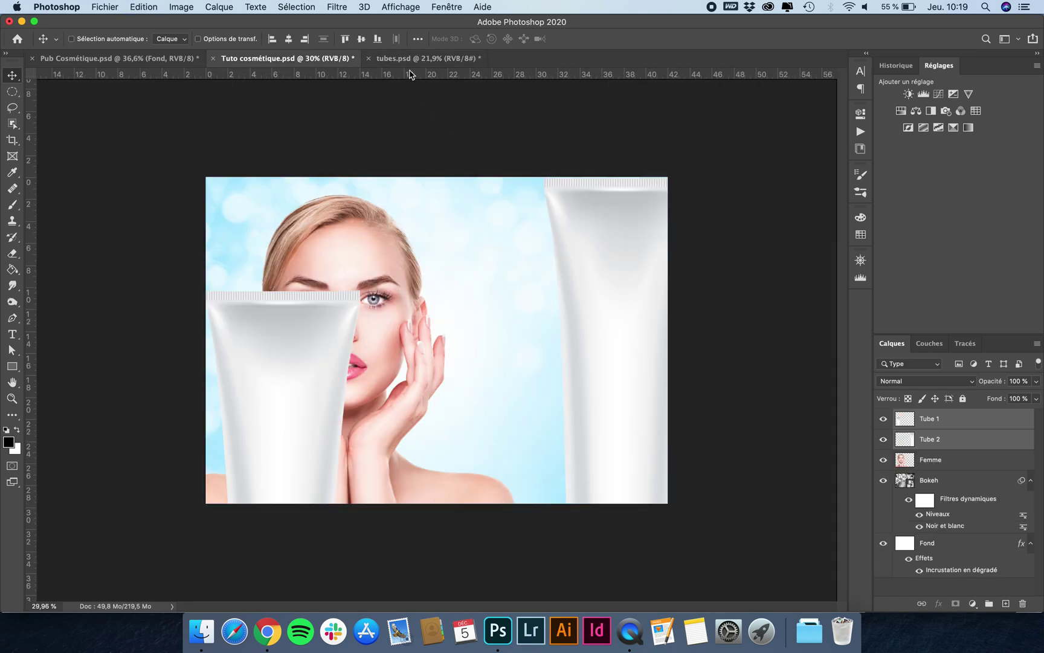
Scale both tubes to about 42.93 % beside the woman, and close tubes.psd without saving
key("super+t")
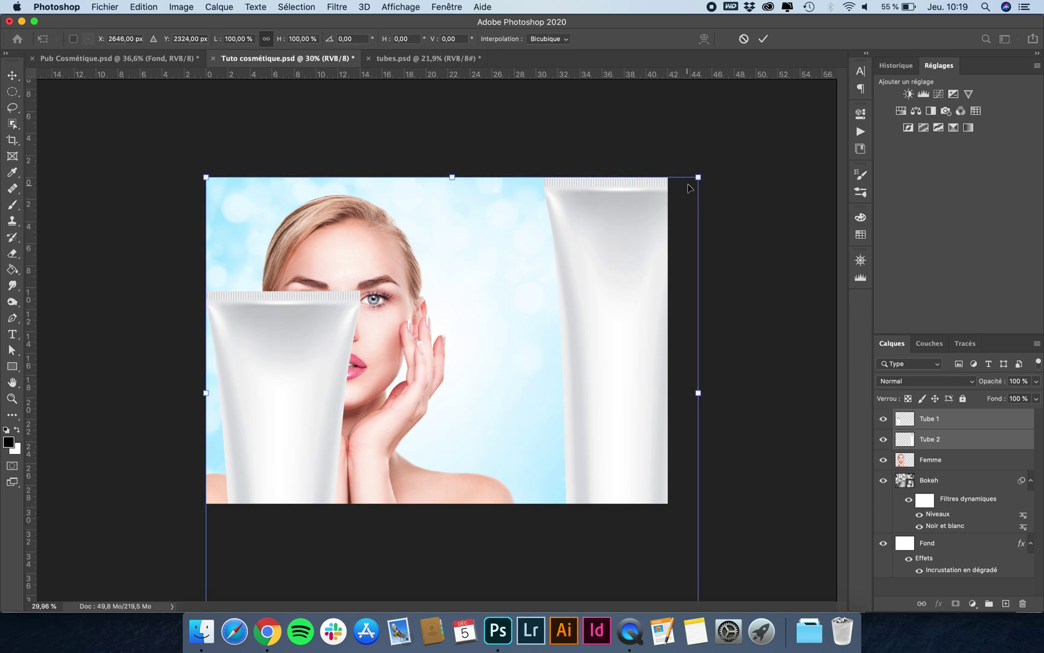
left_click_drag(698, 179, 570, 252)
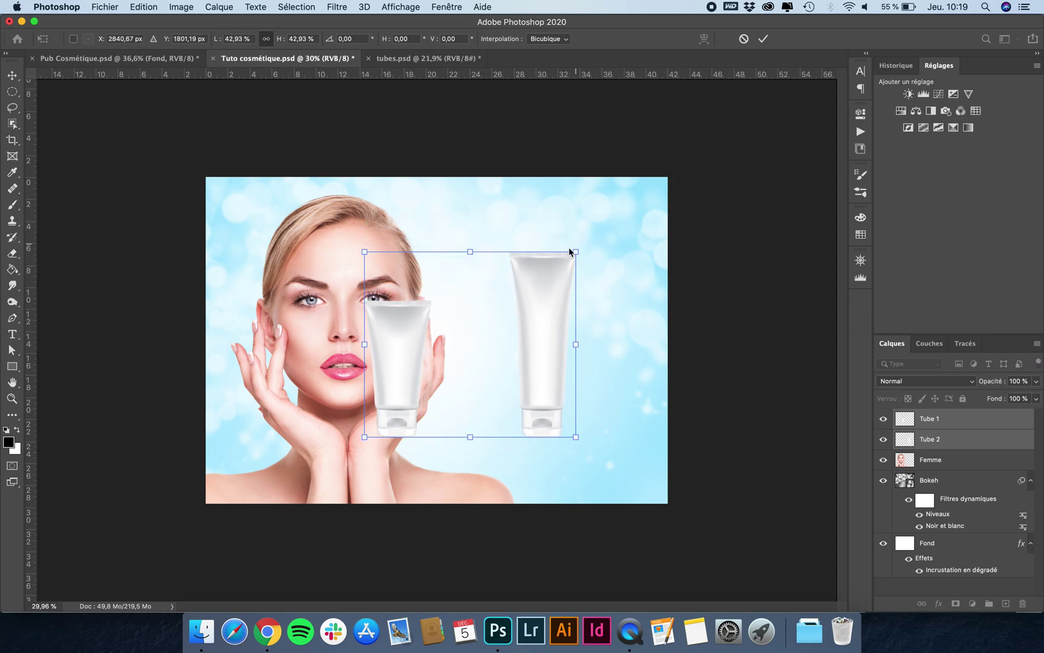
left_click_drag(550, 296, 579, 286)
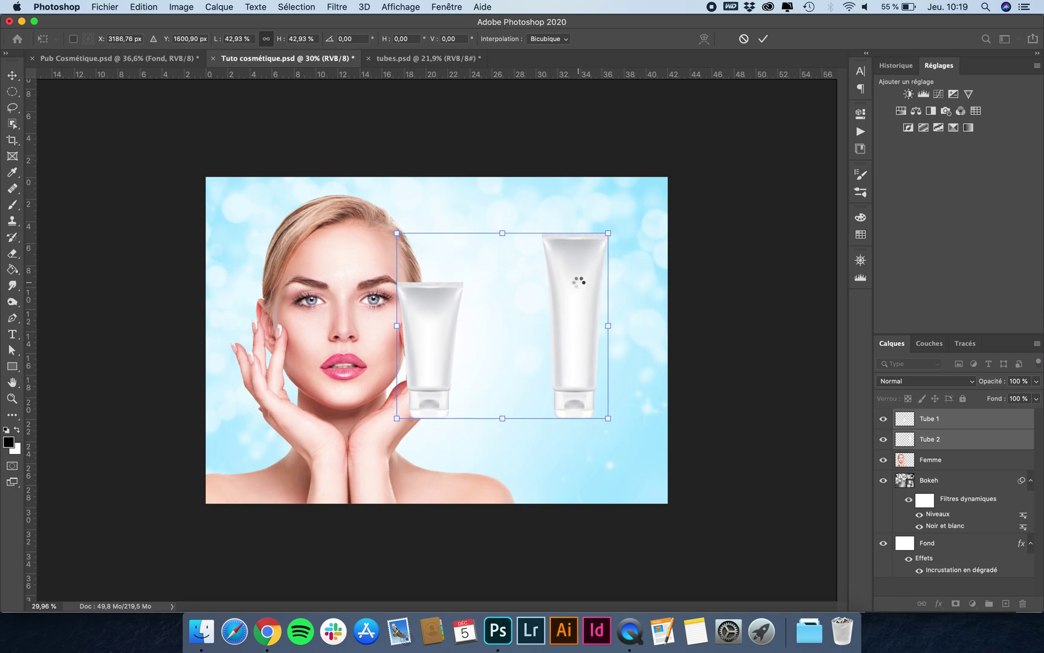
key("Return")
left_click(368, 58)
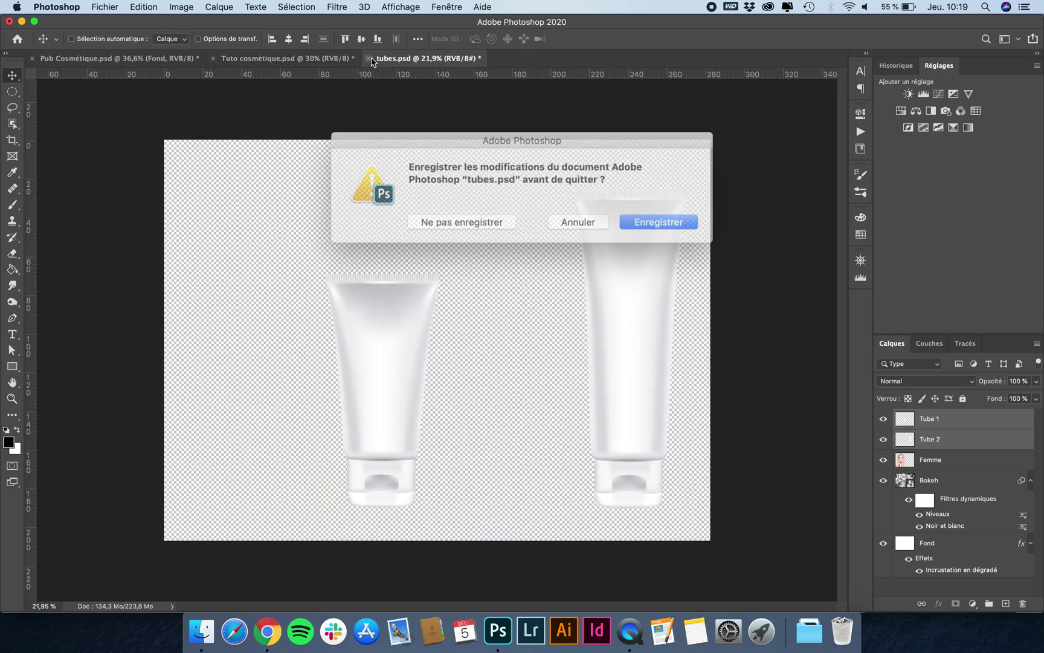
left_click(459, 219)
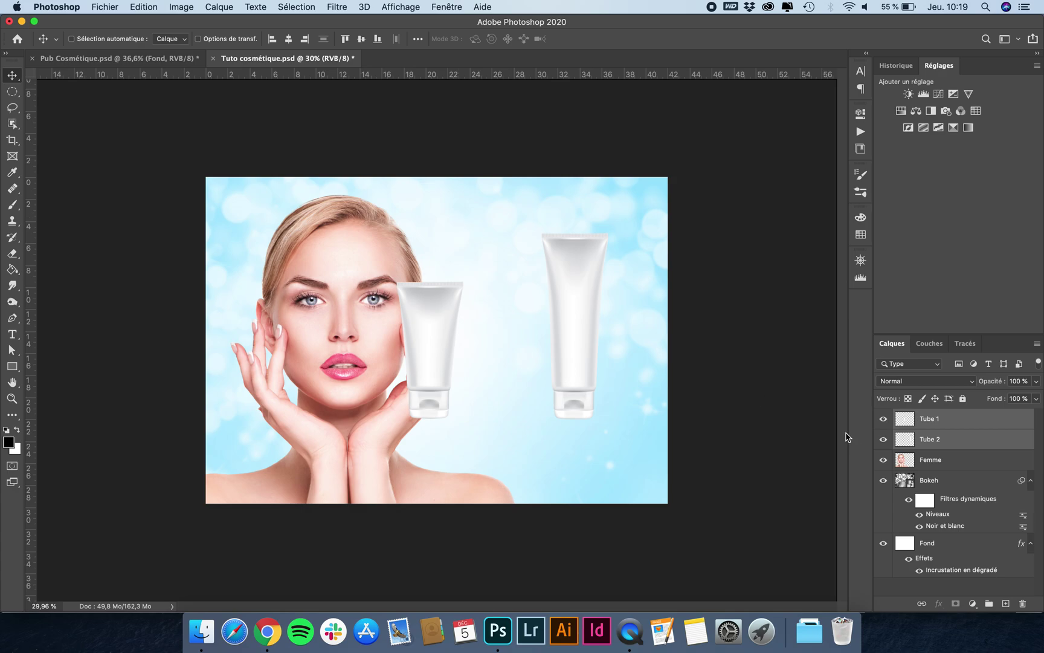
Move the small tube so it overlaps the front left of the large tube, nudging it slightly left
left_click_drag(451, 308, 539, 329)
scroll(560, 311, "up", 8)
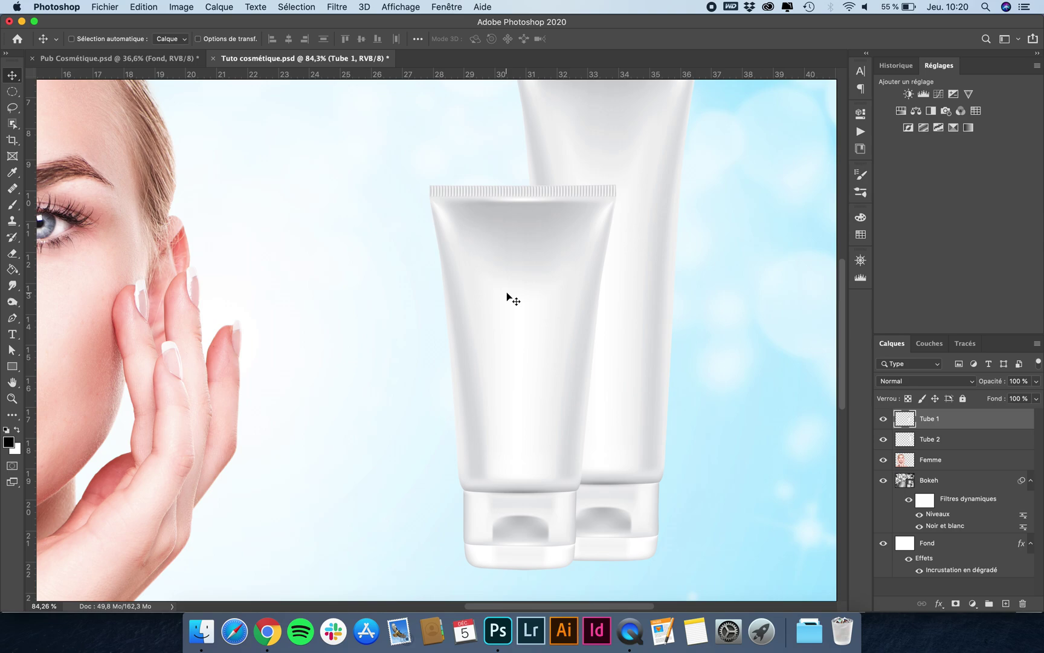
key("Left")
key("Left")
key("Left")
scroll(507, 293, "down", 10)
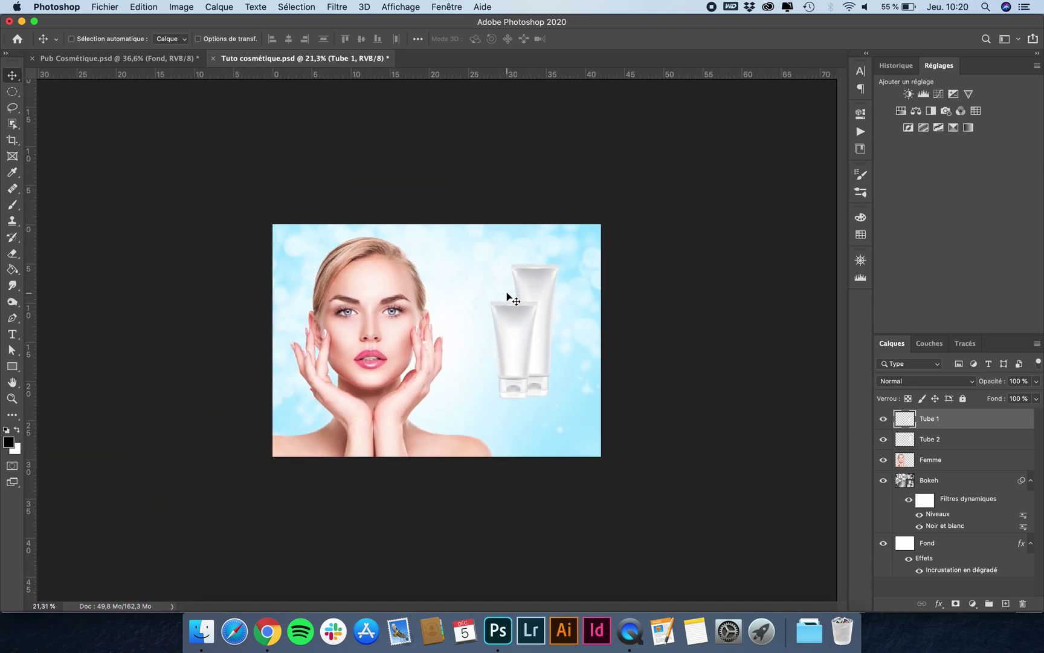
Switch to Finder and open the red roses image 51550920_l.jpg as a separate Photoshop document
left_click(203, 629)
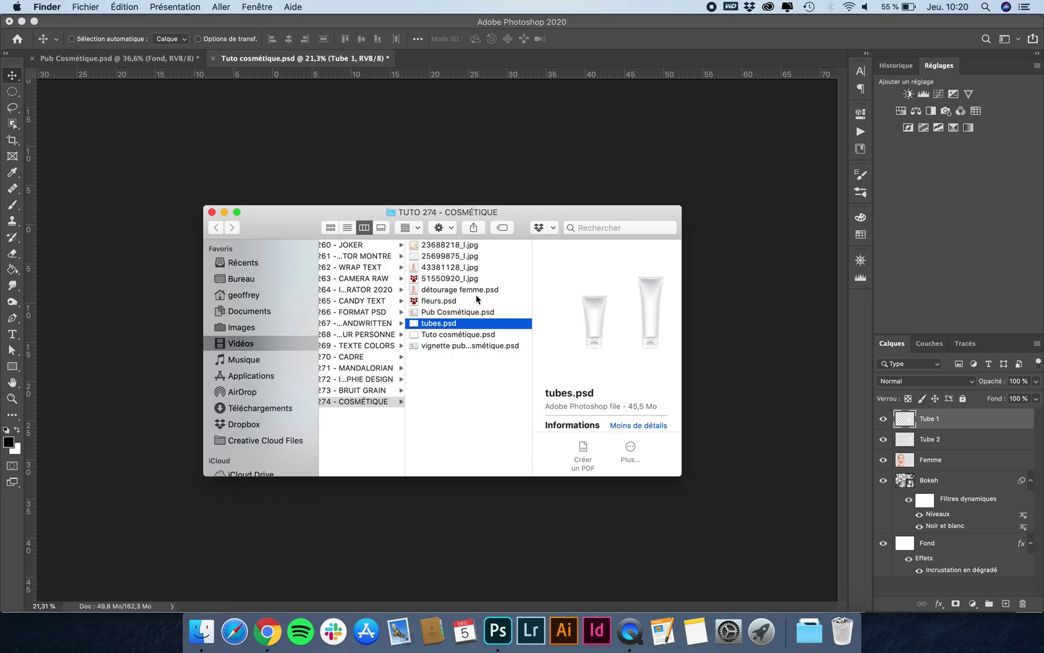
left_click(441, 301)
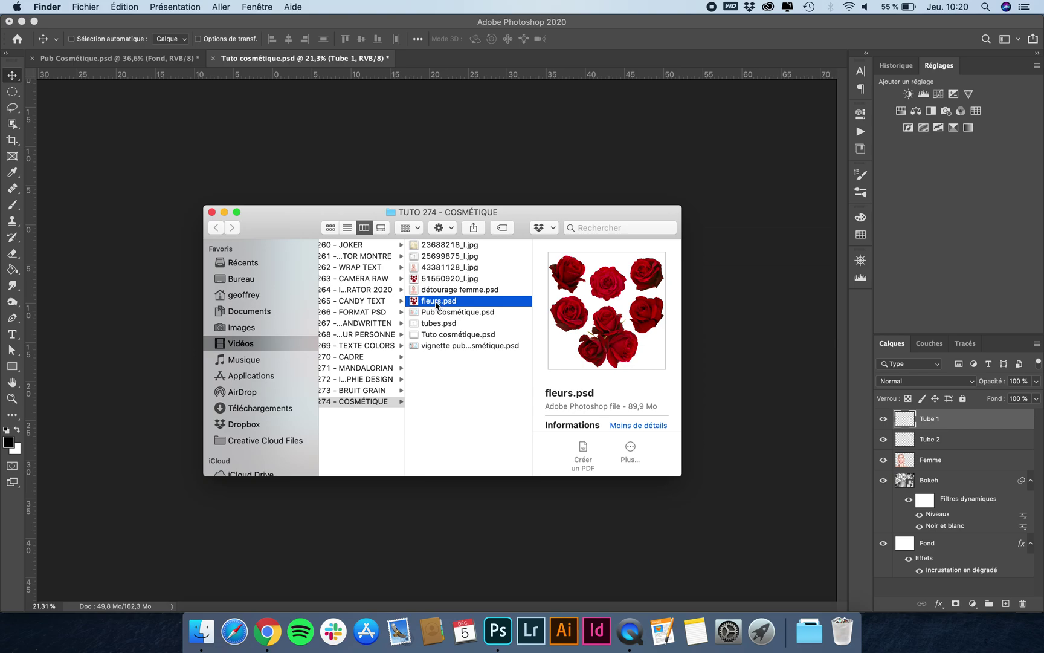
left_click(447, 279)
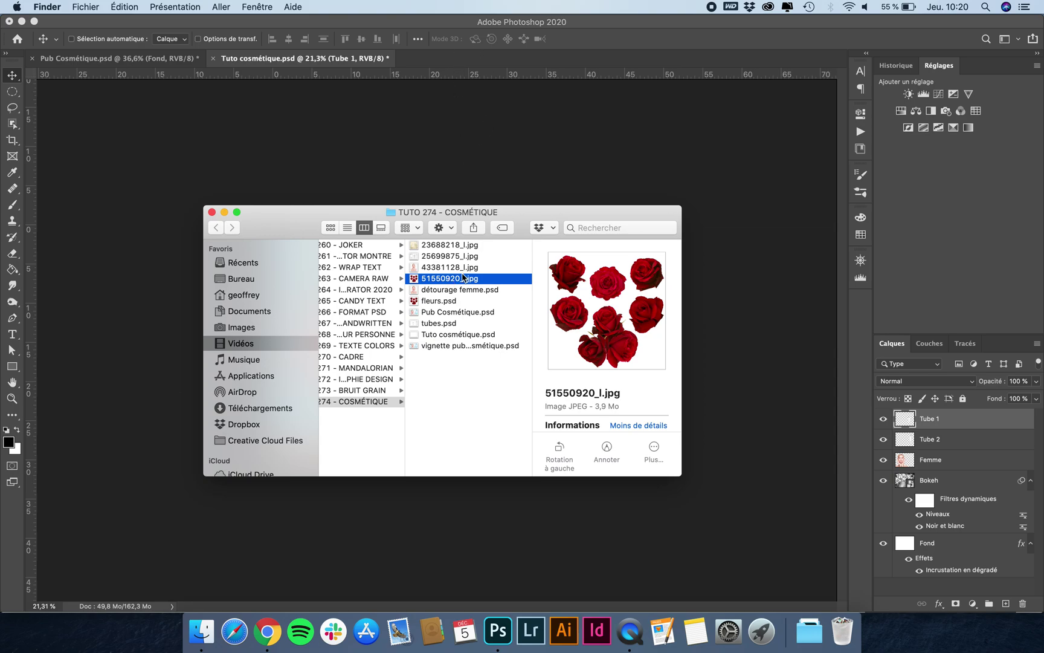
left_click_drag(462, 282, 477, 58)
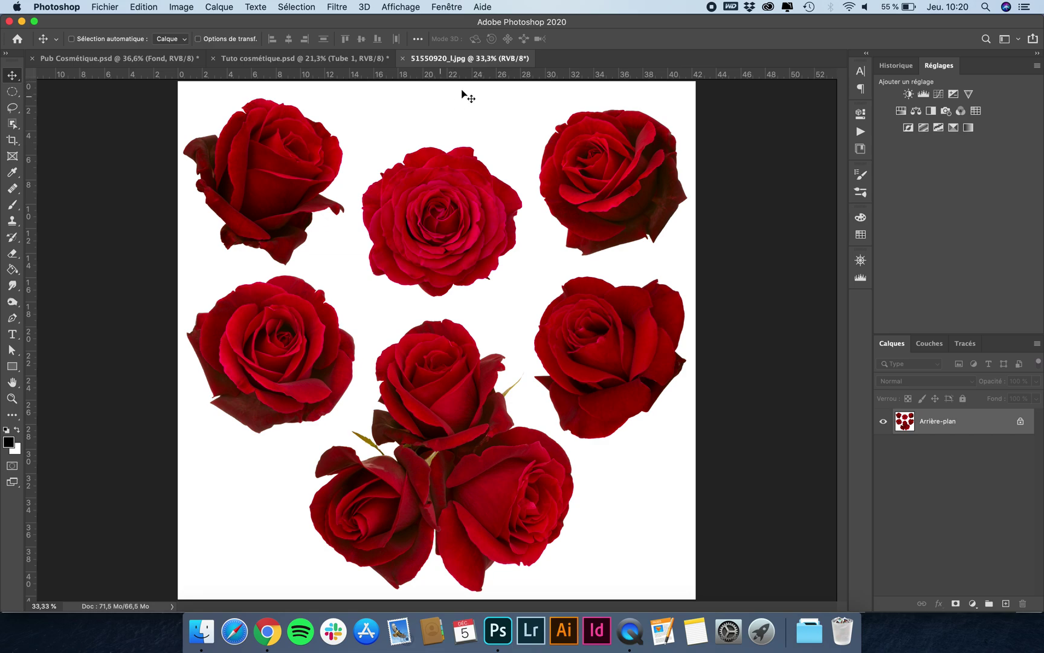
left_click(103, 6)
left_click(110, 6)
Unlock the roses' background layer, select the upper-right rose with the Object Selection tool and duplicate it onto a new layer
left_click(1020, 422)
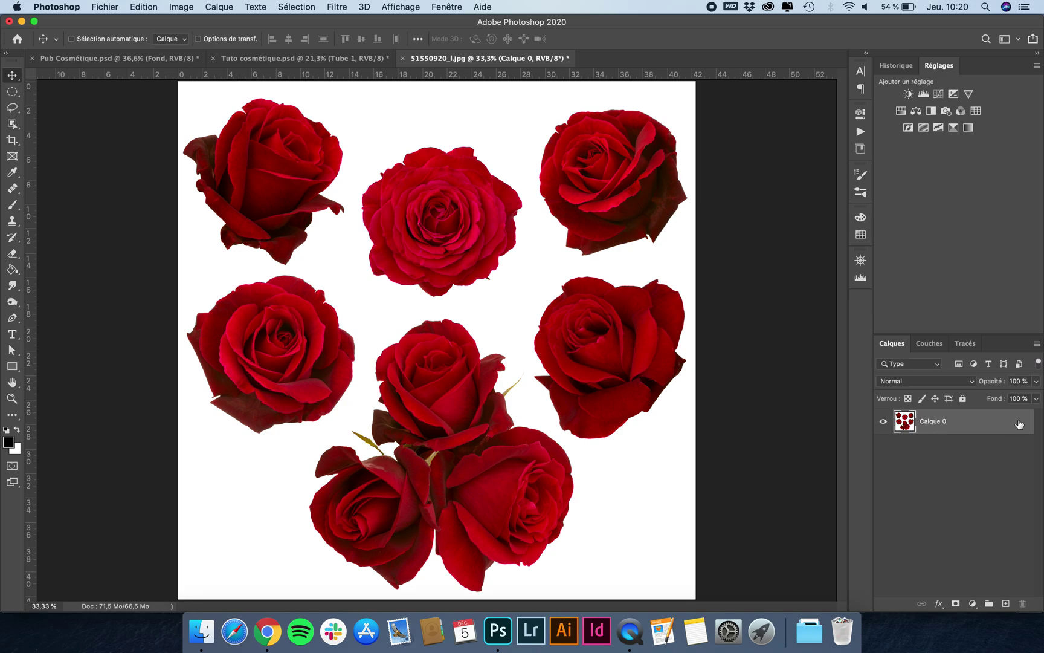
left_click(11, 125)
left_click(60, 121)
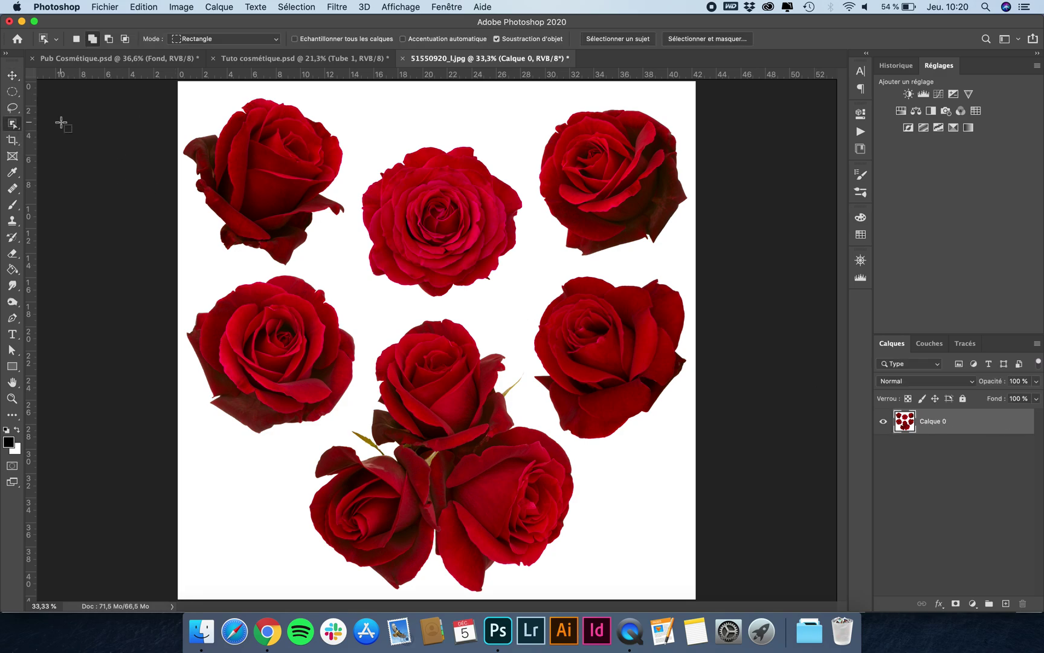
left_click_drag(525, 95, 694, 266)
key("super+j")
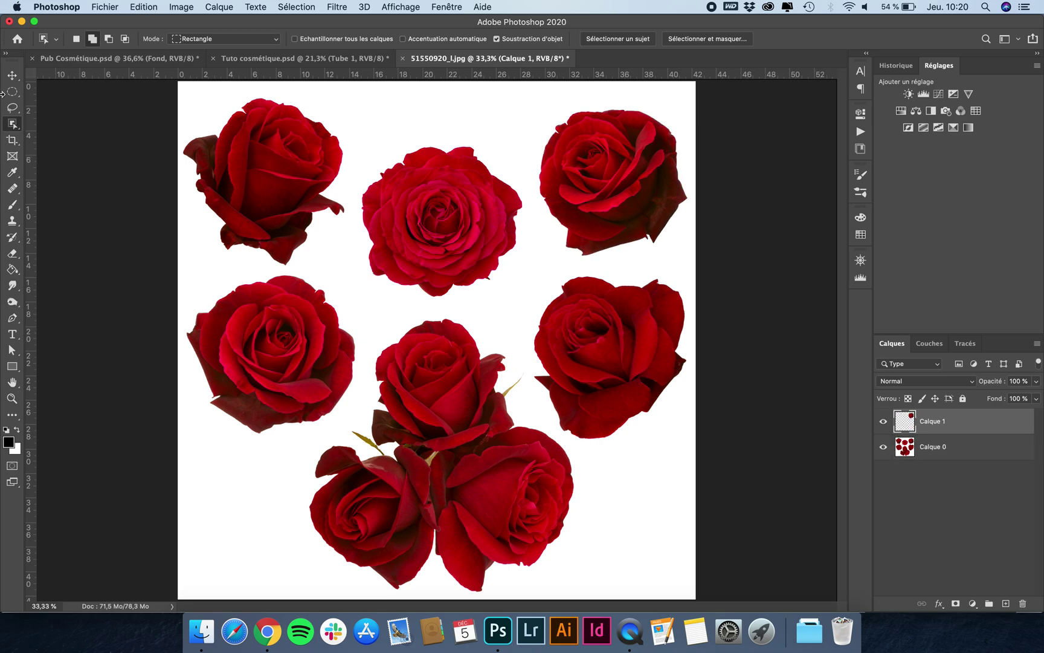
Rename the cut-out rose layer Fleur and bring it into the Tuto cosmétique.psd document
left_click(12, 75)
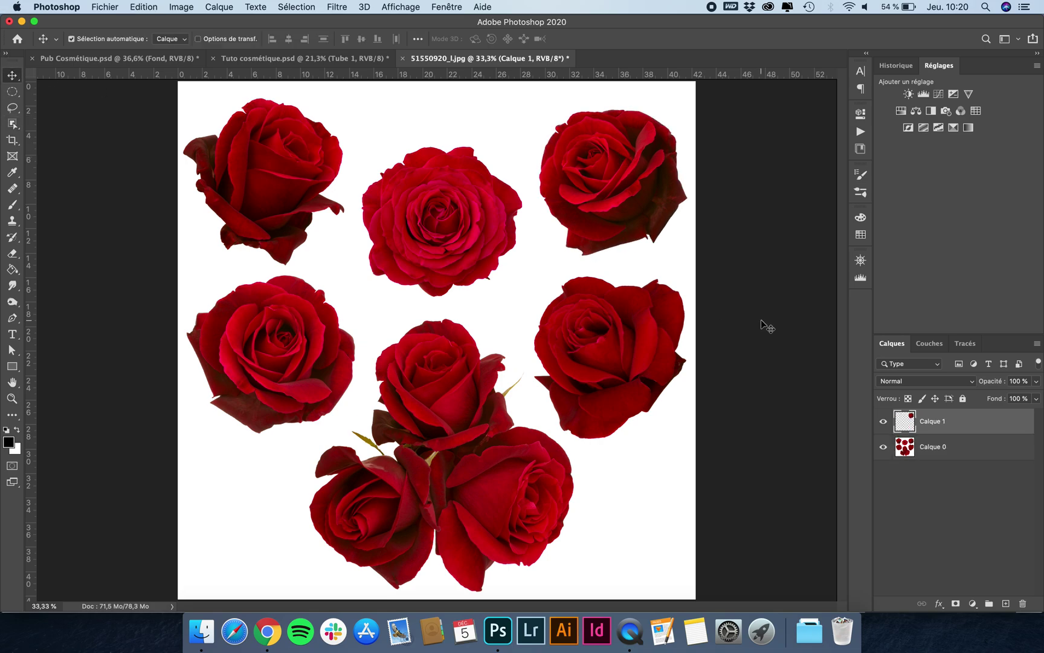
key("super")
double_click(933, 421)
type("Fleur")
key("Return")
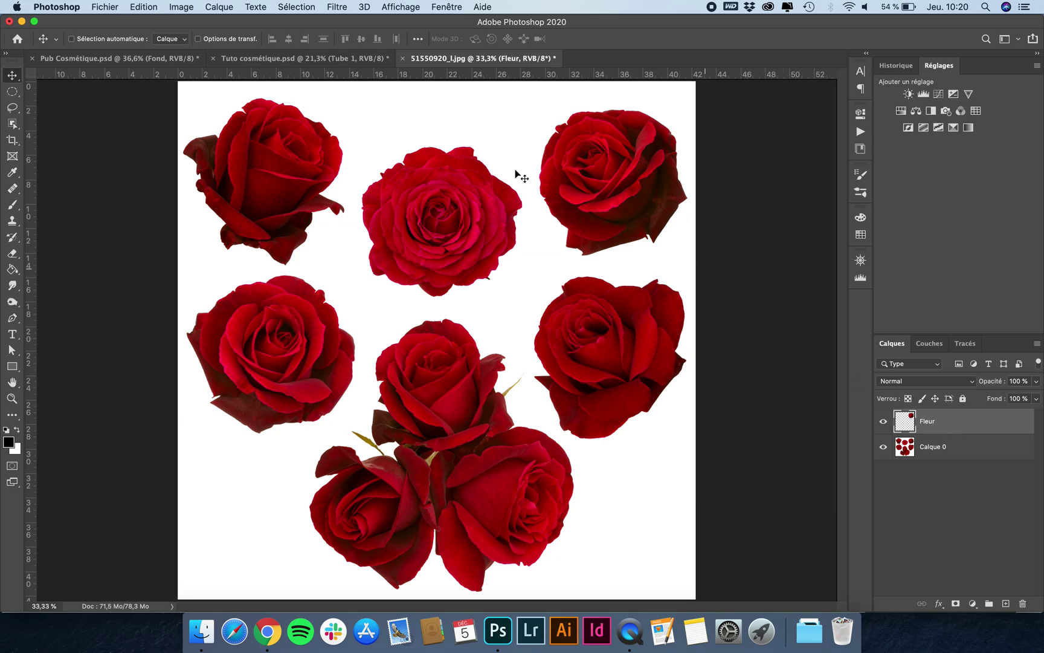
left_click_drag(517, 174, 298, 57)
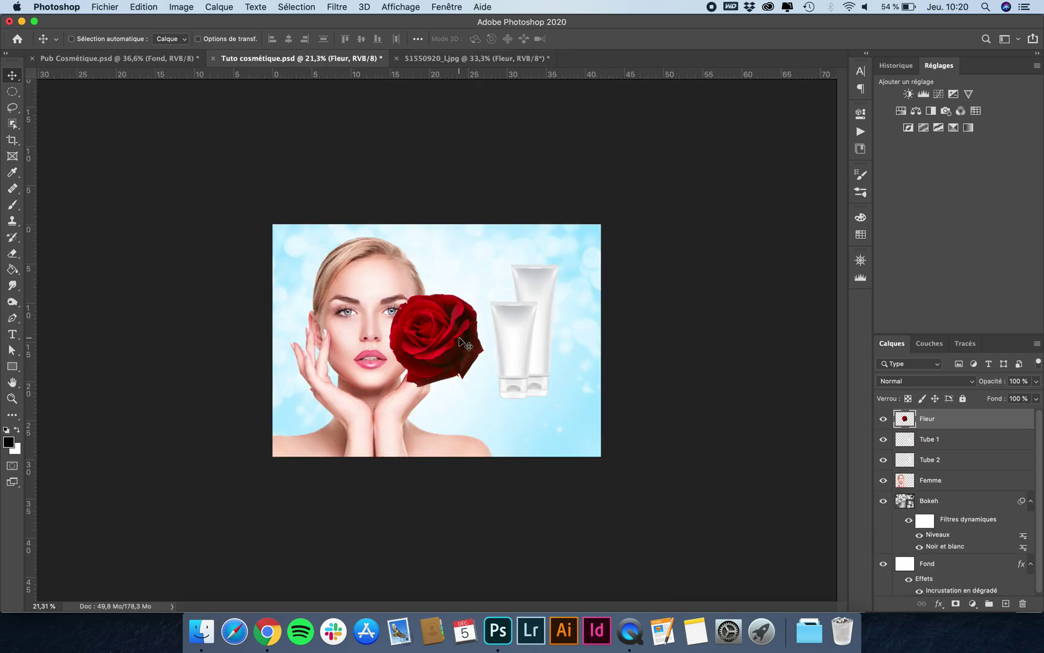
Scale the rose to about 46.33 % and place it over the lower left side of the small tube
key("super+t")
left_click_drag(484, 293, 425, 334)
key("super+0")
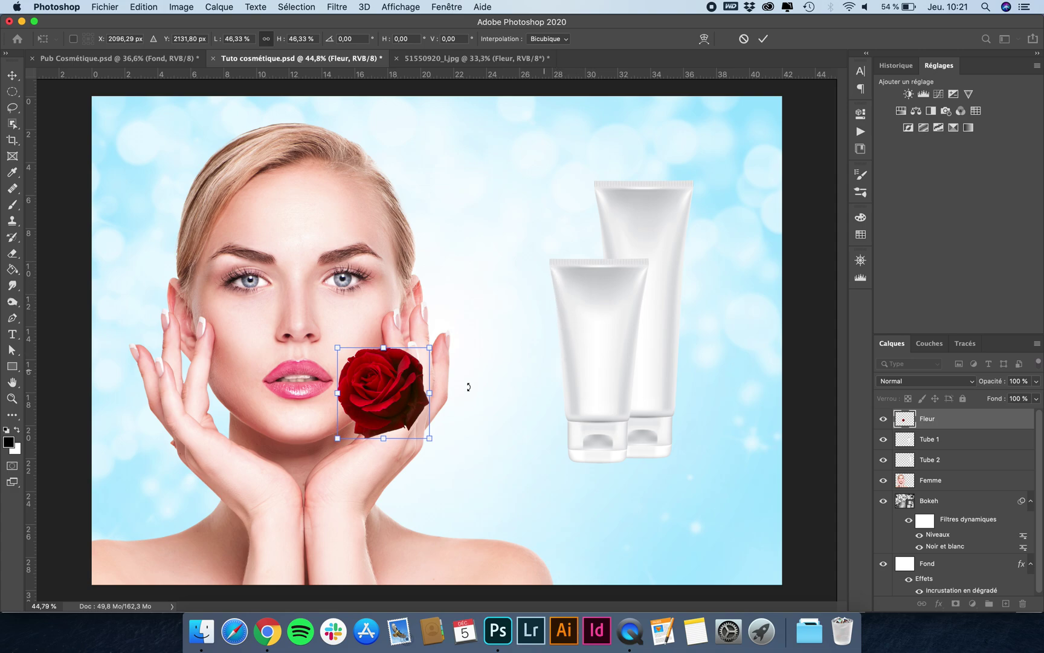
left_click_drag(391, 384, 550, 398)
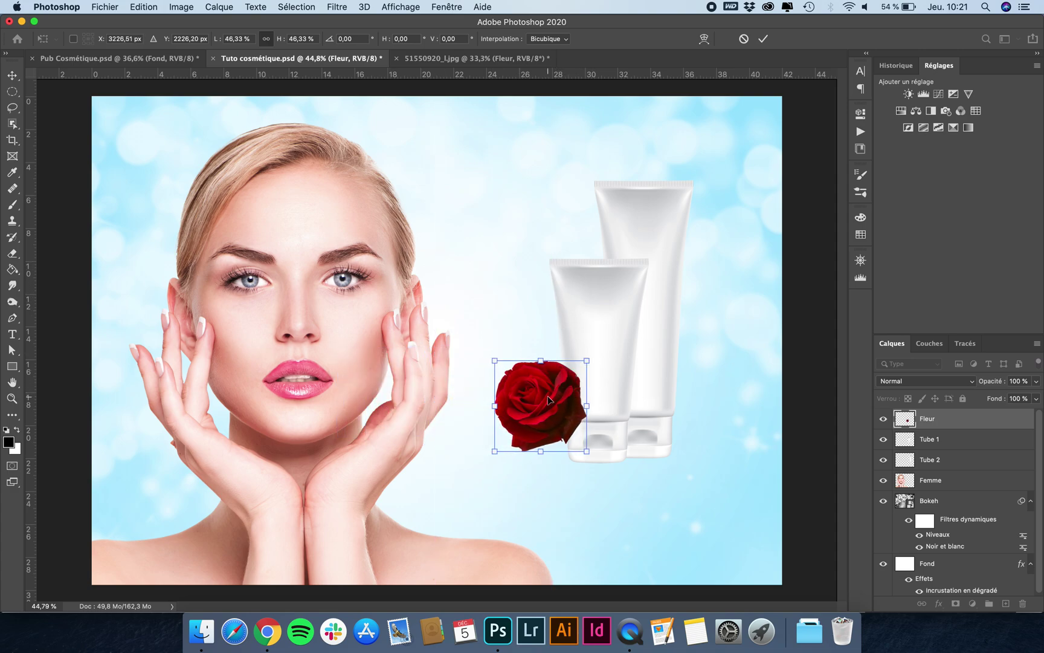
key("Return")
scroll(551, 402, "up", 5)
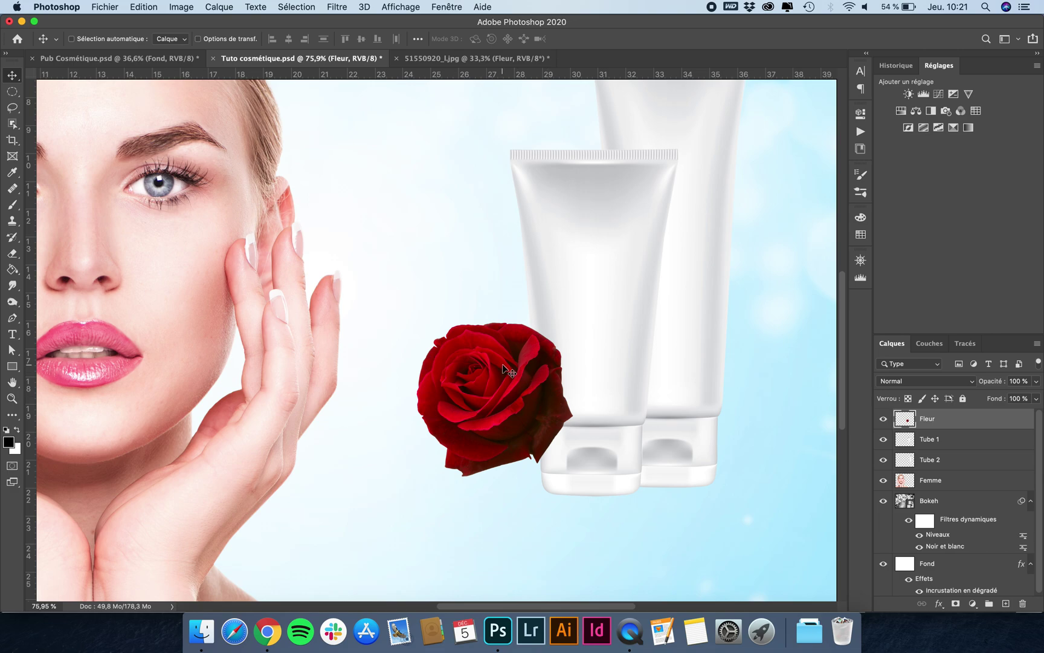
left_click_drag(505, 371, 535, 371)
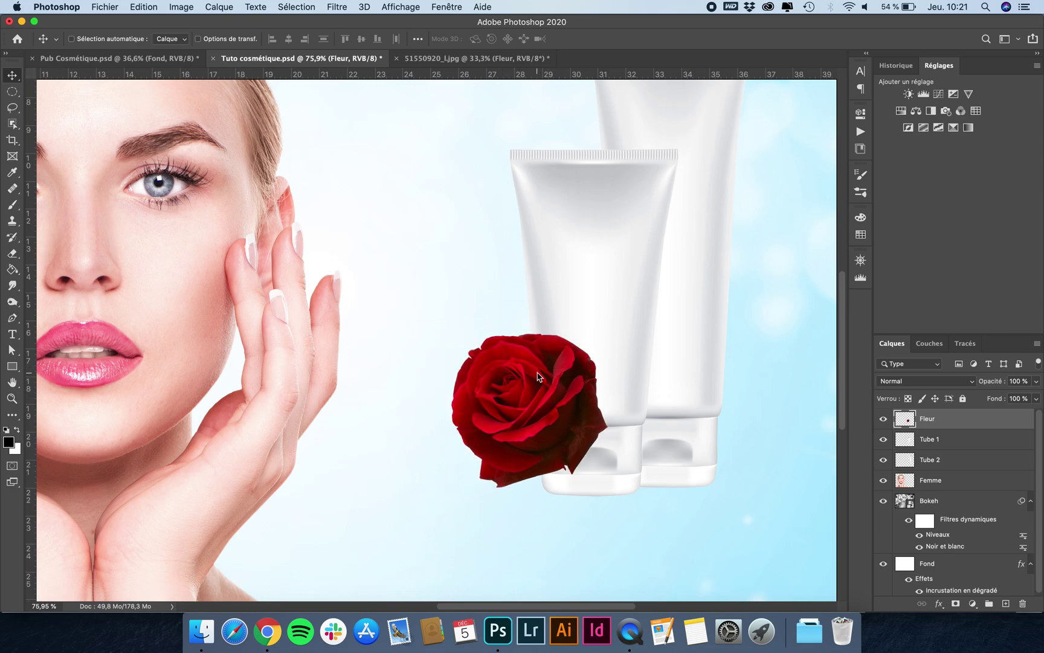
Close the roses image 51550920_l.jpg without saving its changes
left_click(398, 60)
left_click(396, 58)
left_click(460, 216)
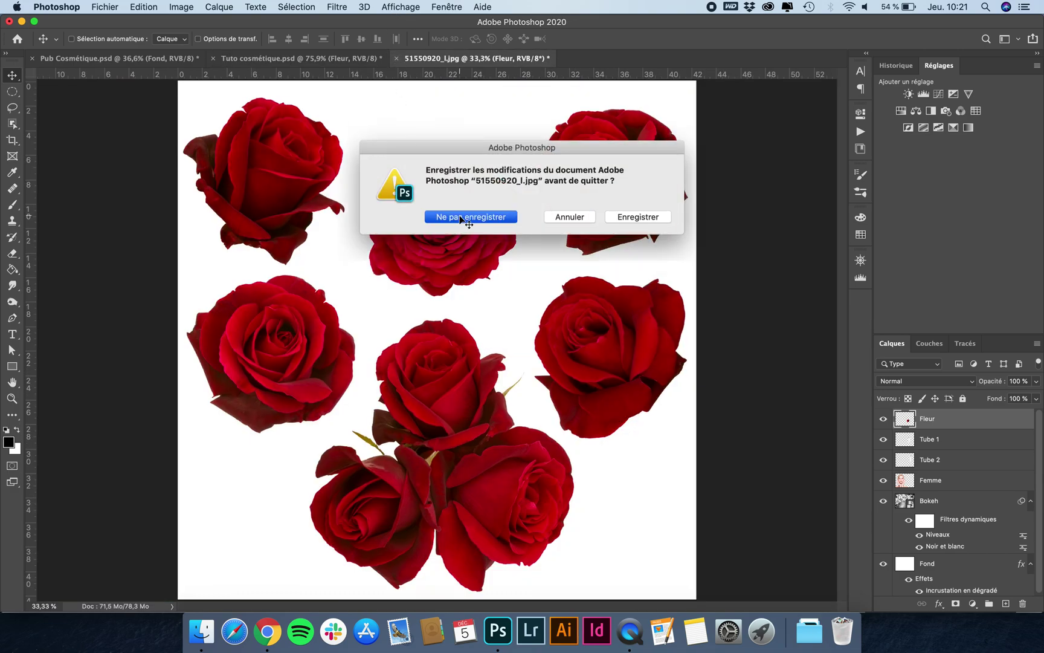
Put the Fleur layer beneath Tube 2 and fit the rose behind the small tube's base, scaled to about 84.97 % and rotated about 4.17°
left_click_drag(955, 417, 954, 461)
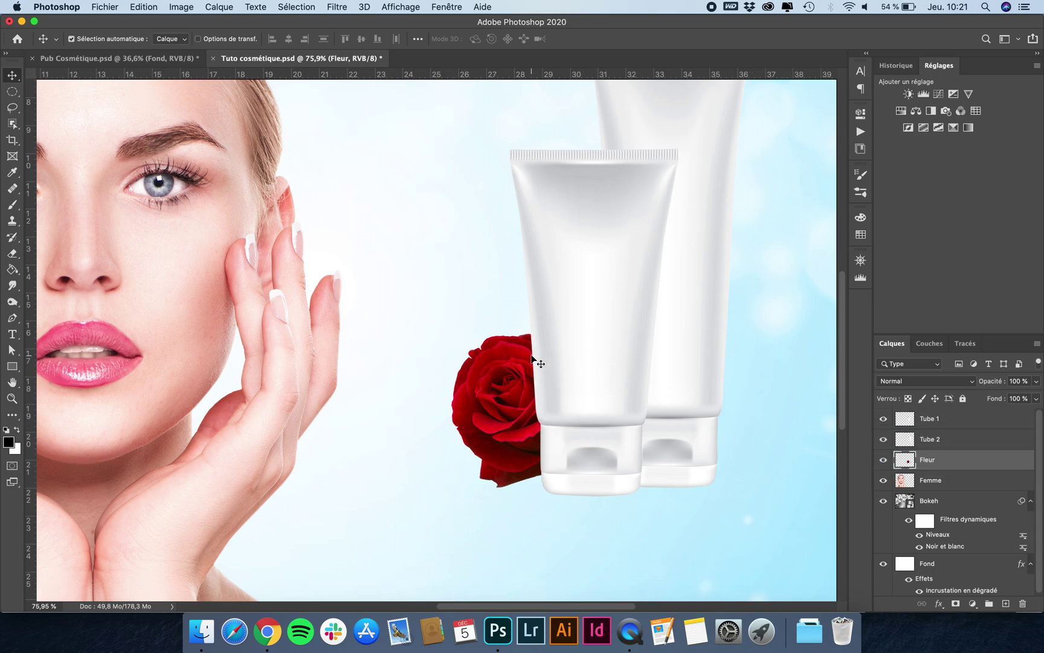
key("super+t")
left_click_drag(609, 333, 584, 356)
left_click_drag(593, 305, 567, 331)
left_click_drag(529, 383, 542, 383)
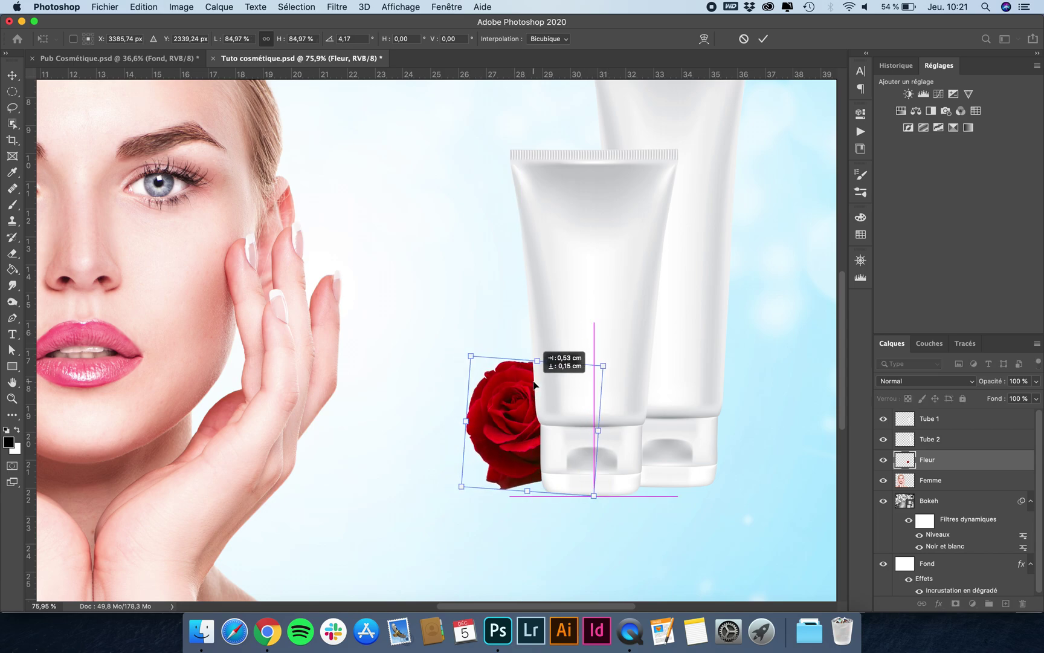
key("Return")
scroll(545, 436, "down", 3)
scroll(544, 434, "down", 2)
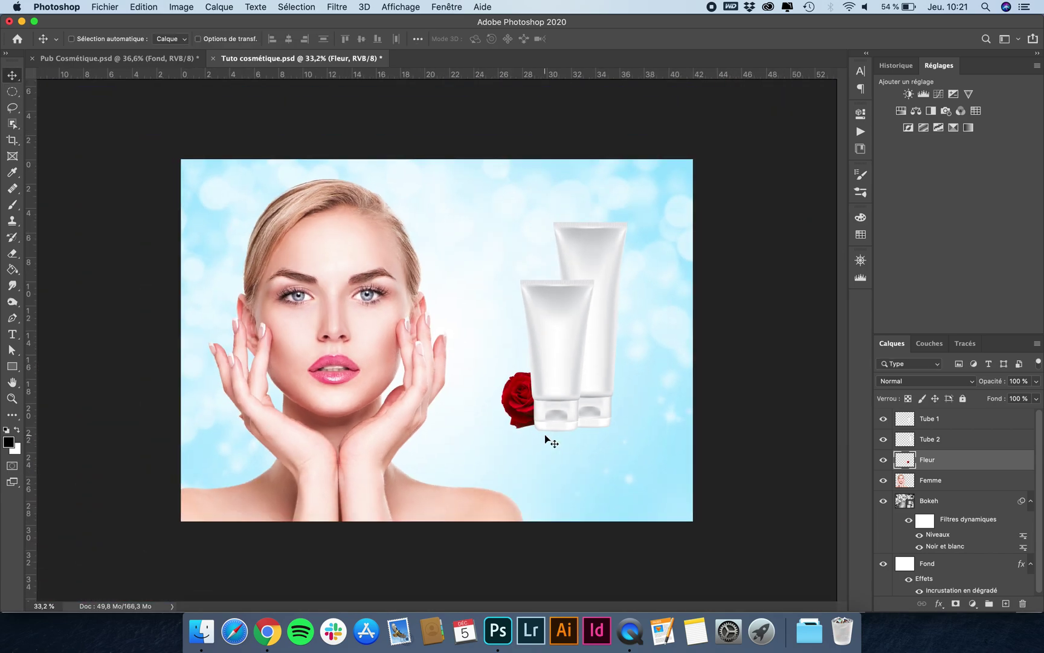
scroll(544, 434, "down", 2)
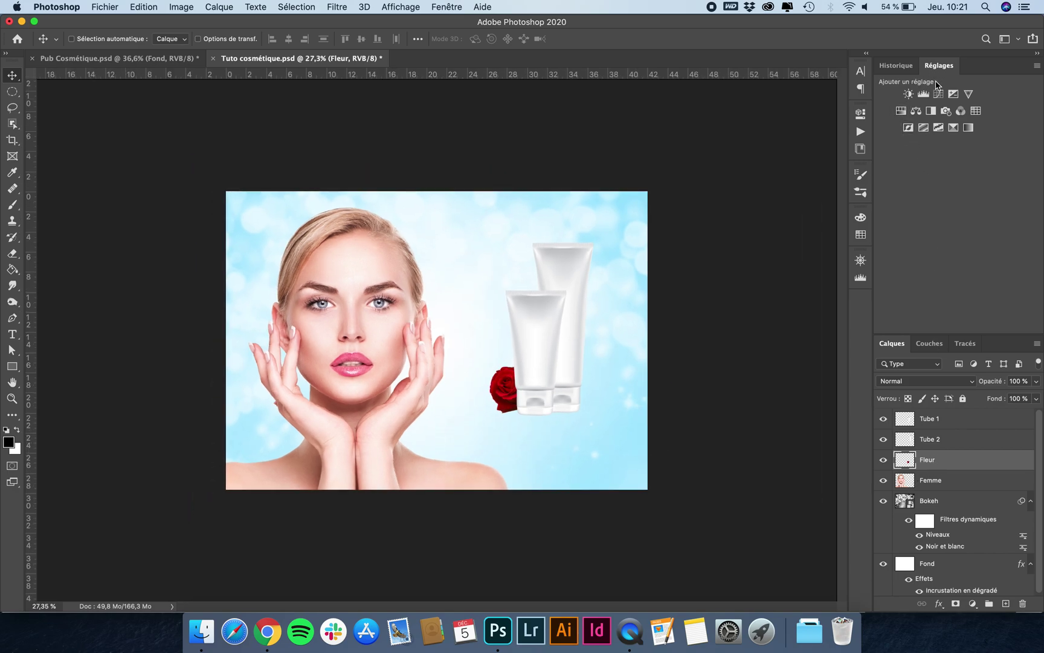
Add a Hue/Saturation adjustment layer above the Fleur layer and clip it so it affects only the rose
left_click(462, 7)
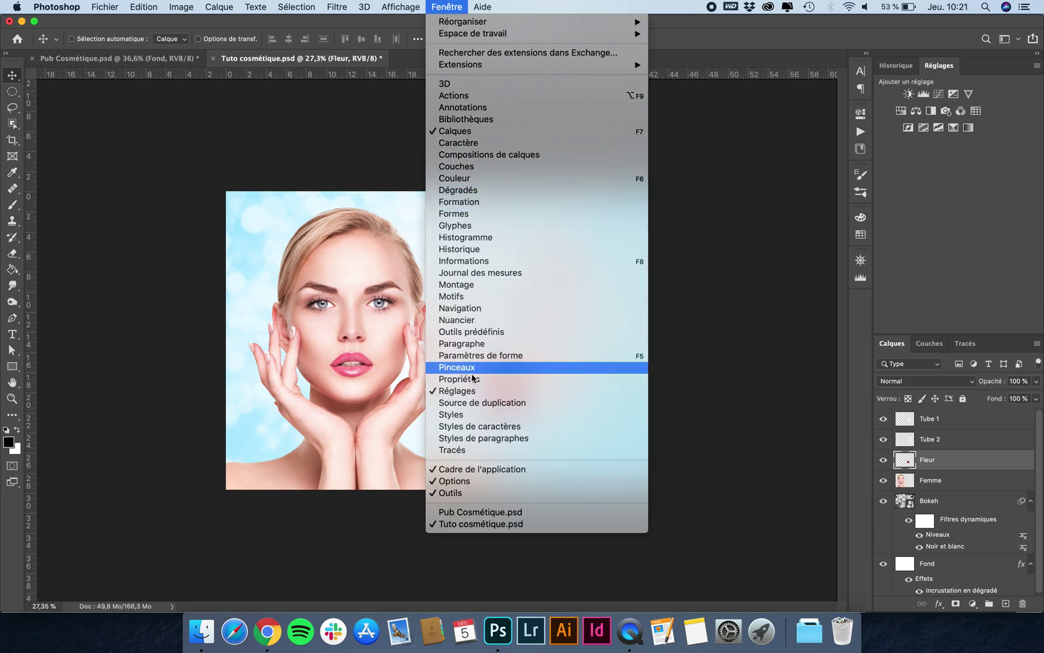
left_click(450, 7)
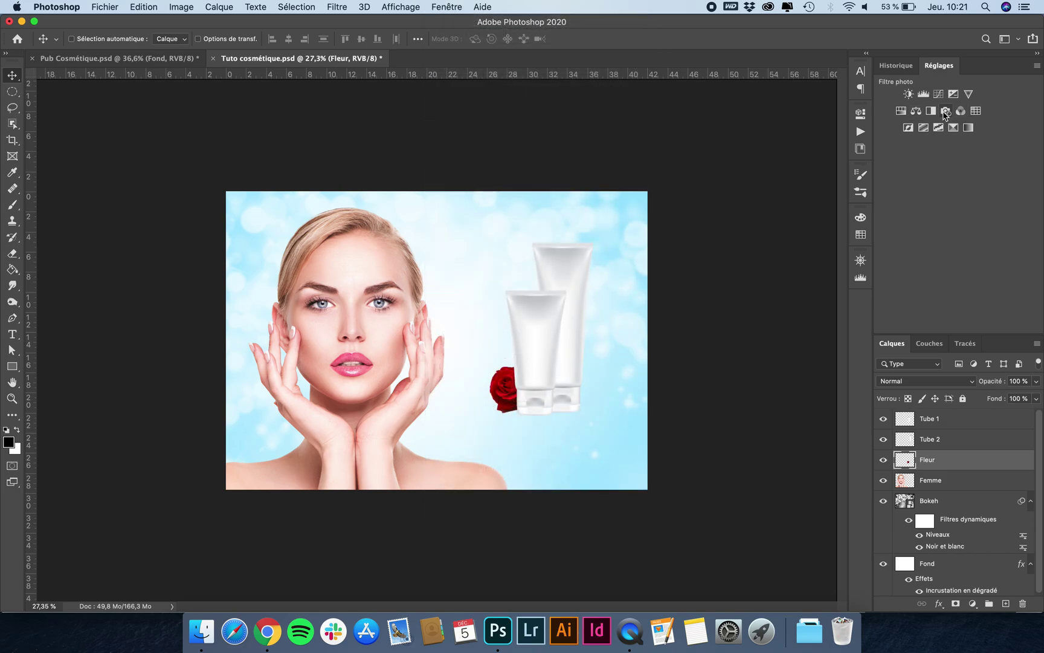
left_click(903, 113)
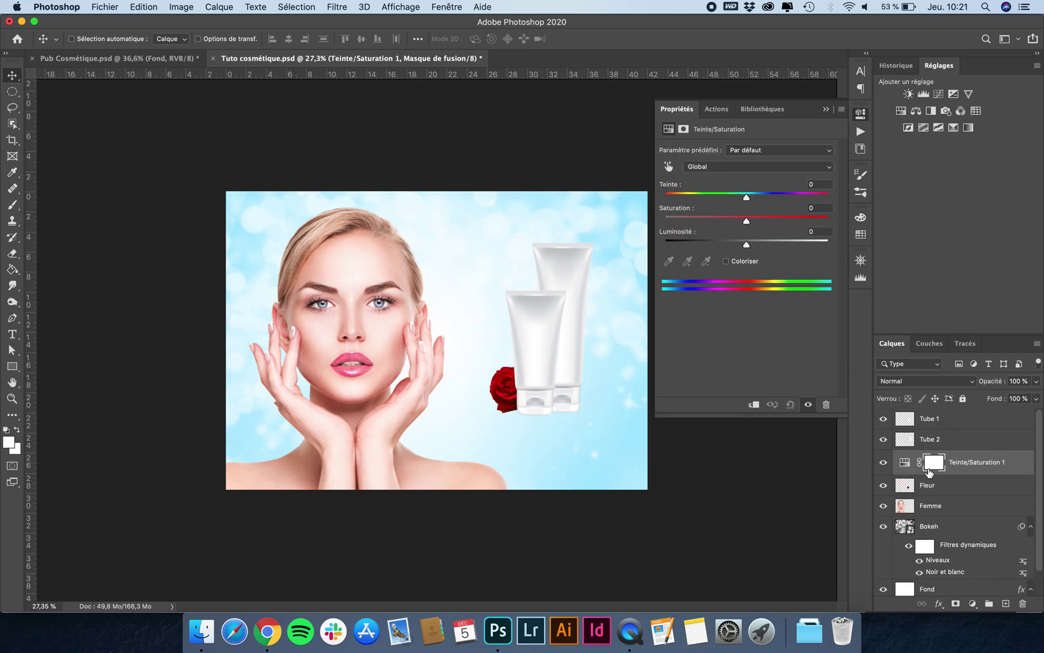
left_click_drag(929, 472, 959, 472)
left_click(960, 472, "alt")
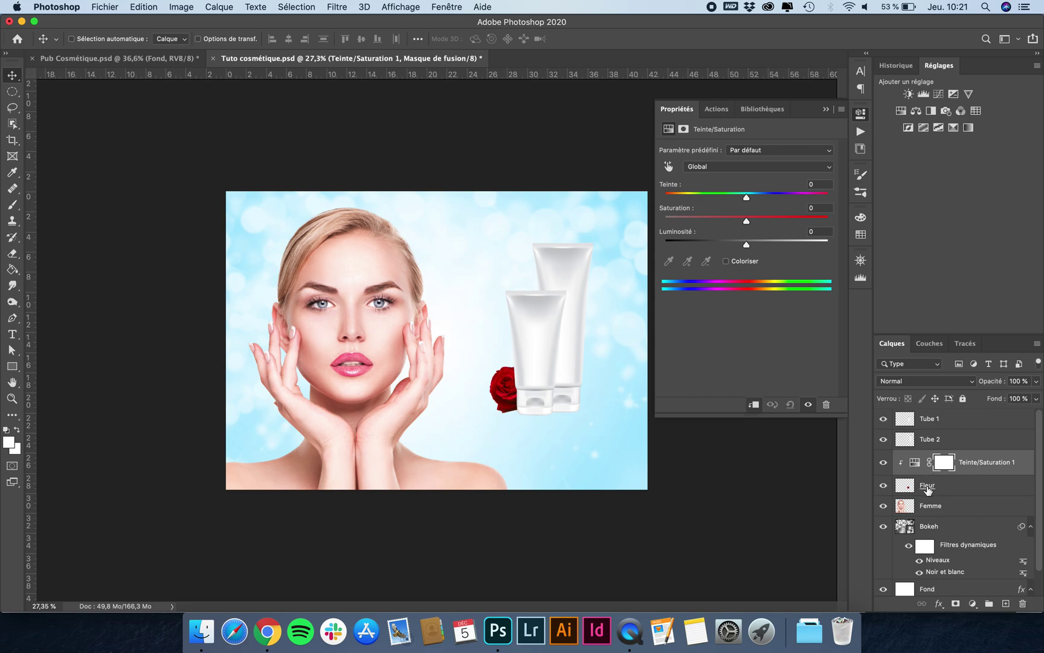
left_click(928, 488)
left_click(993, 463)
left_click(917, 469)
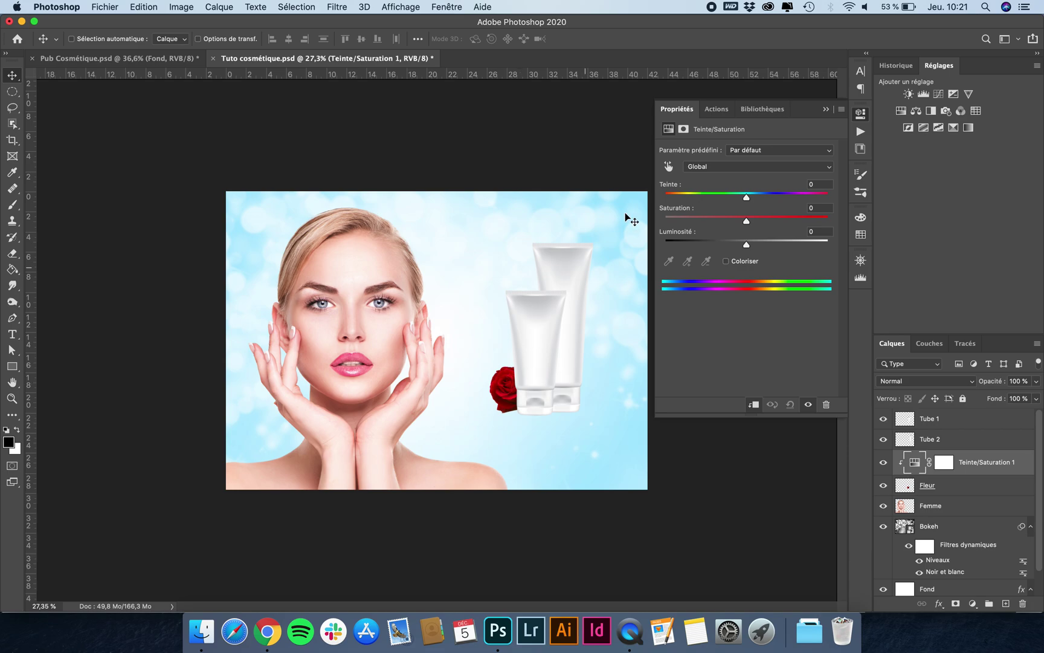
Colorize the rose in turquoise blue with hue 192, saturation 75 and lightness +11
left_click(725, 262)
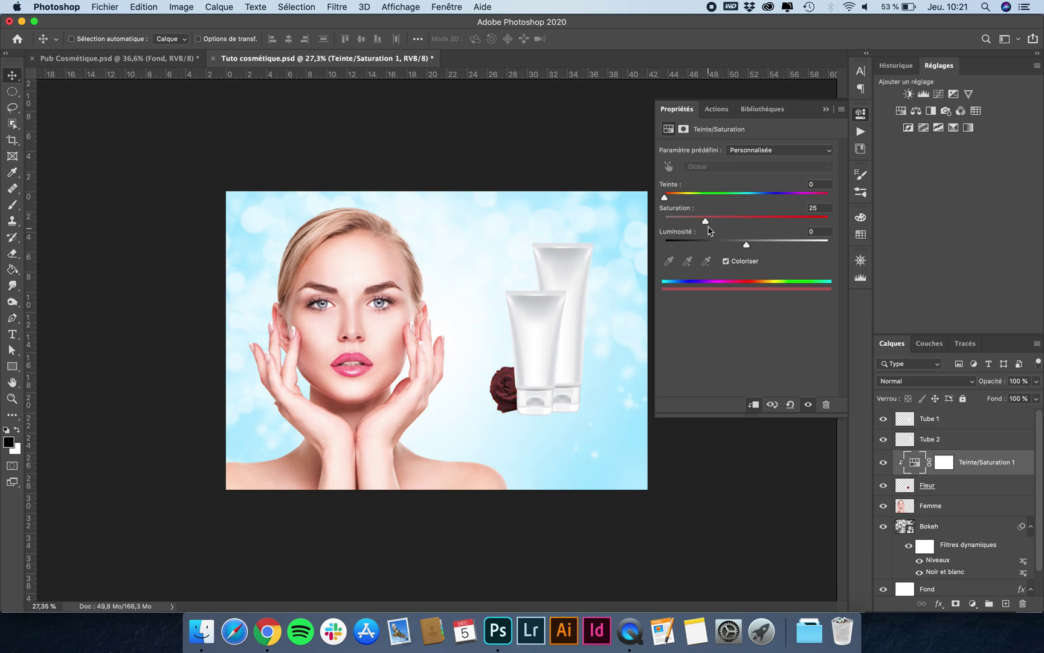
left_click_drag(707, 222, 769, 222)
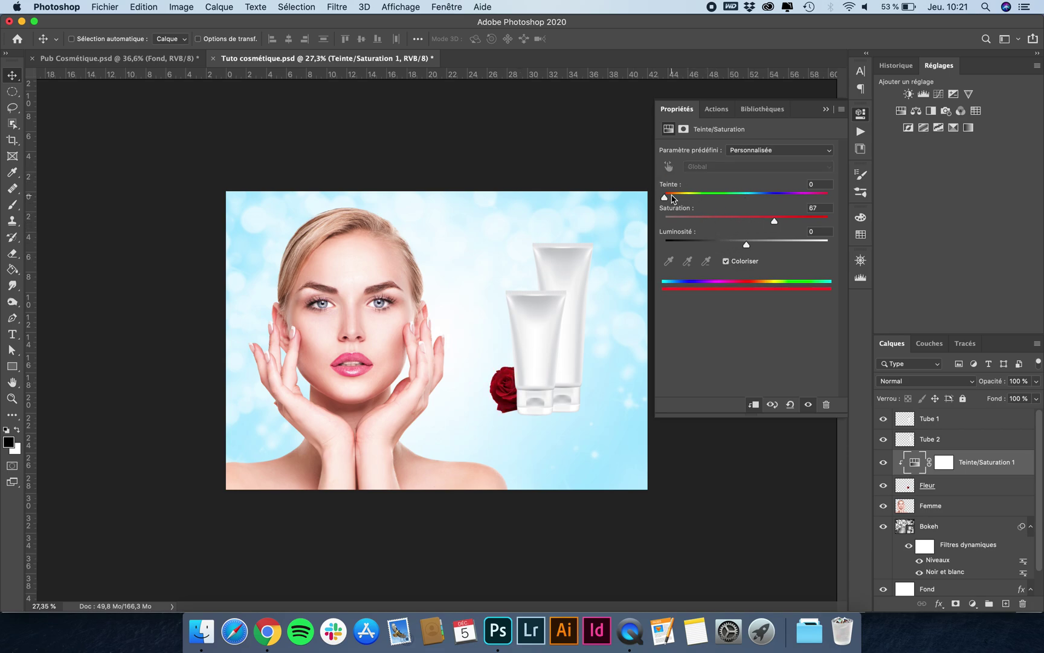
left_click_drag(666, 198, 747, 202)
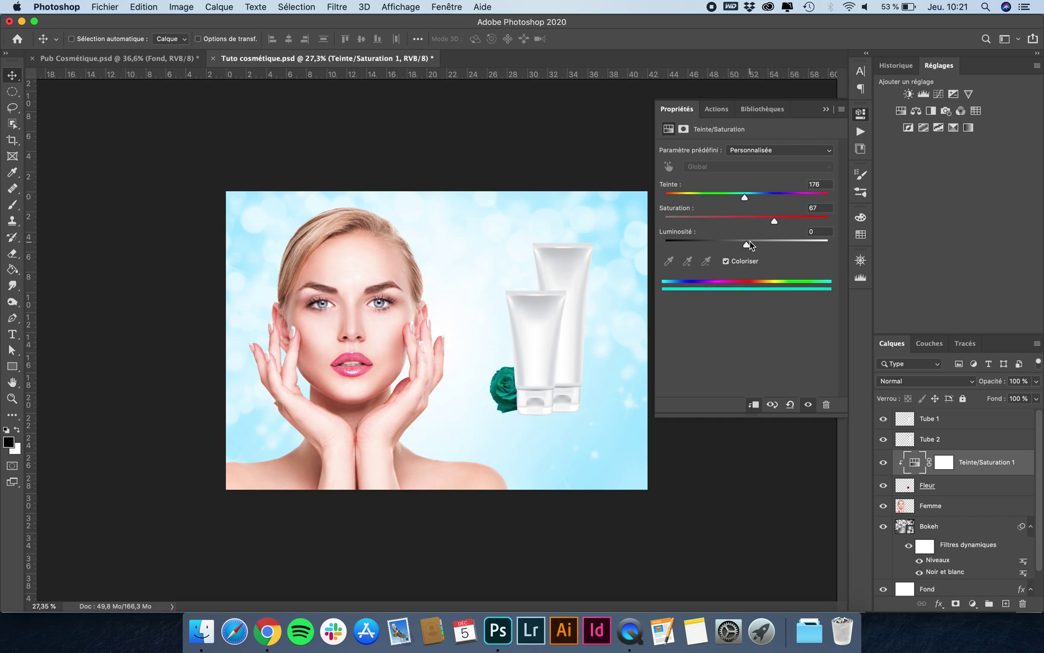
left_click_drag(749, 247, 759, 246)
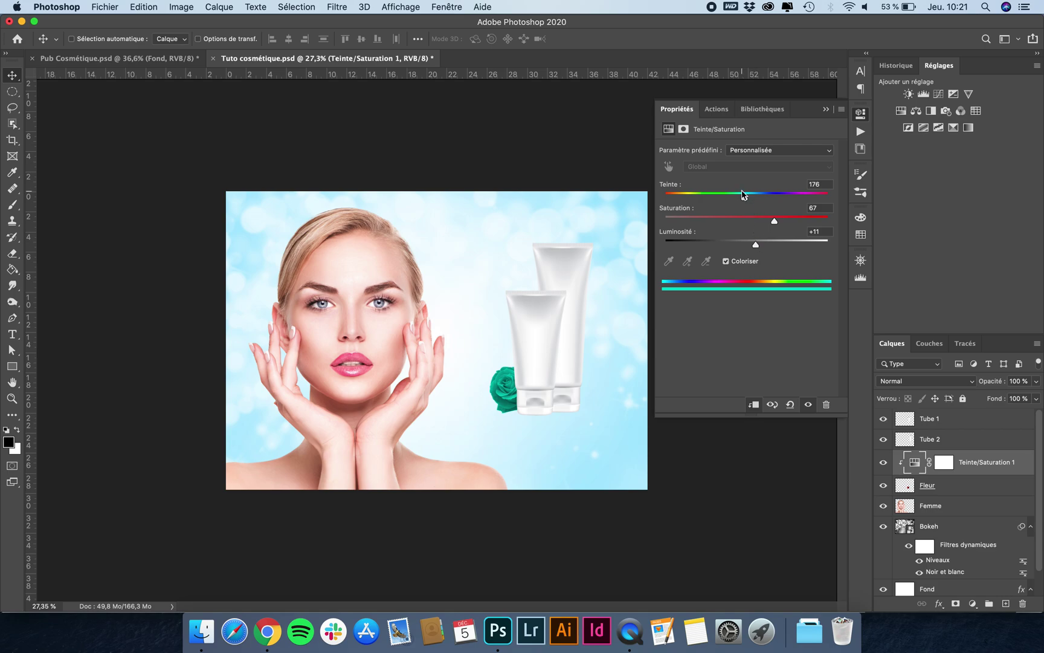
mouse_move(745, 199)
left_mouse_down()
mouse_move(789, 223)
mouse_move(752, 199)
left_mouse_up()
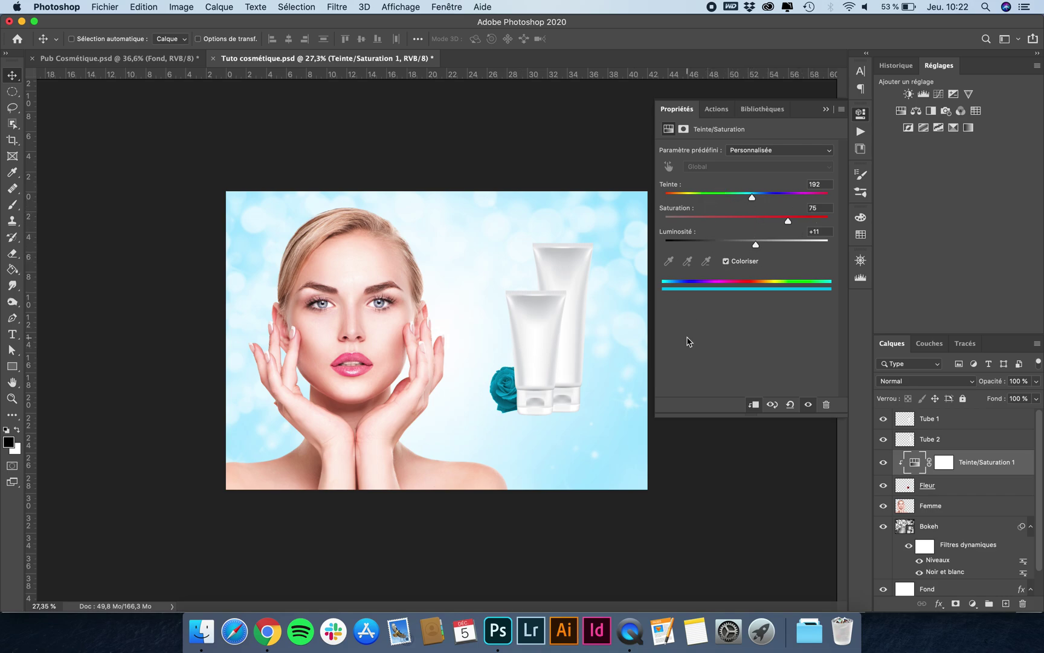
left_click(694, 115)
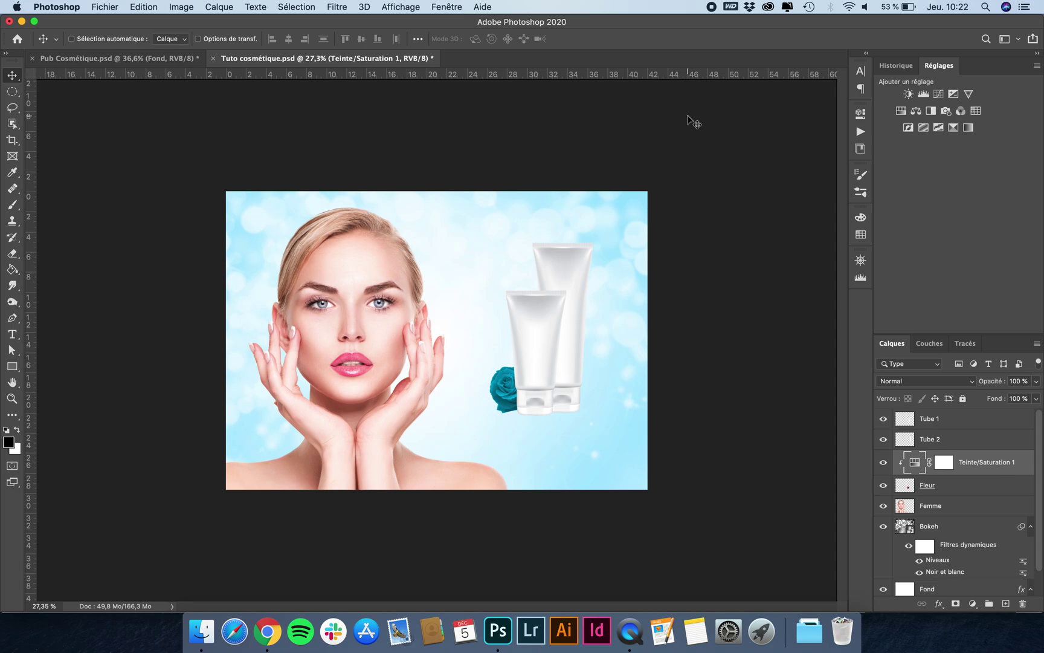
Group the Hue/Saturation adjustment with the rose layer and name the group Fleur
left_click(956, 485)
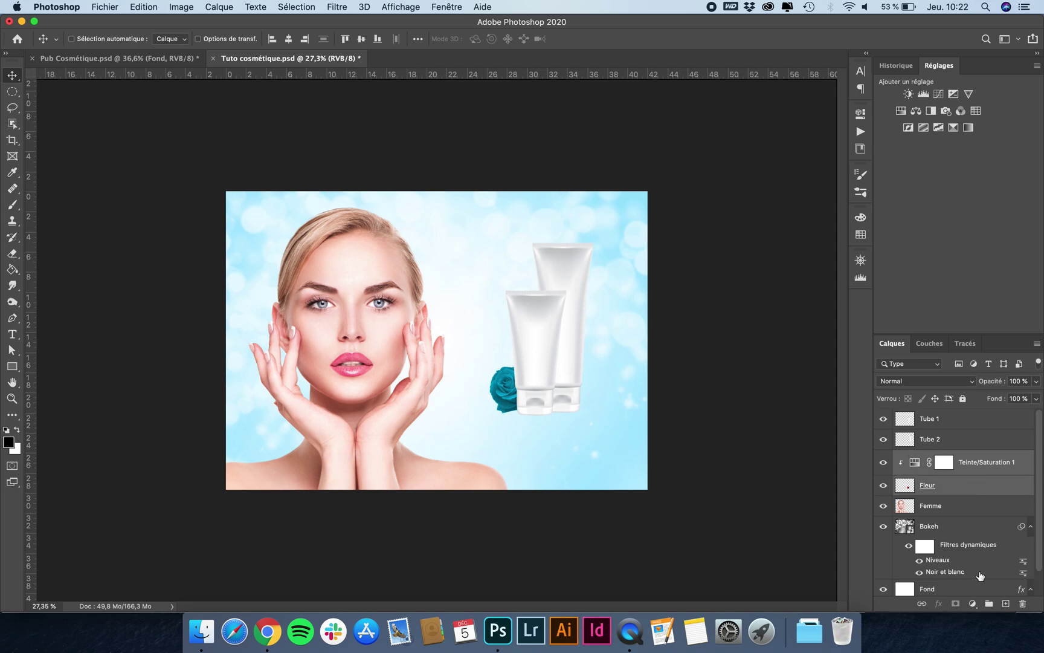
left_click(990, 605)
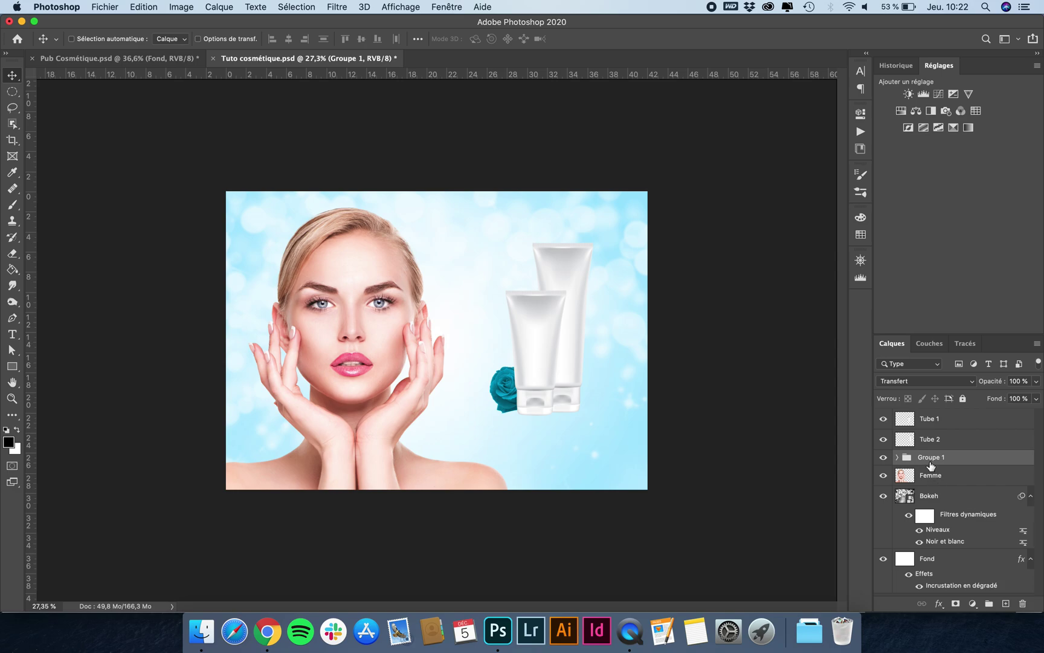
type("Fleur")
key("Return")
Draw a wide, flat elliptical selection around the base of the two tubes and the rose
scroll(704, 332, "up", 8)
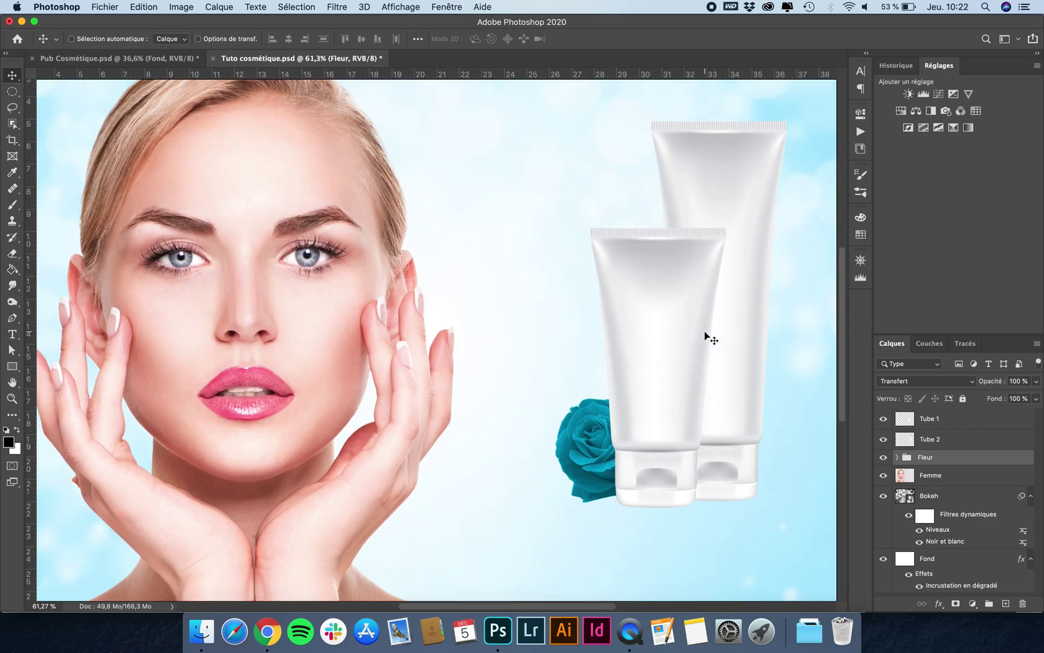
scroll(705, 332, "right", 5)
scroll(705, 332, "down", 2)
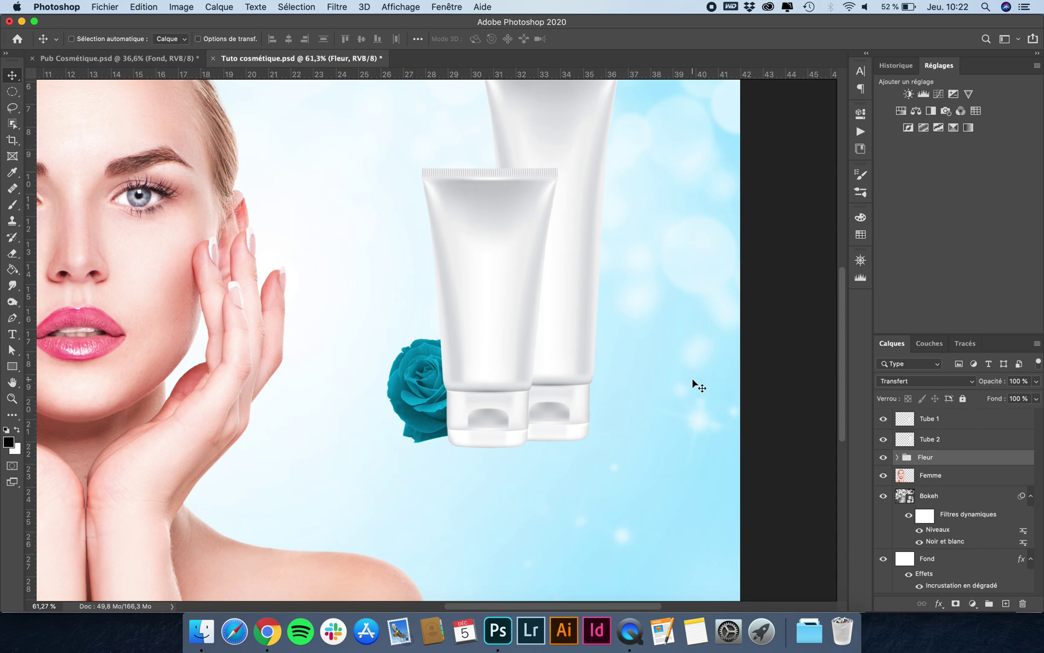
scroll(517, 459, "up", 4)
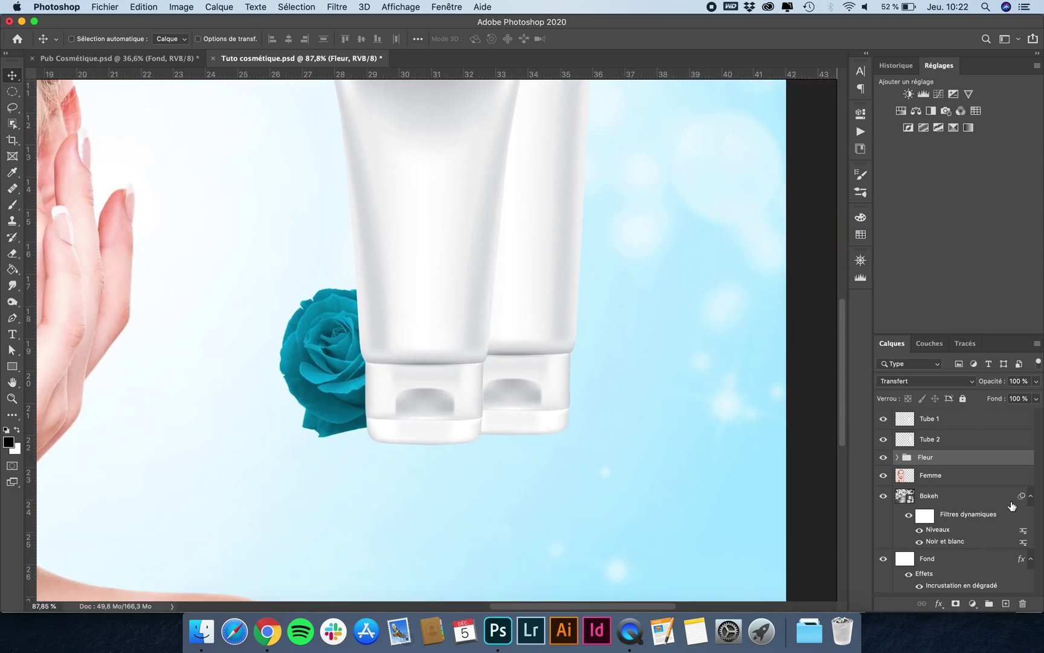
left_click(944, 477)
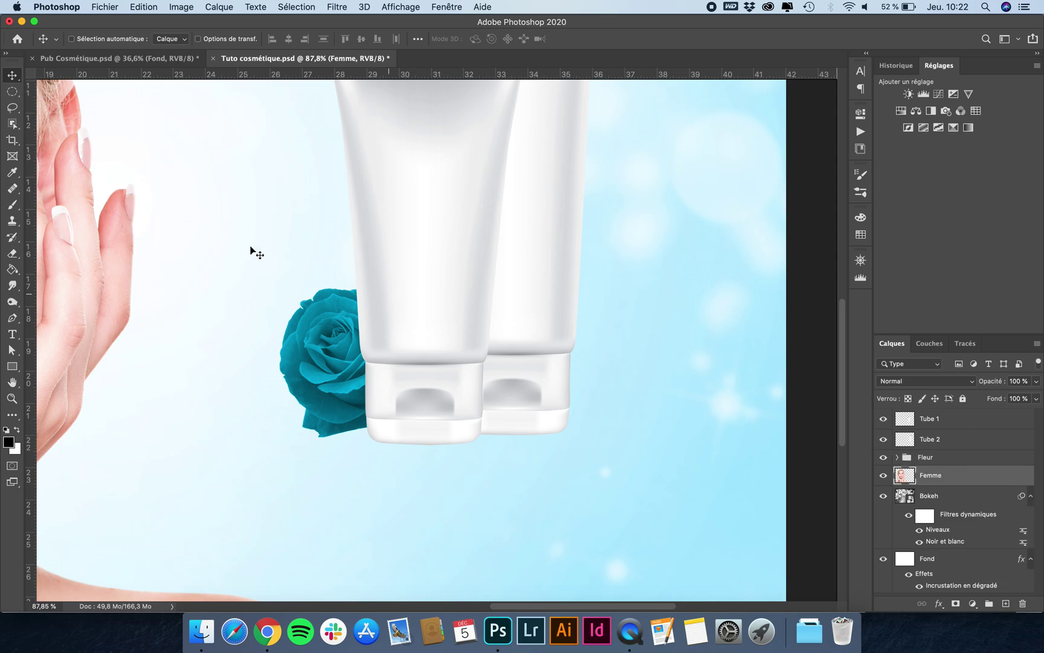
left_click(12, 91)
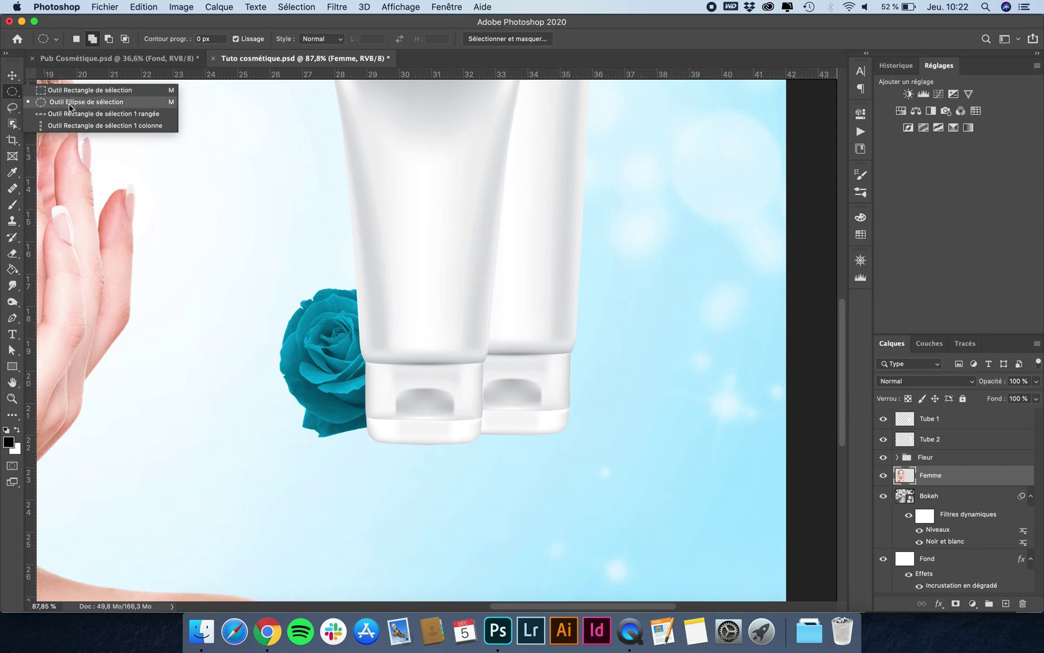
left_click(68, 104)
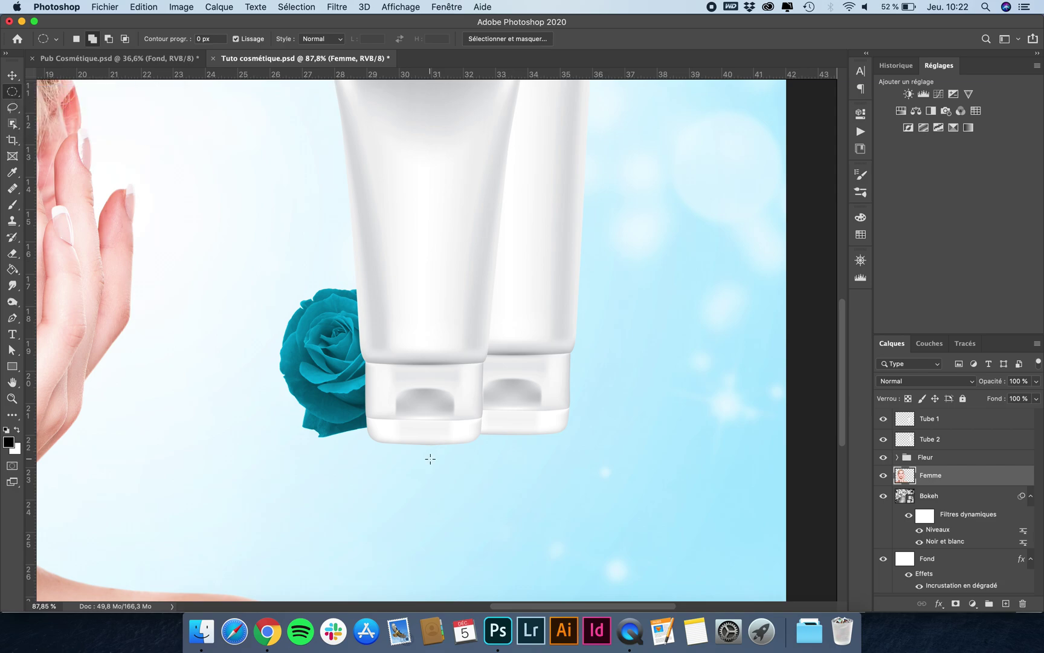
left_click_drag(289, 410, 597, 455)
Set up the Brush tool with 100 % opacity and a size of 280
left_click(12, 204)
left_click(289, 38)
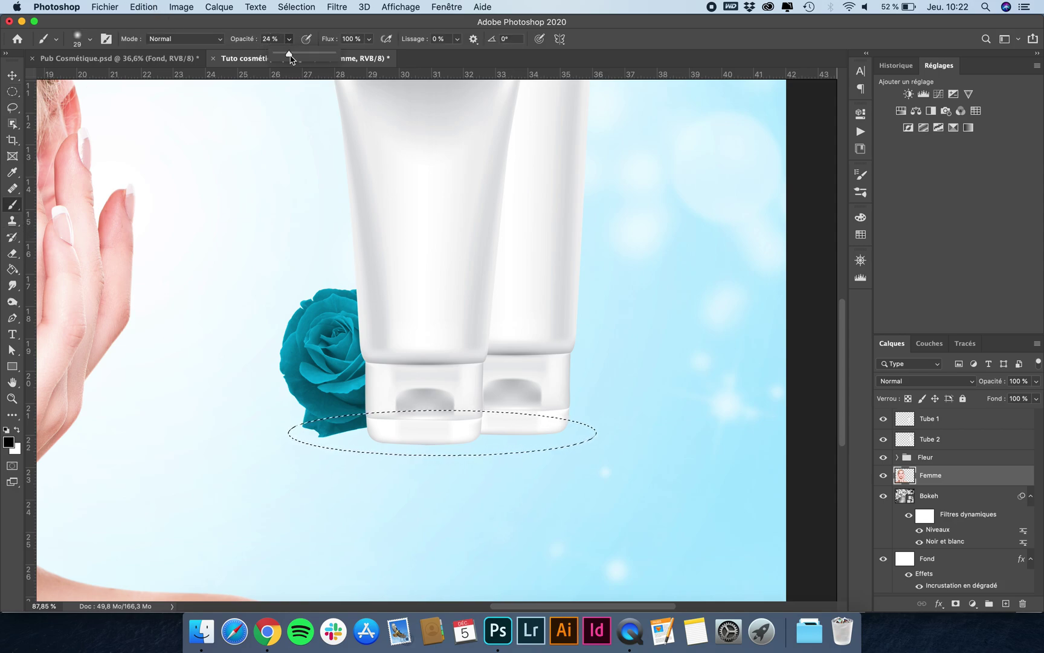
mouse_move(289, 53)
left_mouse_down()
mouse_move(492, 76)
mouse_move(460, 454)
mouse_move(503, 426)
mouse_move(538, 426)
left_mouse_up()
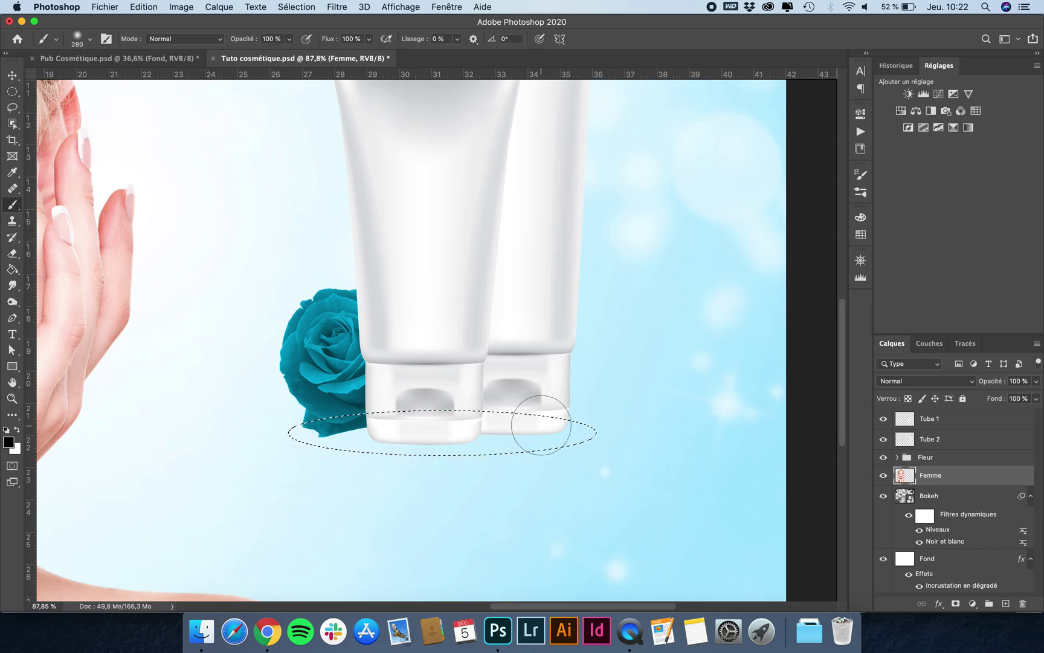
left_click_drag(629, 426, 270, 440)
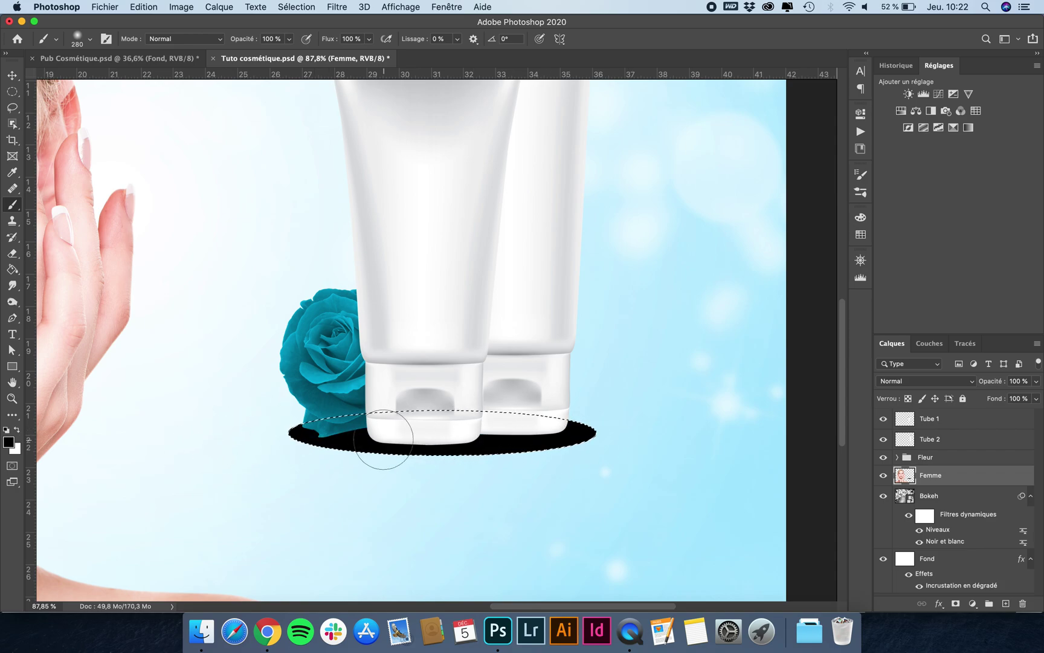
key("super+d")
left_click(10, 73)
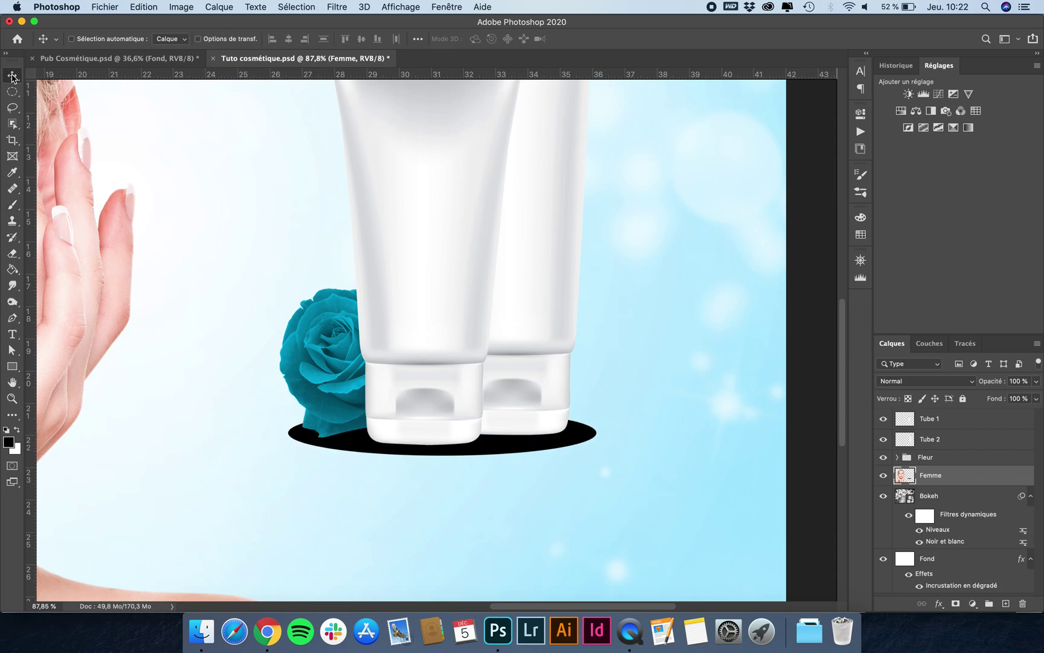
key("super+z")
key("super+z")
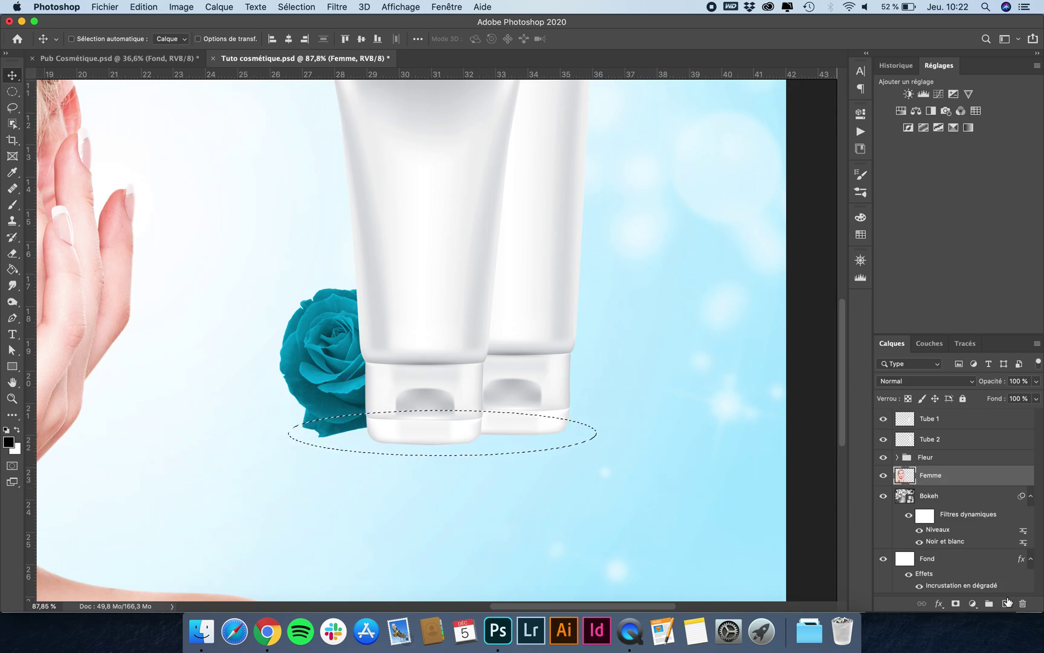
Create a new layer directly above the Femme layer and name it Ombre
left_click(1005, 603)
double_click(931, 475)
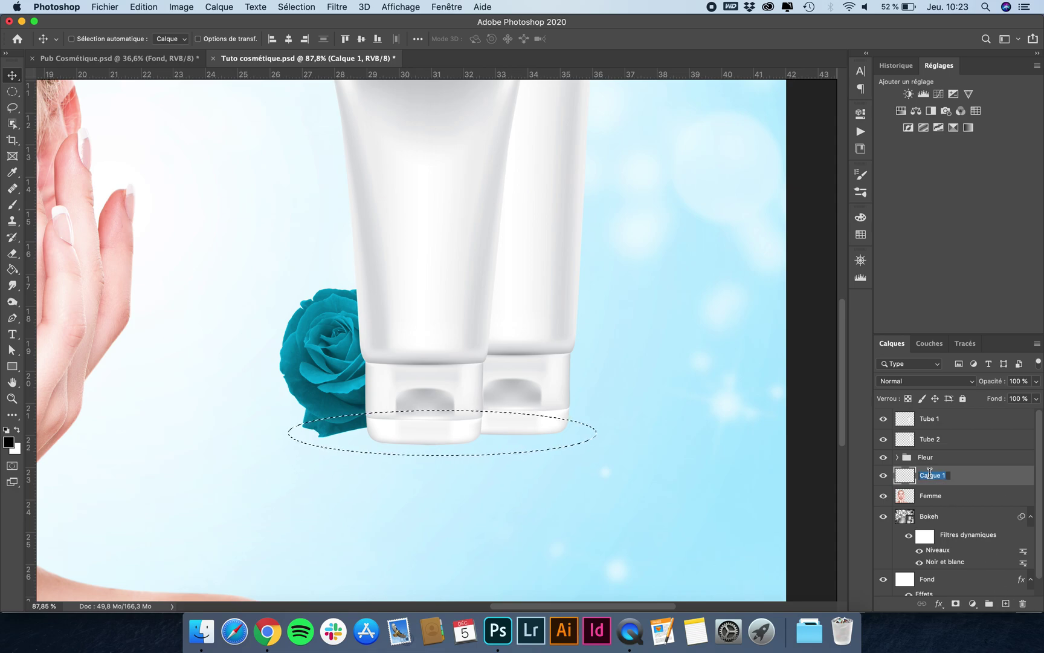
type("Ombre")
key("Return")
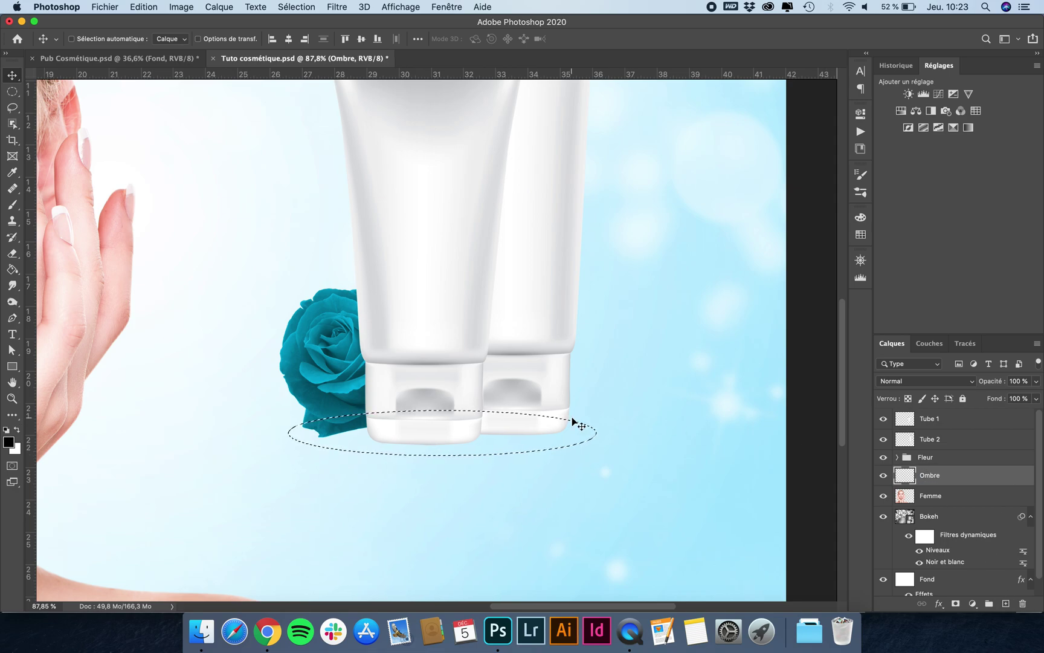
Brush the elliptical selection full of black on the Ombre layer, and remove the selection
key("b")
mouse_move(524, 436)
left_mouse_down()
mouse_move(614, 437)
mouse_move(547, 401)
mouse_move(475, 433)
left_mouse_up()
key("super+d")
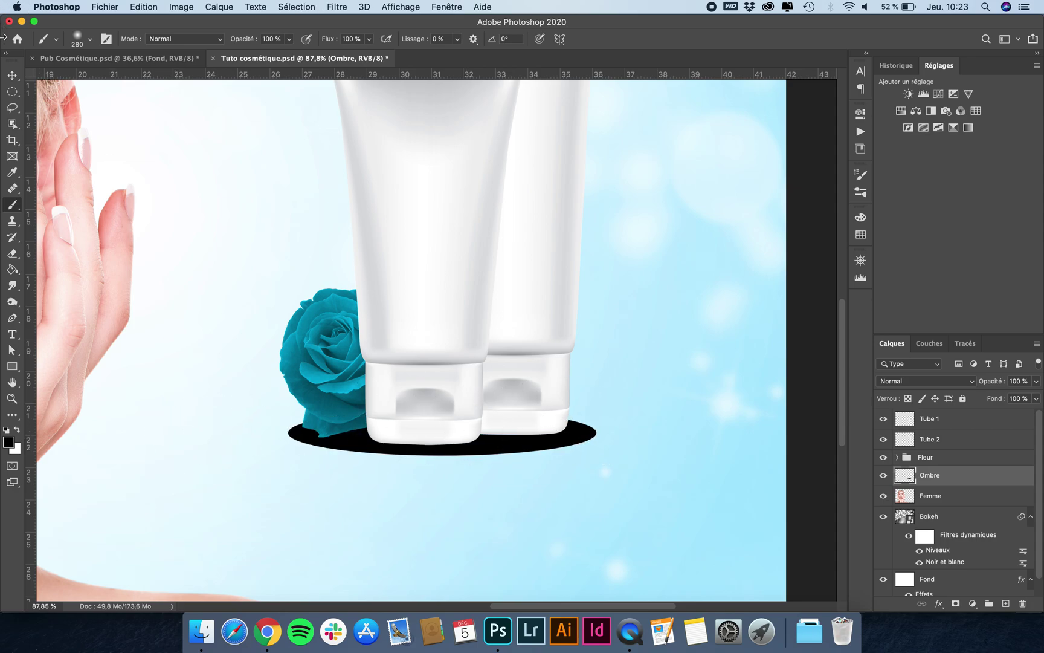
left_click(12, 75)
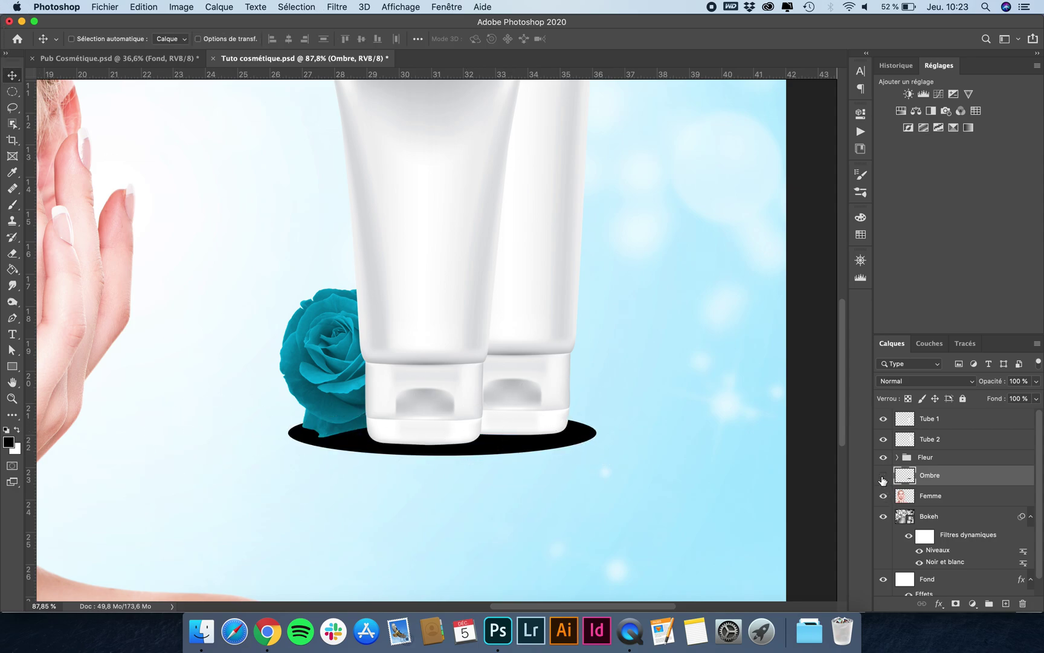
Soften the black ellipse on the Ombre layer with a Gaussian Blur of 53.1 pixels radius
left_click(883, 477)
left_click(883, 477)
left_click(334, 6)
mouse_move(423, 190)
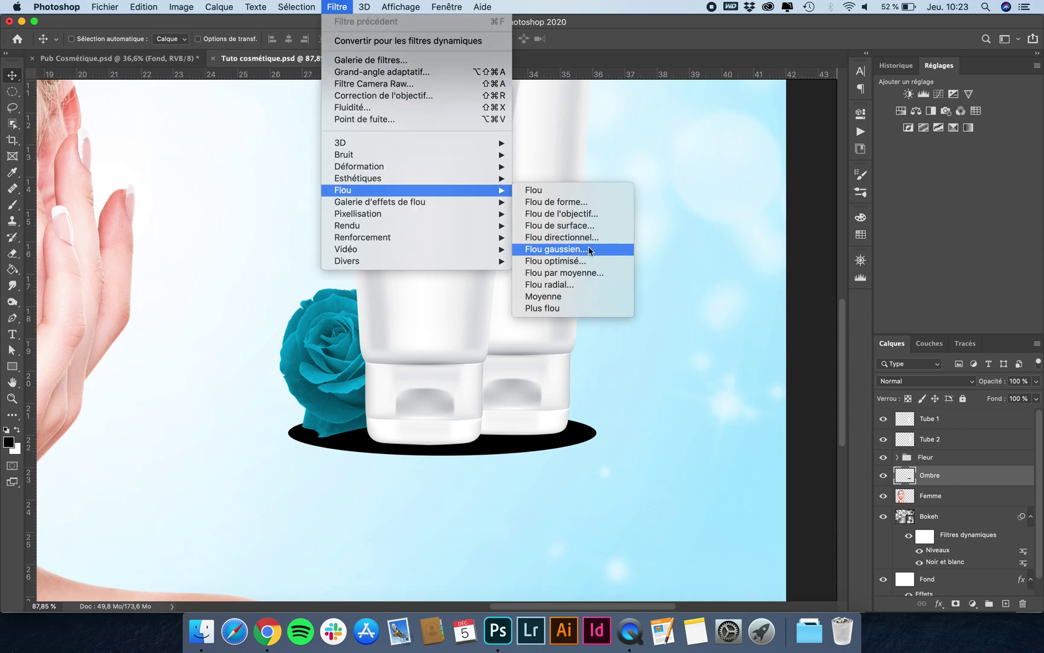
left_click(589, 250)
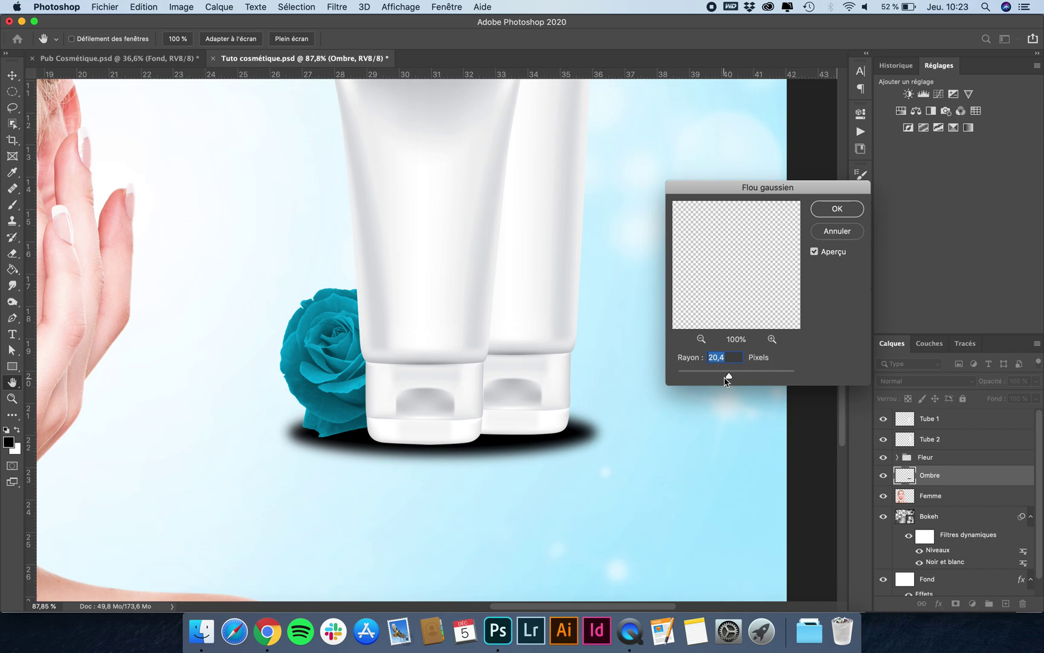
left_click_drag(732, 378, 744, 378)
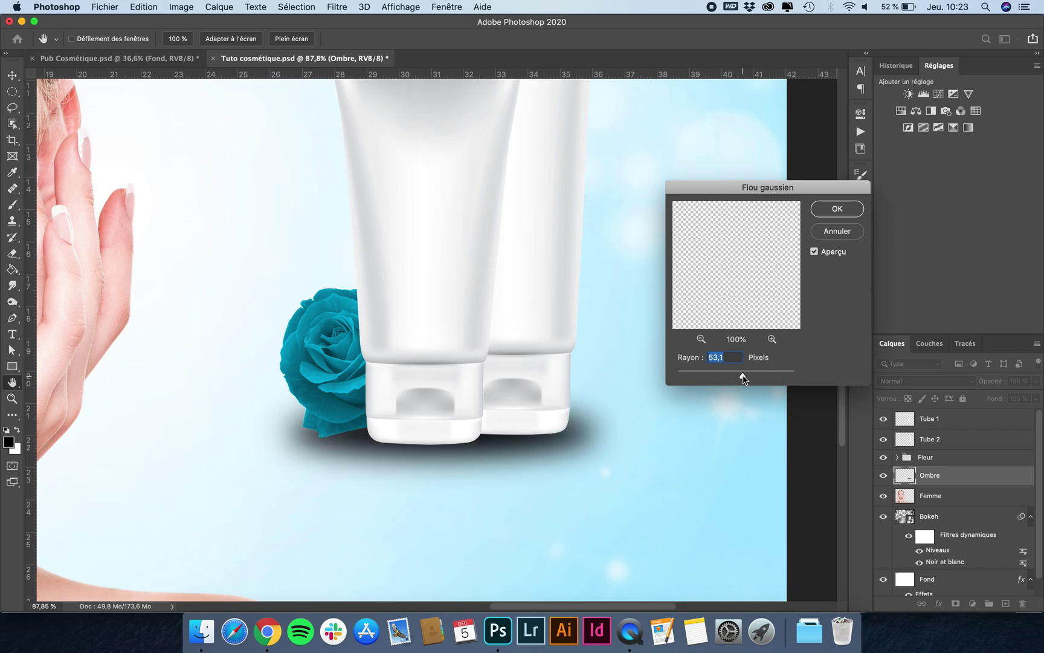
key("Return")
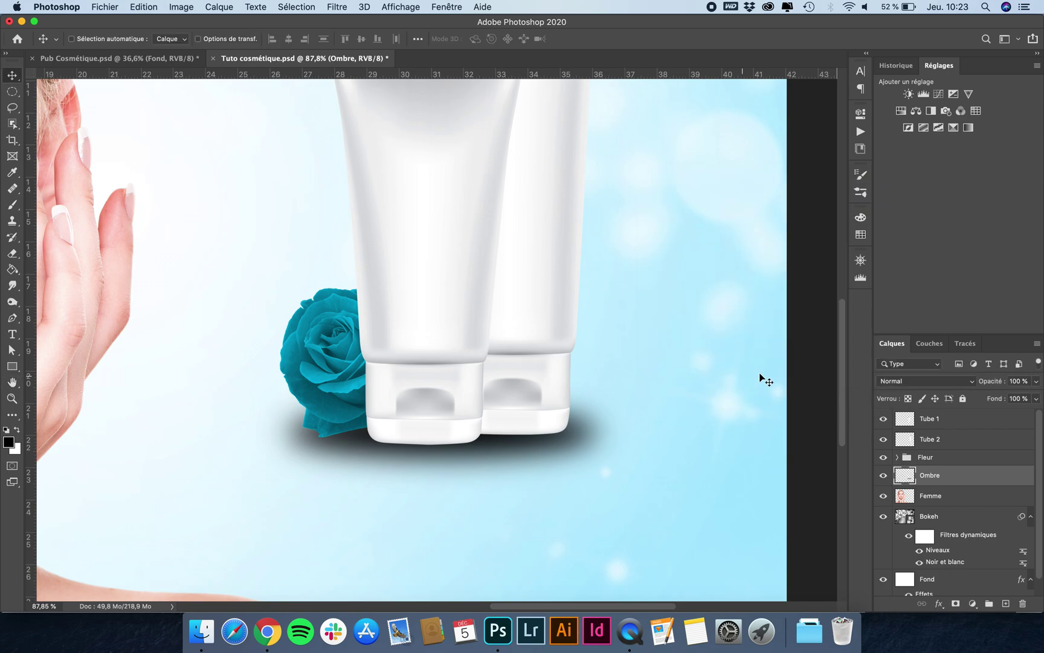
Lower the Ombre layer's opacity to 17 % and shift the shadow slightly upward under the tubes
left_click(1036, 381)
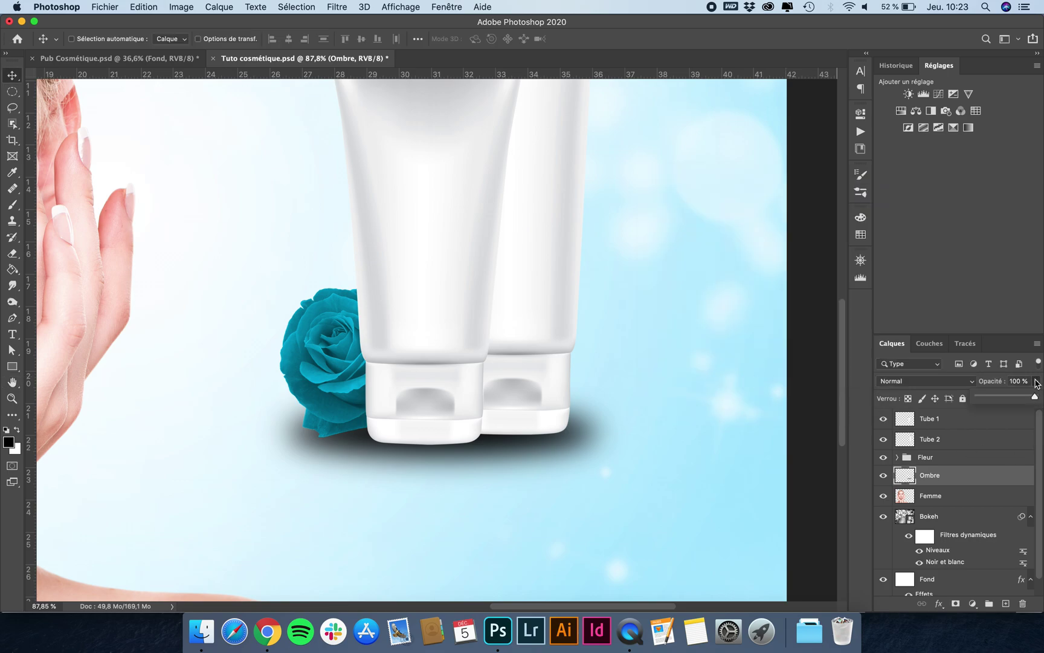
left_click(987, 396)
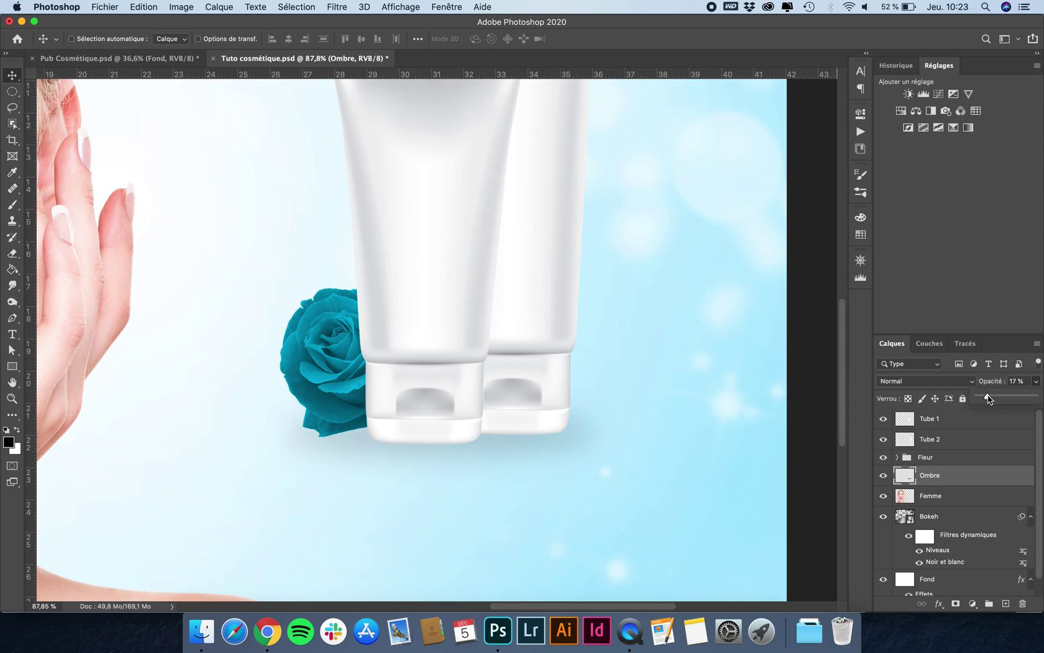
left_click_drag(483, 427, 483, 410)
key("super+0")
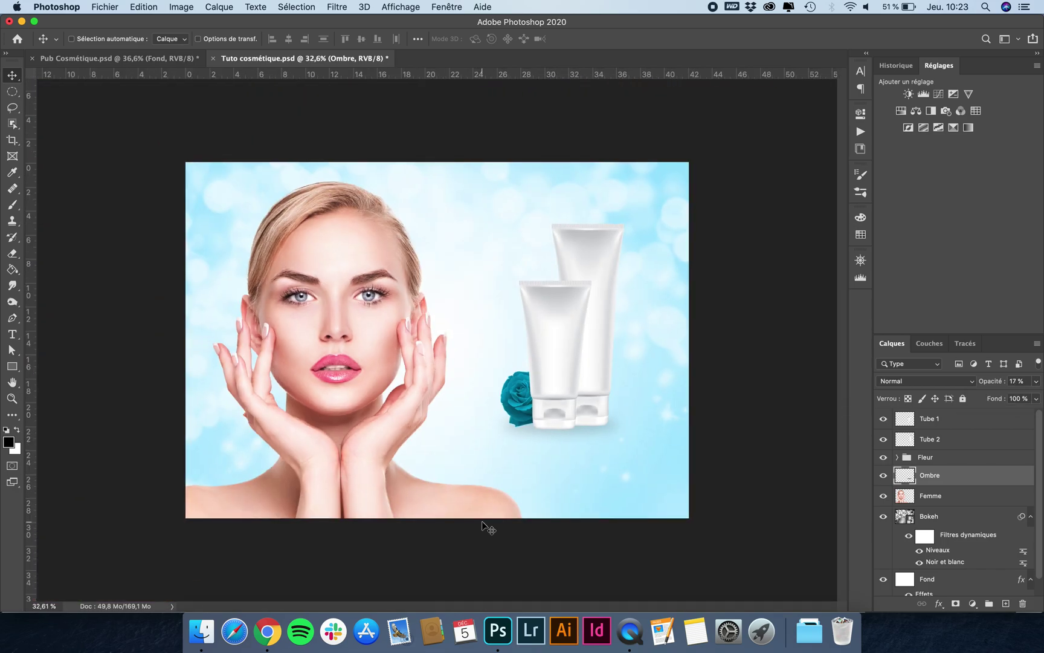
Rename the Ombre layer as Ombre diffuse
scroll(602, 422, "up", 5)
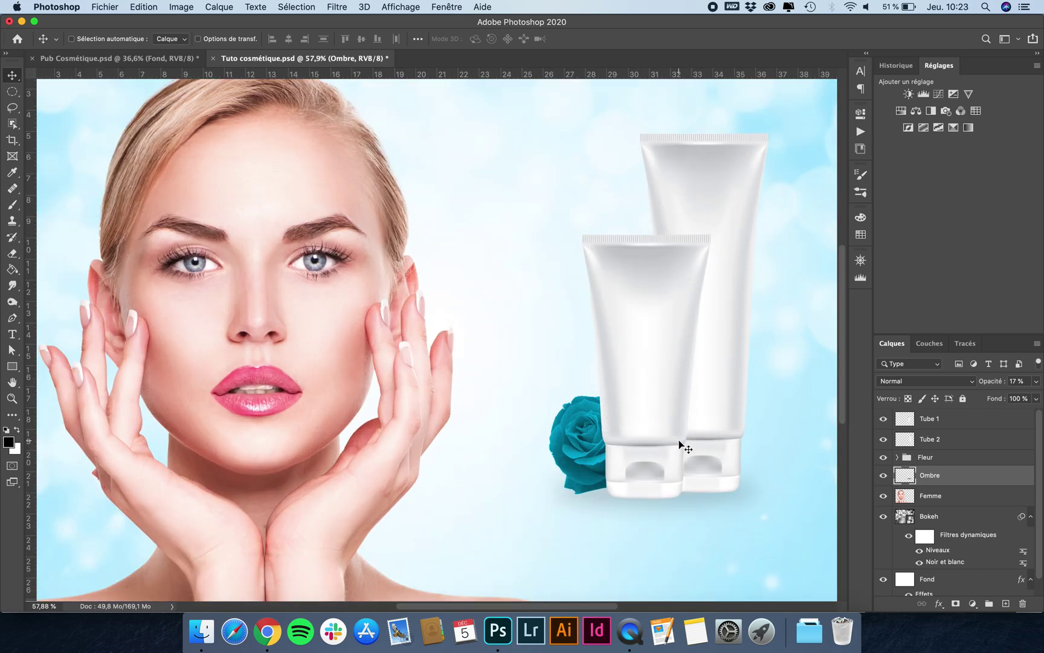
scroll(716, 485, "up", 3)
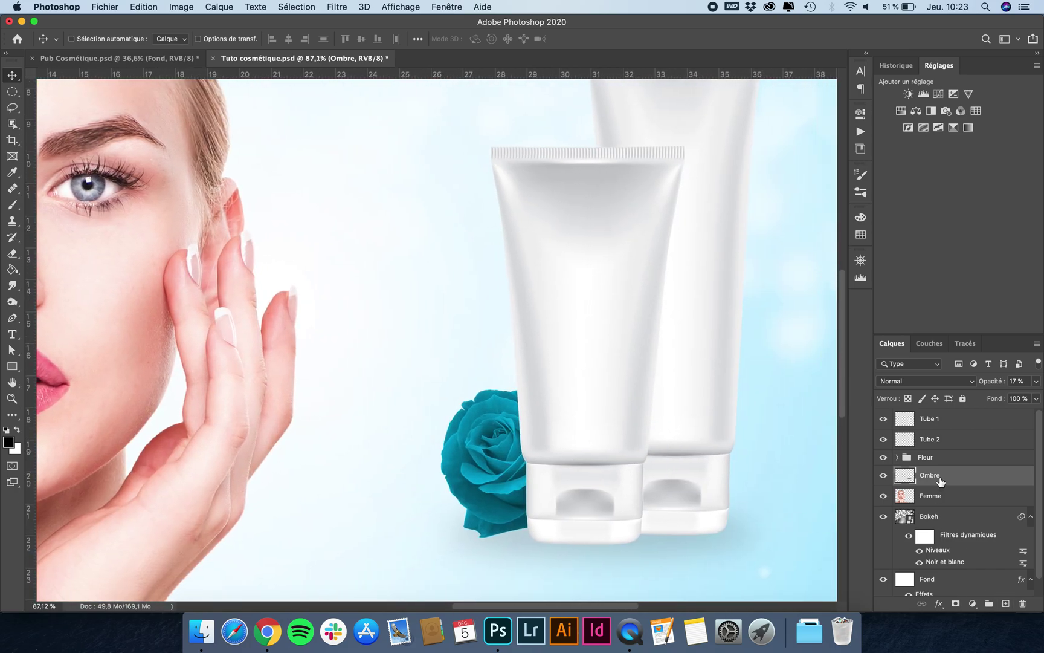
left_click(943, 476)
type("diffuse")
key("Return")
Create a new layer directly above Ombre diffuse and name it Ombre portée
left_click(1005, 603)
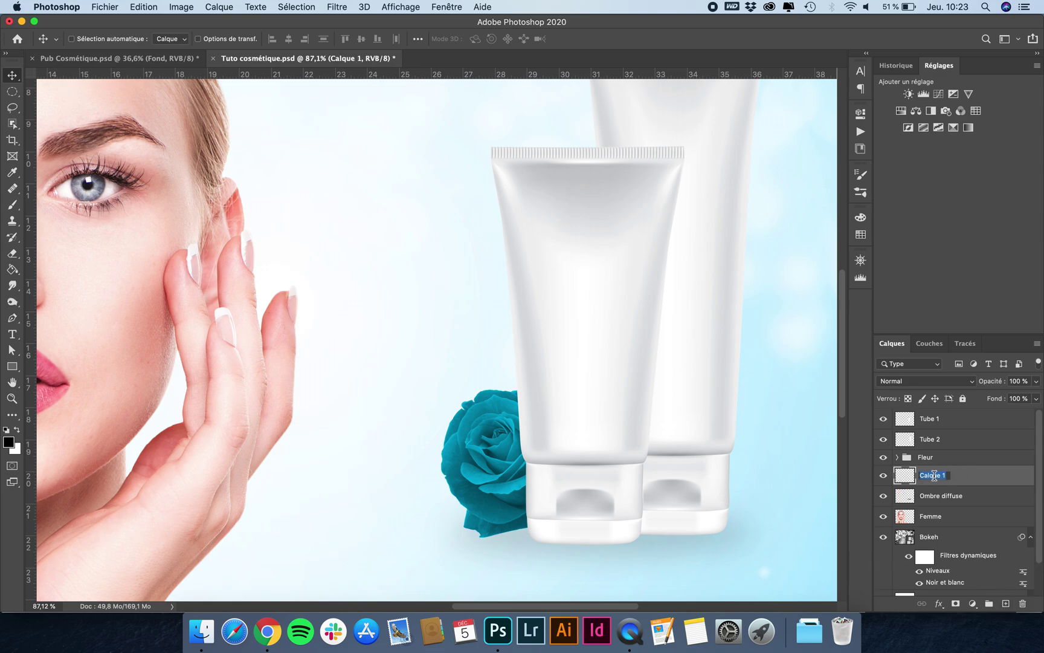
type("Ombre portée")
key("Return")
Set up the Brush tool with the Arrondi flou soft round tip at 15 % opacity
key("b")
scroll(662, 419, "up", 2)
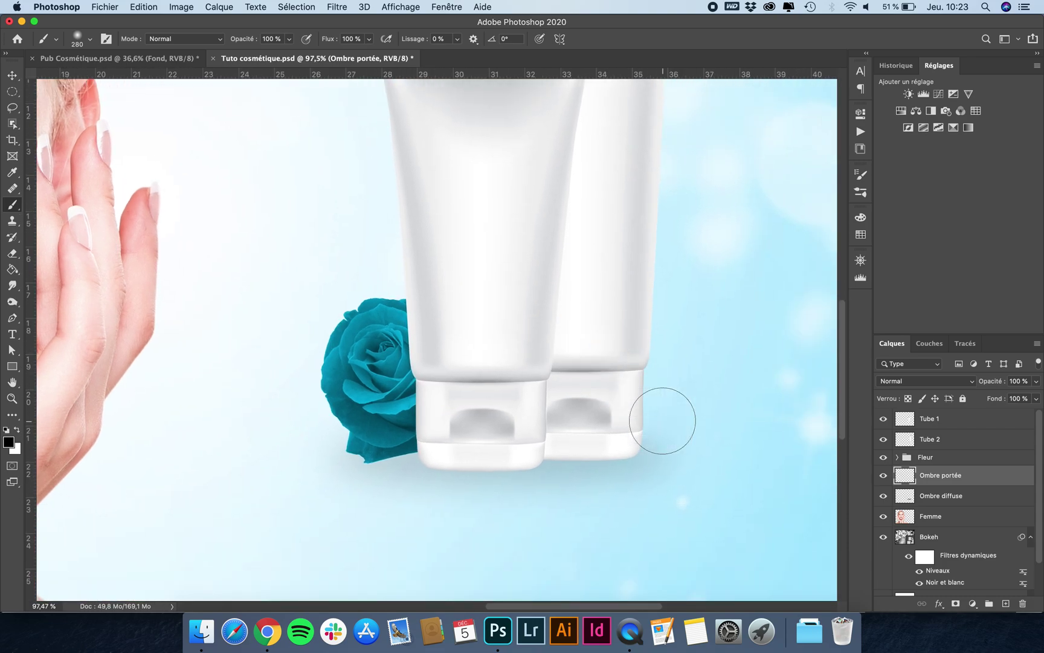
left_click(81, 39)
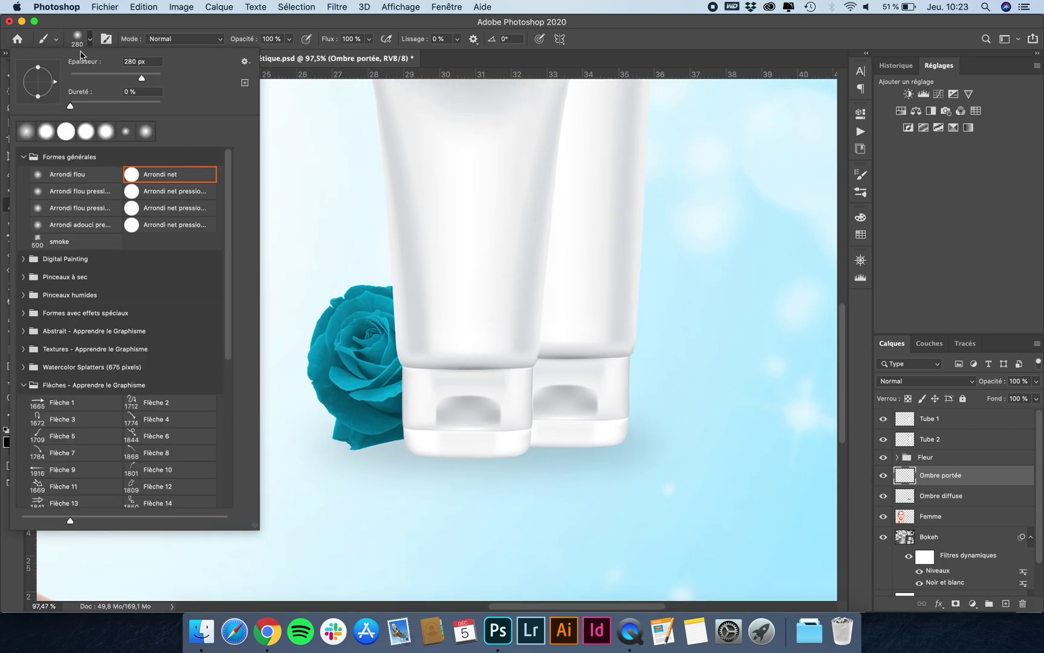
left_click(73, 175)
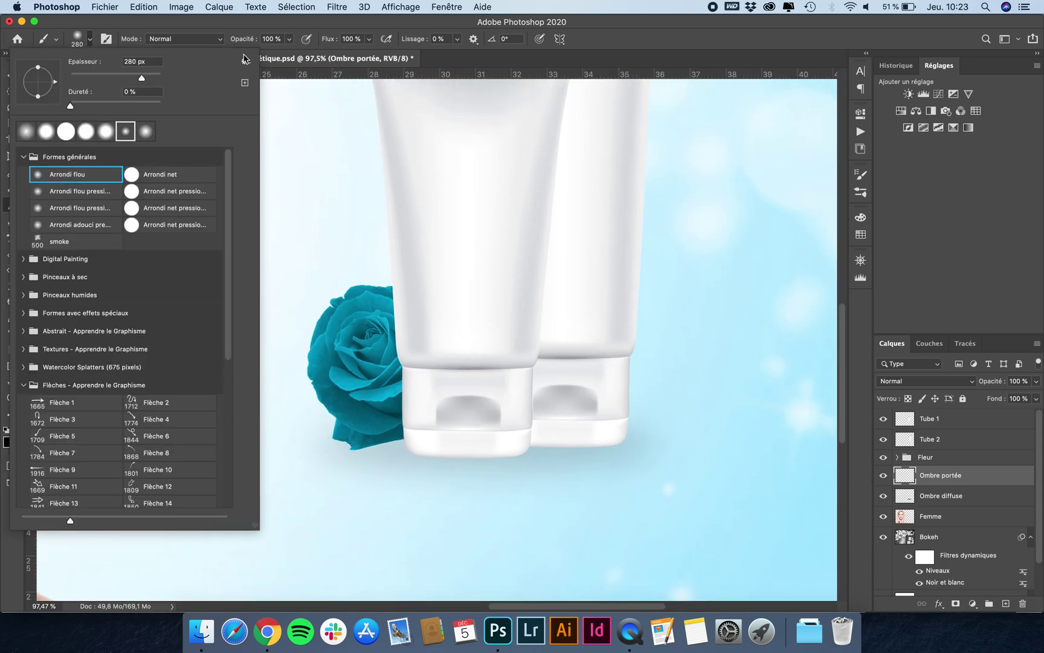
left_click(289, 39)
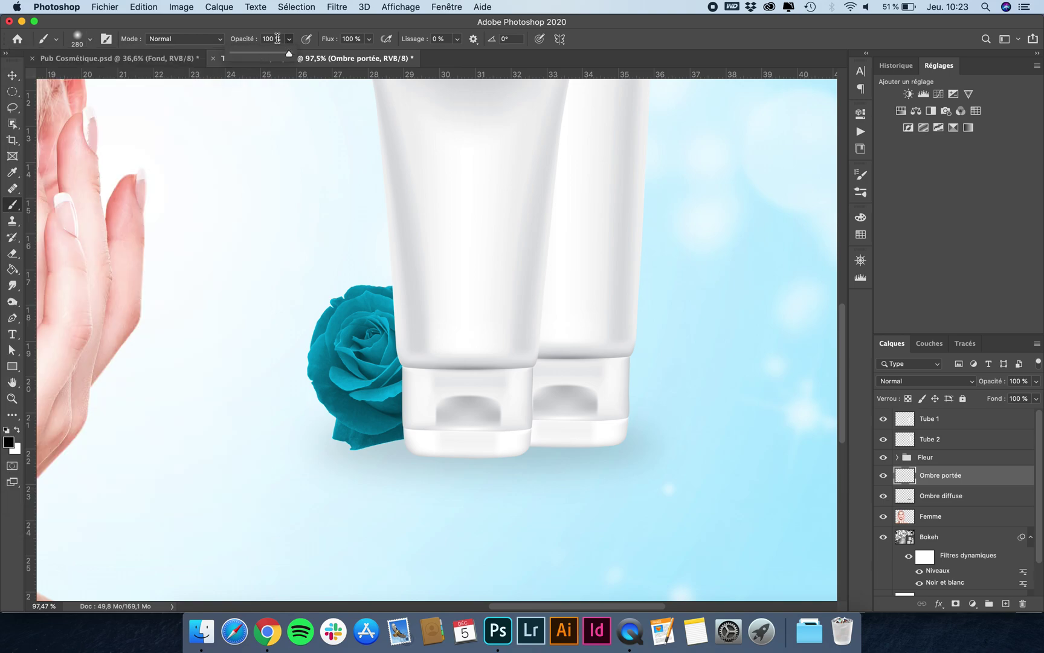
left_click(277, 39)
type("15")
key("Return")
Reduce the brush to 35 px and paint a thin black contact shadow along the base of the rear tube's cap
scroll(535, 404, "up", 6)
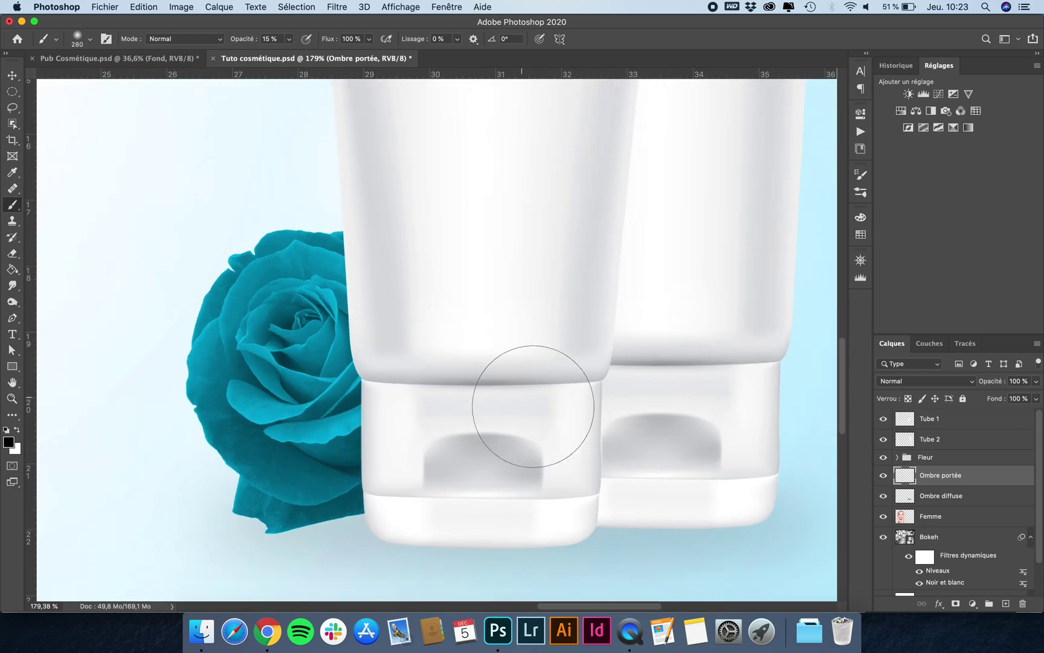
scroll(543, 399, "down", 5)
scroll(544, 398, "right", 5)
left_click_drag(572, 387, 446, 394)
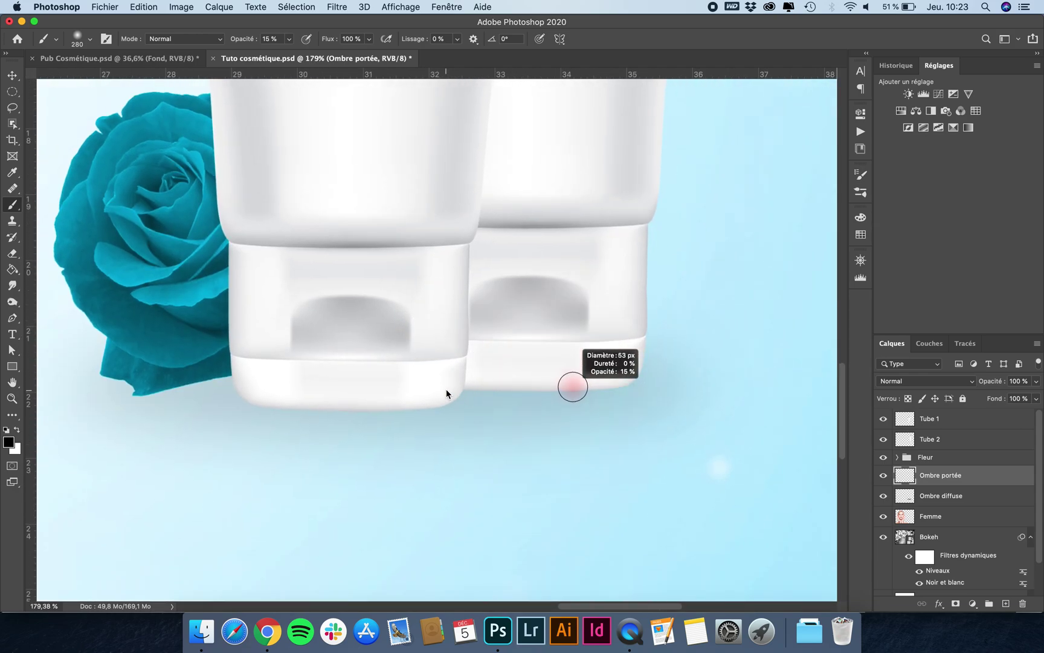
mouse_move(446, 388)
left_mouse_down()
mouse_move(489, 381)
mouse_move(452, 386)
left_mouse_up()
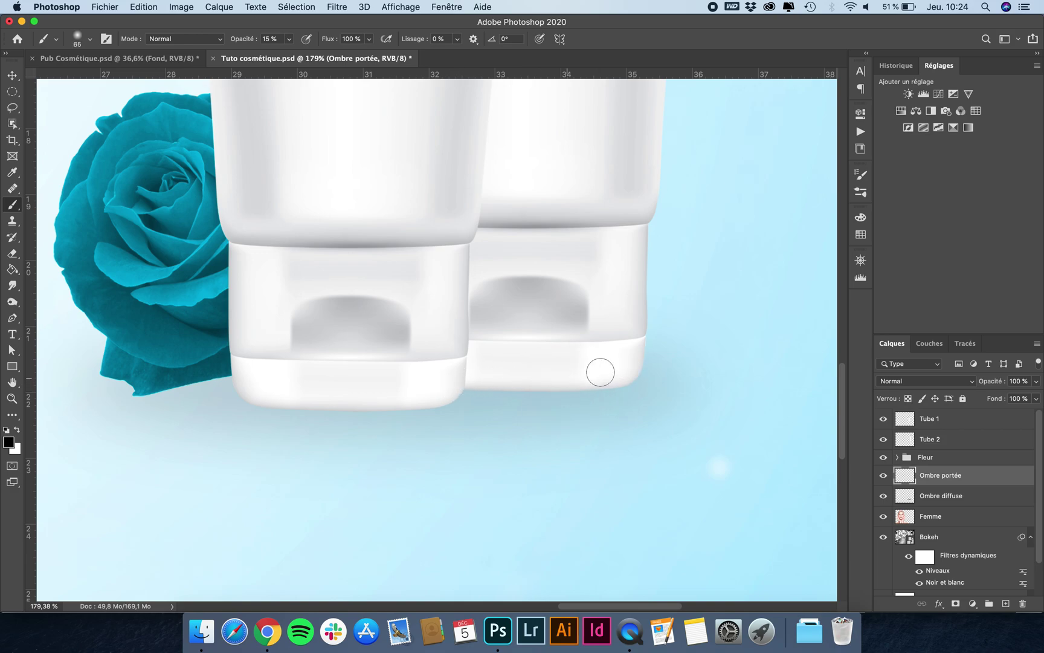
scroll(600, 371, "up", 4)
mouse_move(694, 382)
left_mouse_down()
mouse_move(672, 385)
mouse_move(692, 400)
mouse_move(665, 404)
mouse_move(455, 403)
left_mouse_up()
Paint a thin contact shadow along the base of the front tube's cap, undoing the first stroke and repainting it along the full width
scroll(449, 401, "left", 3)
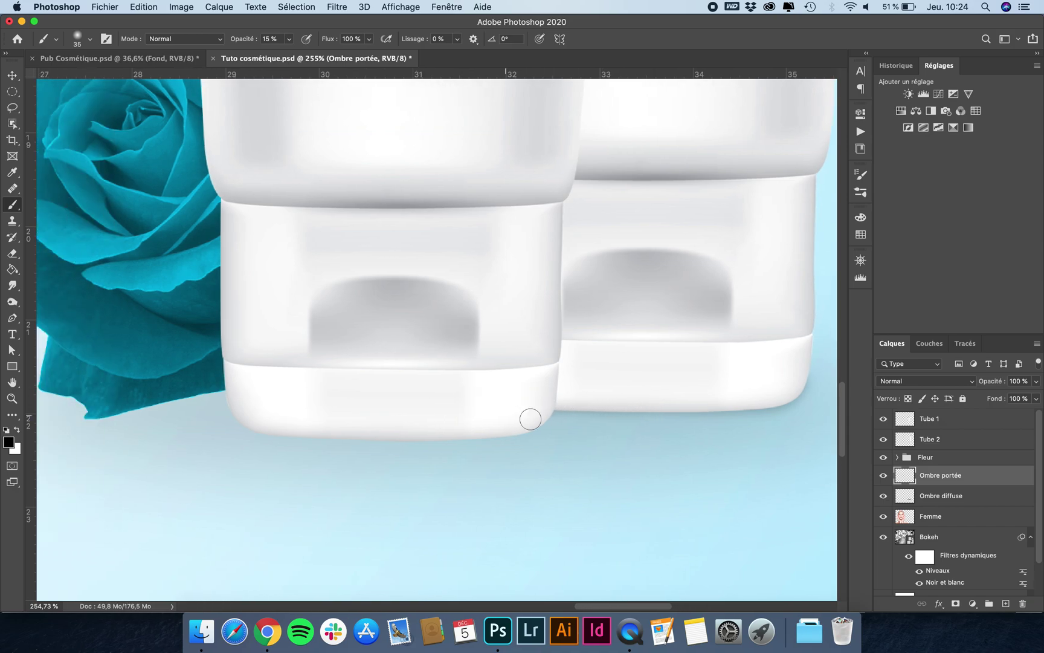
mouse_move(542, 412)
left_mouse_down()
mouse_move(508, 428)
mouse_move(447, 430)
left_mouse_up()
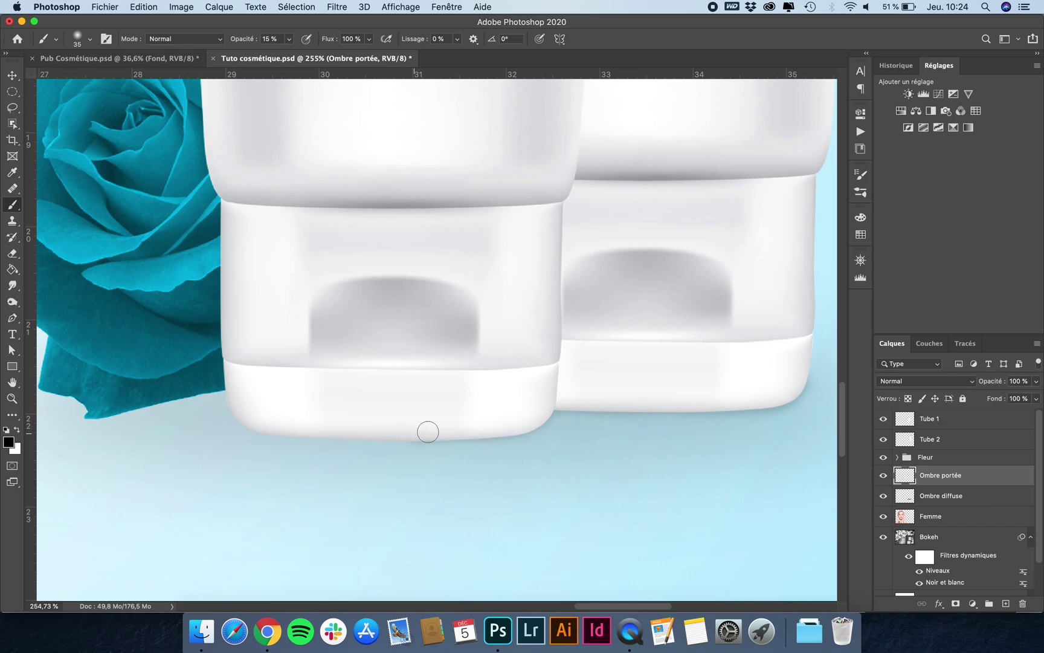
key("super+z")
mouse_move(543, 413)
left_mouse_down()
mouse_move(493, 432)
mouse_move(348, 435)
mouse_move(242, 415)
mouse_move(234, 387)
left_mouse_up()
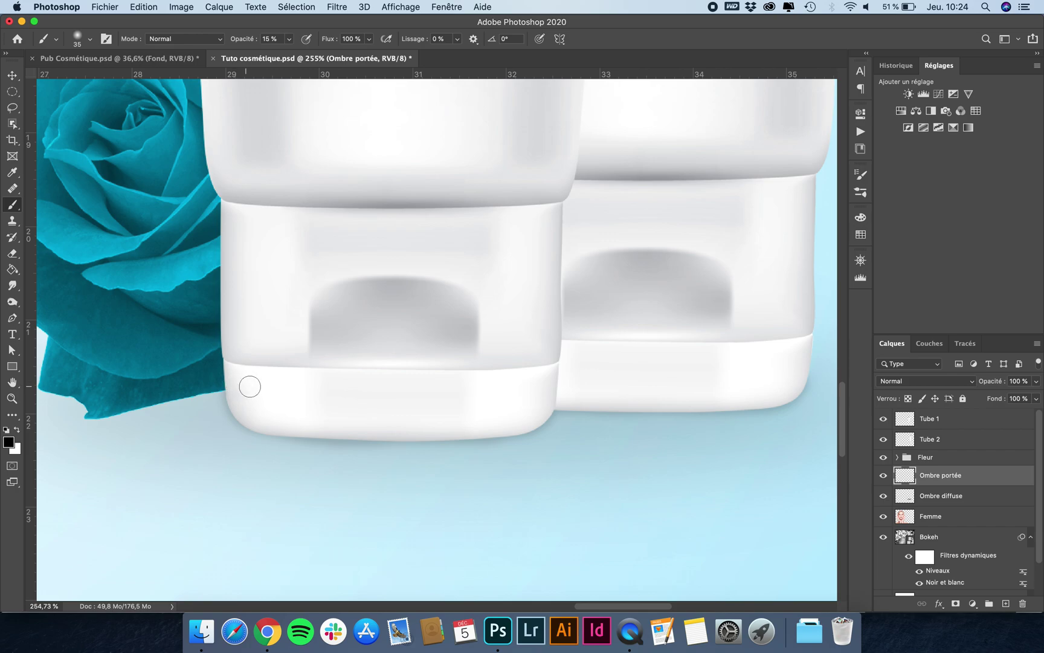
Brush a thin contact shadow along the lower edge of the rose, from the front tube outward, in two strokes
scroll(285, 417, "left", 5)
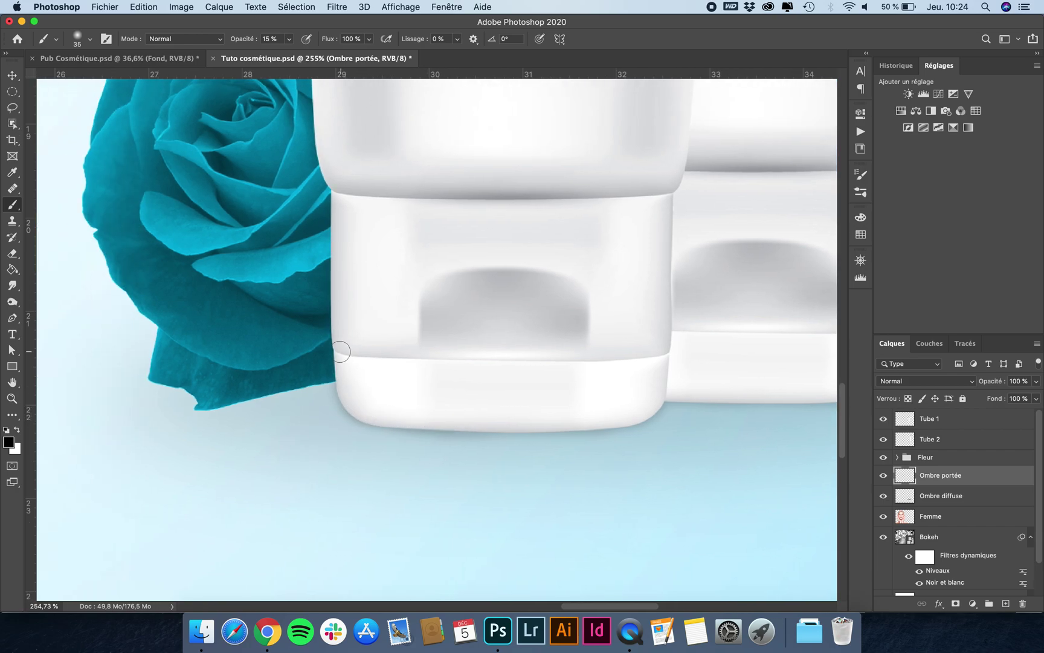
left_click_drag(321, 375, 215, 399)
mouse_move(341, 367)
left_mouse_down()
mouse_move(308, 386)
mouse_move(231, 394)
left_mouse_up()
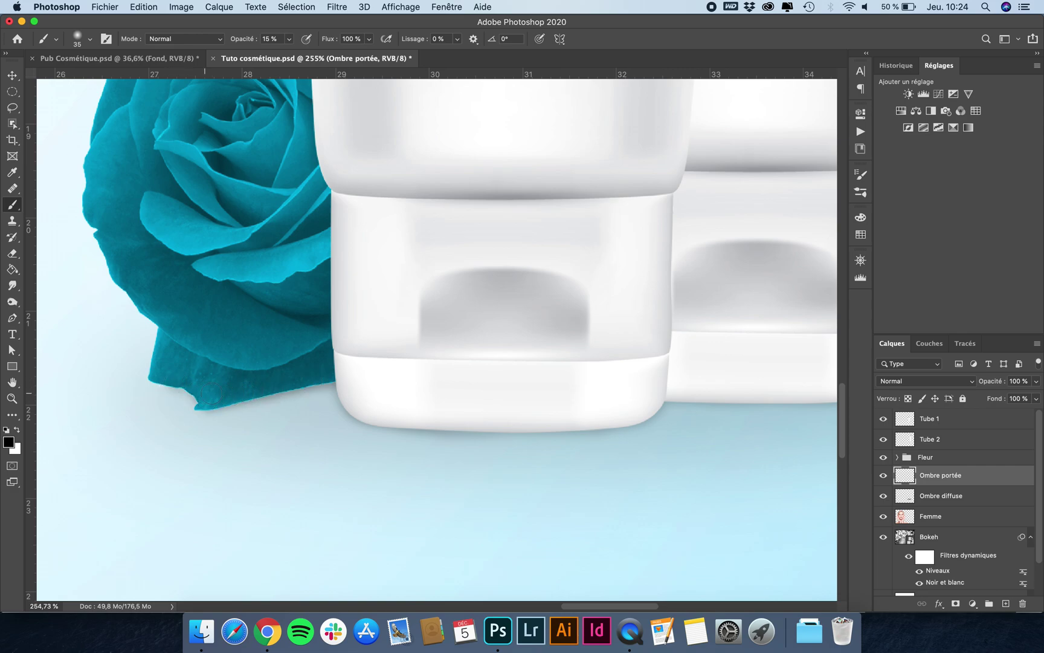
Strengthen the contact shadow with additional straight brush strokes under the rear tube's cap and the front tube's cap
key("super+minus")
key("super+minus")
key("super+minus")
key("super+minus")
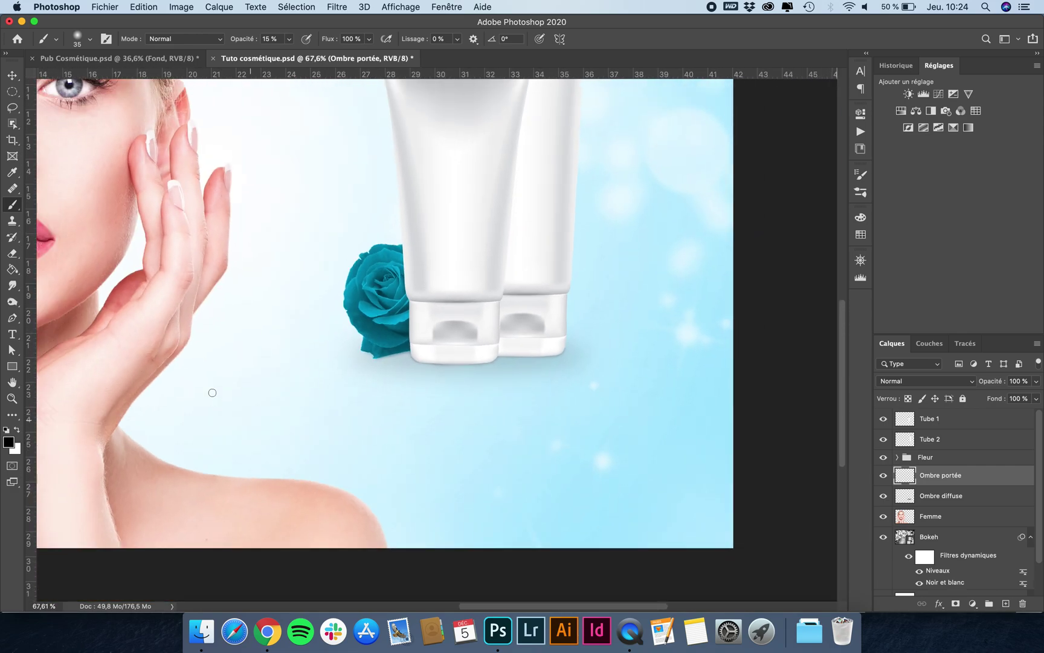
key("super+0")
key("super+minus")
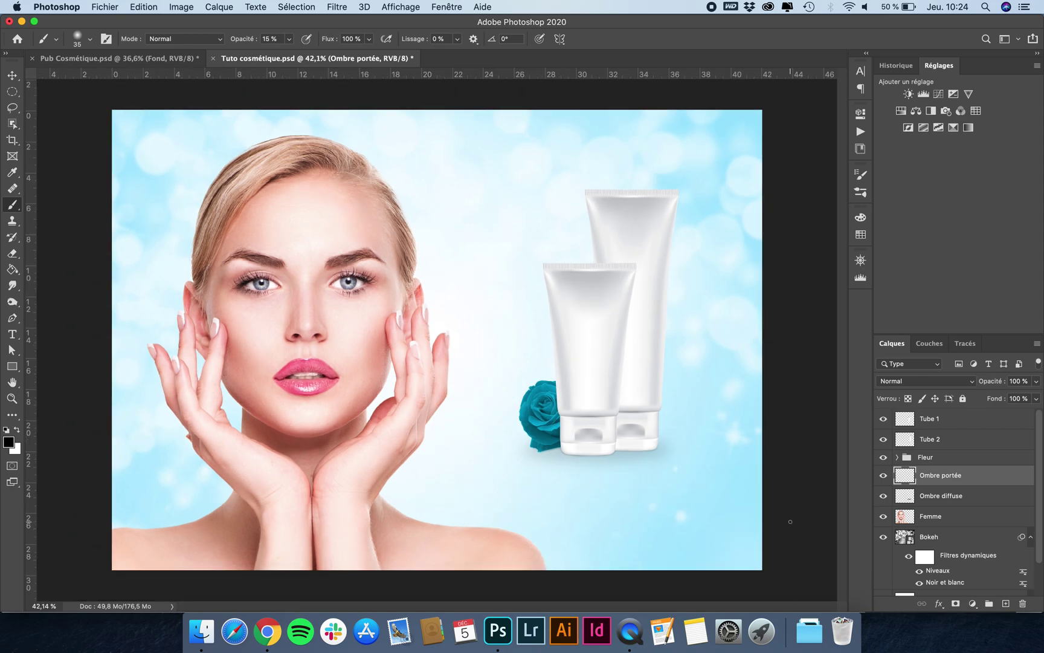
scroll(642, 545, "up", 5)
scroll(642, 546, "right", 4)
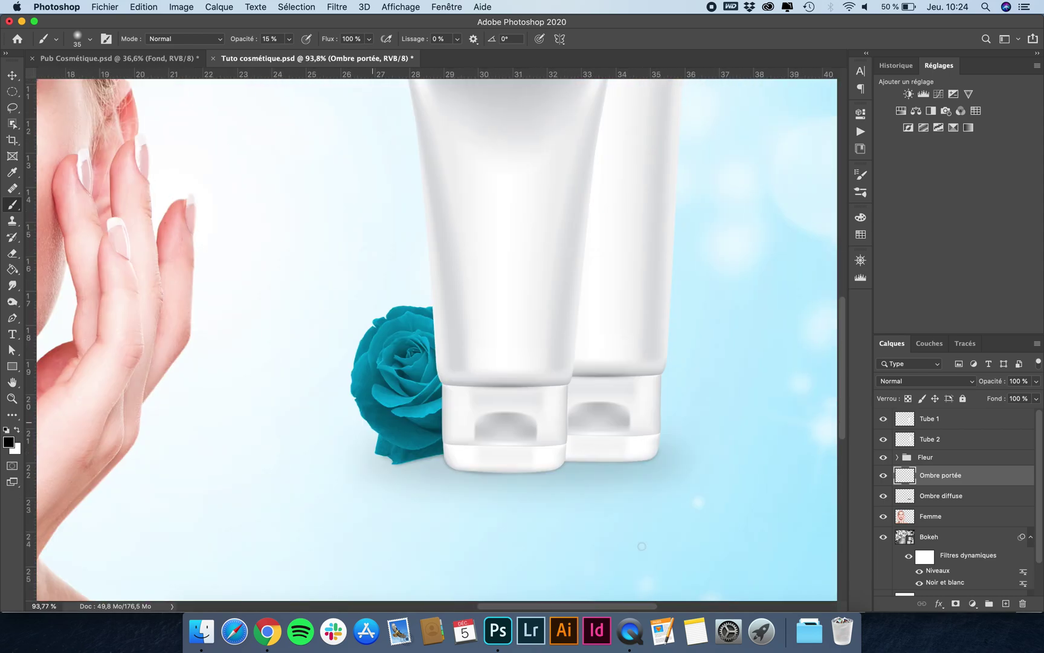
scroll(642, 545, "up", 5)
scroll(641, 546, "right", 3)
scroll(642, 546, "up", 3)
scroll(642, 544, "down", 1)
scroll(642, 544, "right", 1)
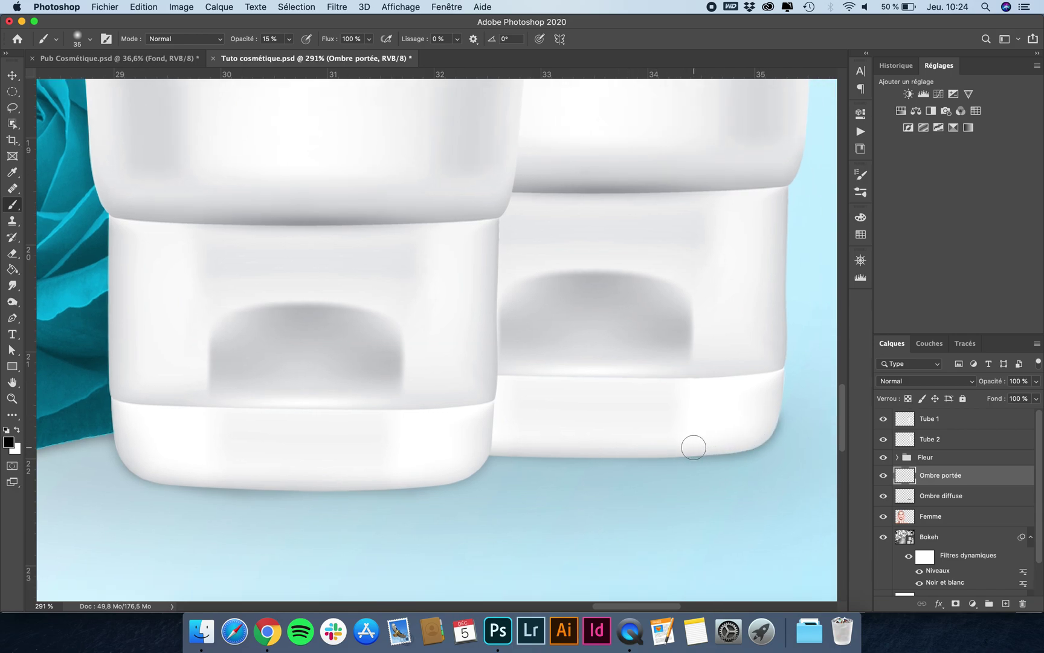
left_click(488, 448, "shift")
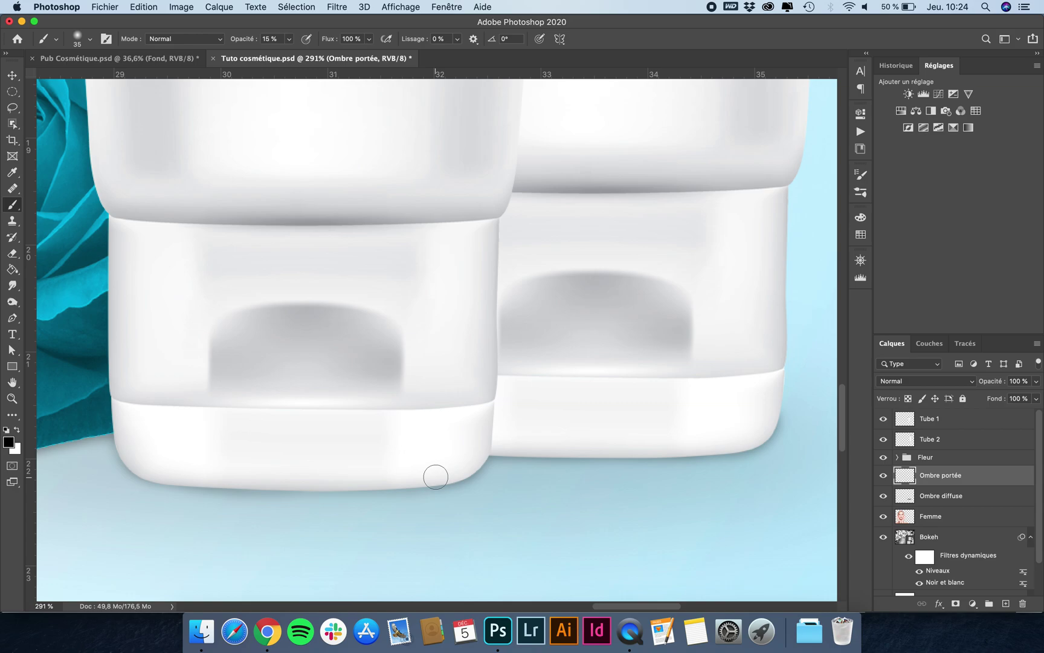
left_click(169, 477, "shift")
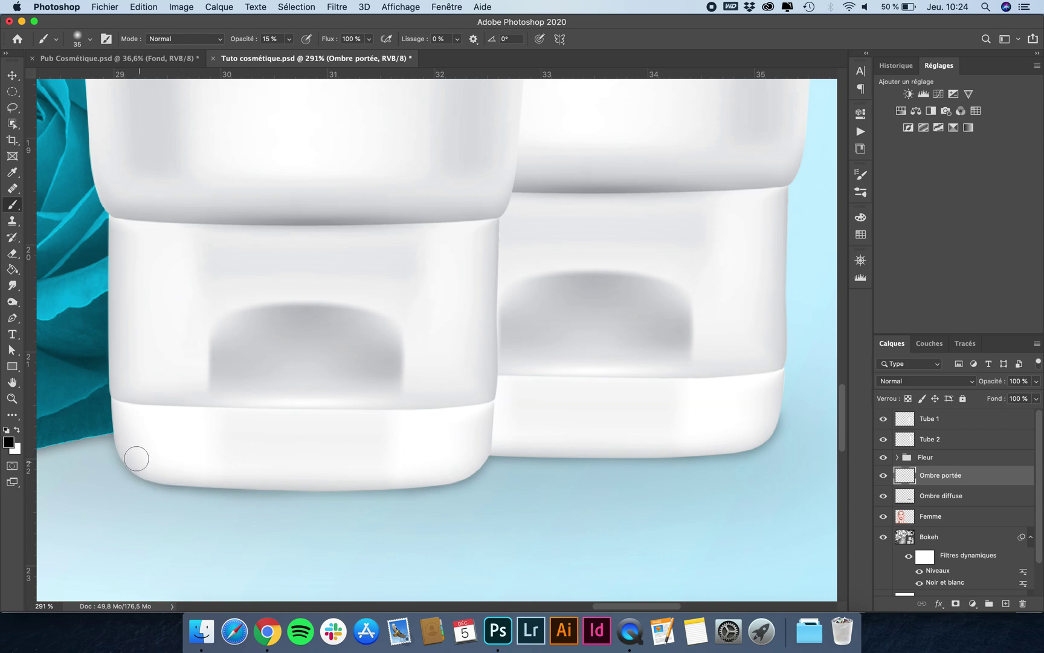
Lower the Ombre portée layer's opacity to 68 % and toggle its visibility to compare the image with and without it
scroll(445, 575, "down", 3)
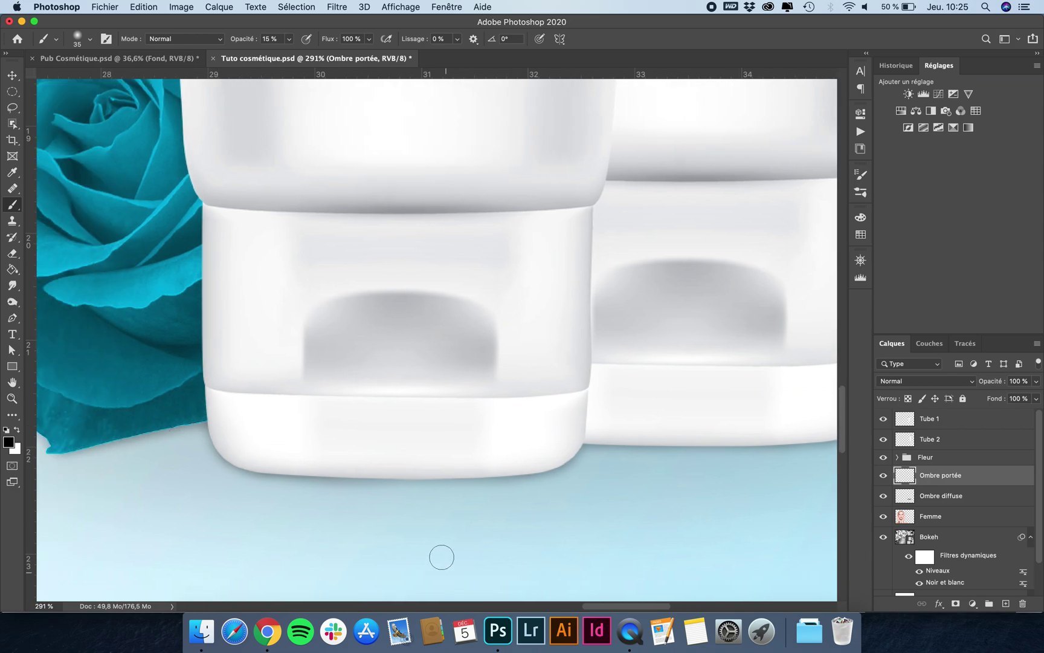
scroll(399, 478, "down", 5)
scroll(399, 478, "down", 4)
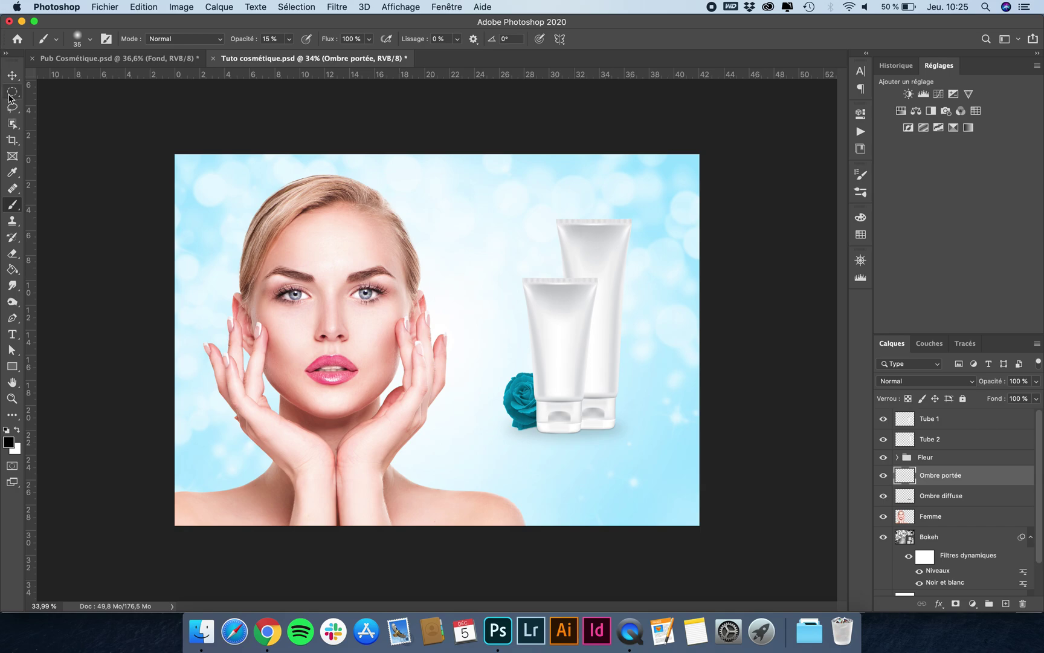
left_click(13, 74)
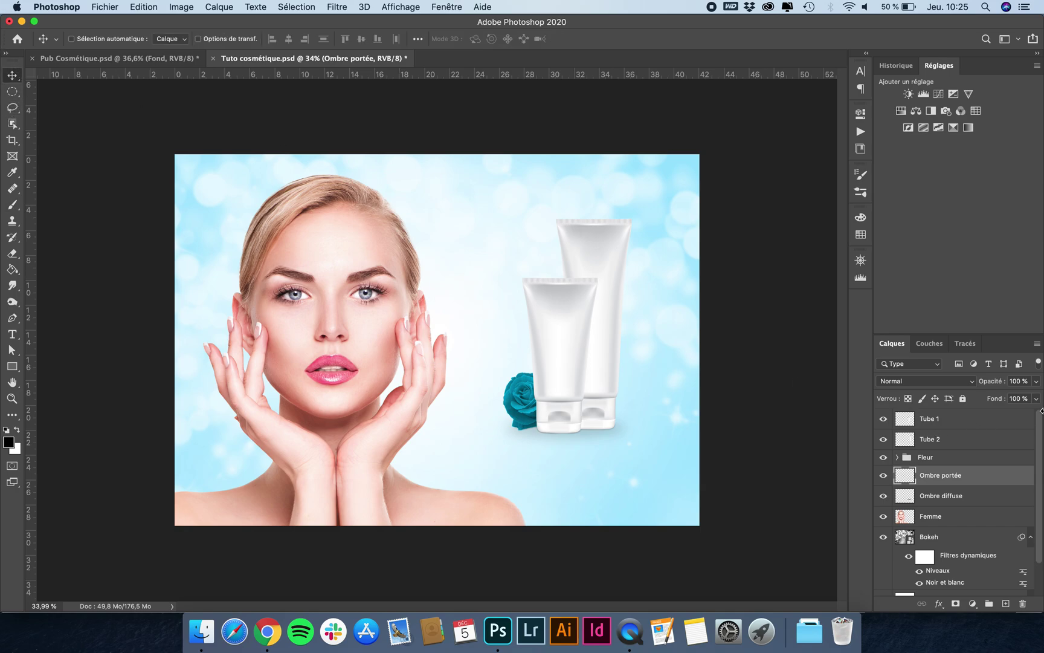
left_click(1033, 381)
left_click_drag(1036, 396, 1017, 396)
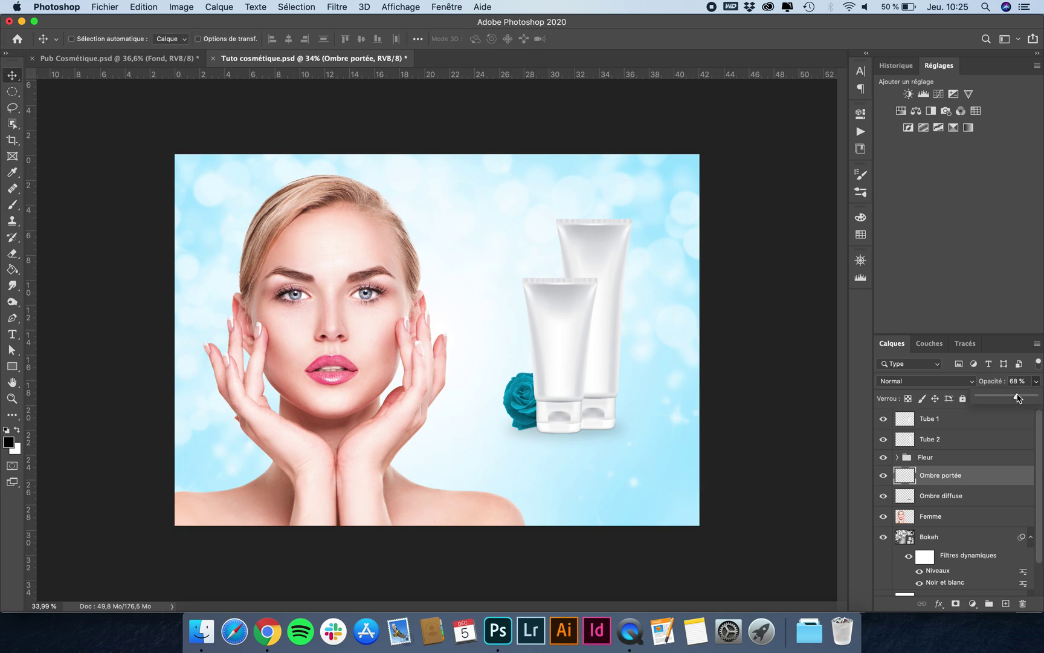
left_click(884, 476)
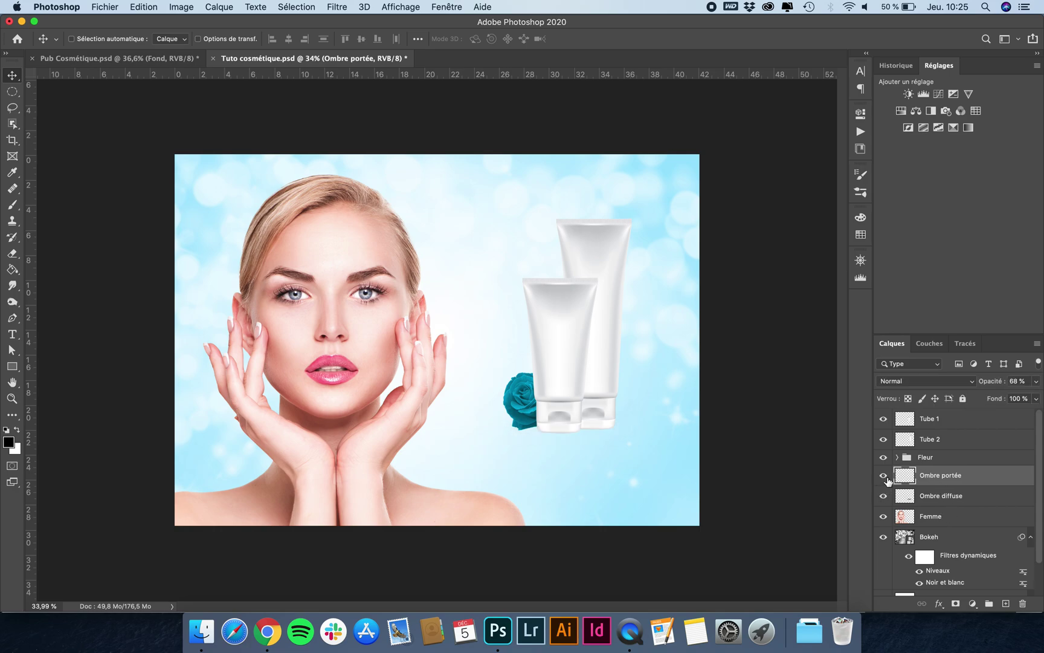
left_click(884, 476)
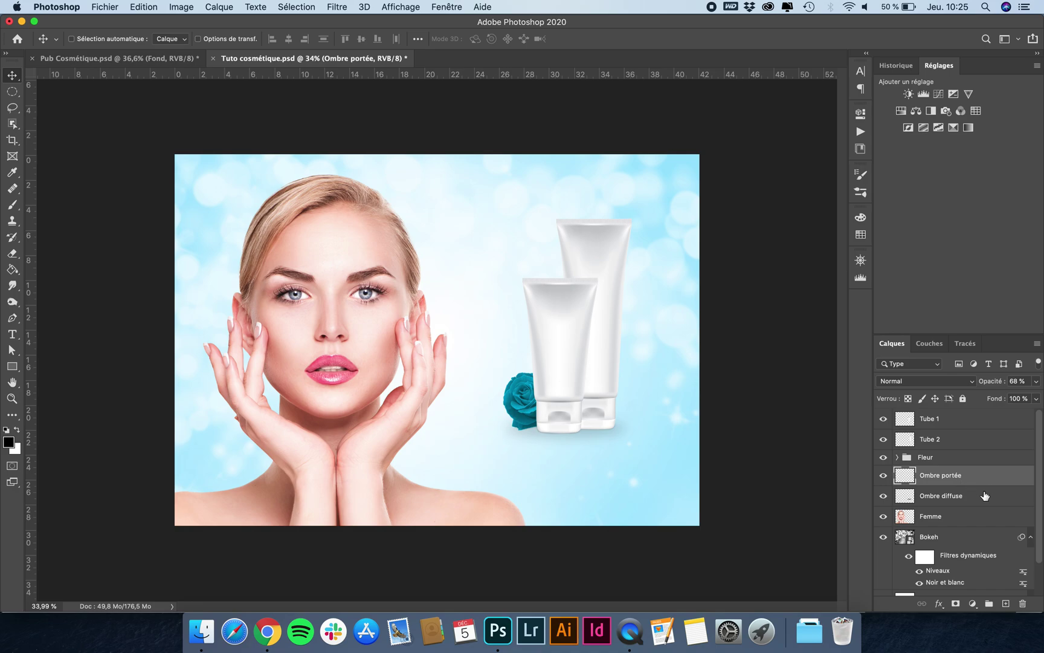
Set the Ombre diffuse layer's opacity to 12 %
left_click(963, 502)
left_click(1025, 382)
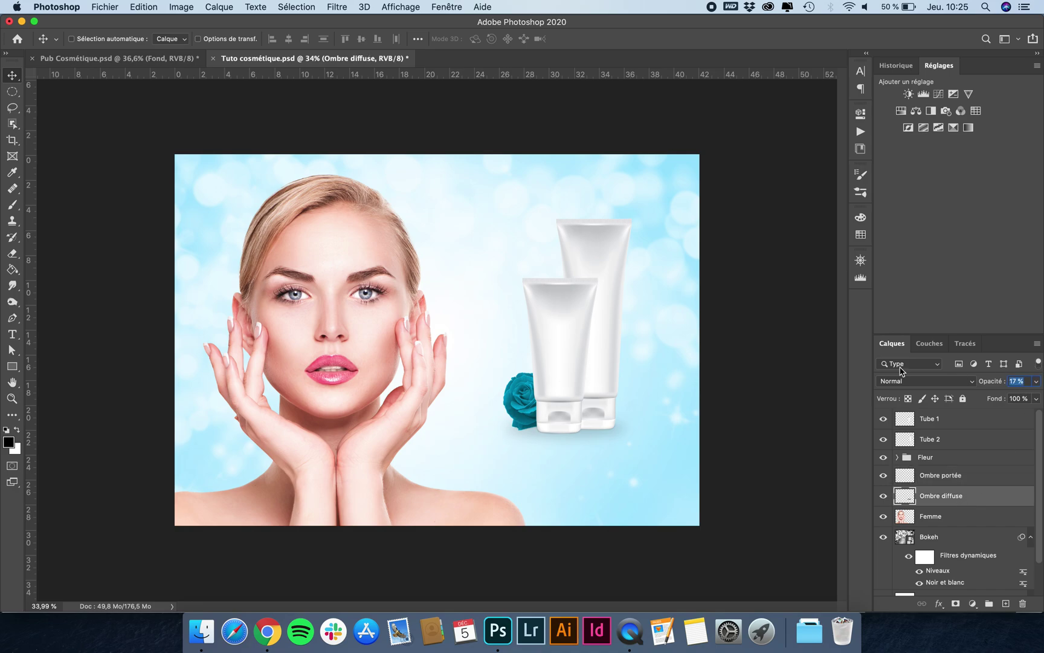
type("12")
scroll(583, 472, "down", 5)
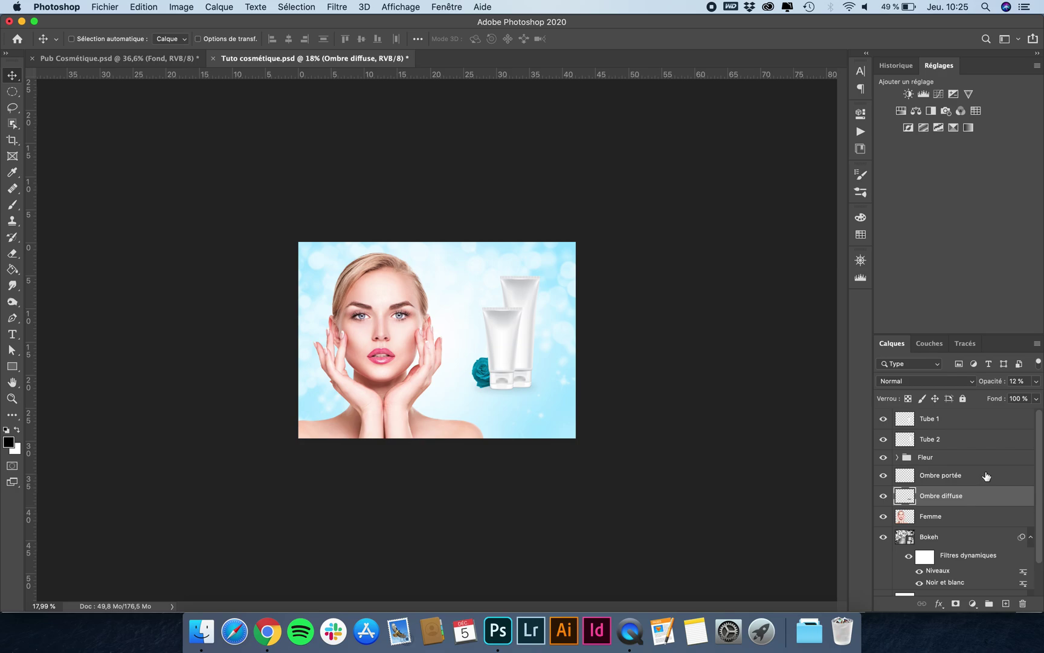
Add the text Vinea in the sky area above the tubes, on a text layer above Tube 1
left_click(936, 422)
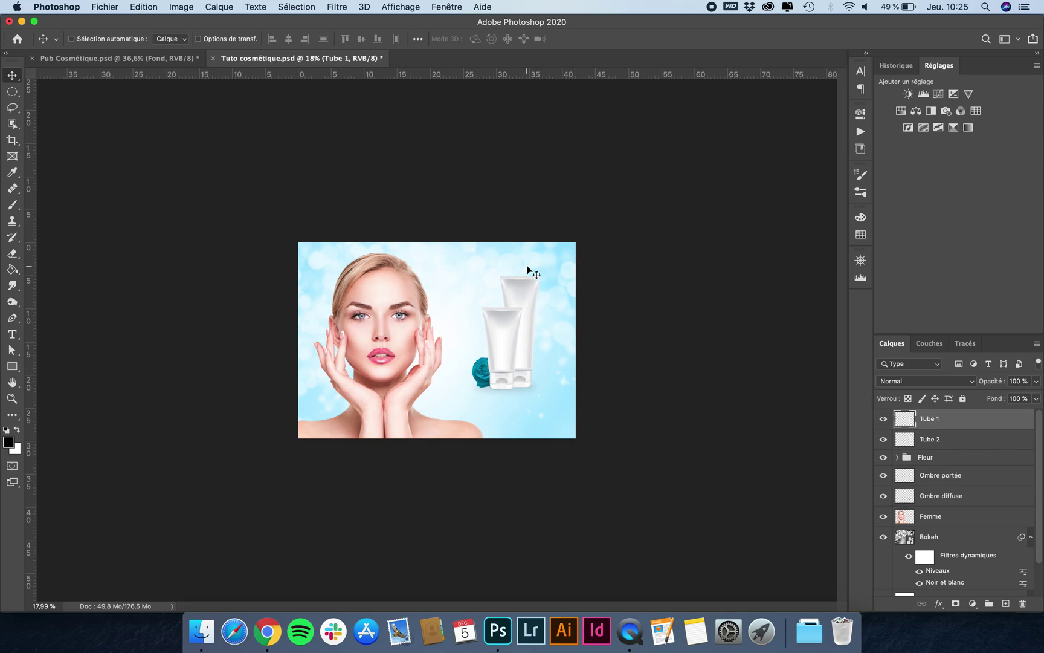
key("super+plus")
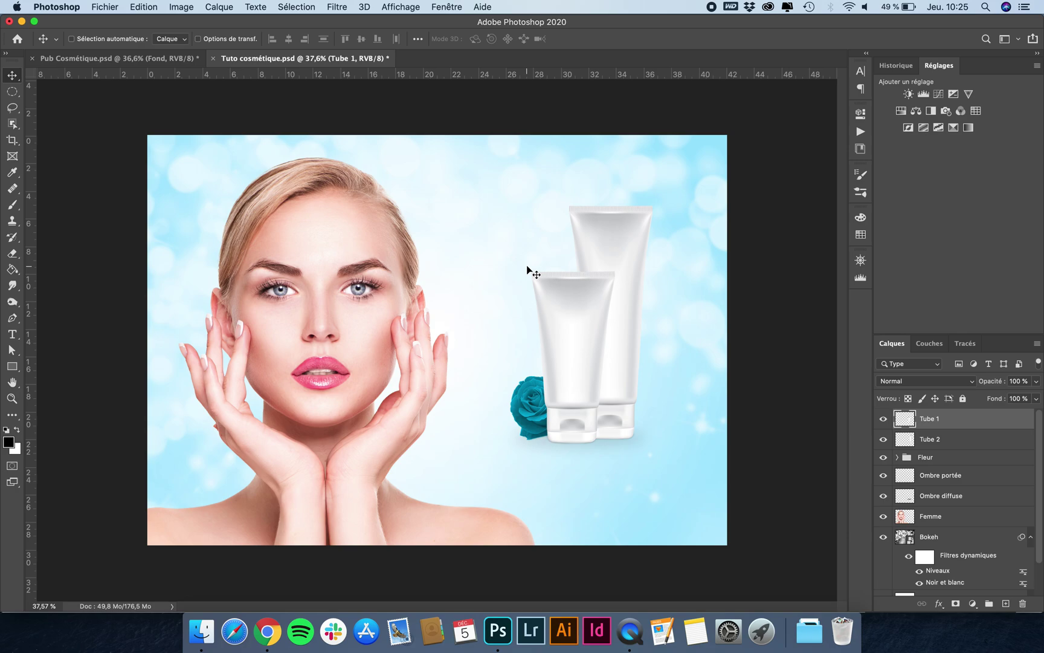
key("t")
left_click(622, 161)
key("BackSpace")
type("Vinea")
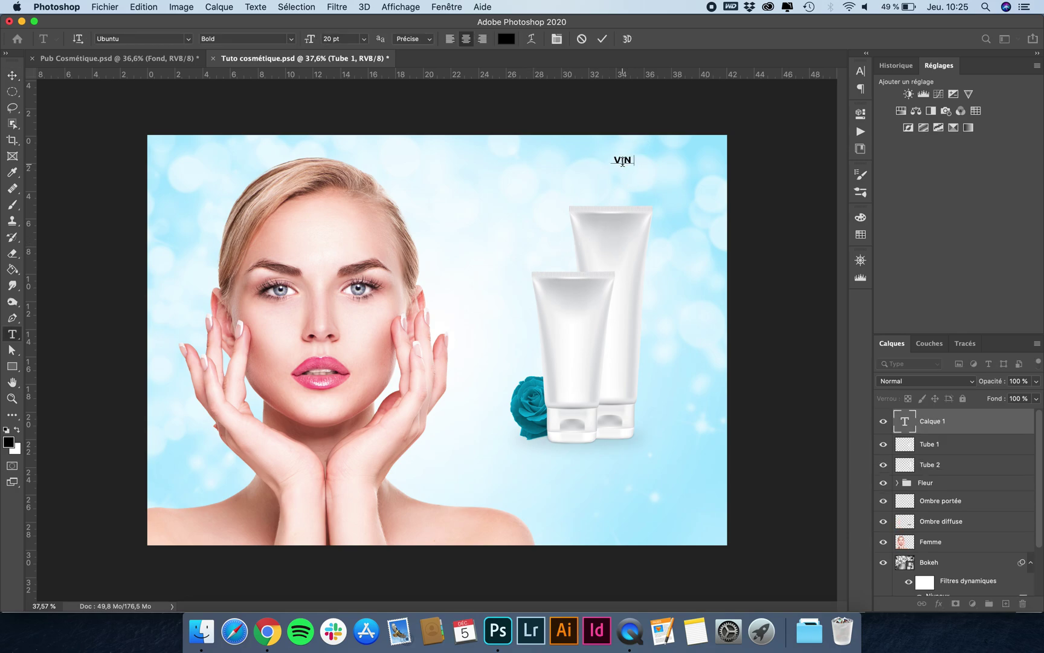
left_click(12, 75)
Open the character settings for the Vinea text and choose the Bold style of the Ubuntu font
scroll(739, 160, "up", 5)
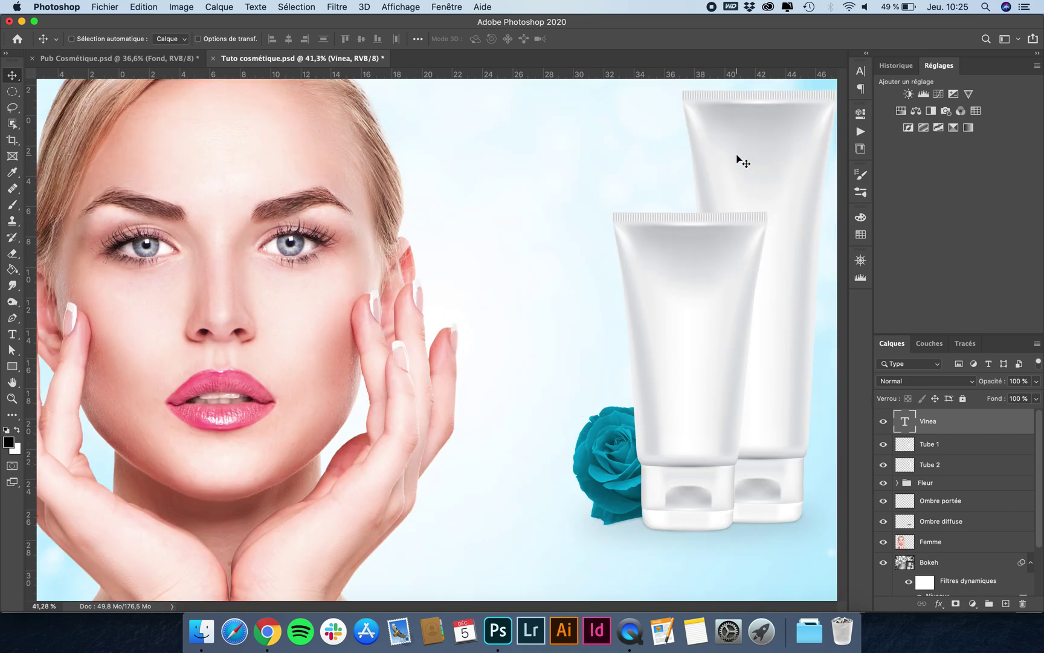
scroll(739, 159, "up", 5)
scroll(739, 160, "right", 4)
scroll(739, 160, "up", 3)
scroll(743, 161, "right", 5)
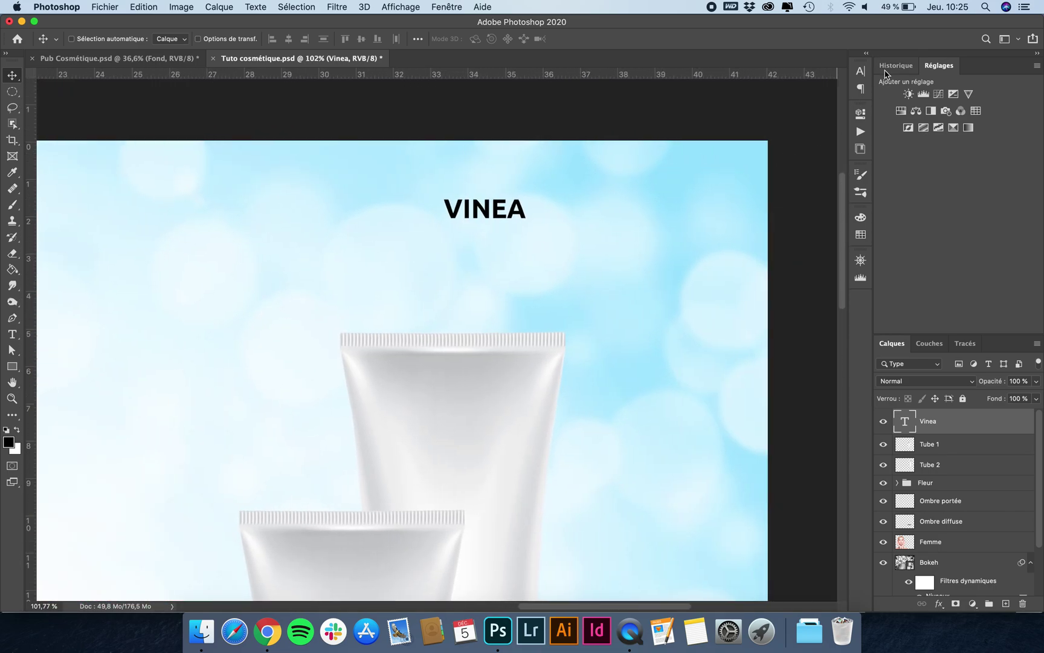
left_click(859, 71)
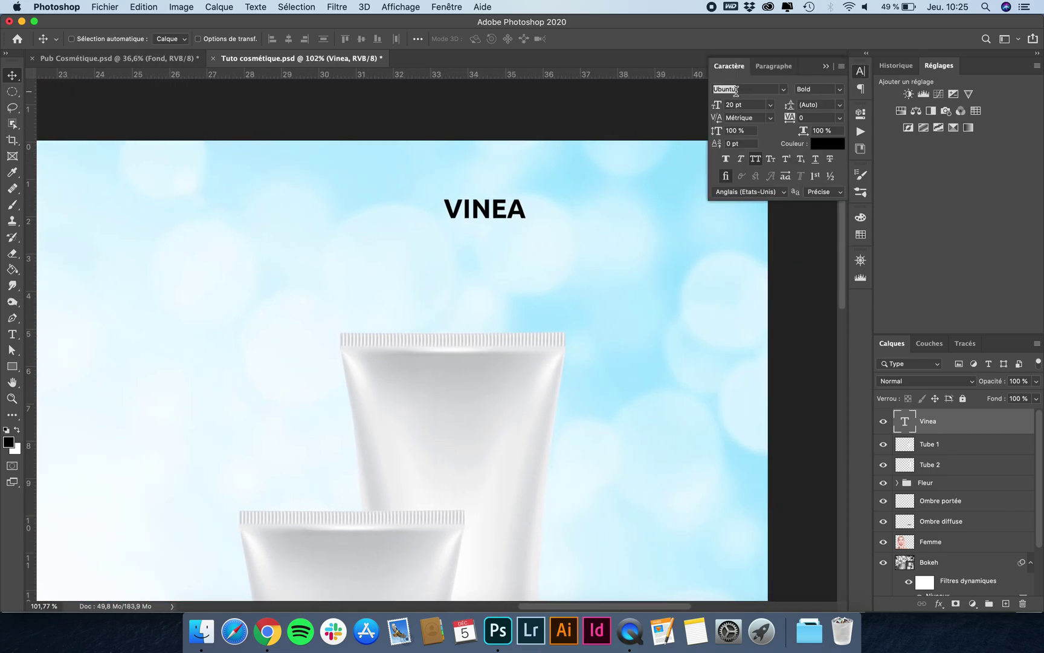
left_click(448, 8)
left_click(447, 8)
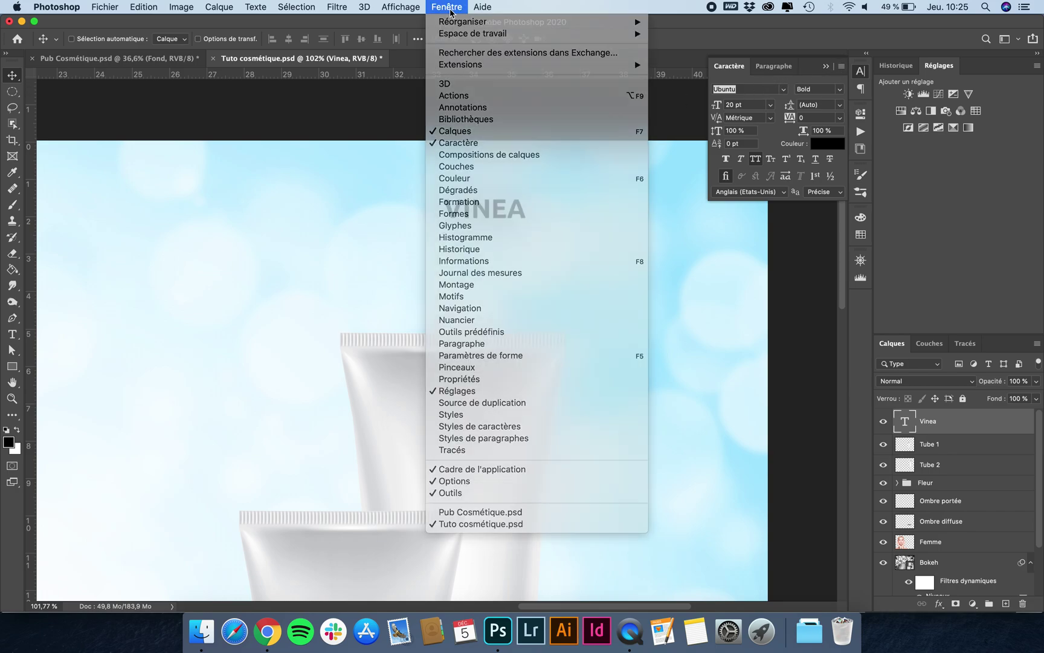
left_click(745, 89)
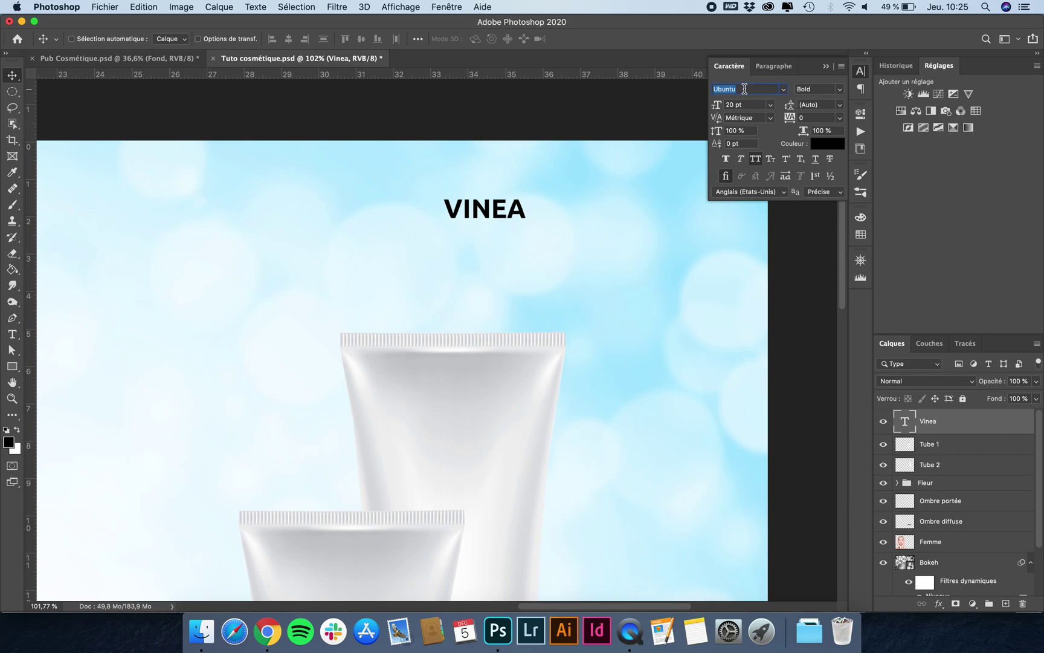
left_click(843, 91)
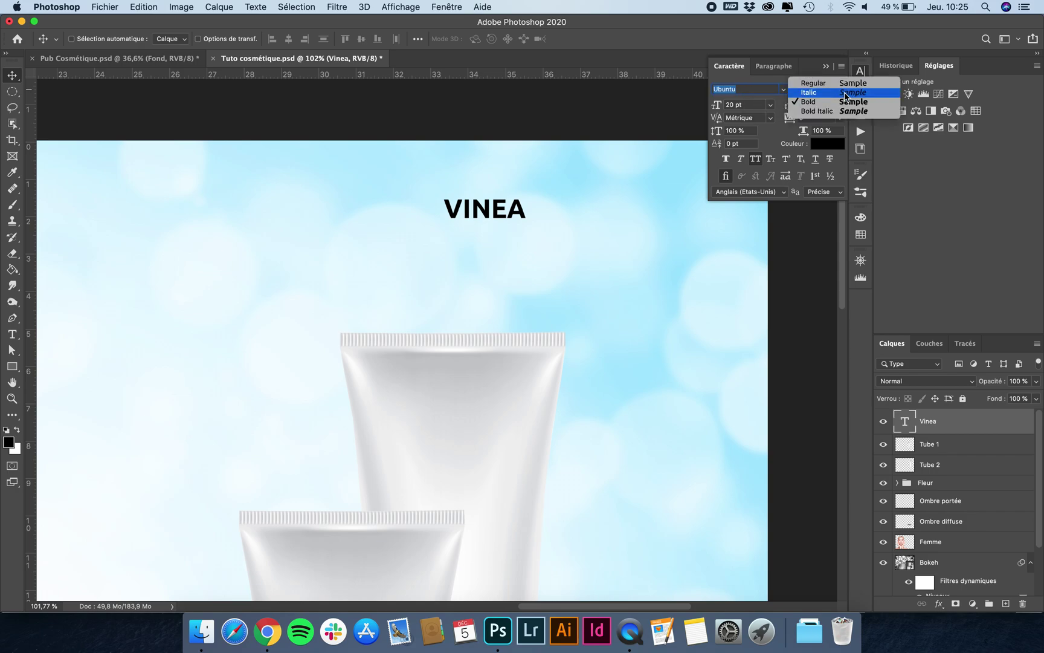
left_click(846, 101)
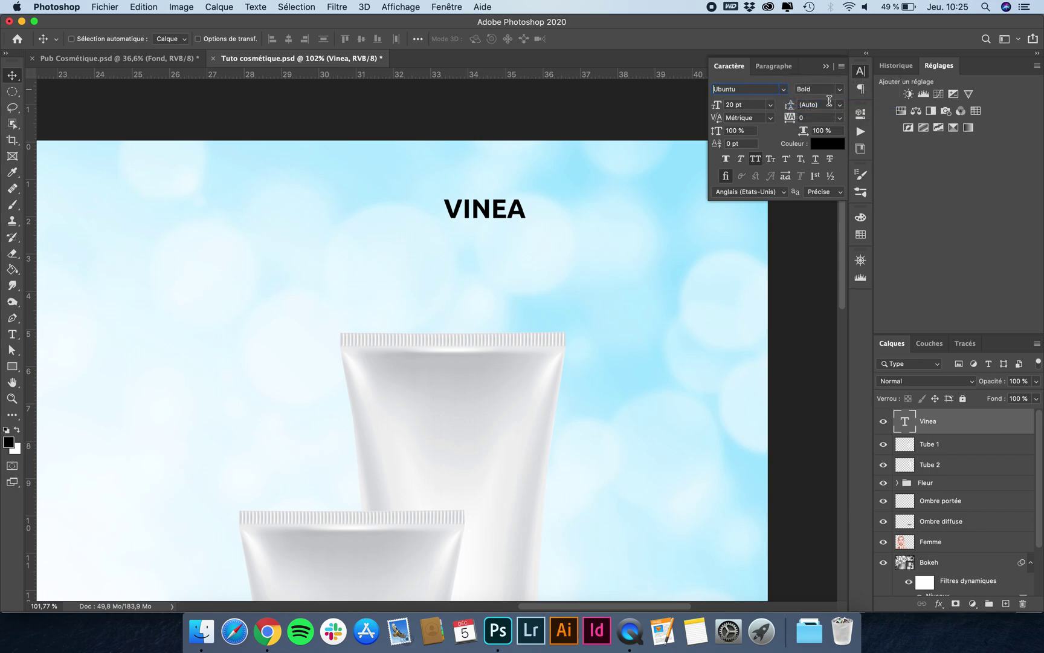
Set the colour of the VINEA text to white, keeping it in all caps
left_click(756, 160)
left_click(755, 159)
left_click(827, 143)
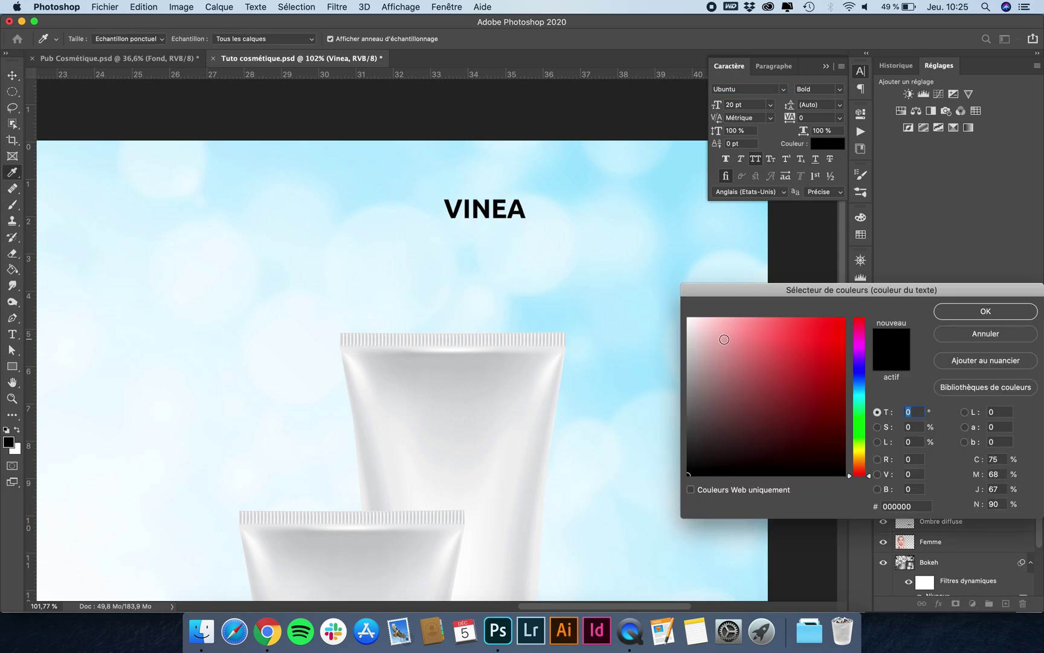
left_click_drag(724, 339, 627, 261)
key("Return")
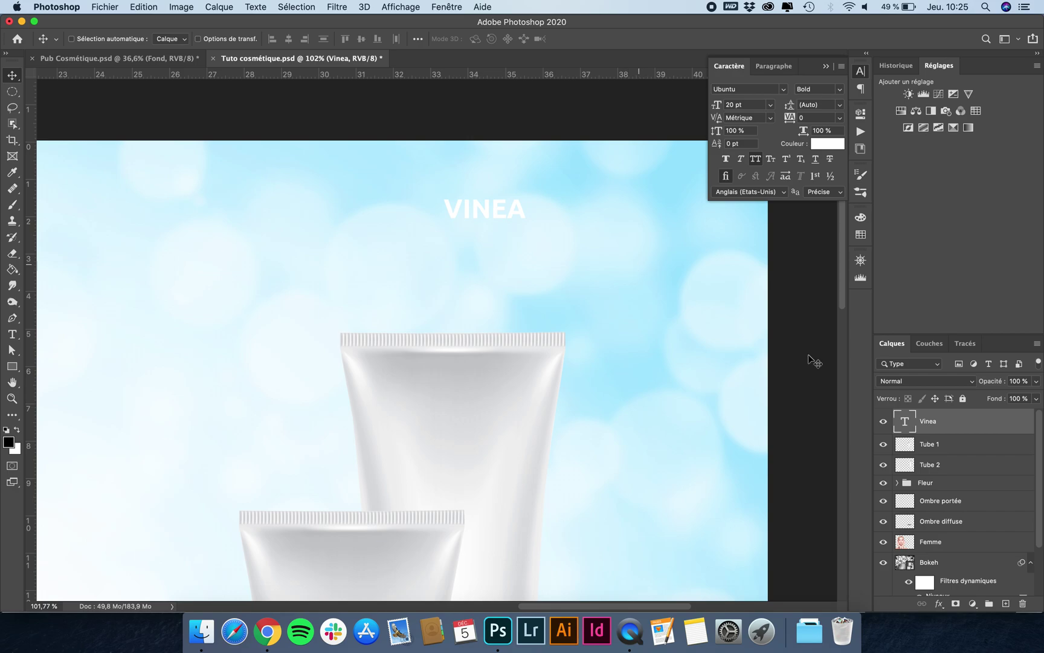
Draw a rectangle shape about 346 × 120 px behind the VINEA text, just above the Tube 1 layer, with no stroke
left_click(951, 447)
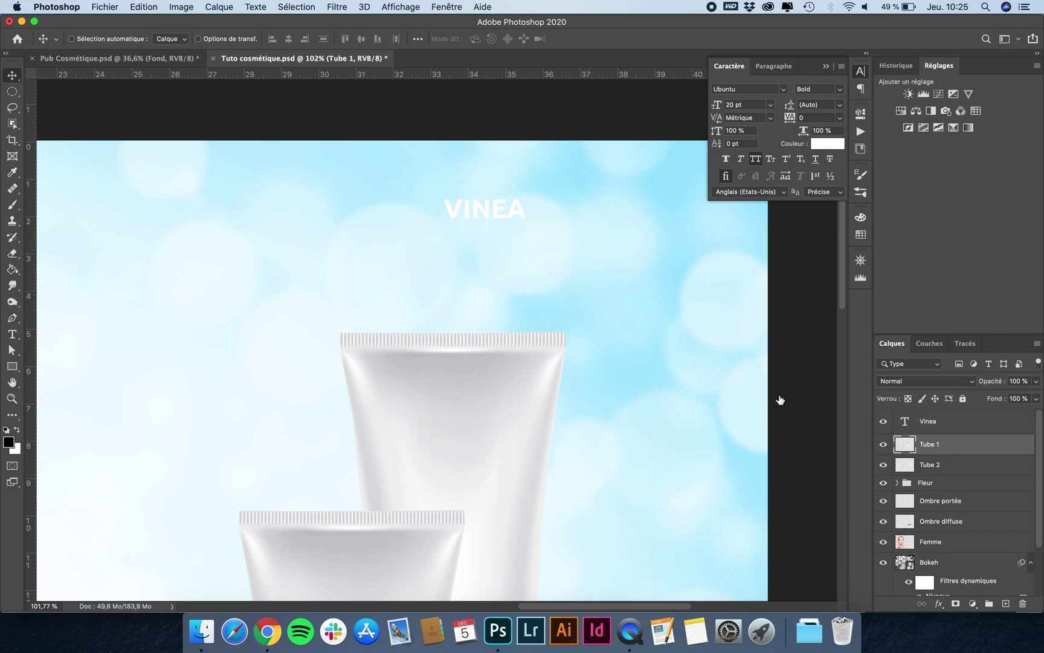
left_click(10, 371)
left_click_drag(9, 373, 57, 368)
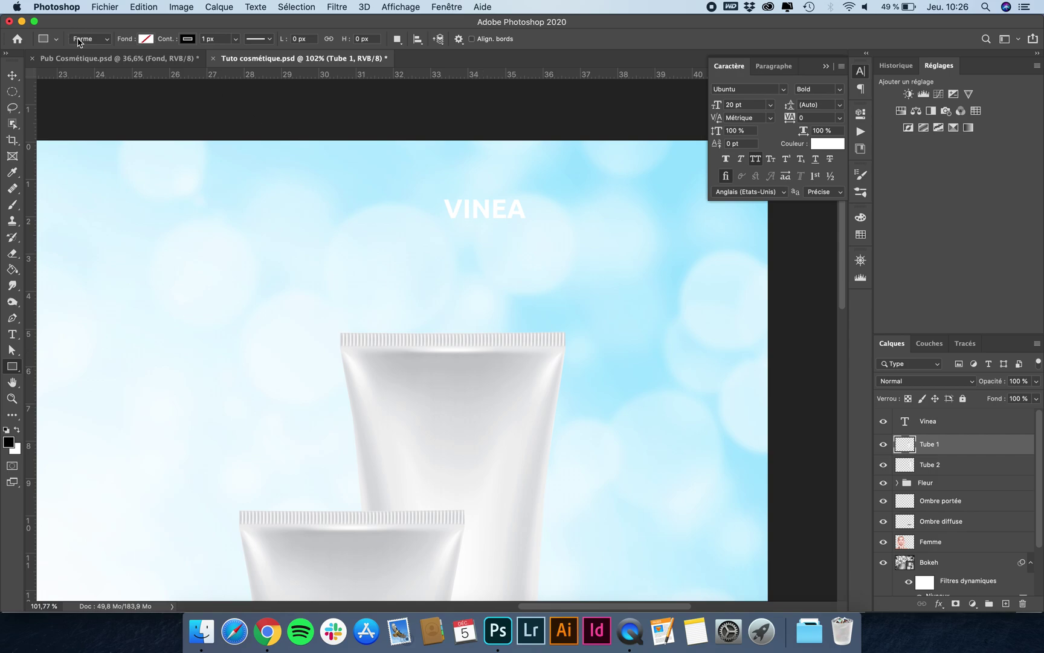
left_click_drag(430, 189, 539, 229)
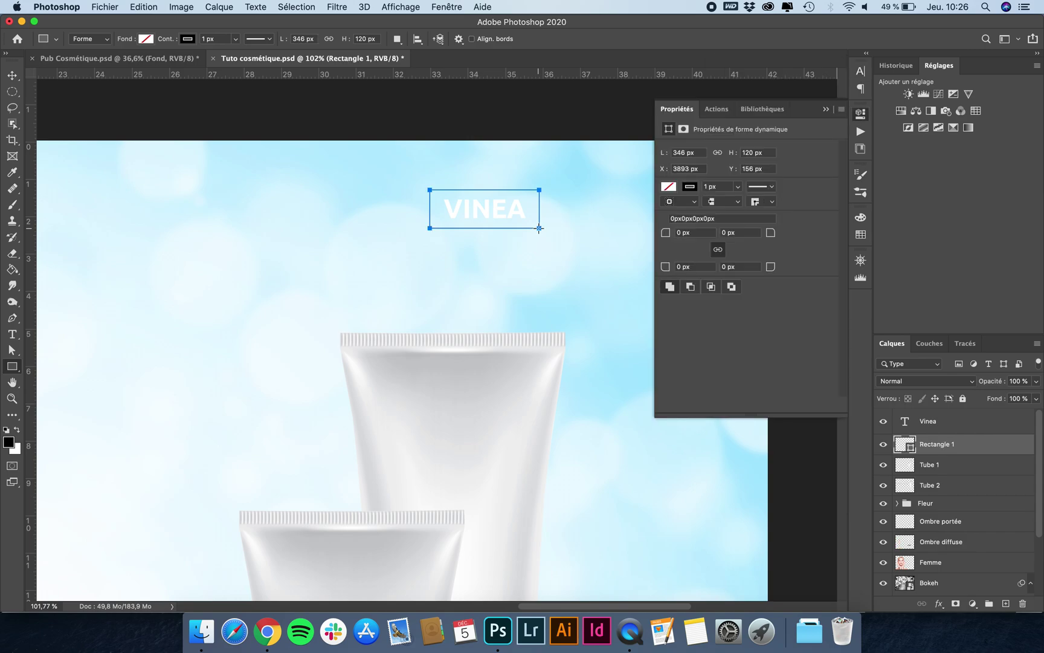
left_click(691, 185)
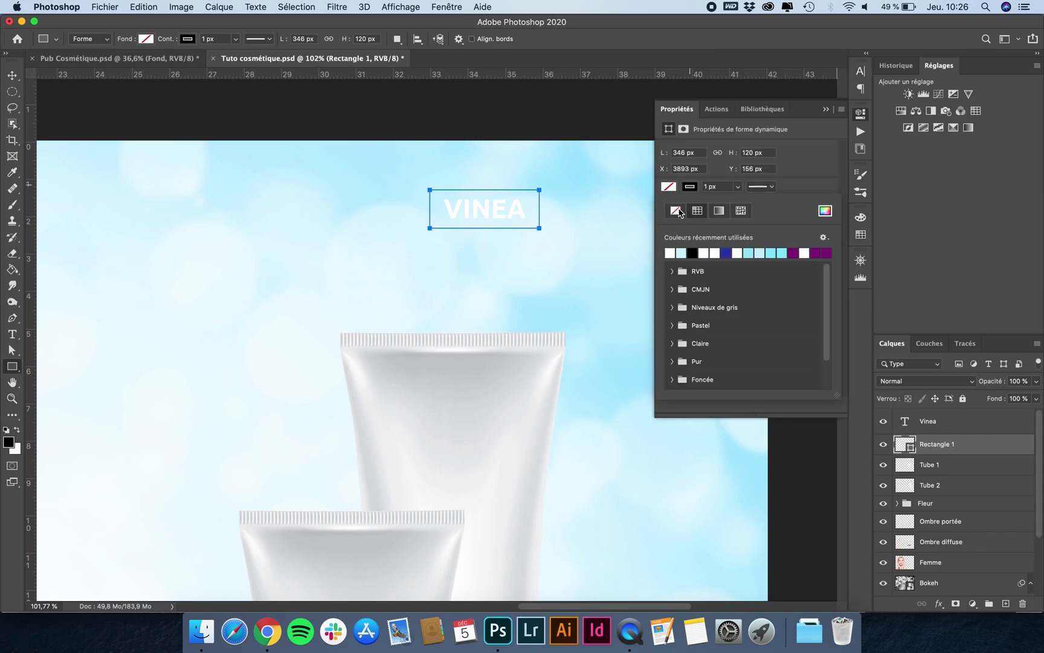
left_click(677, 209)
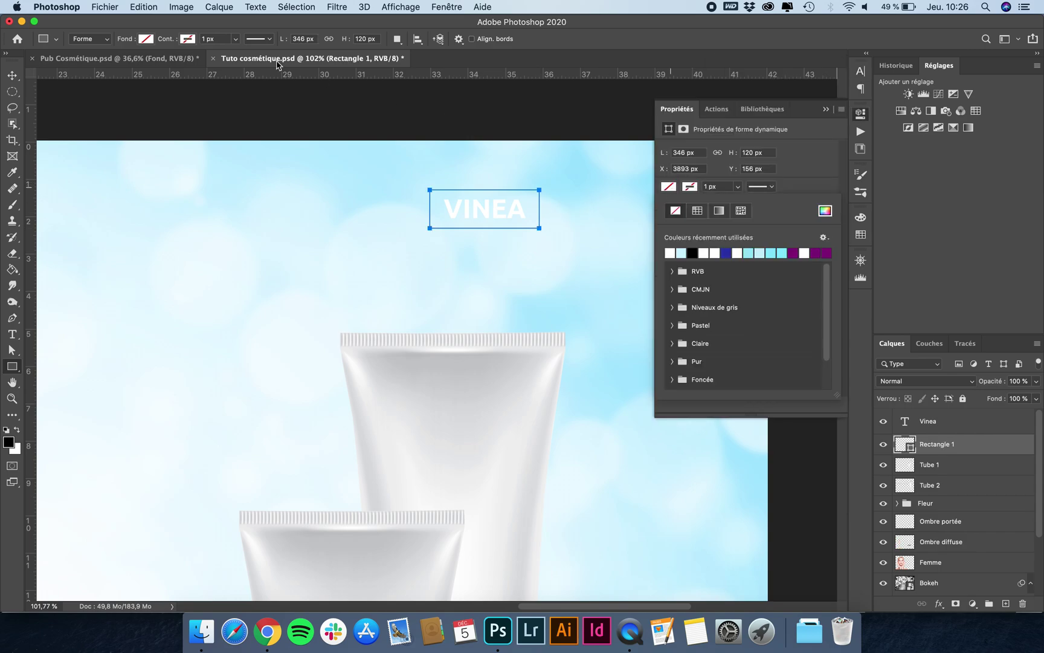
Fill the rectangle behind the VINEA text with the blue colour #206da8
left_click(144, 39)
left_click(223, 64)
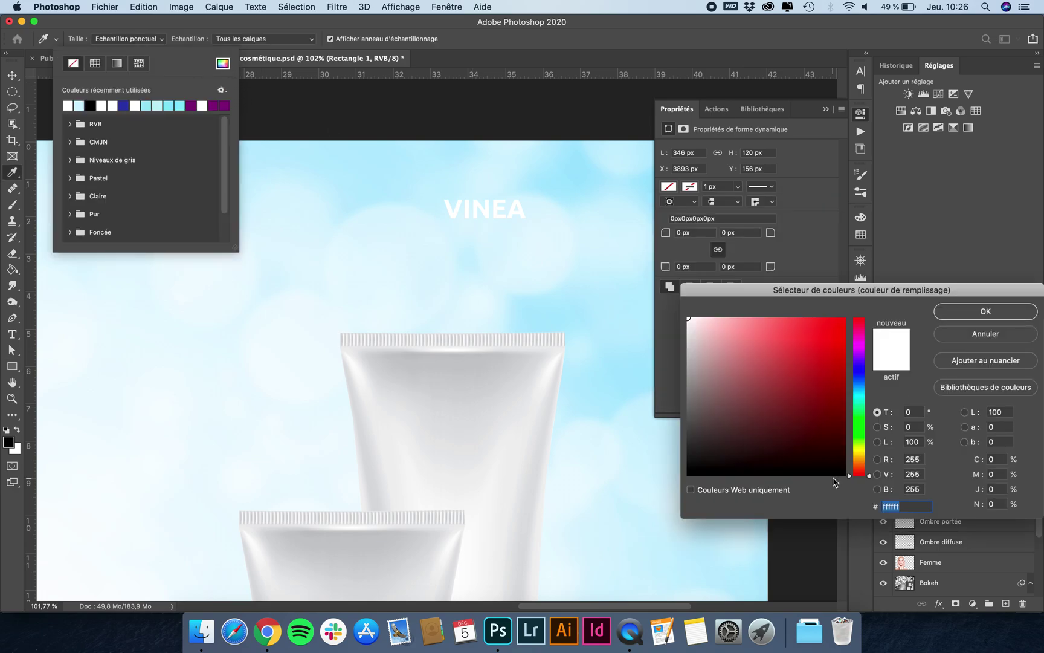
type("2")
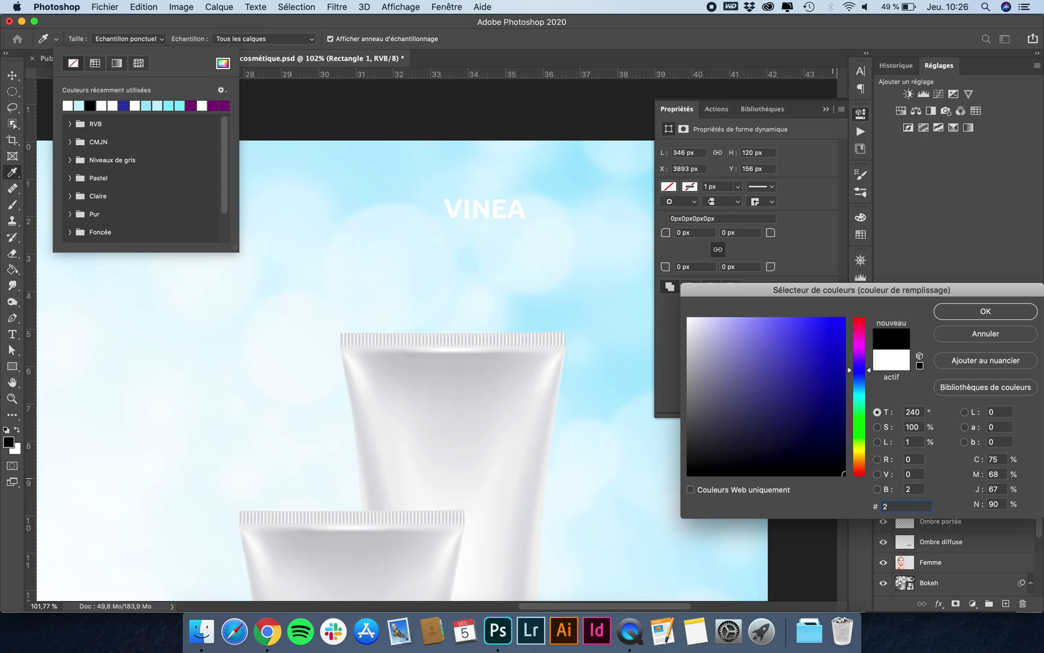
type("06")
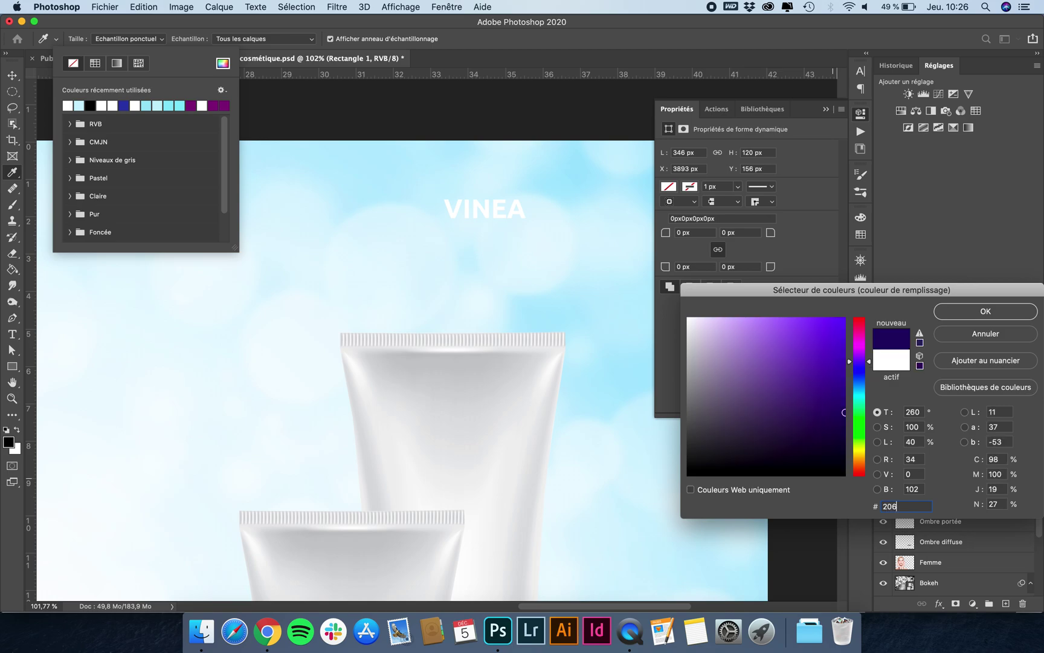
type("da")
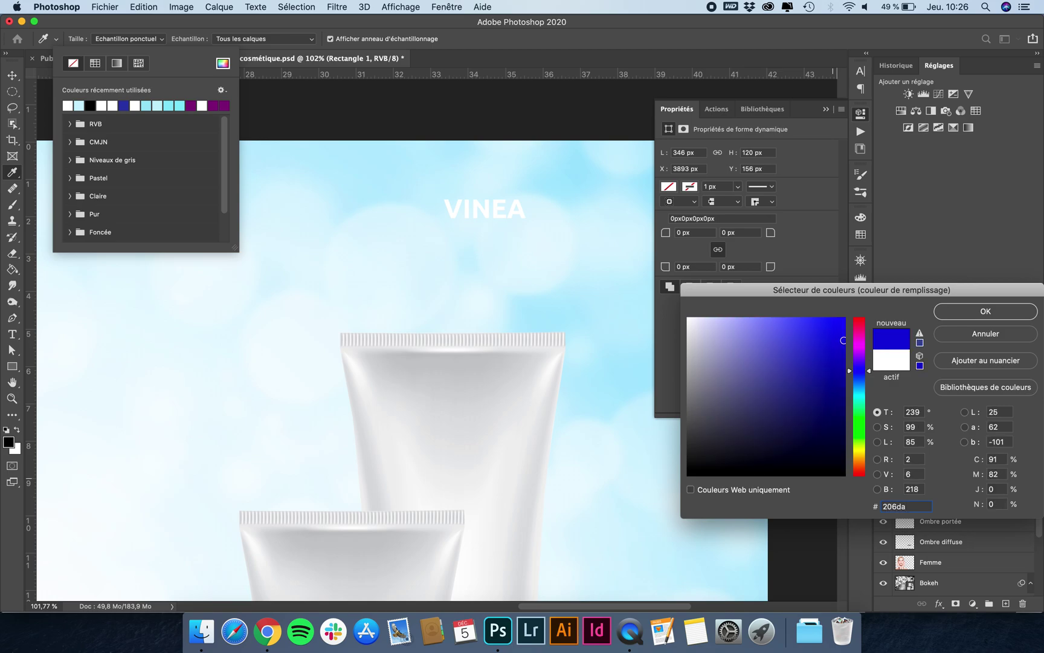
type("b")
left_click(952, 311)
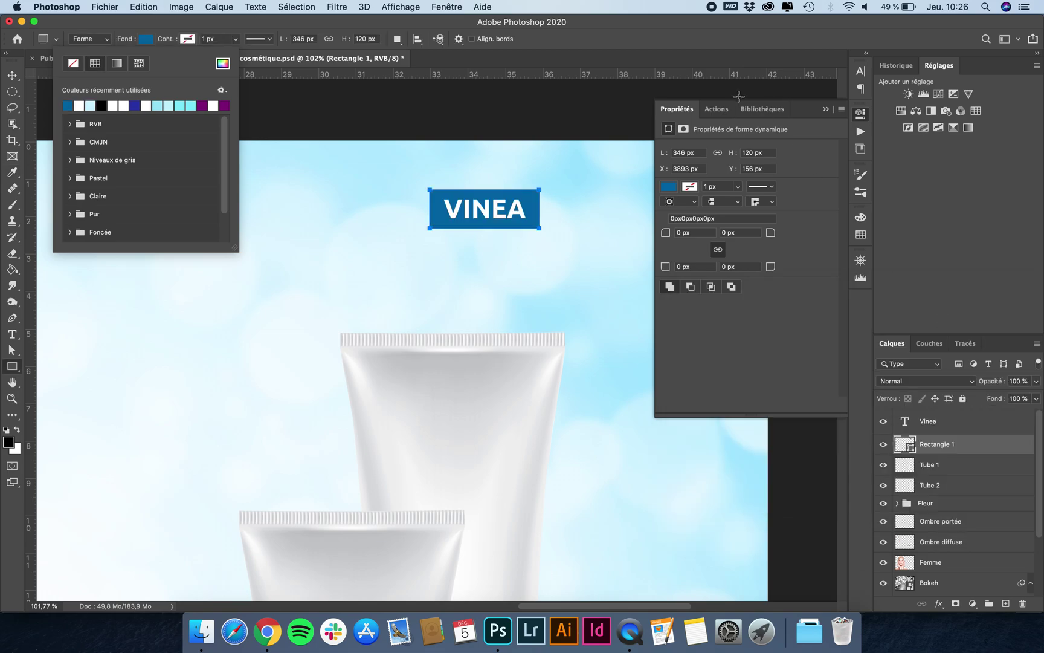
left_click(675, 109)
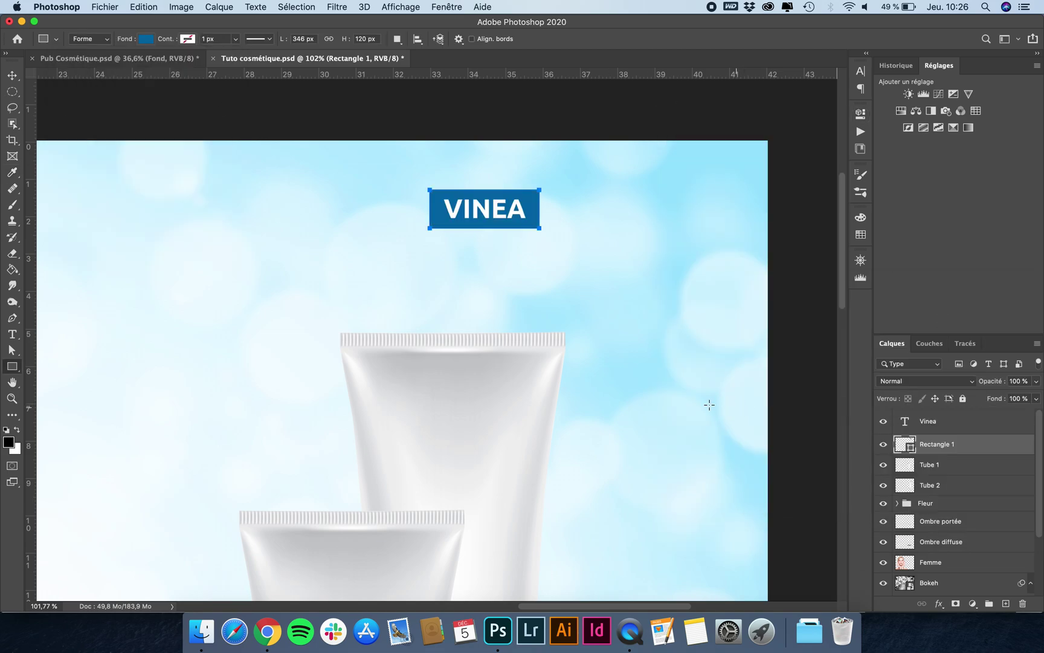
Centre the VINEA text and its rectangle horizontally on each other and move both into the upper-right corner of the ad
left_click(941, 423, "shift")
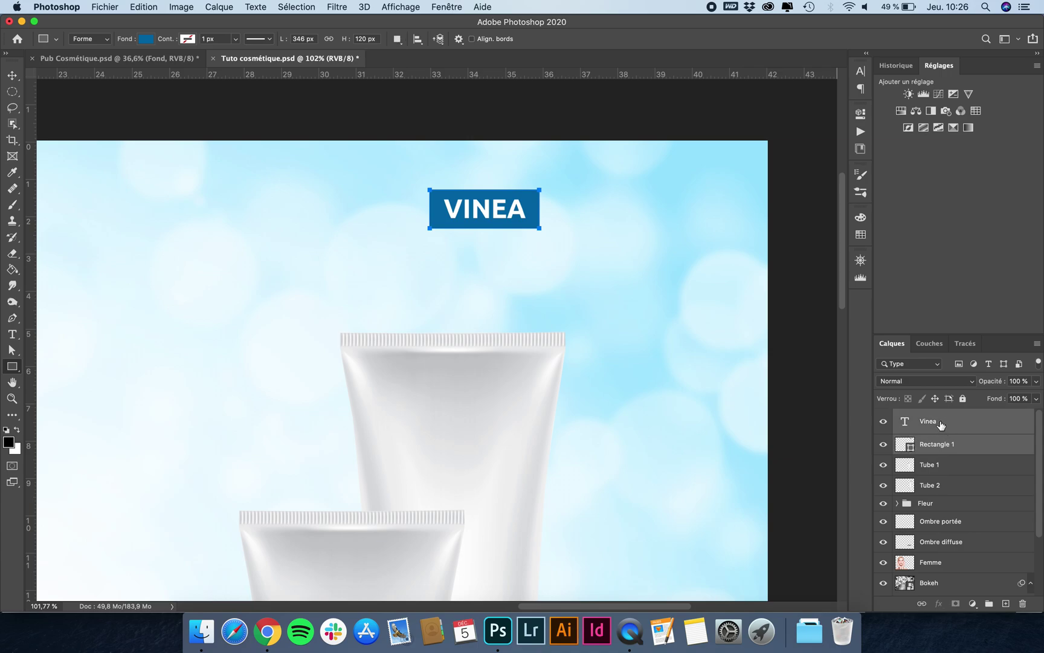
left_click(10, 75)
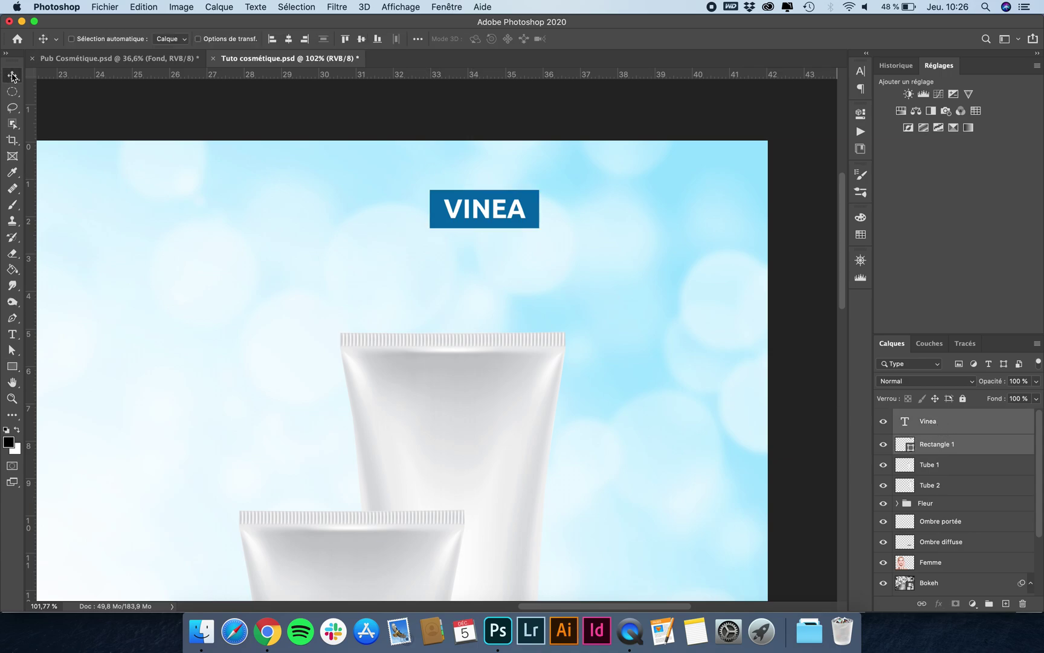
left_click(289, 41)
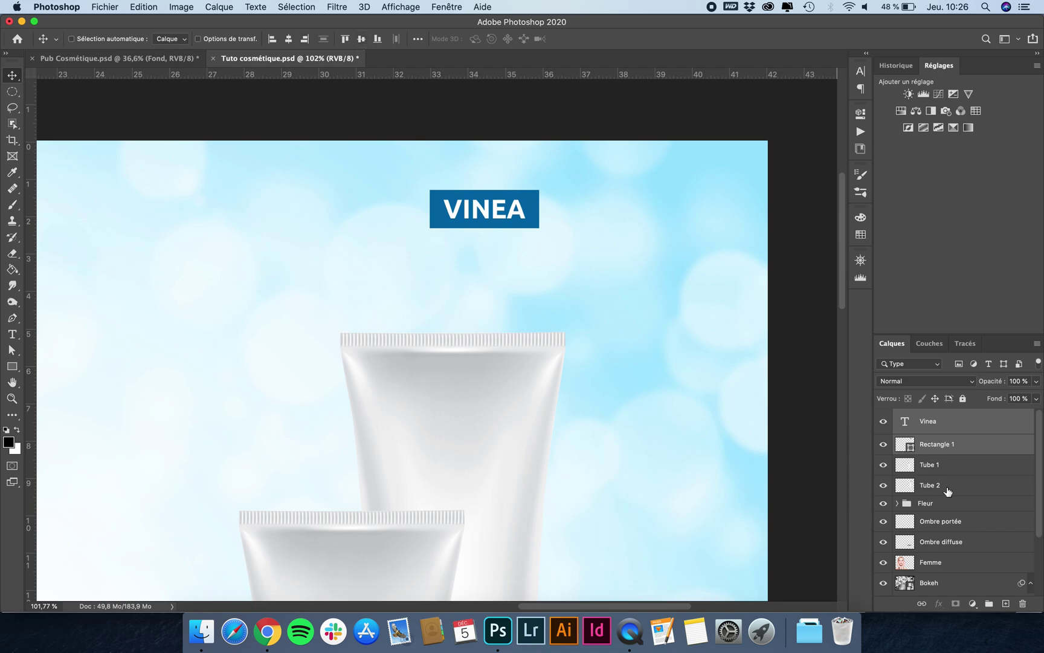
left_click_drag(539, 224, 709, 217)
scroll(708, 217, "down", 5)
scroll(707, 216, "down", 3)
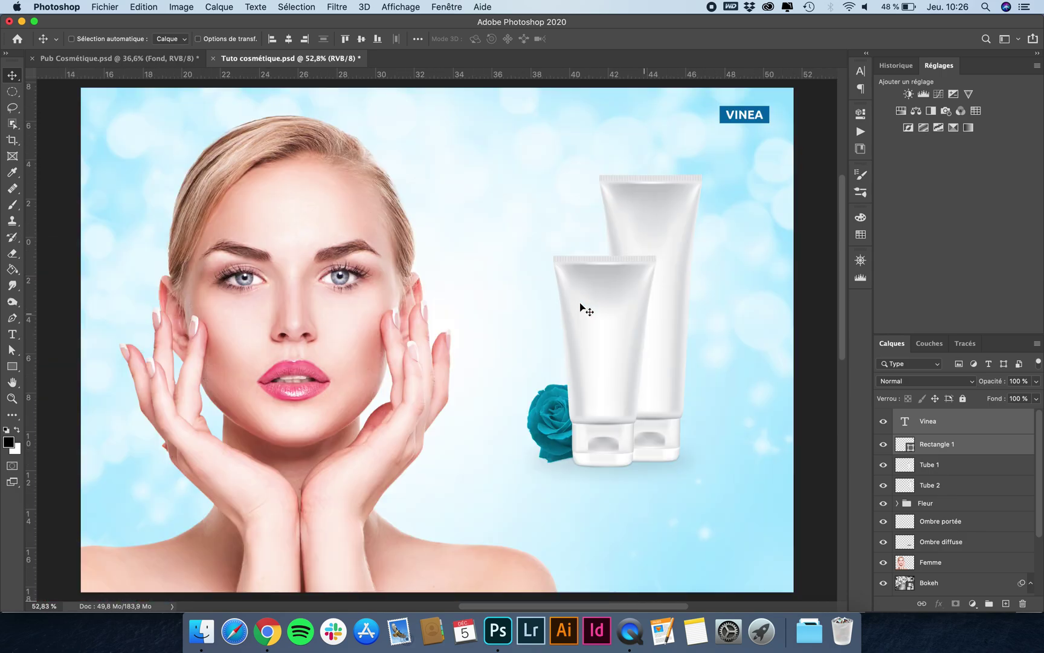
Scale the VINEA text and its rectangle together to about 137% and nudge them into place
key("super+t")
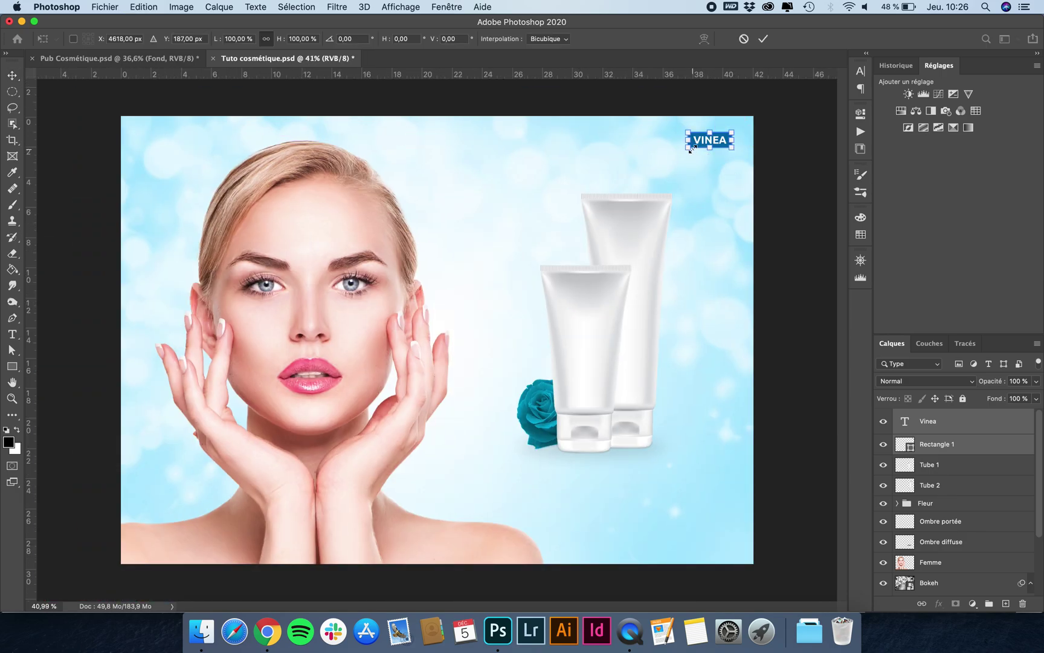
left_click_drag(687, 148, 672, 153)
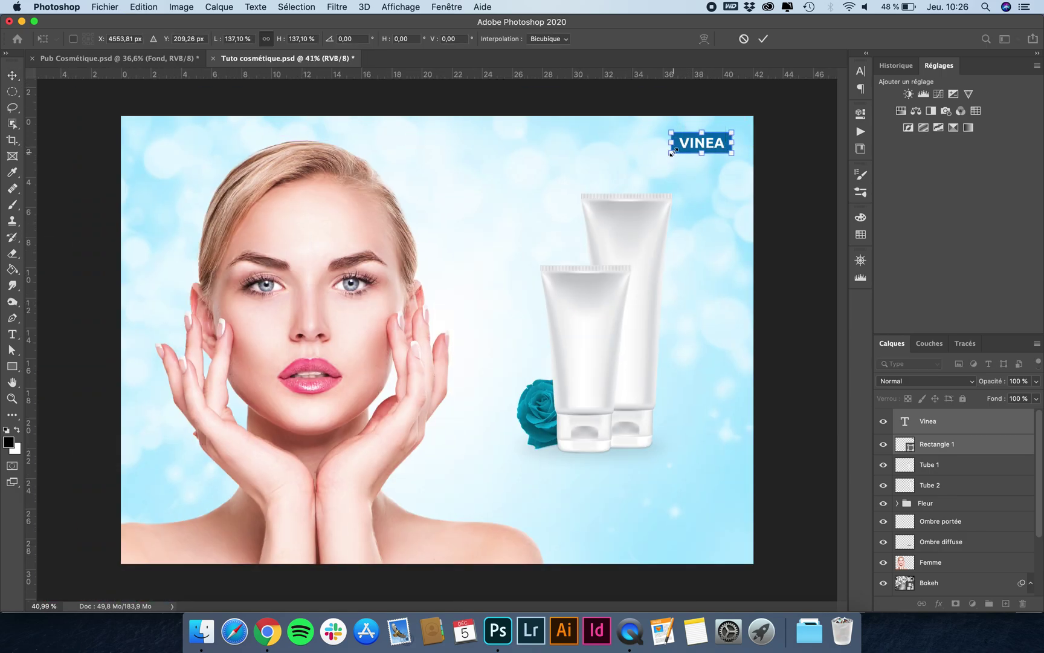
key("Return")
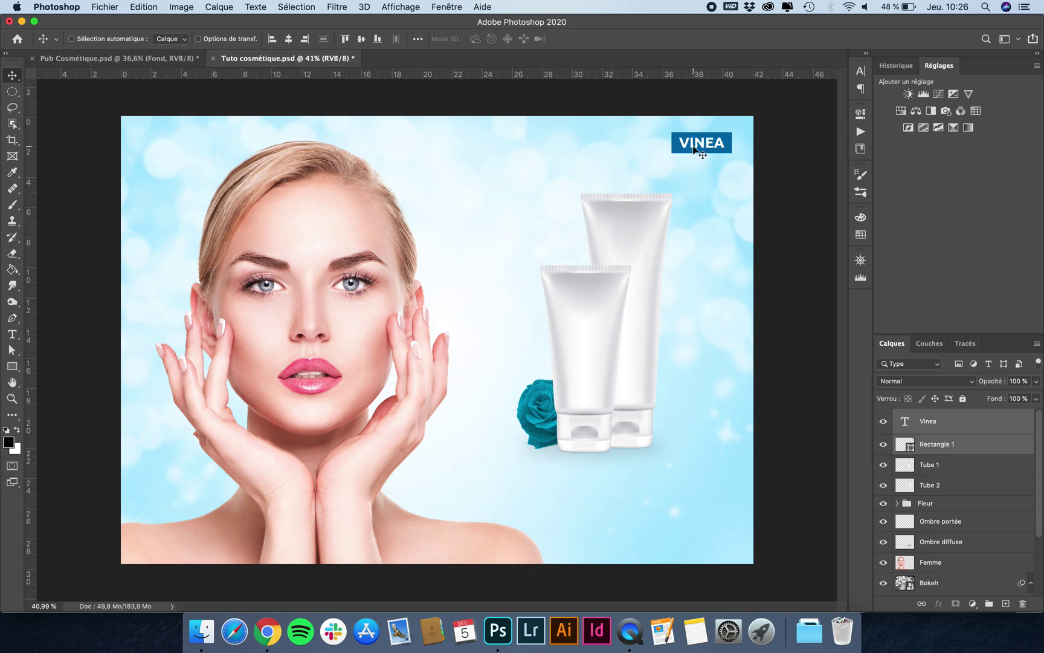
left_click_drag(694, 149, 696, 150)
Group the VINEA text and rectangle layers and name the group Logo
left_click(989, 603)
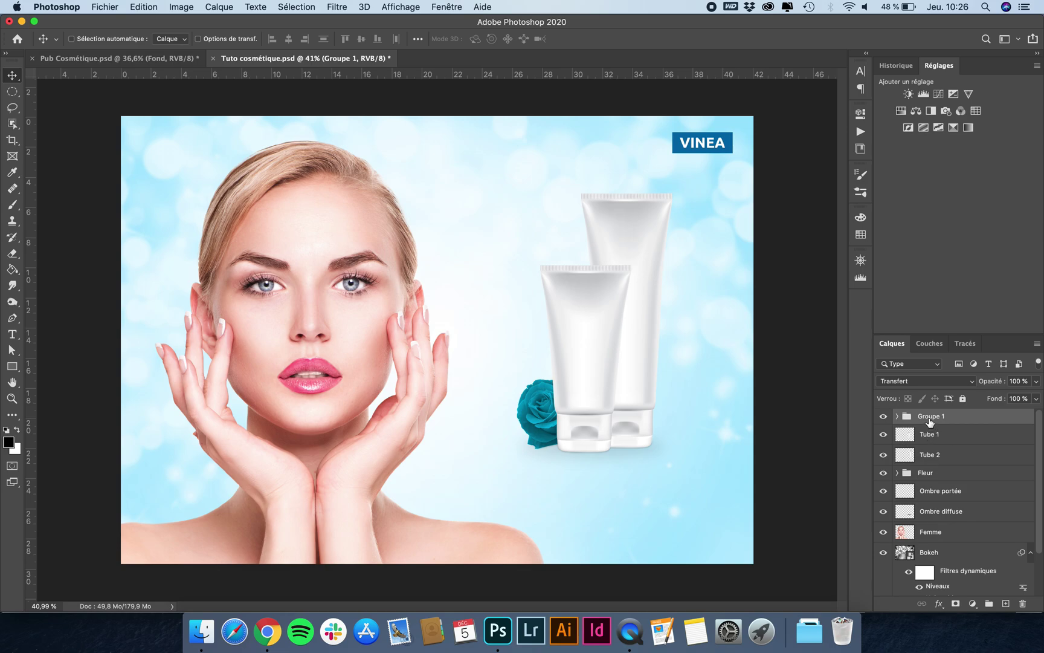
double_click(930, 416)
type("Logo")
key("Return")
Add the text "Prenez soin de votre peau." below the tubes, on a new layer directly above the Femme layer
scroll(929, 495, "down", 2)
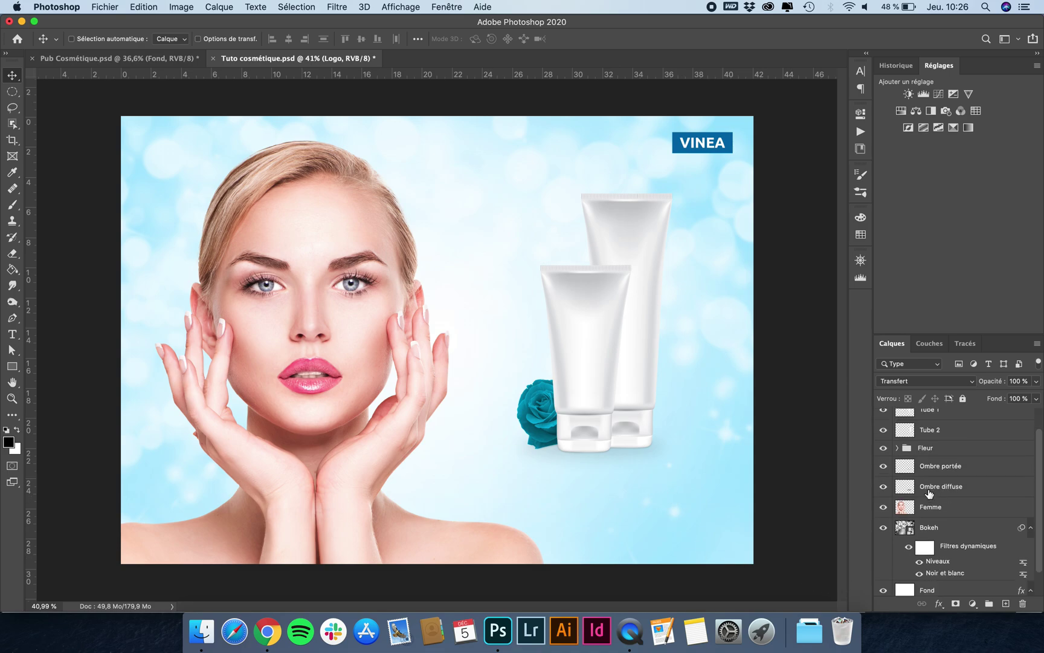
left_click(940, 511)
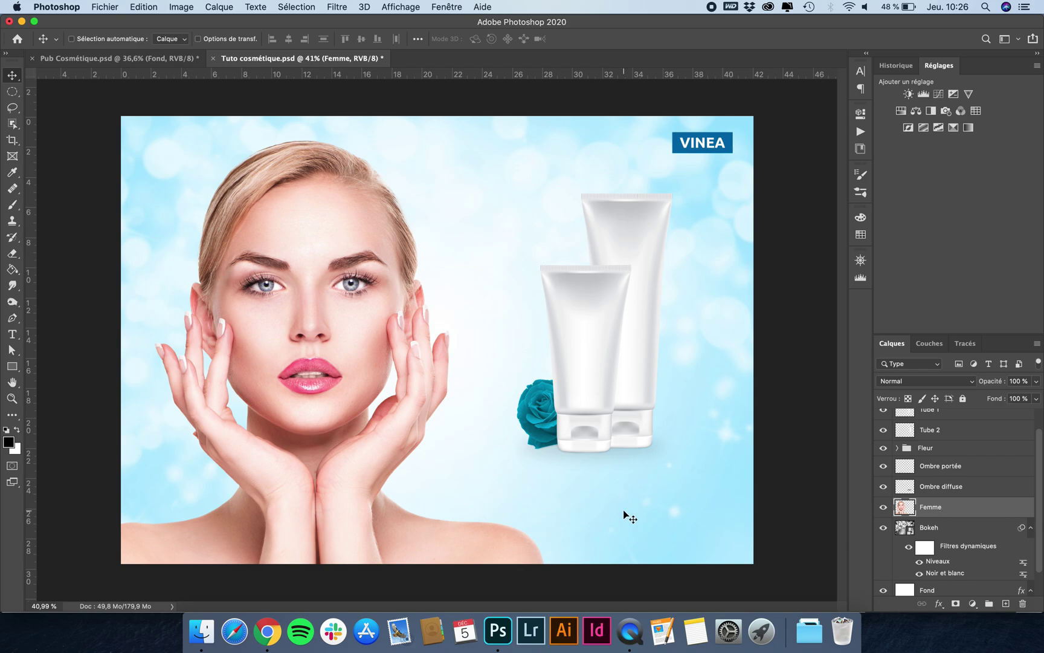
key("t")
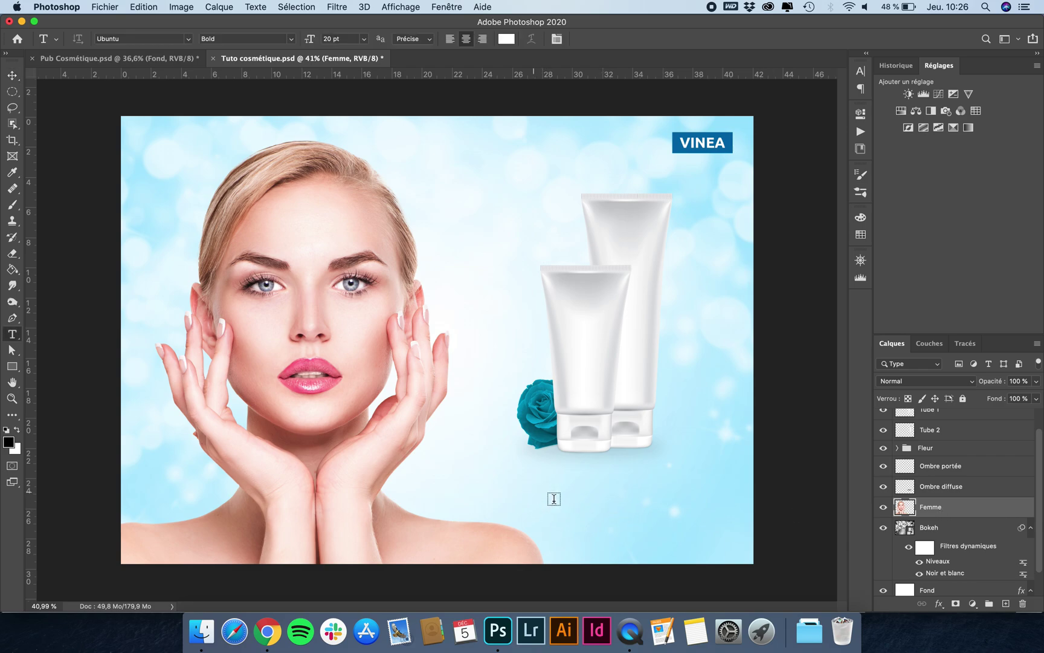
left_click(516, 498)
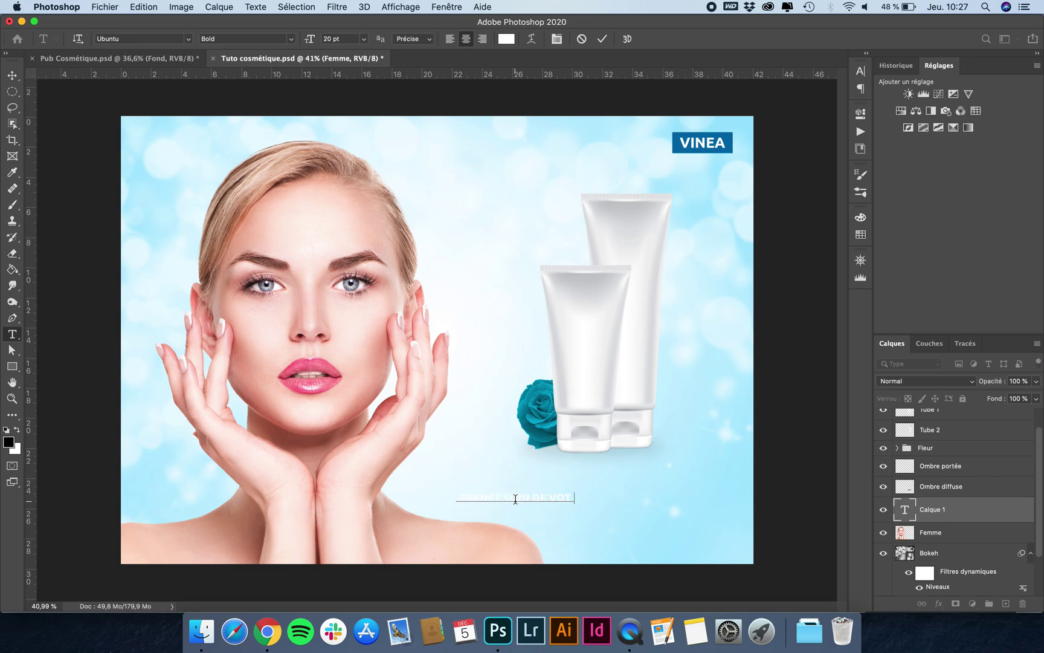
left_click(13, 74)
Colour the slogan with the blue #206da8 sampled from the logo's rectangle
left_click(860, 71)
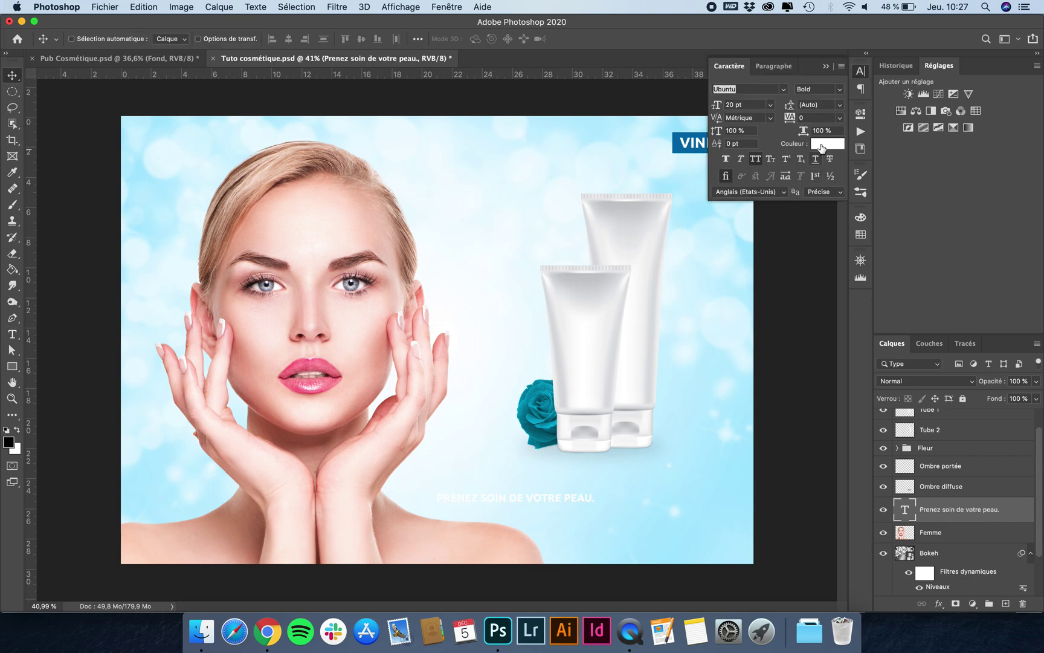
left_click(822, 144)
left_click(683, 143)
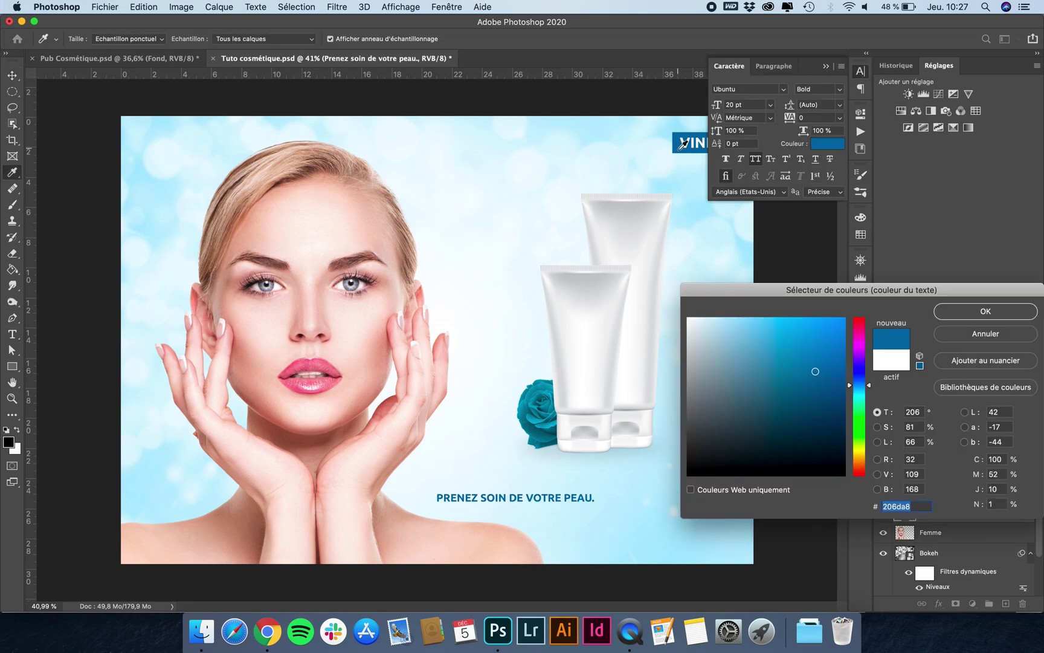
key("Return")
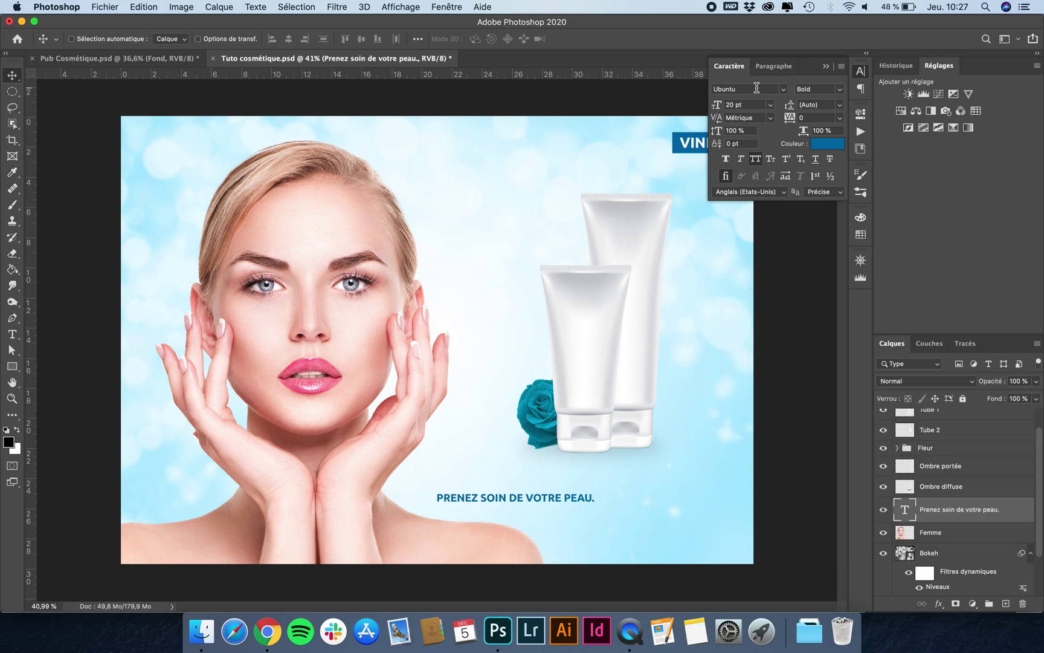
Set the slogan's font to Playfair Display Regular and turn off all caps
left_click(756, 89)
type("ply")
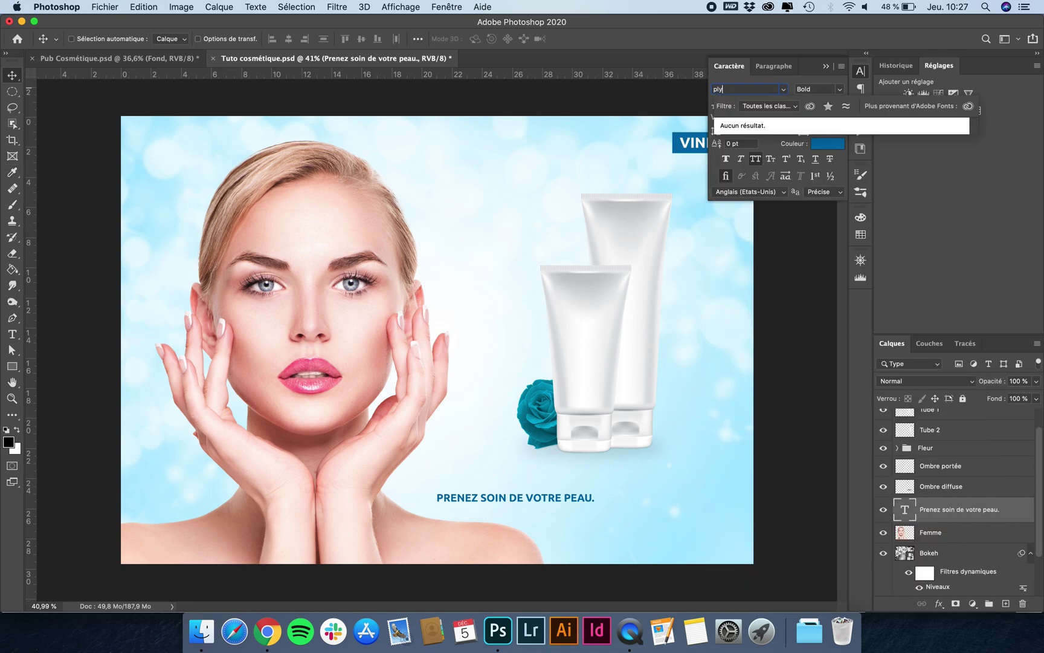
key("BackSpace")
key("BackSpace")
type("l")
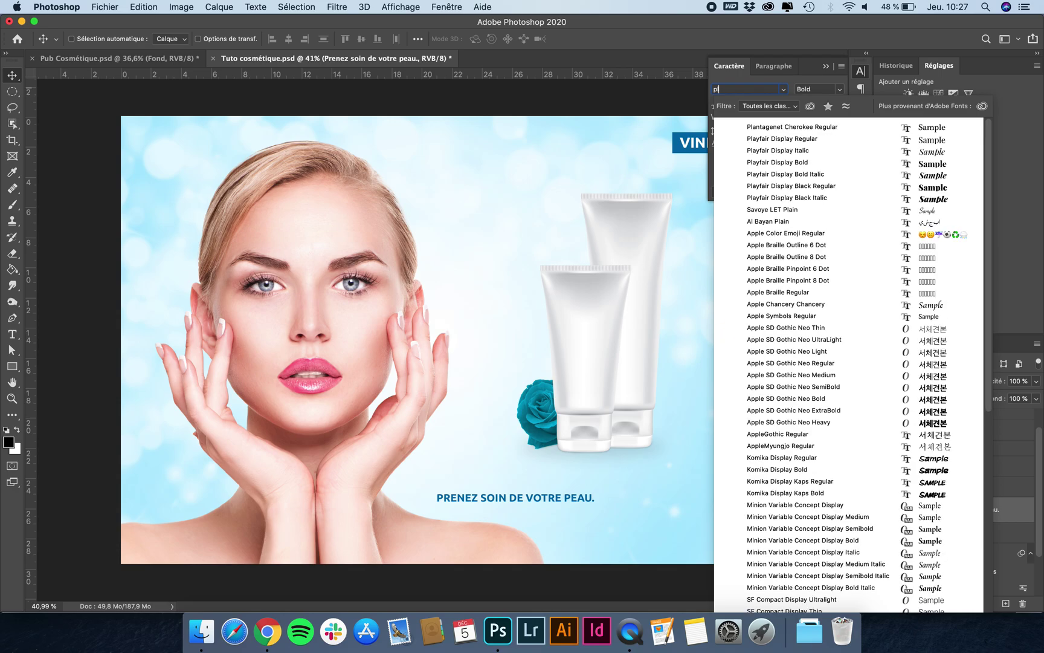
type("ayfair Display")
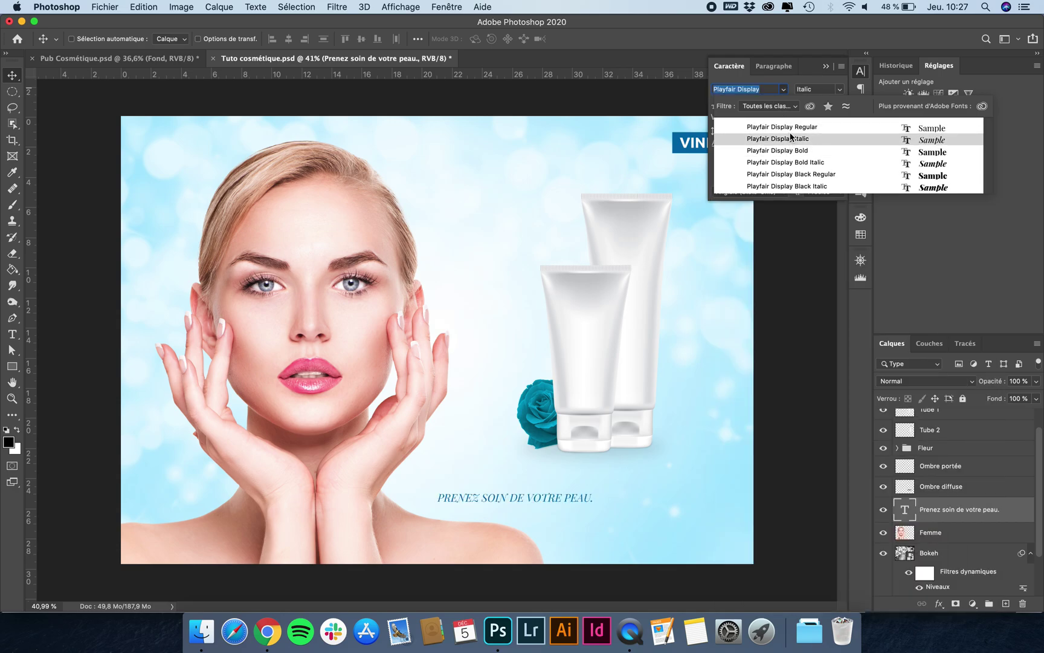
key("Up")
key("Return")
left_click(755, 160)
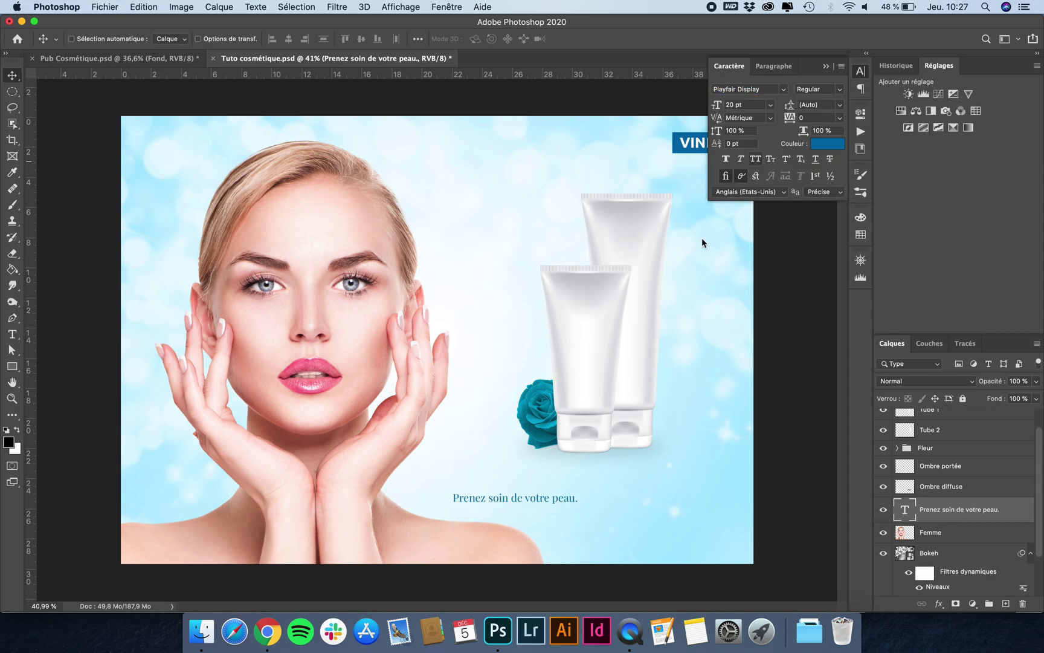
Position the slogan directly beneath the tubes and enlarge it to 30 pt, then 40 pt
left_click(734, 105)
type("30")
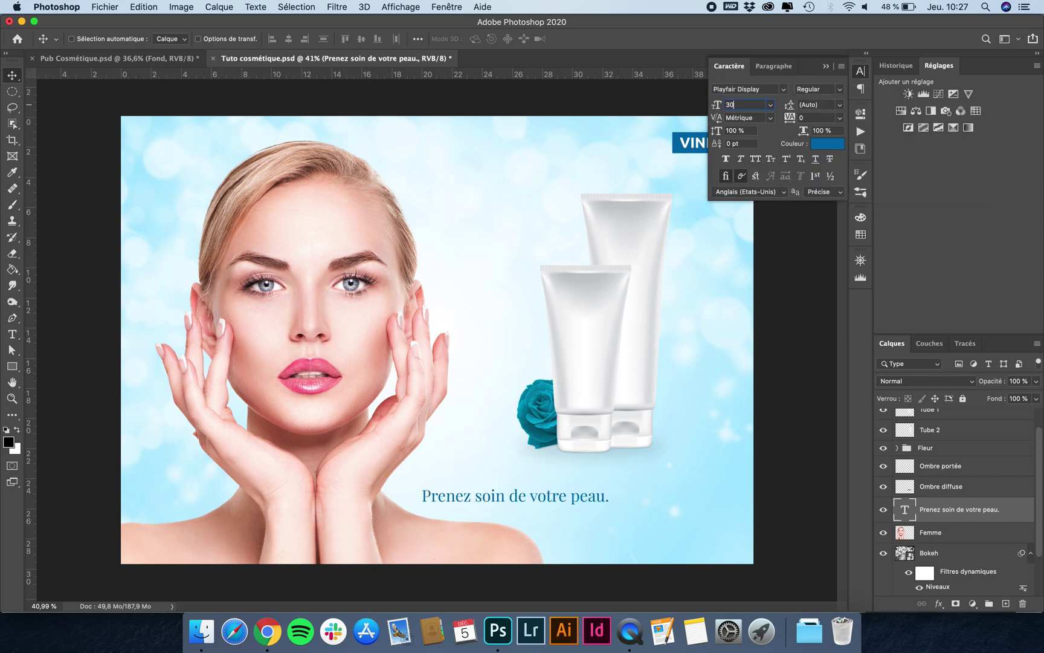
left_click_drag(503, 445, 581, 426)
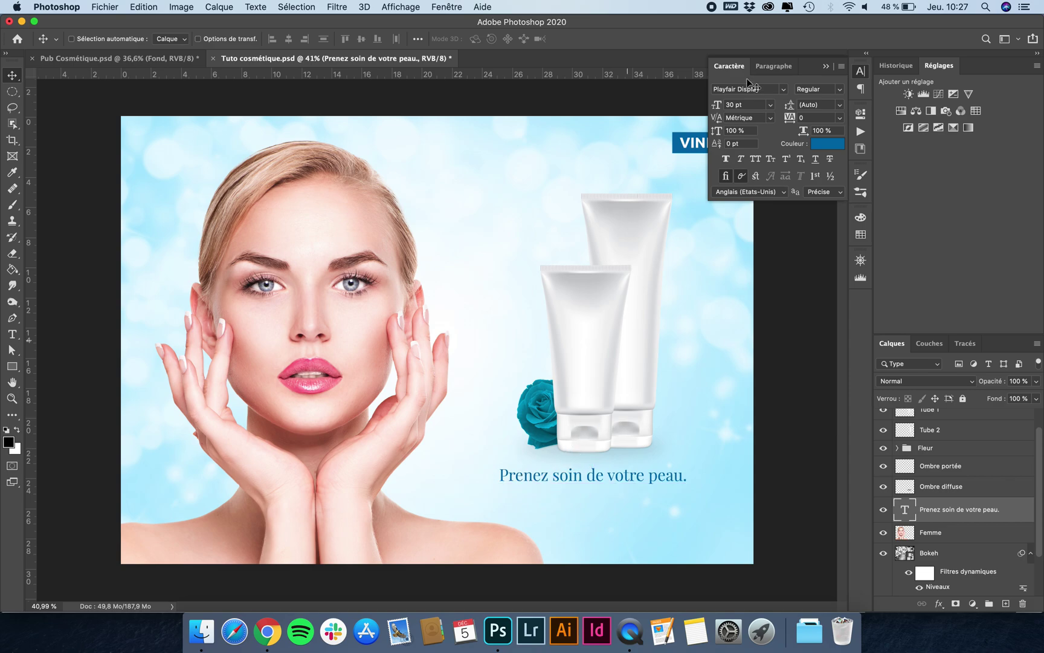
left_click(748, 106)
type("40")
key("Return")
Duplicate the slogan's text layer and place the copy as a second line directly below the first
left_click_drag(516, 440, 544, 481)
key("super+j")
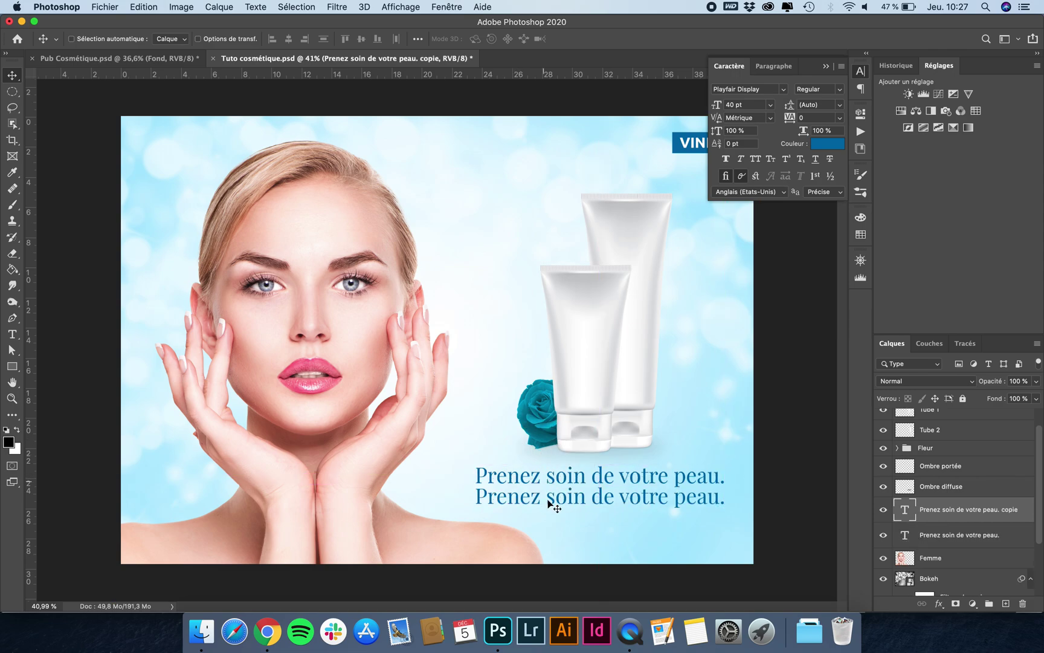
Replace the text of the copied slogan line with "Nouvelles crèmes hydratantes"
key("t")
double_click(548, 496)
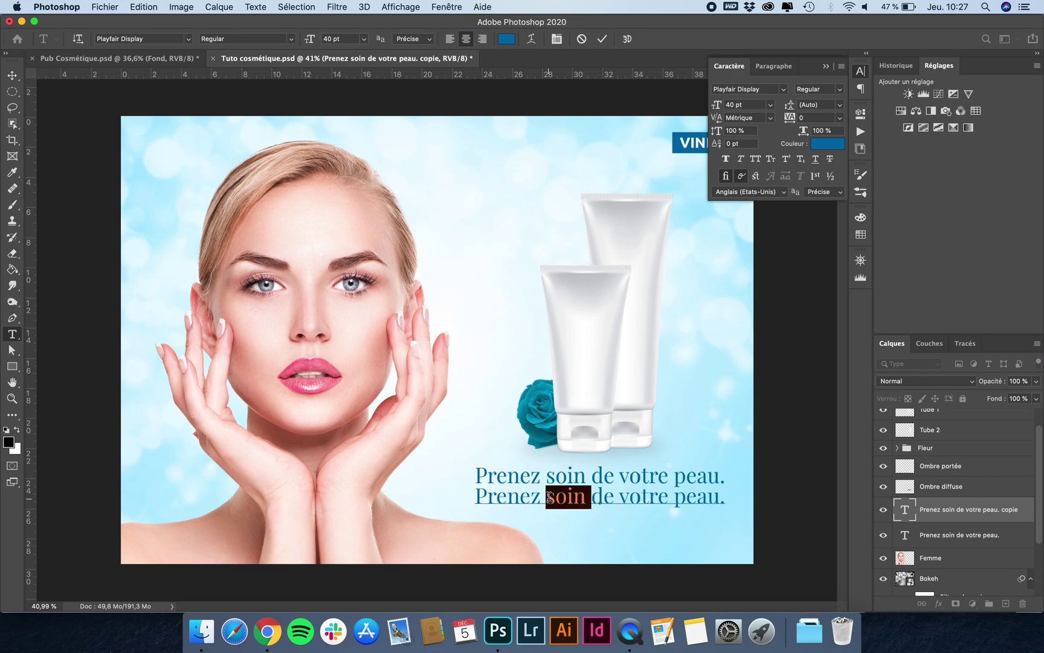
triple_click(549, 496)
type("Nouve")
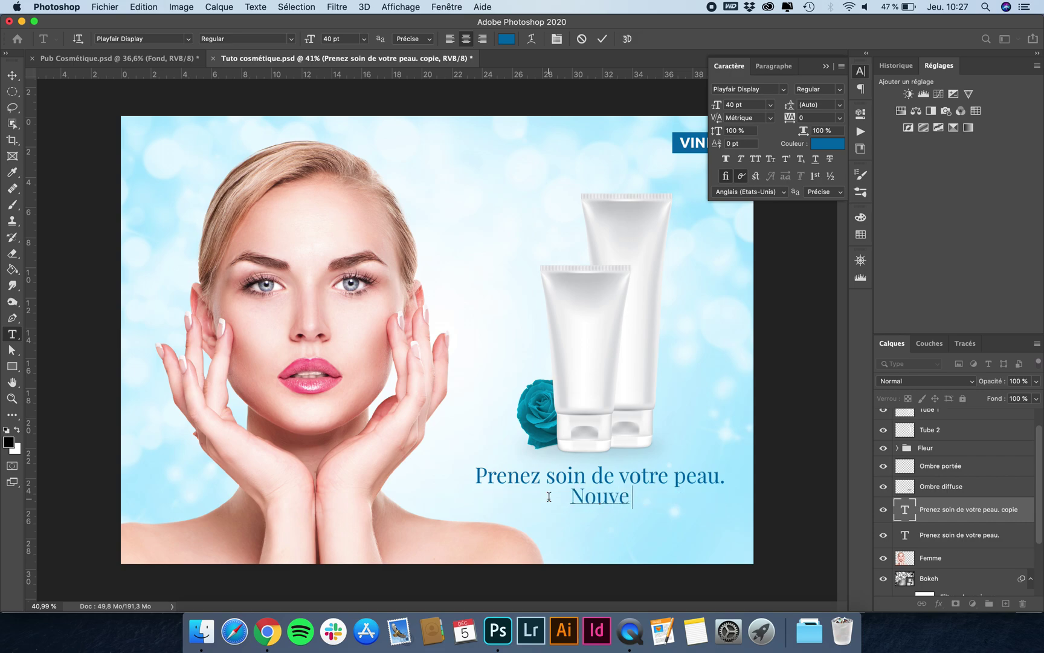
type("lles crèmes h")
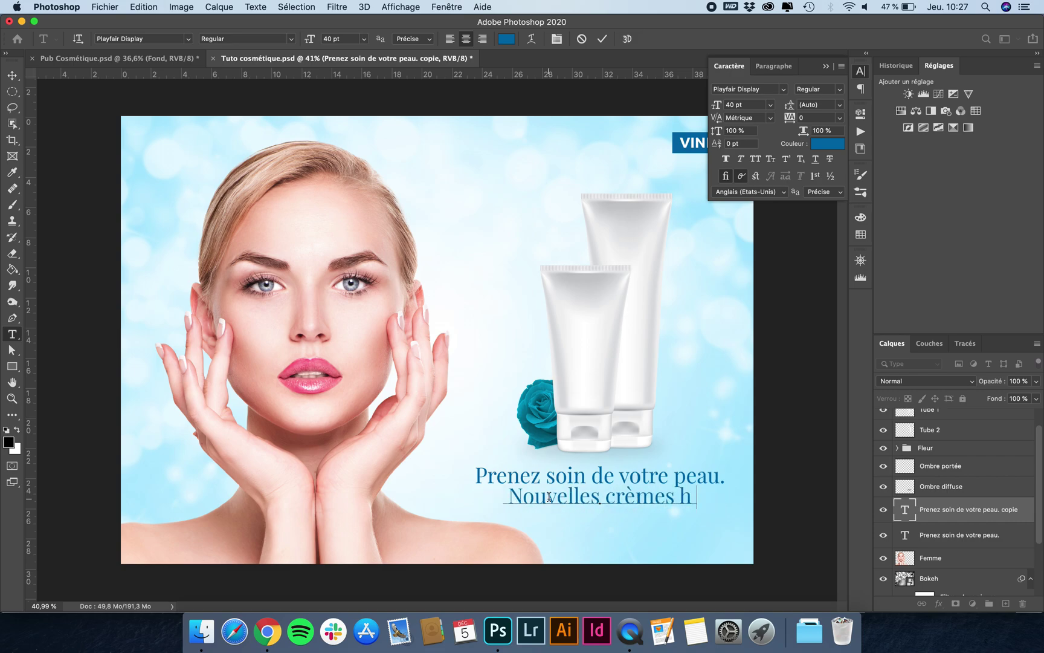
type("ydratantes")
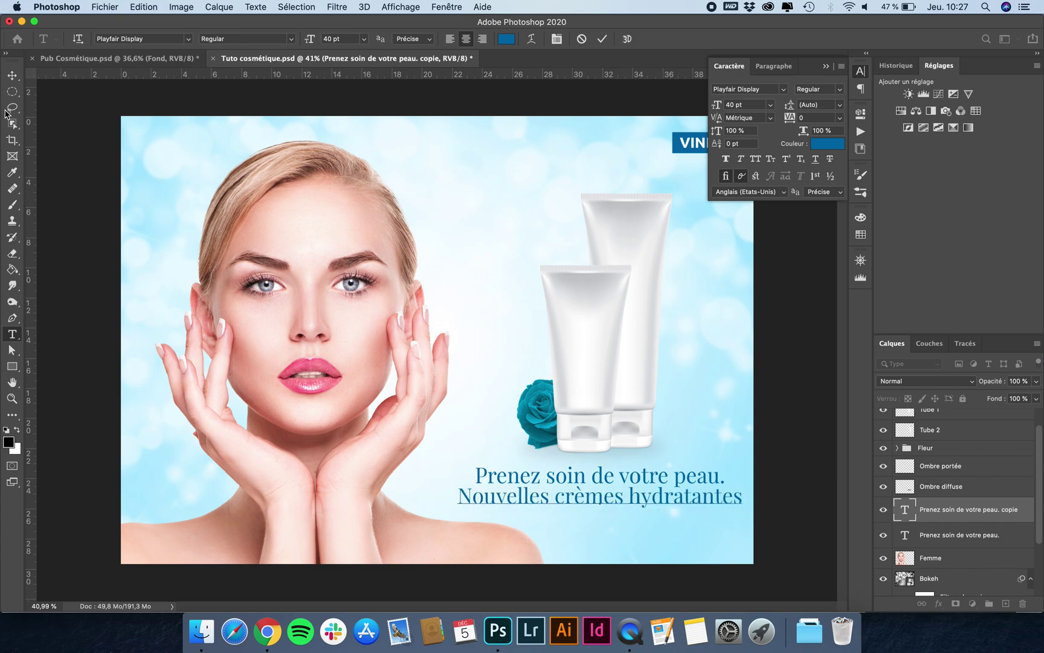
left_click(13, 76)
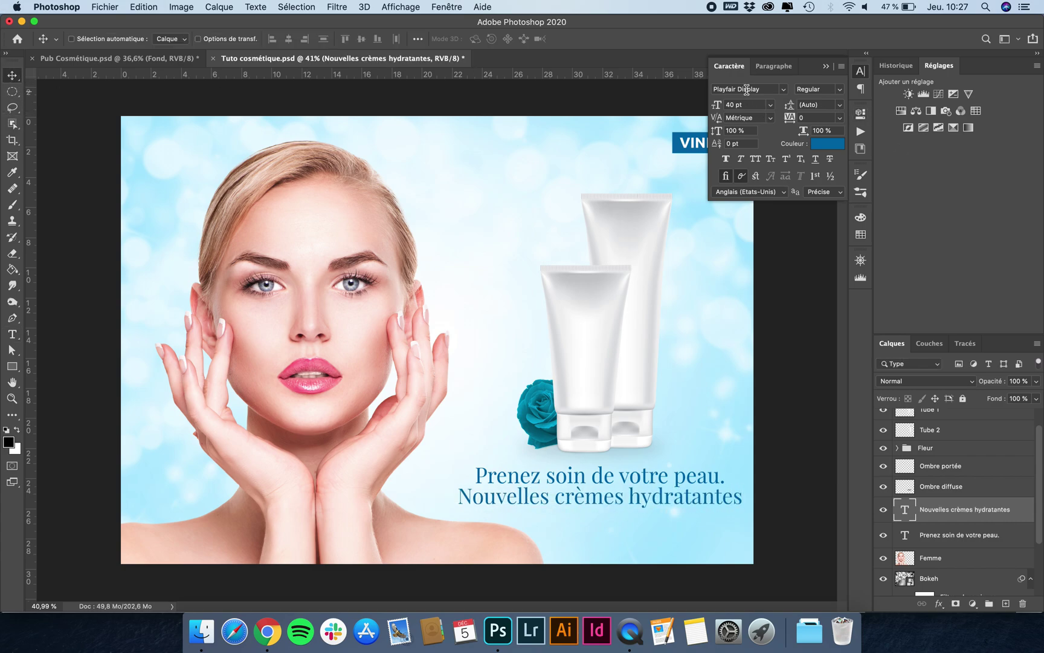
Set the second slogan line in Ubuntu Regular with all caps
left_click(783, 90)
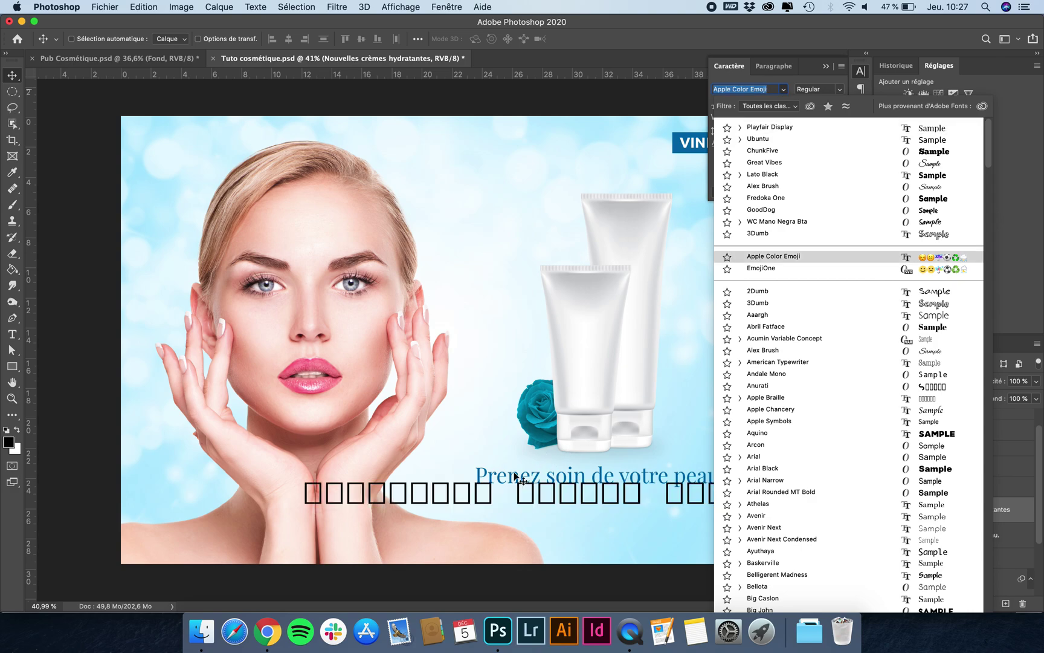
left_click(772, 140)
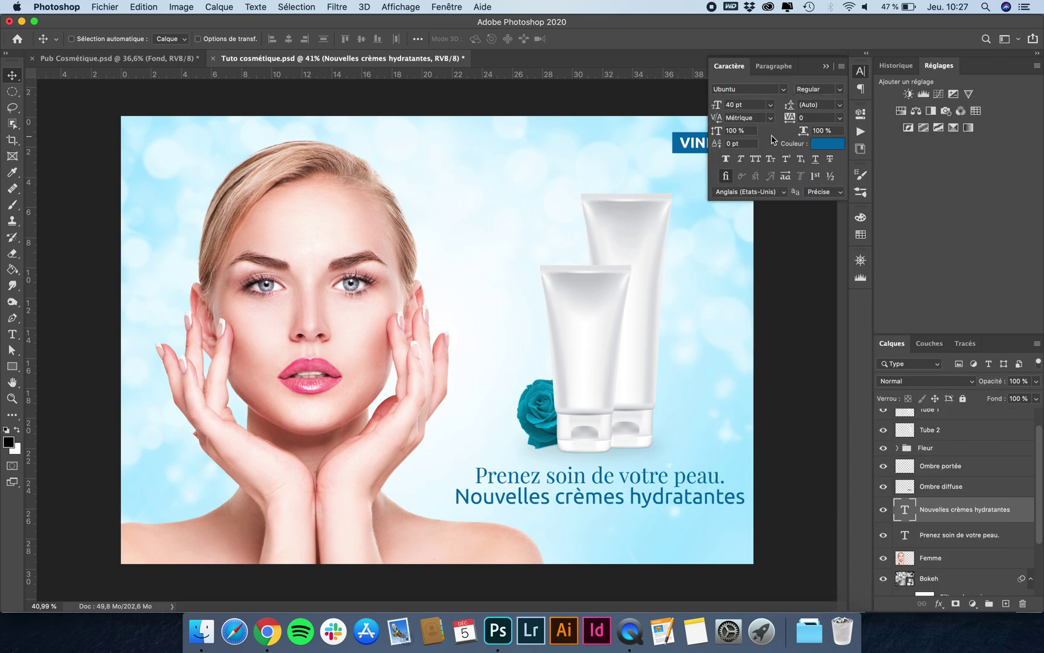
left_click(755, 158)
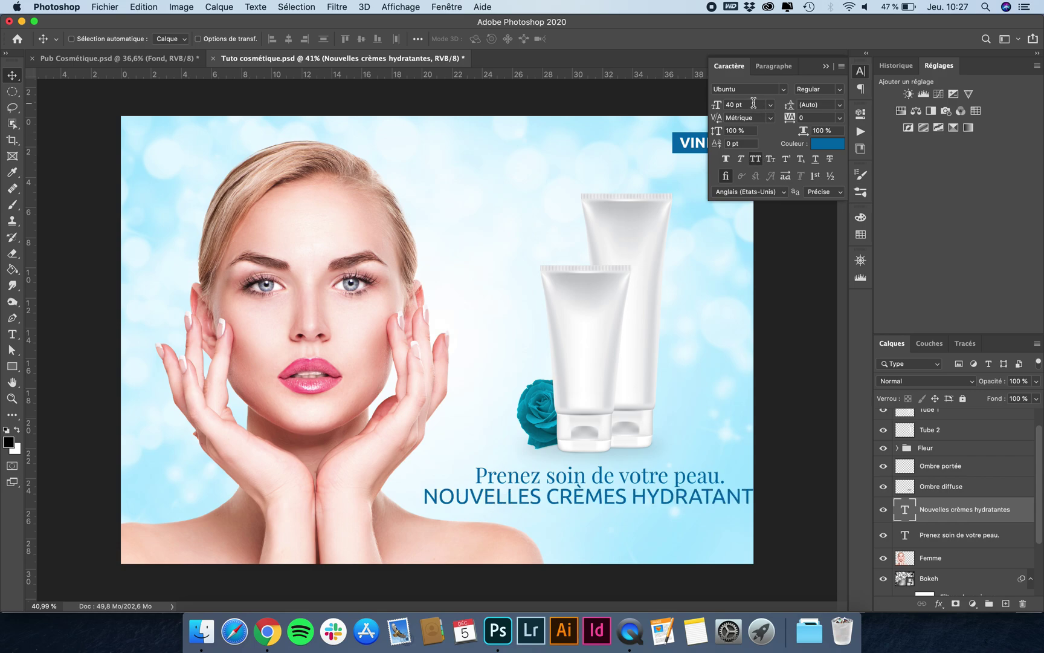
Try sizes of 20, 28 and 24 pt on the second slogan line, and settle on 22 pt
left_click(742, 105)
type("20")
key("Return")
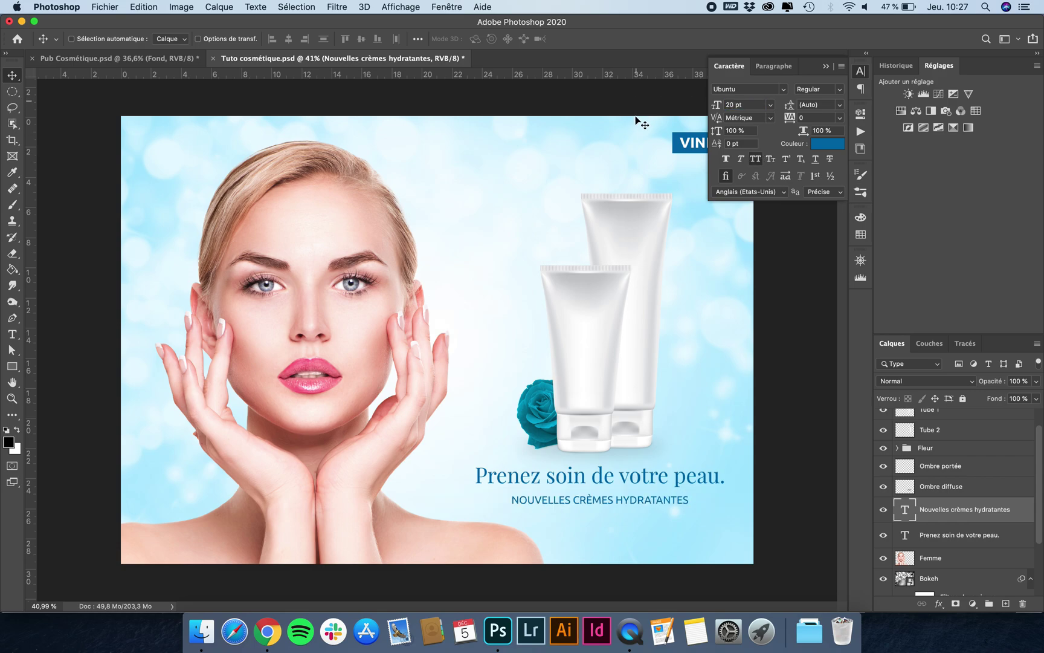
left_click(746, 103)
type("28")
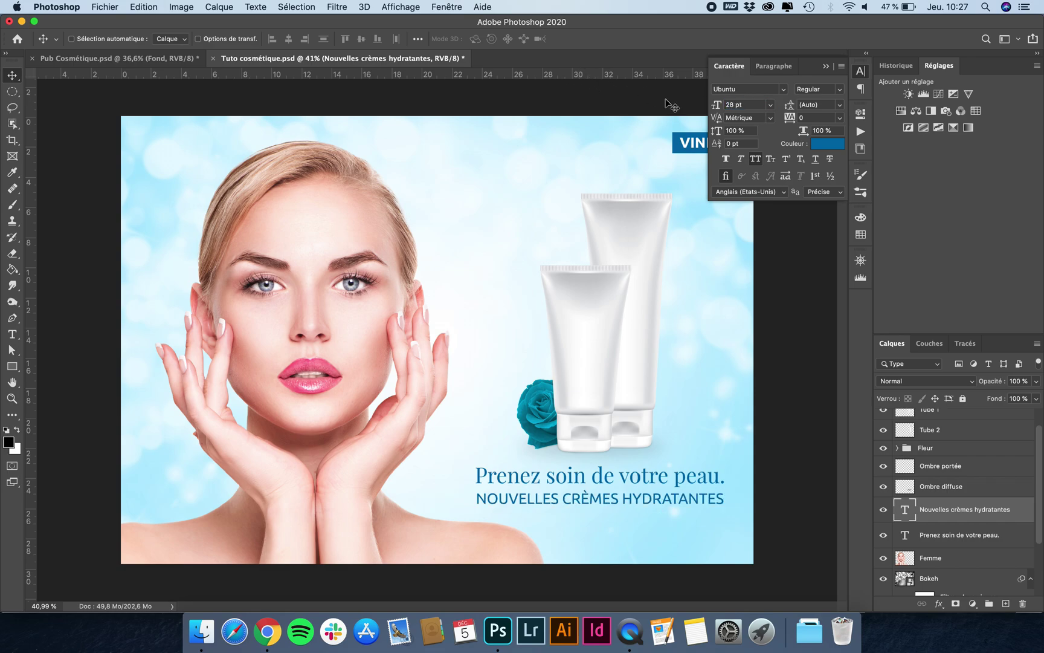
left_click(715, 101)
type("2")
left_click(753, 105)
type("24")
key("Return")
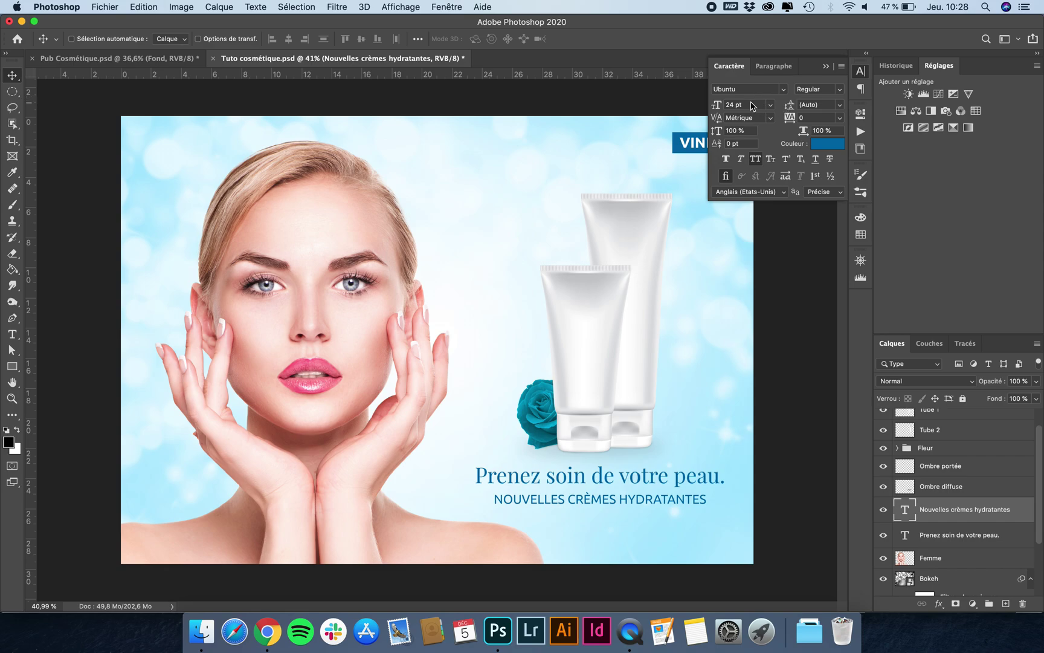
left_click_drag(755, 105, 584, 98)
type("22")
key("Return")
Try the Italic and Bold font styles on the second slogan line, and undo both changes
left_click(837, 89)
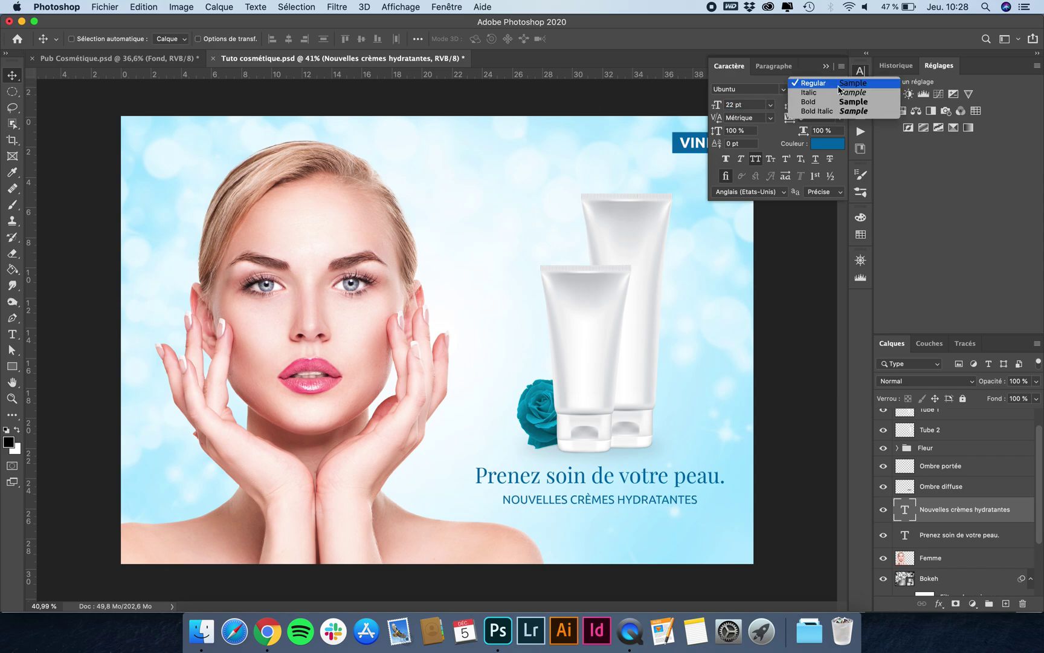
left_click(829, 99)
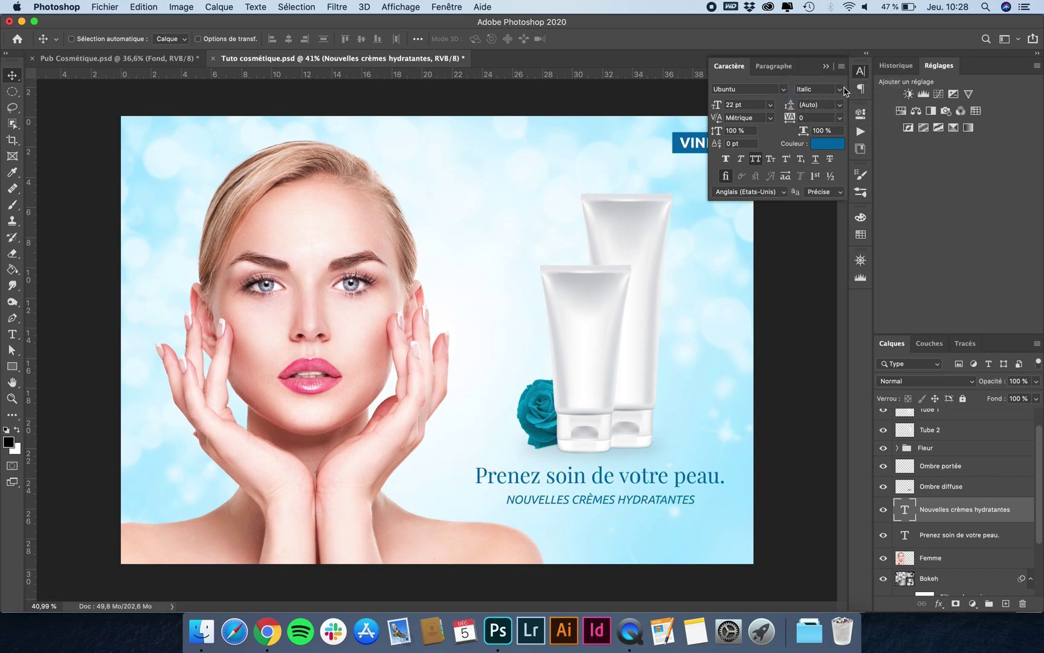
left_click(839, 89)
left_click(834, 105)
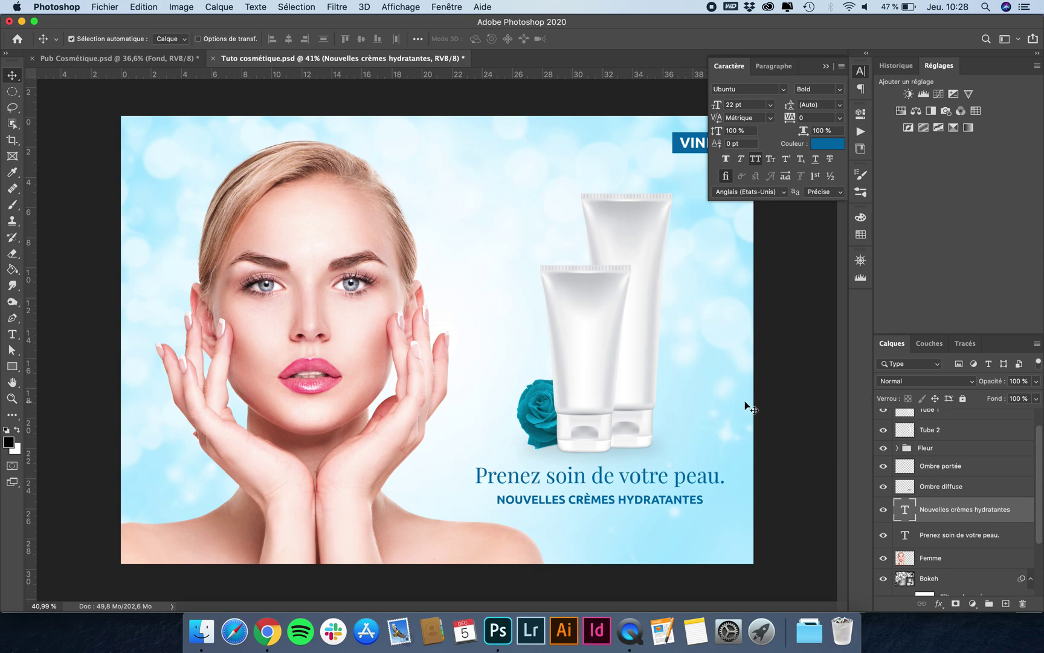
key("super+z")
key("super+z")
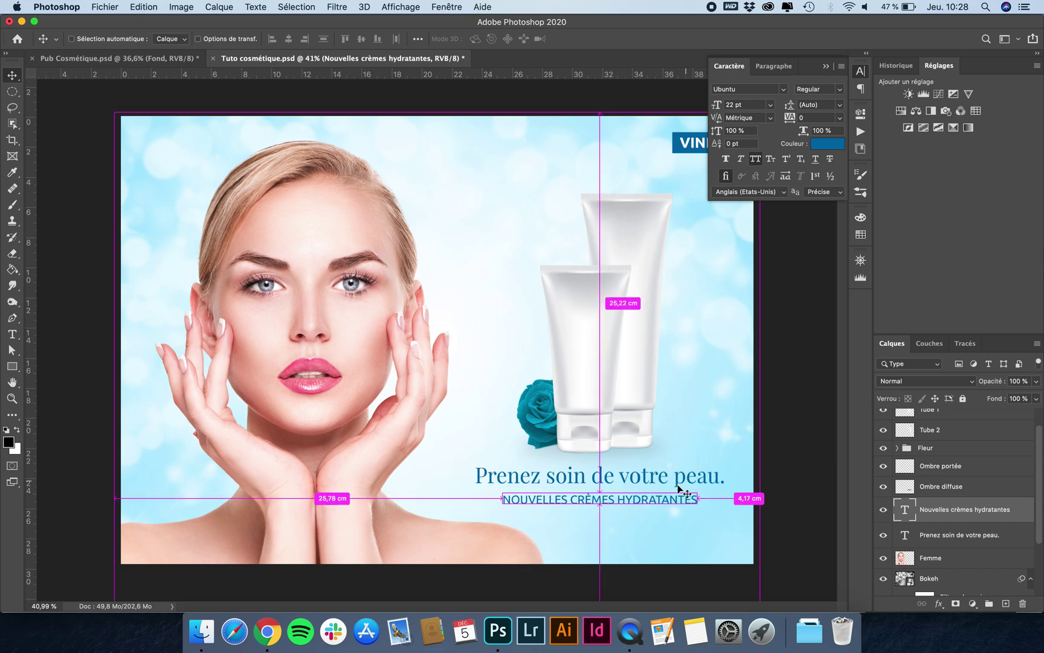
Align the two text lines on their horizontal centres and nudge "Prenez soin de votre peau." slightly down toward the second line
left_click(935, 538, "shift")
left_click(289, 38)
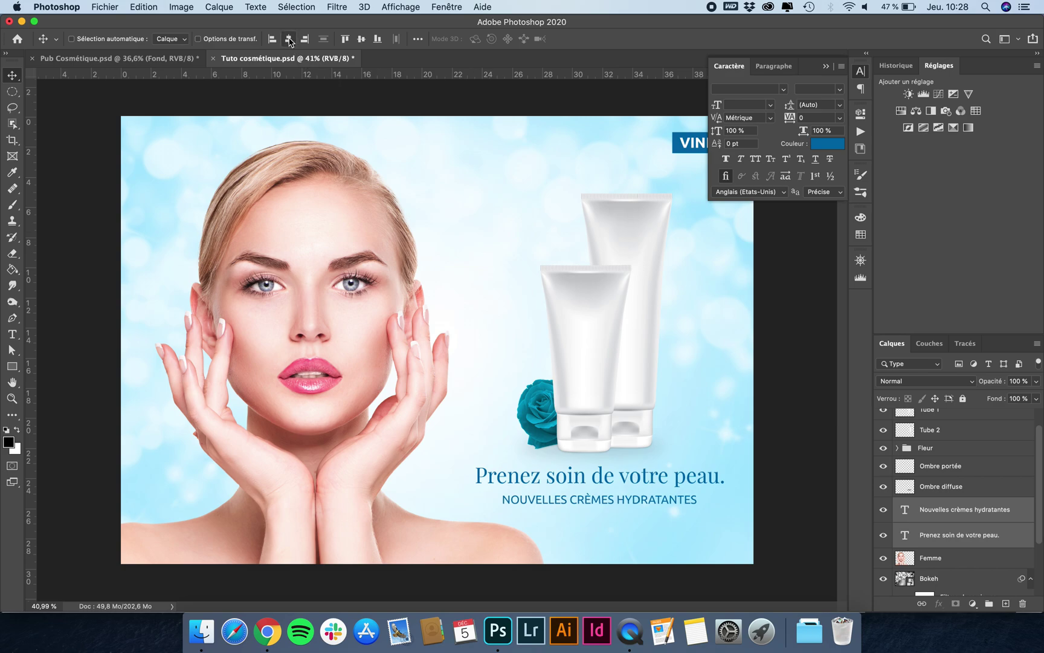
left_click(965, 534)
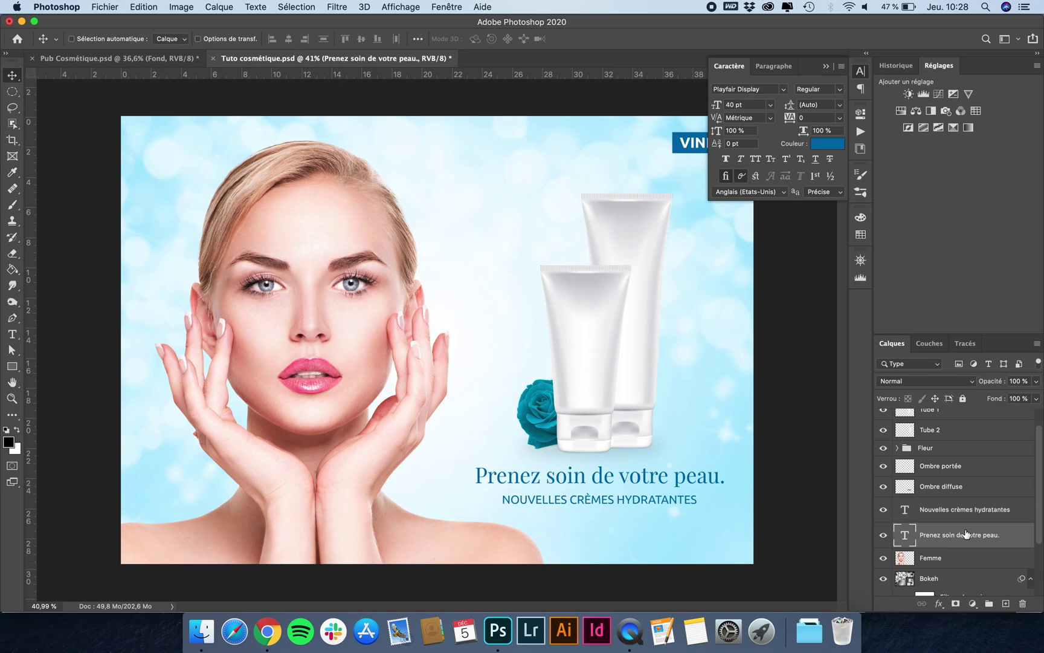
key("Down")
key("Down")
key("Down")
key("Down")
key("Down")
key("Down")
key("Down")
key("Down")
key("Down")
key("Down")
key("Down")
key("Down")
key("Down")
key("Down")
key("Down")
key("Down")
key("Down")
key("Down")
key("Down")
key("Down")
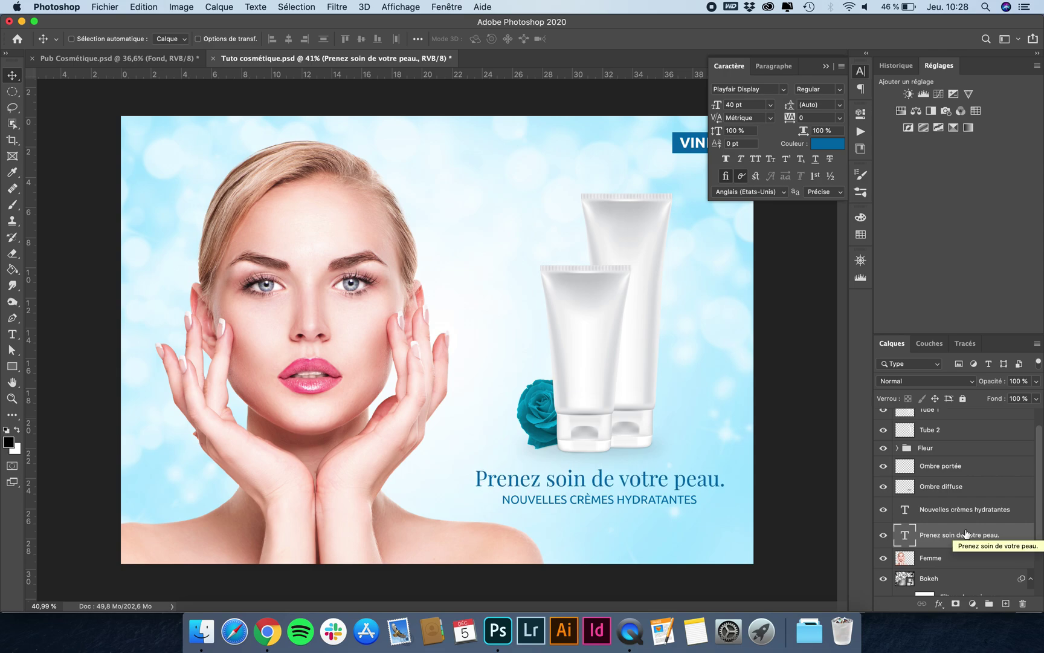
Examine the slogan, tubes and rose up close and within the whole advertisement
scroll(533, 506, "down", 3)
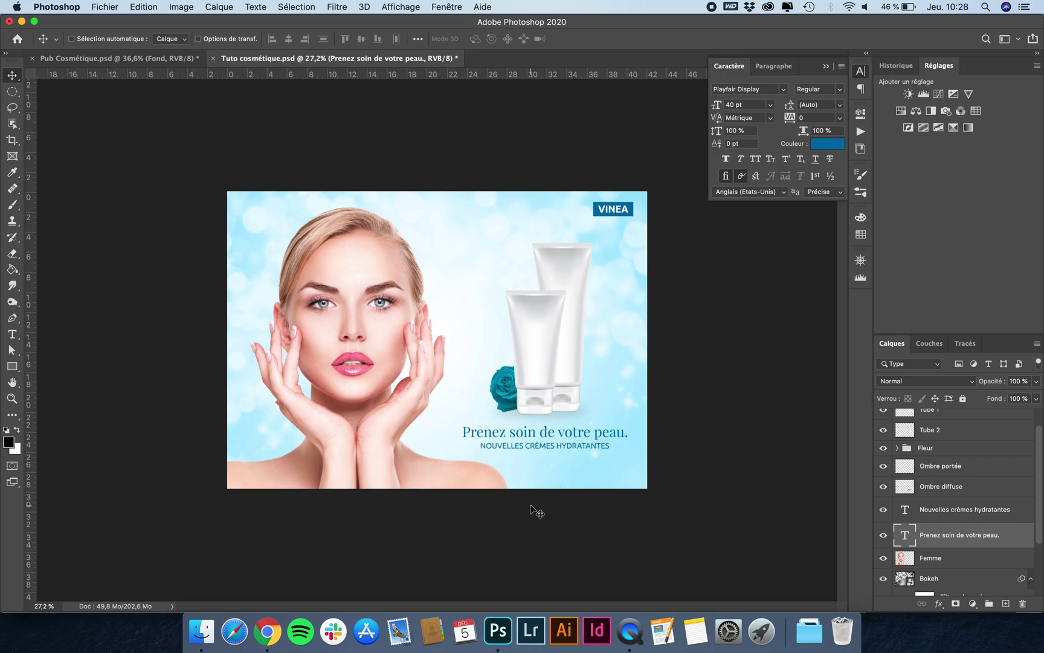
scroll(559, 429, "up", 3)
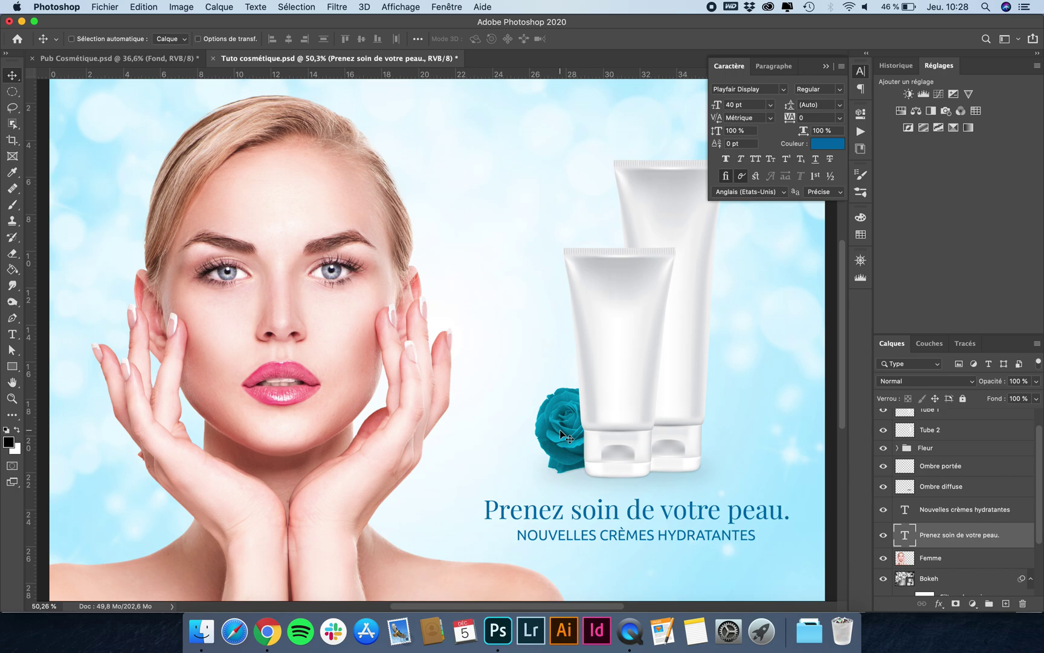
scroll(645, 522, "up", 1)
scroll(645, 523, "up", 1)
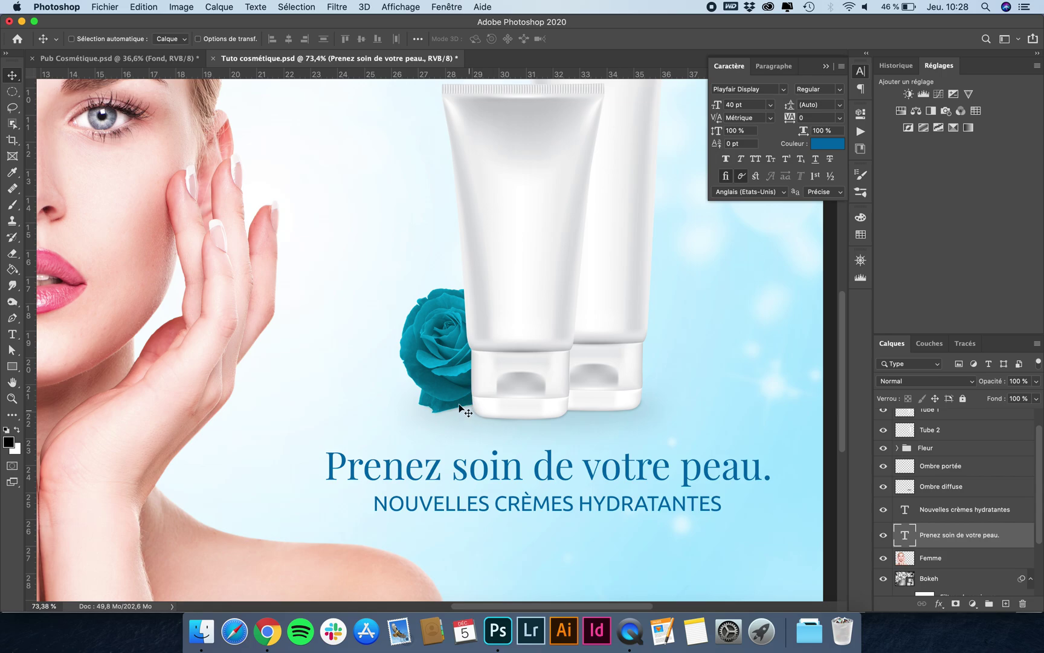
scroll(486, 446, "down", 5)
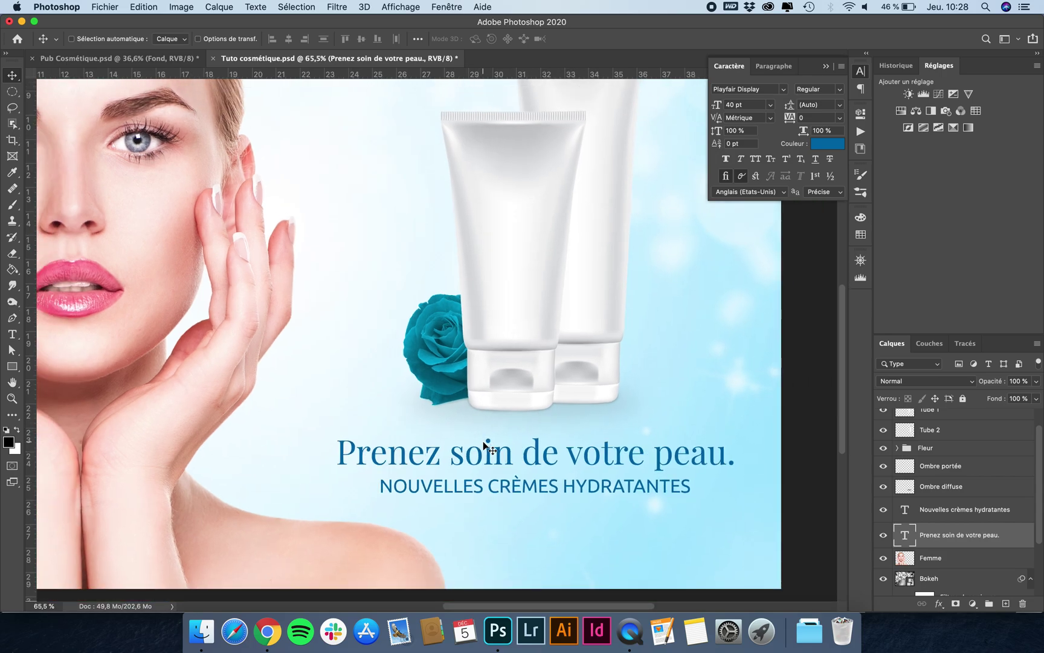
scroll(487, 446, "down", 2)
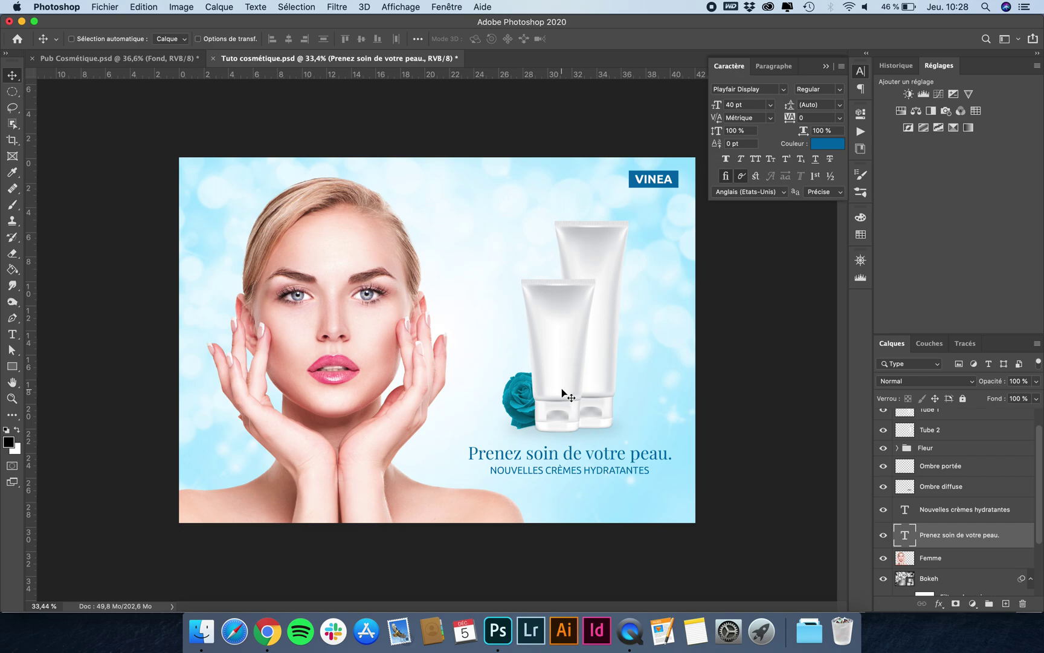
Group all layers from Tube 1 down to the "Prenez soin de votre peau." text layer
scroll(933, 479, "up", 2)
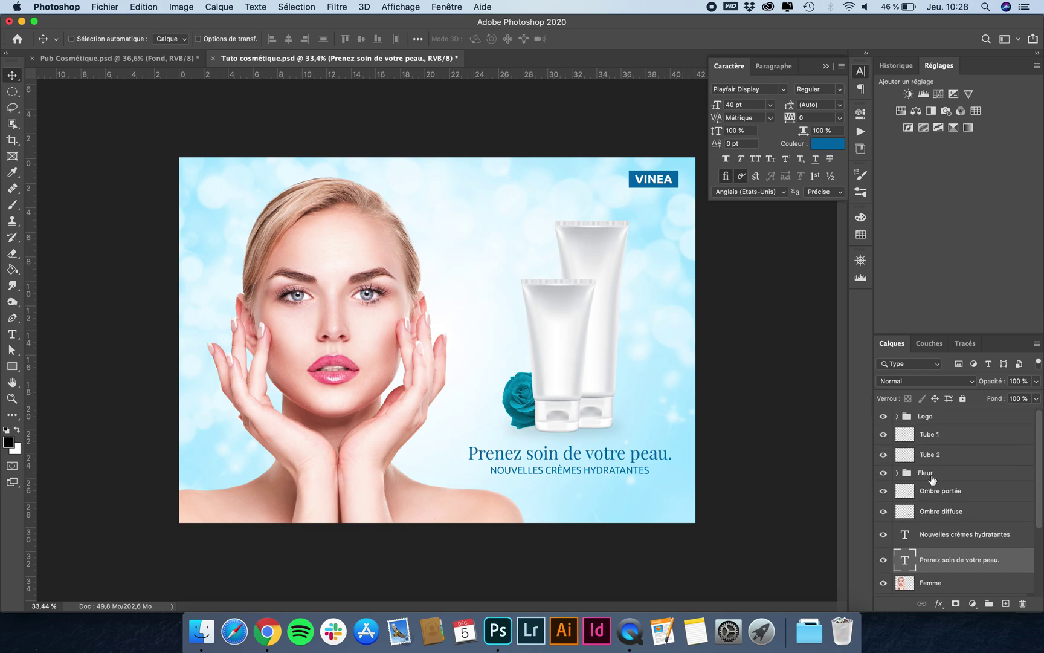
left_click(941, 442)
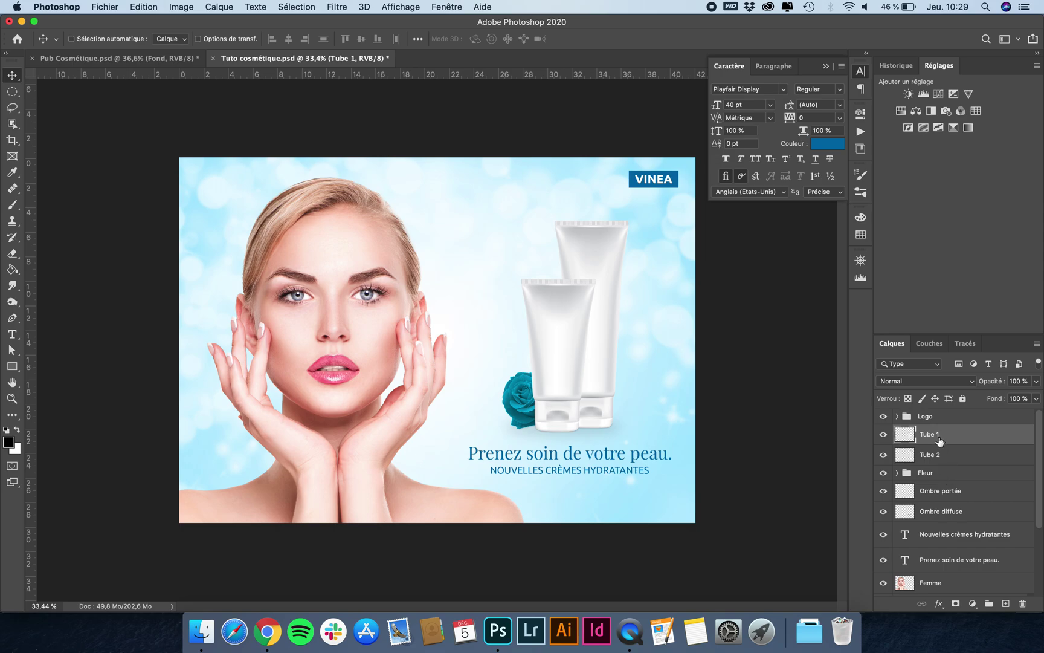
left_click(945, 561, "shift")
left_click(989, 603)
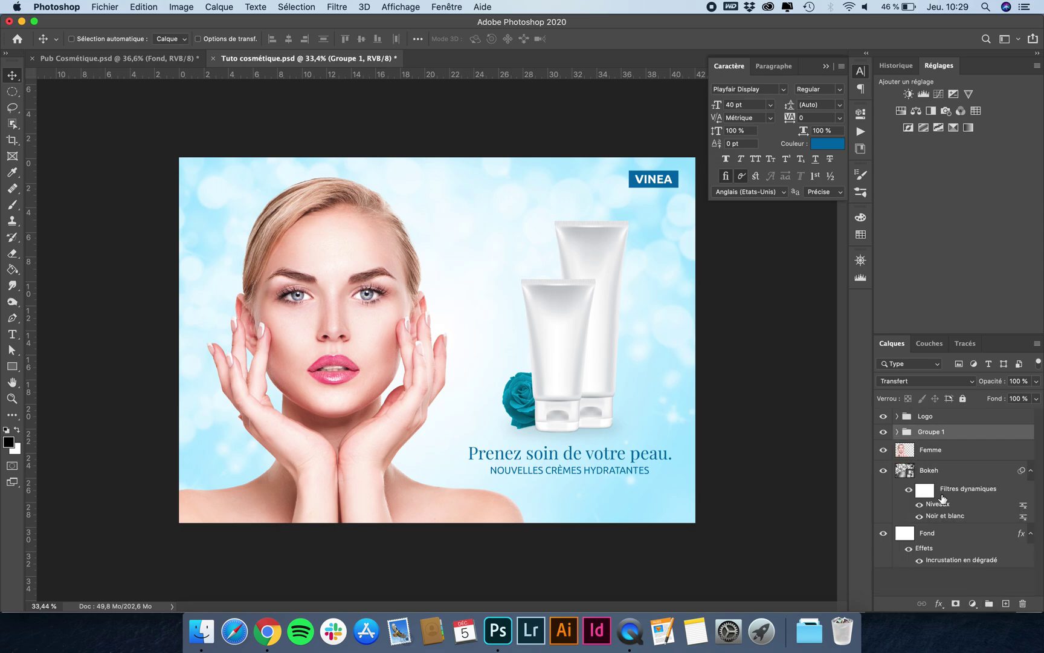
Name the new layer group Packshot, correcting the misspelled Packshoot
double_click(931, 431)
type("Packshoot")
key("Return")
double_click(943, 431)
left_click(943, 431)
key("Return")
left_click(947, 436)
double_click(944, 433)
left_click(943, 434)
key("BackSpace")
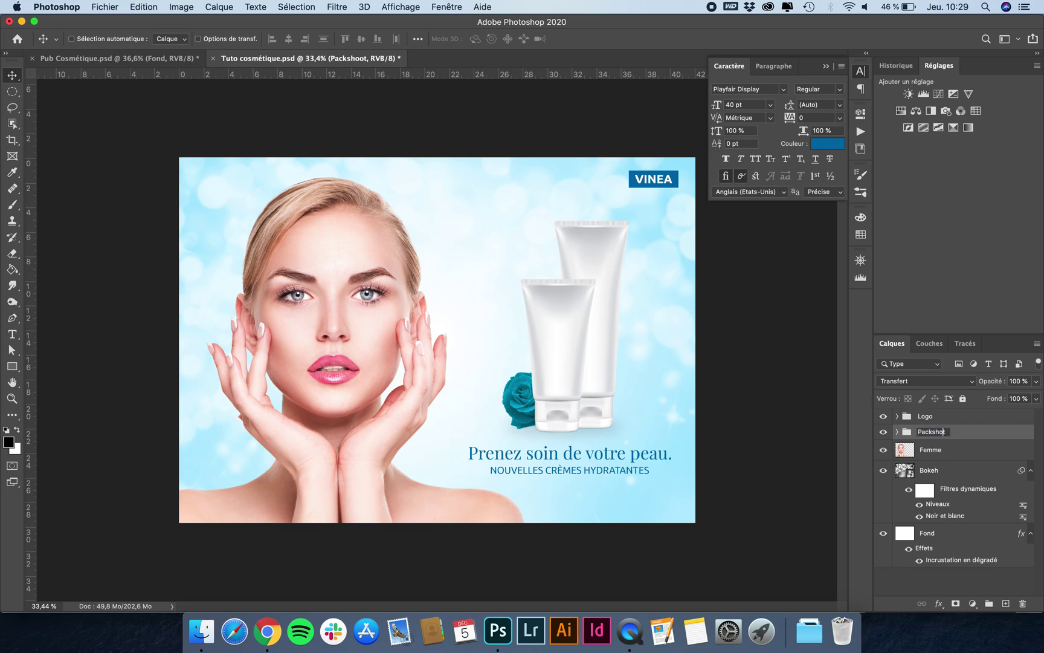
key("Return")
Toggle the Packshot group's visibility off and on to check what it contains
left_click(884, 433)
left_click(884, 433)
left_click(884, 433)
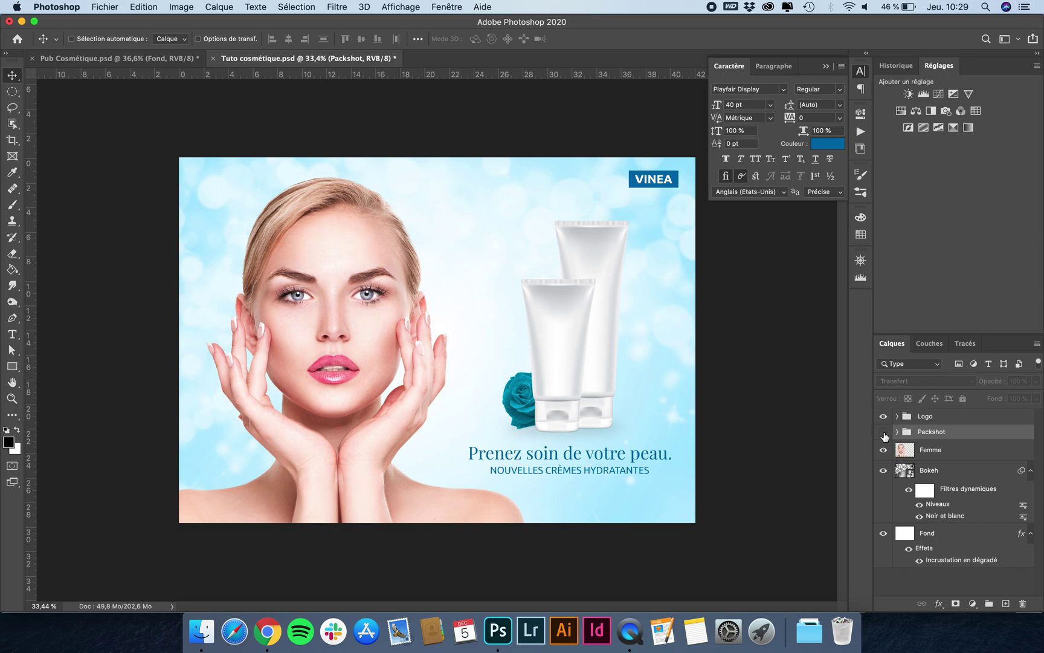
left_click(884, 432)
left_click(885, 432)
left_click(885, 432)
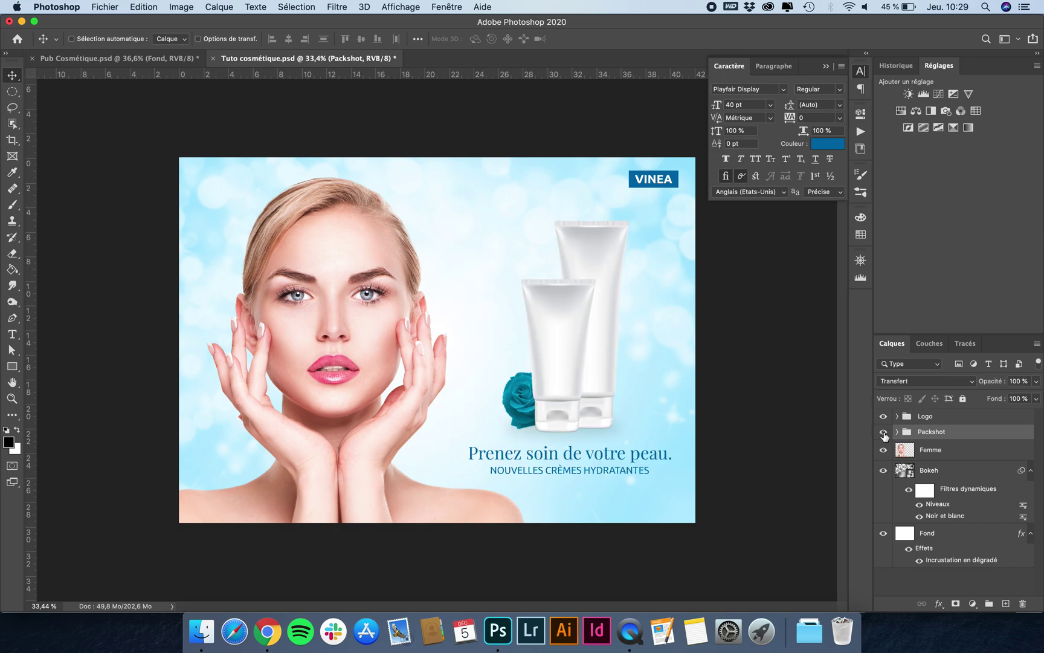
Rename the layer group as Pack produit
double_click(932, 431)
type("Pack produi")
key("Return")
Add a Hue/Saturation adjustment clipped to the Tube 1 layer and colorize it with hue 200, saturation 63 and lightness +9
left_click(898, 432)
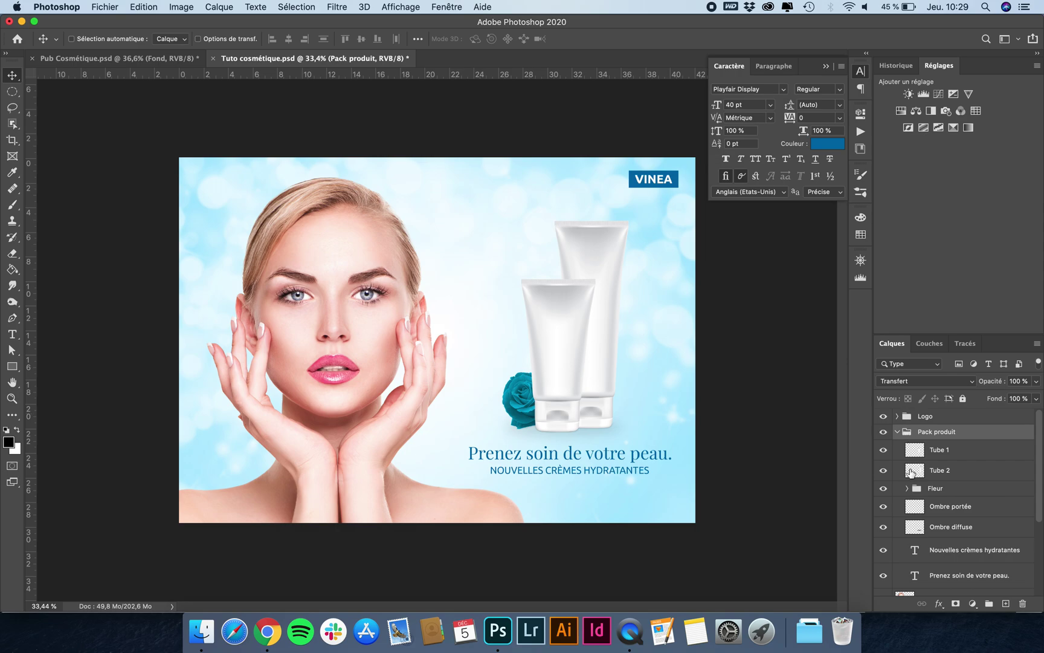
left_click(960, 458)
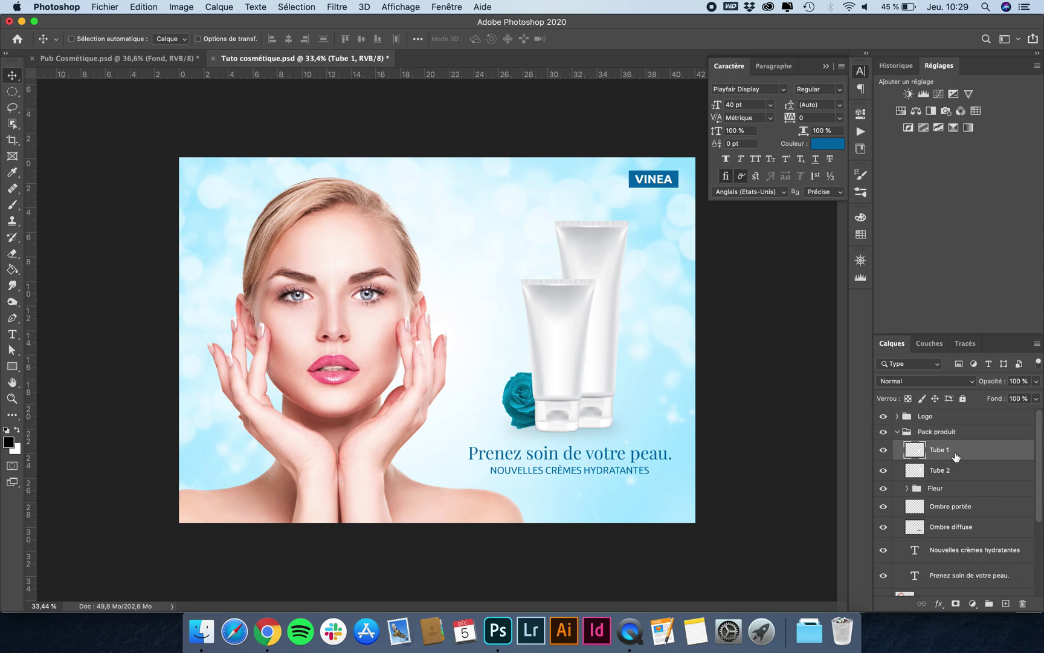
left_click(901, 111)
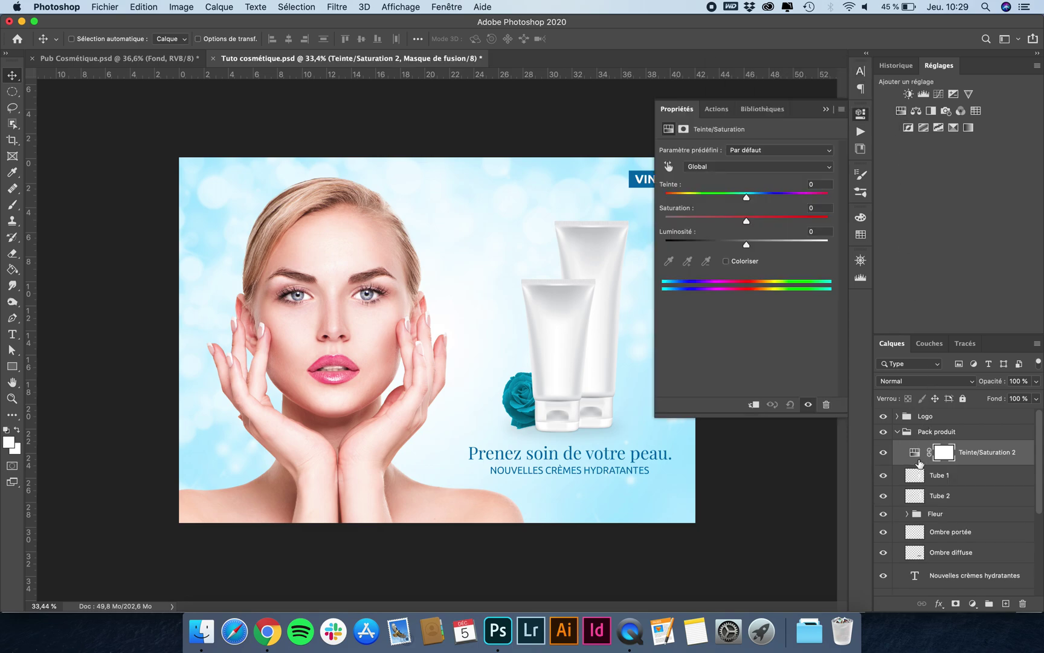
left_click_drag(922, 463, 975, 463)
left_click(975, 463, "alt")
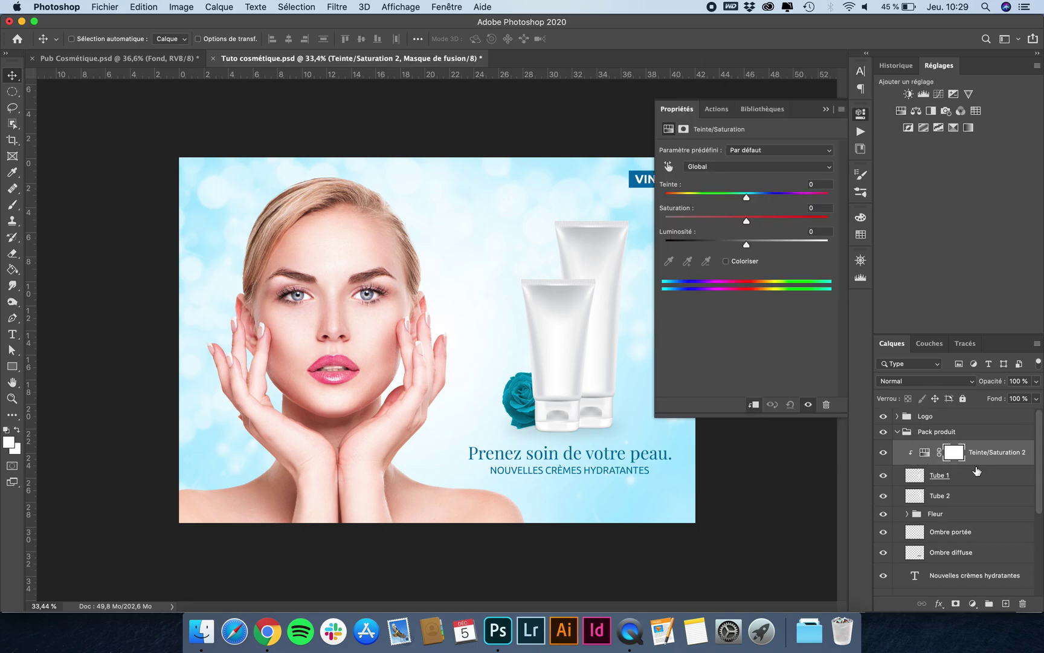
left_click(727, 262)
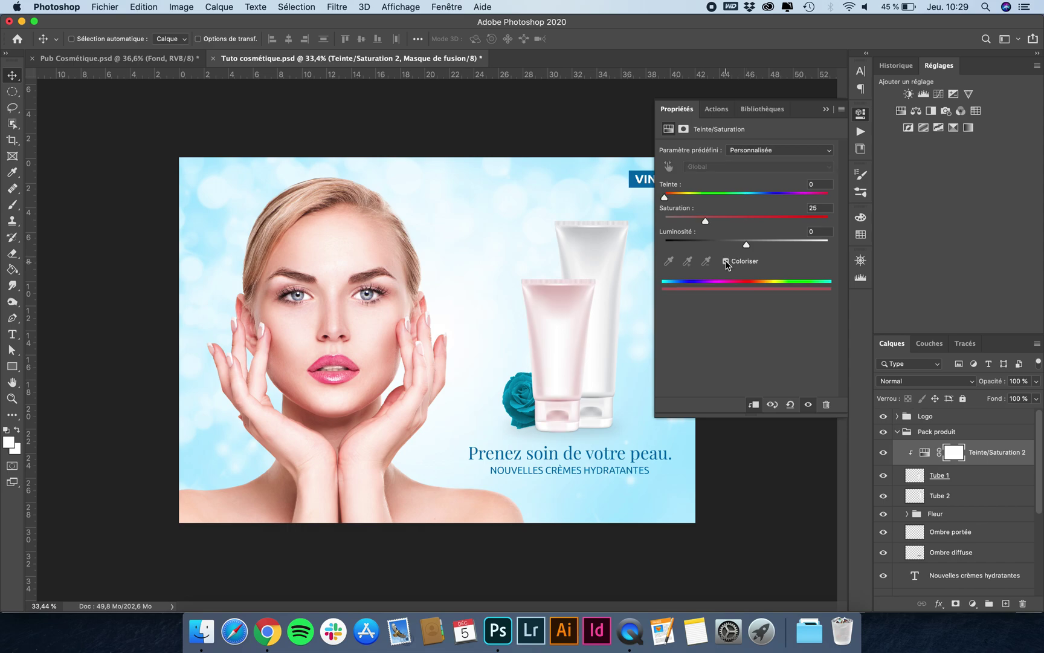
left_click_drag(665, 199, 765, 223)
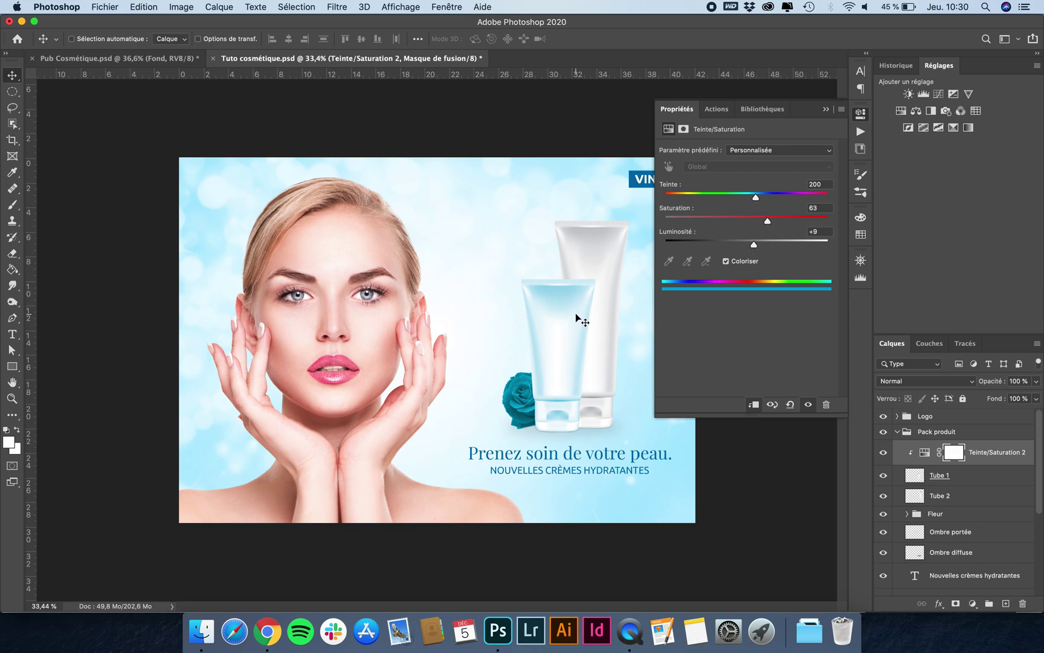
Set the Tube 1 Hue/Saturation adjustment to lightness -33 and saturation 67
scroll(578, 319, "up", 5)
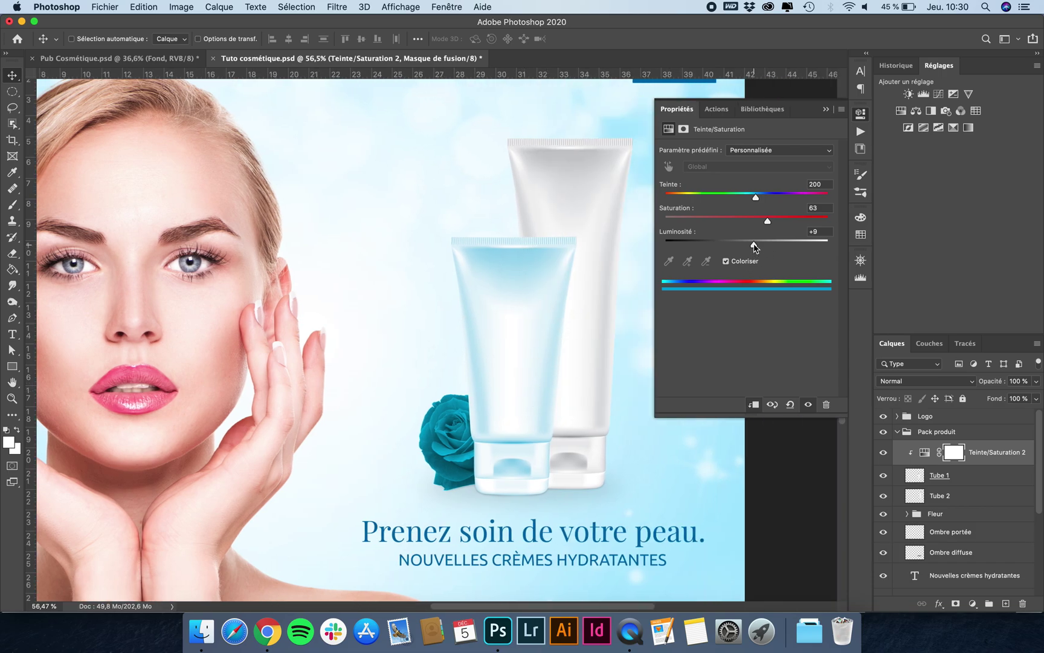
left_click_drag(754, 247, 721, 251)
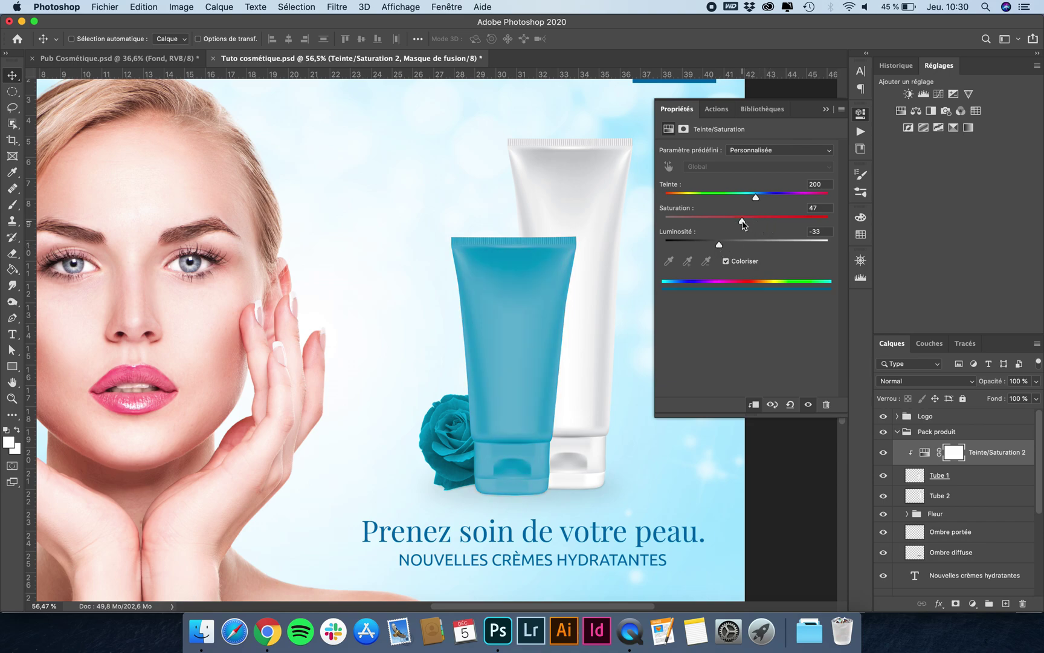
left_click_drag(769, 224, 776, 227)
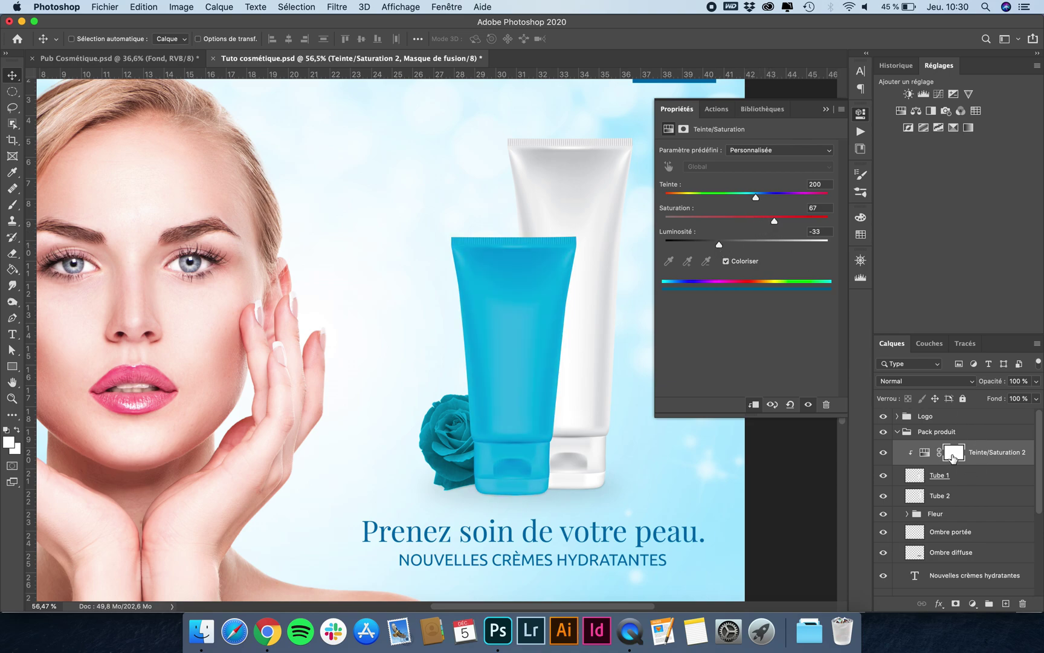
Make a rectangular selection across the middle of the front tube
key("b")
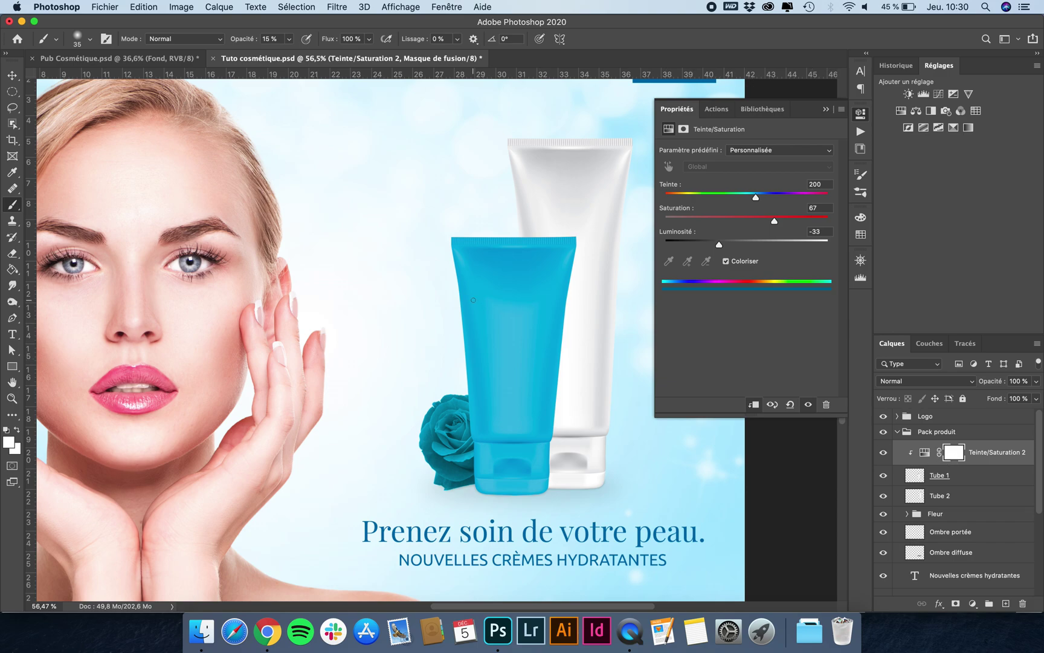
left_click(13, 107)
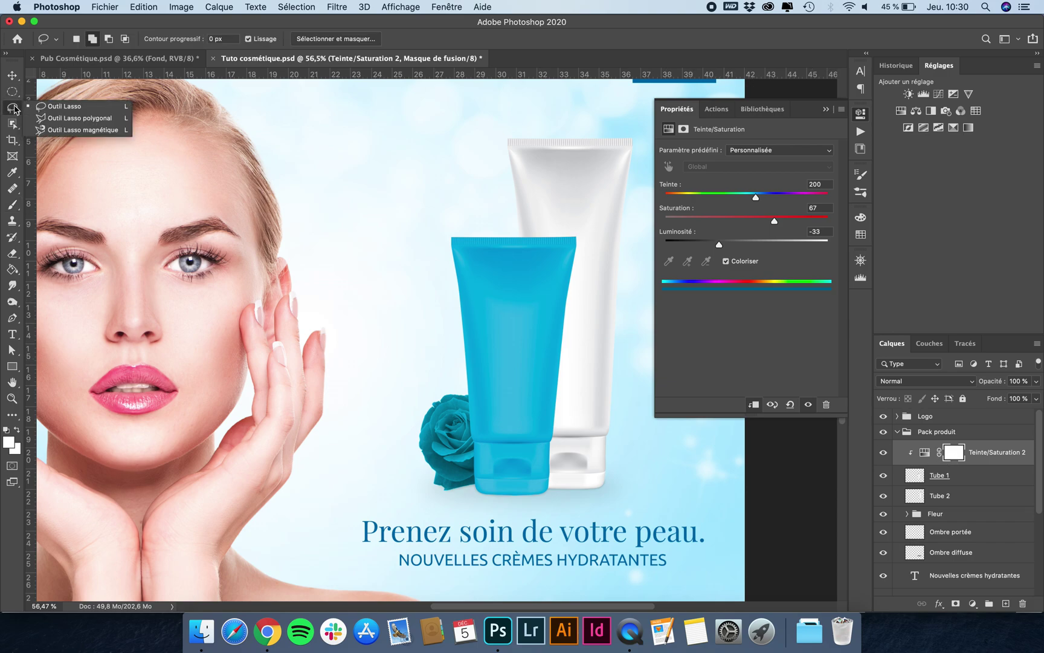
left_click(11, 94)
left_click(53, 91)
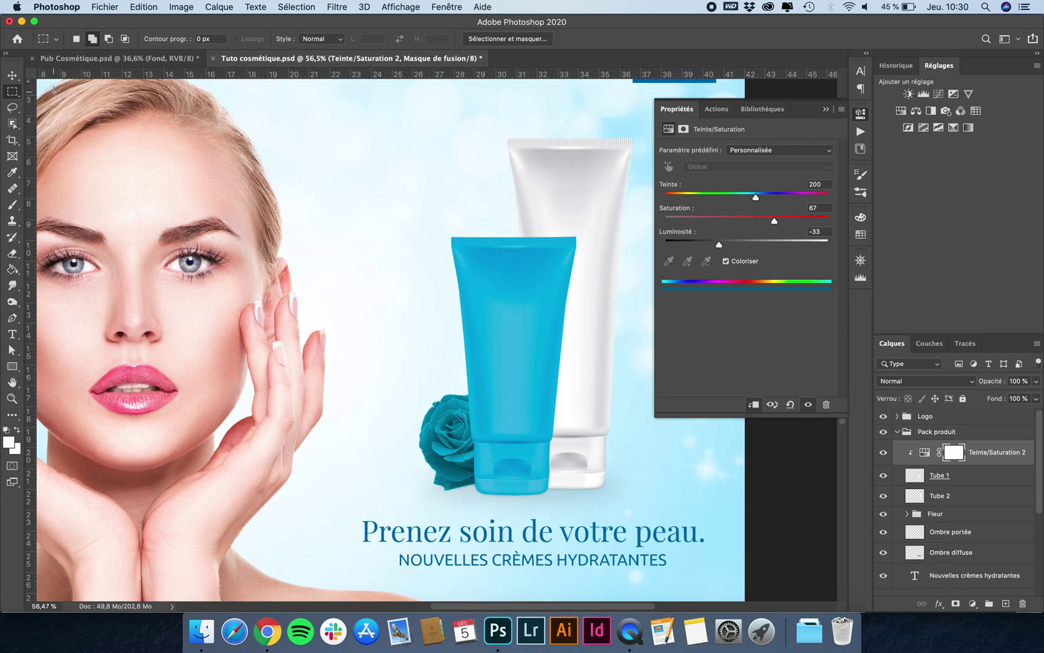
left_click_drag(422, 311, 614, 408)
Paint the selected band black on the Tube 1 adjustment's mask with the Brush at 100% opacity, and deselect
key("b")
left_click_drag(529, 337, 578, 335)
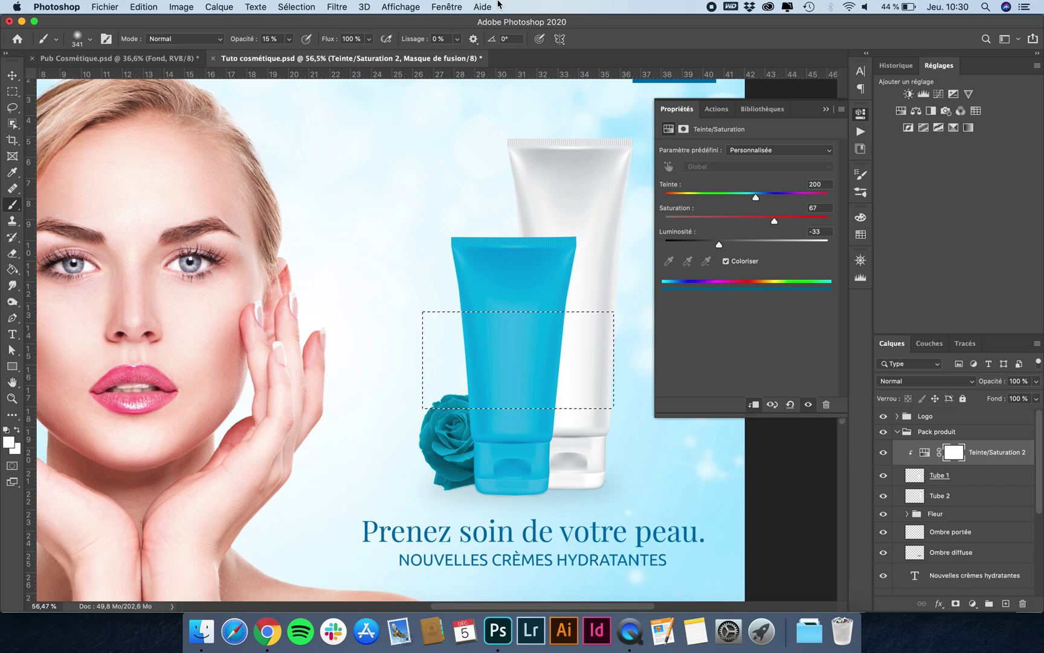
left_click(282, 39)
left_click(288, 40)
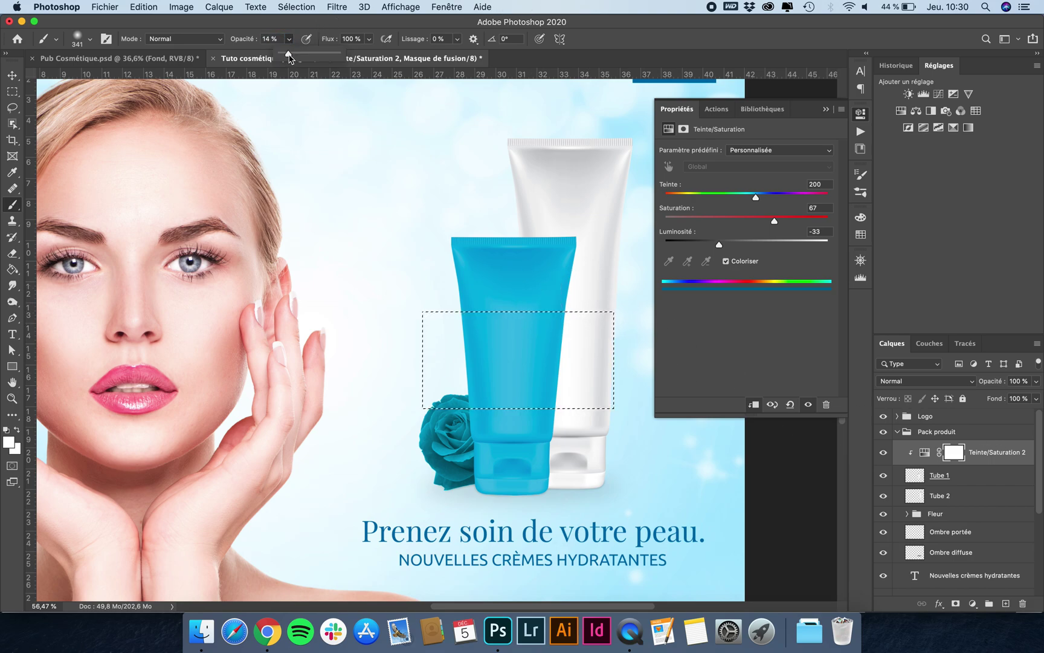
left_click_drag(287, 55, 341, 55)
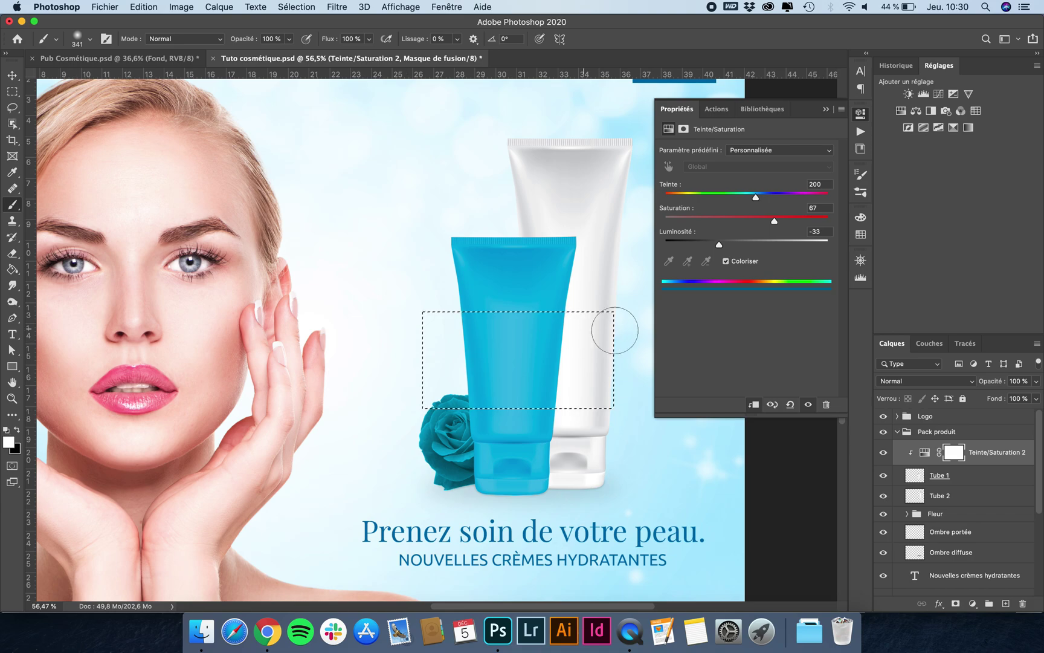
key("x")
mouse_move(577, 311)
left_mouse_down()
mouse_move(438, 326)
mouse_move(623, 331)
mouse_move(534, 372)
left_mouse_up()
key("super+d")
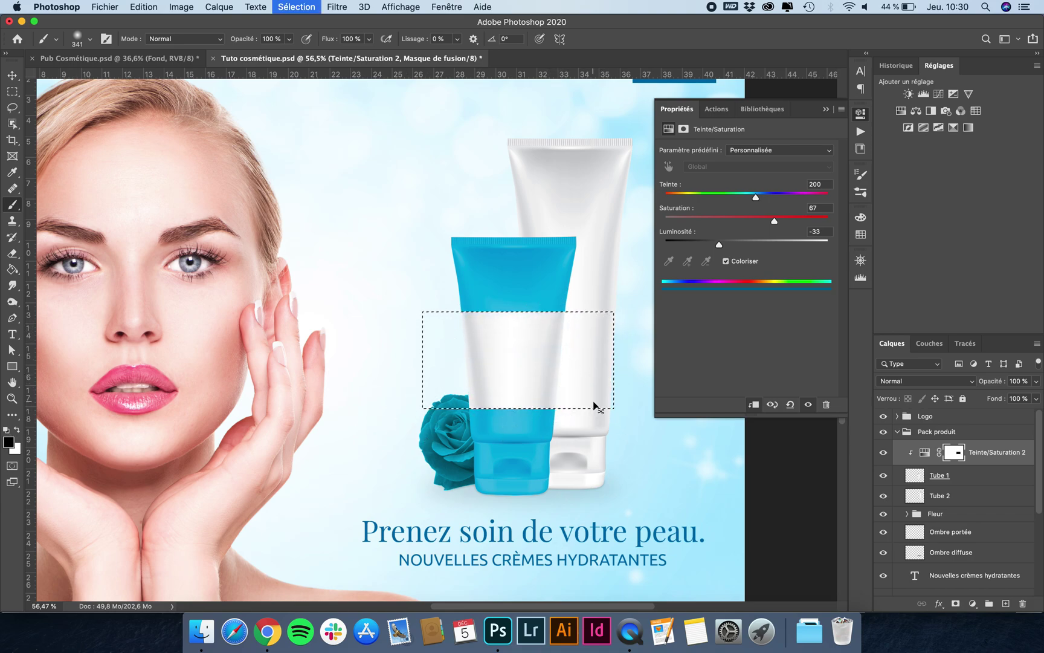
Undo the masked band on the front tube and set the Tube 1 Hue/Saturation adjustment's lightness to +9
scroll(559, 420, "down", 3)
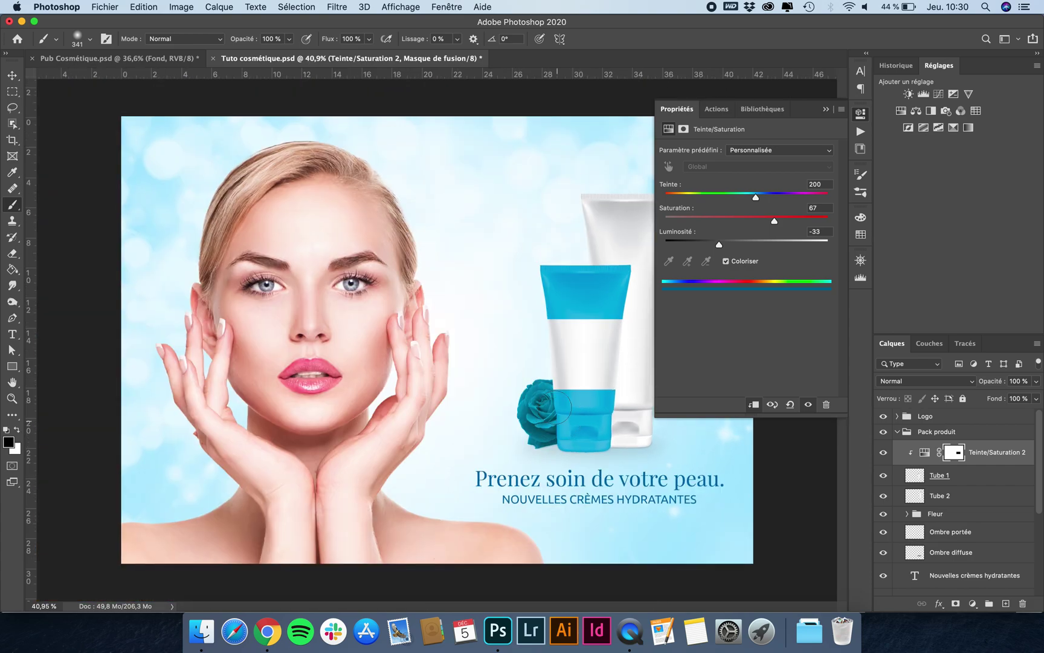
scroll(588, 354, "down", 1)
scroll(588, 355, "down", 2)
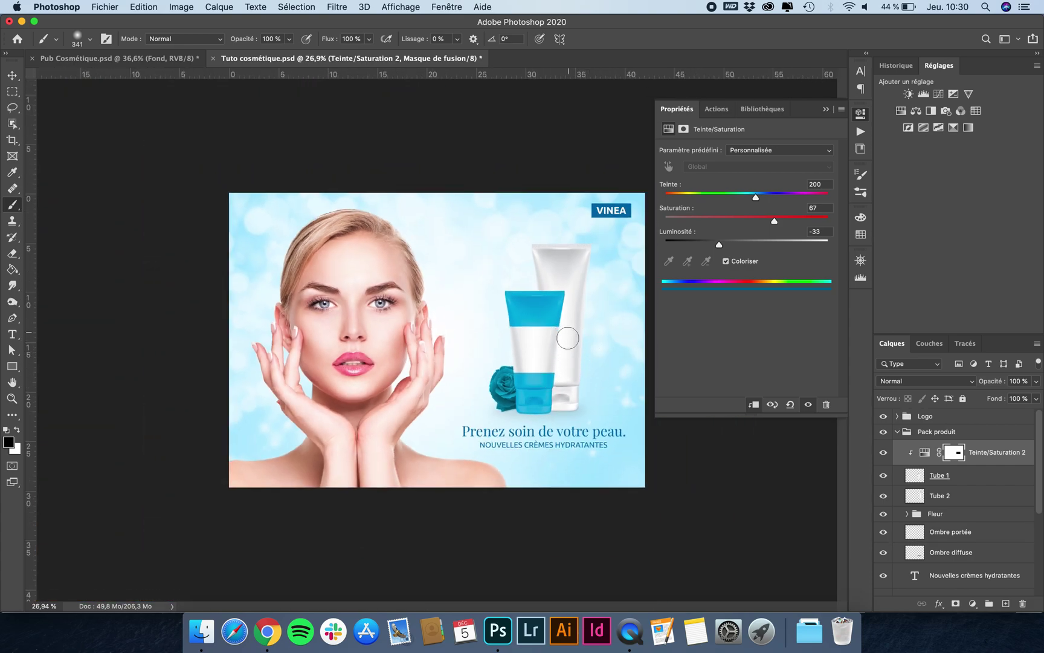
key("super+shift+d")
key("super+BackSpace")
key("super+z")
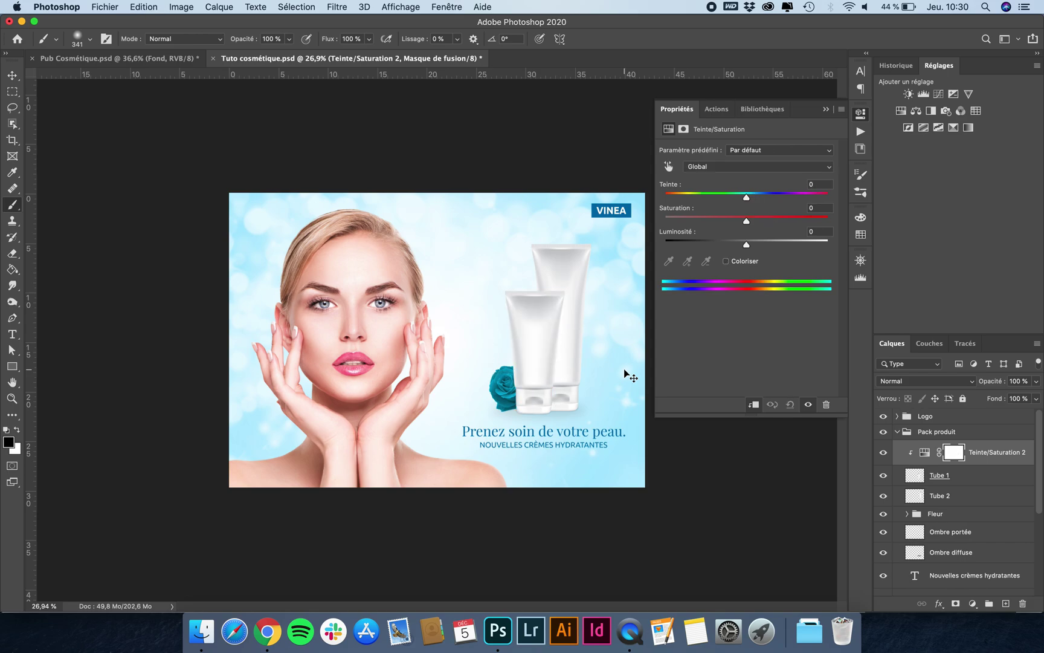
key("super+shift+z")
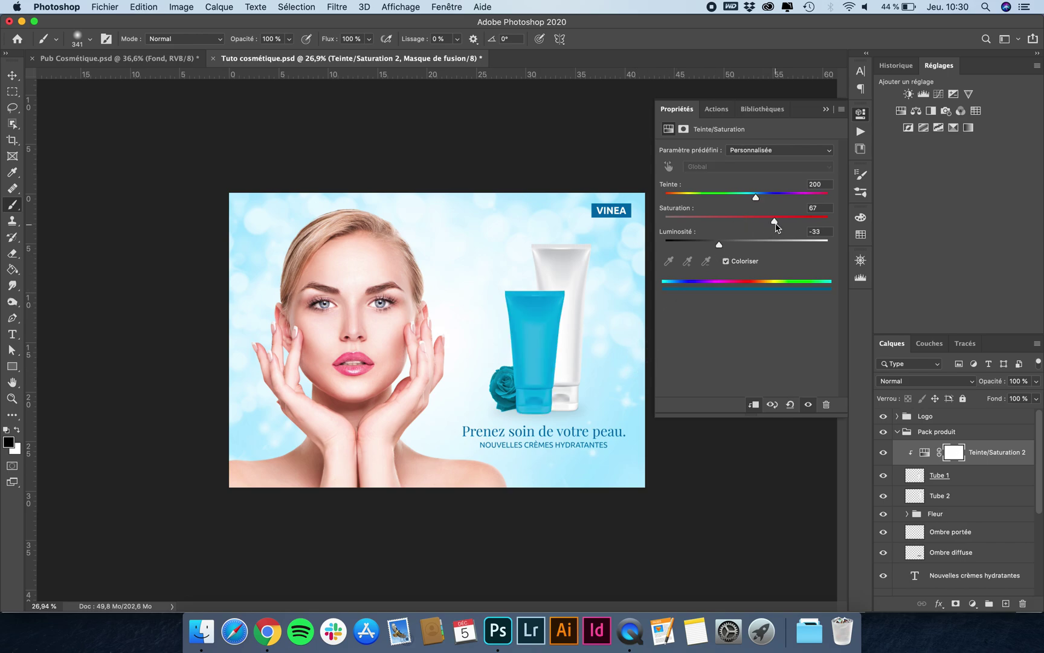
left_click_drag(747, 244, 754, 248)
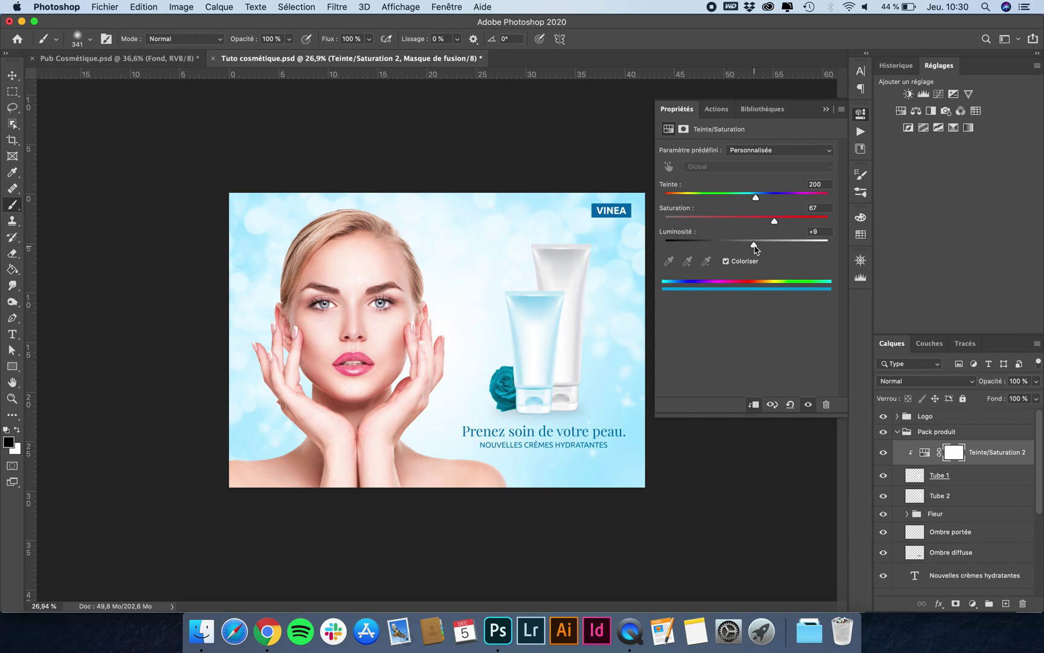
Copy the Hue/Saturation adjustment directly above the Tube 2 layer and clip it to that layer
scroll(528, 320, "up", 3)
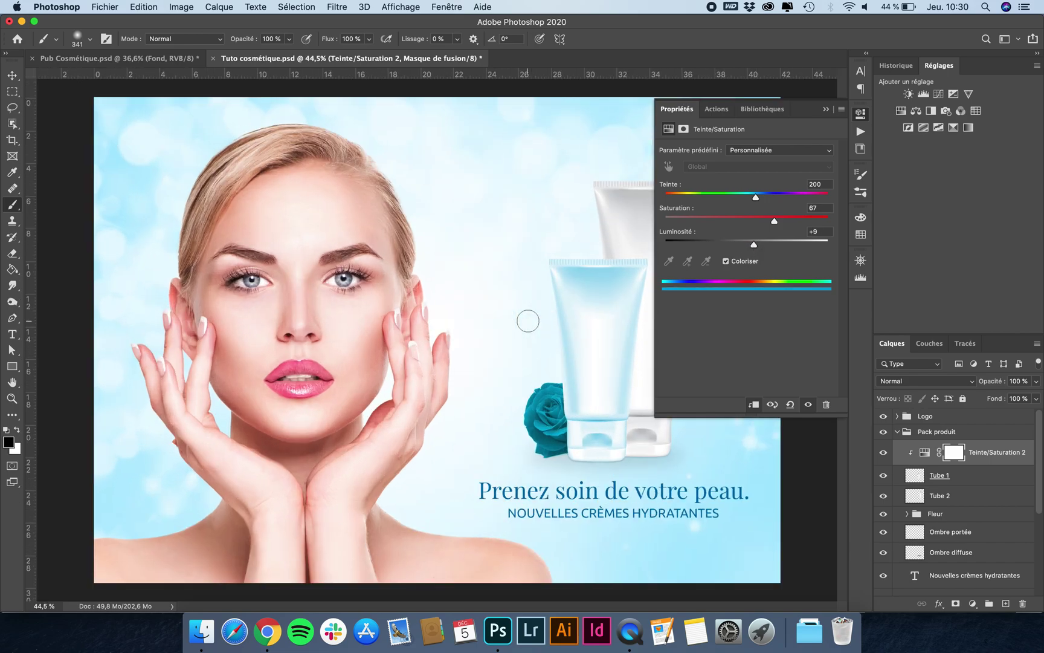
left_click(12, 77)
left_click(991, 463)
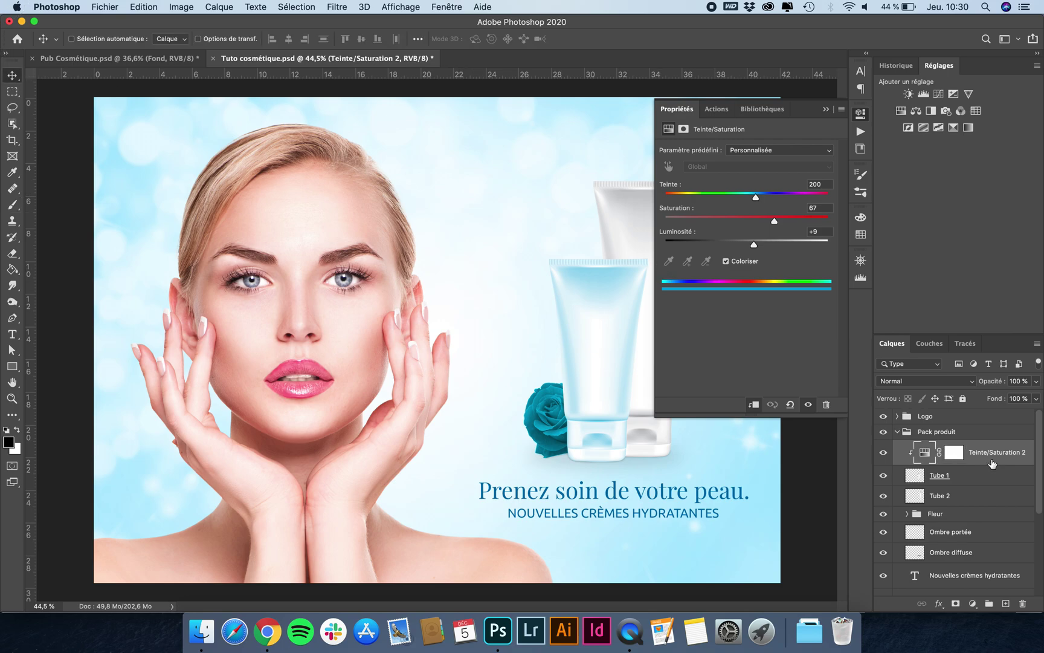
left_click(963, 499)
key("super+v")
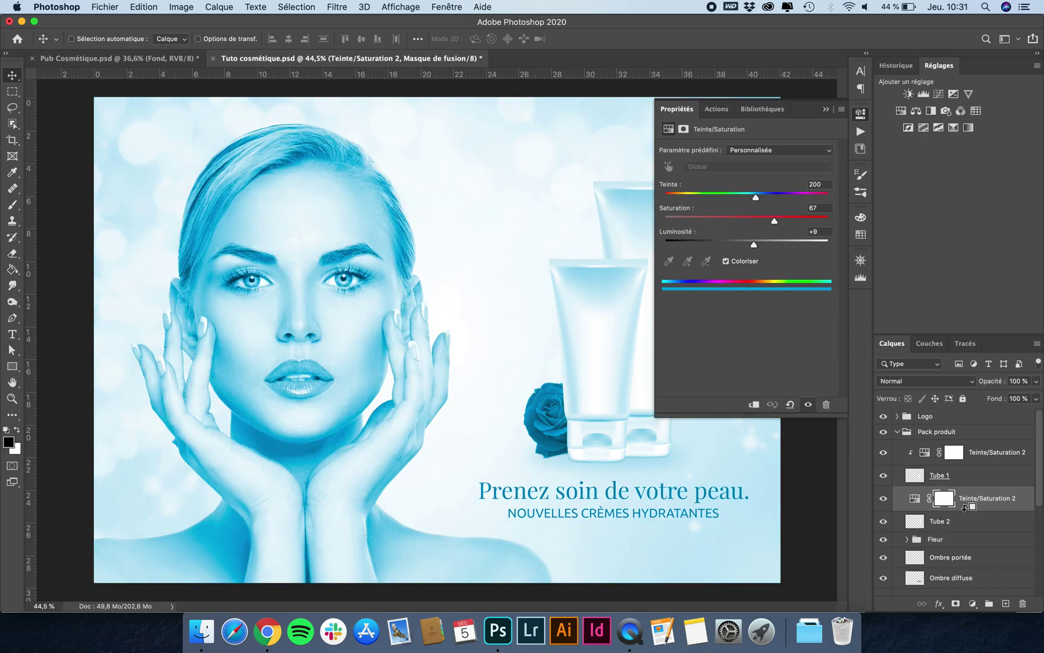
left_click(964, 506, "alt")
key("super+minus")
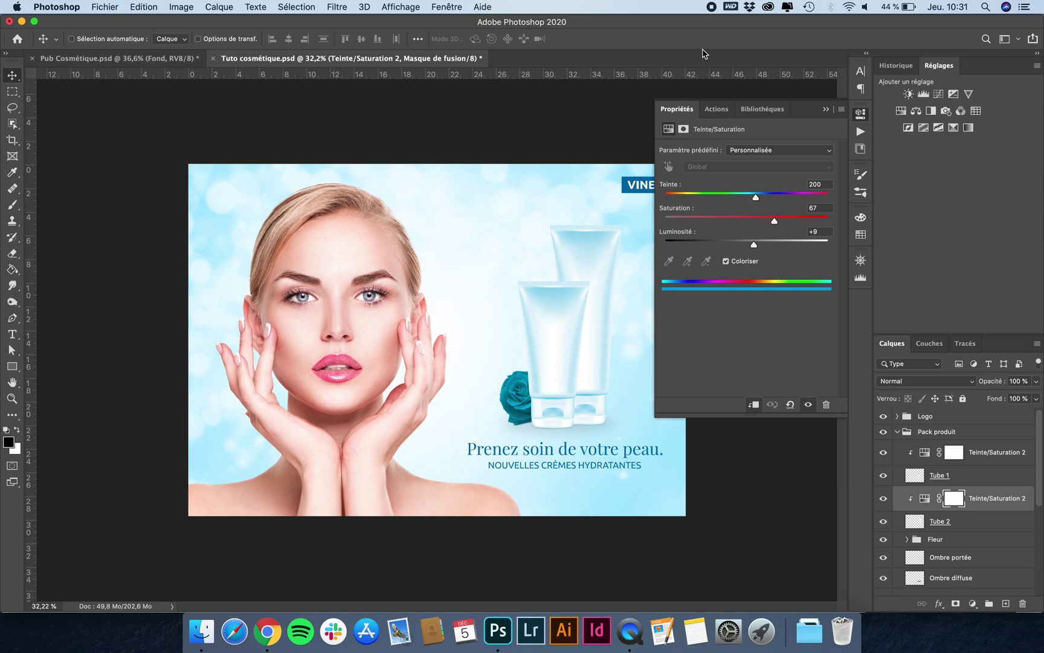
double_click(679, 109)
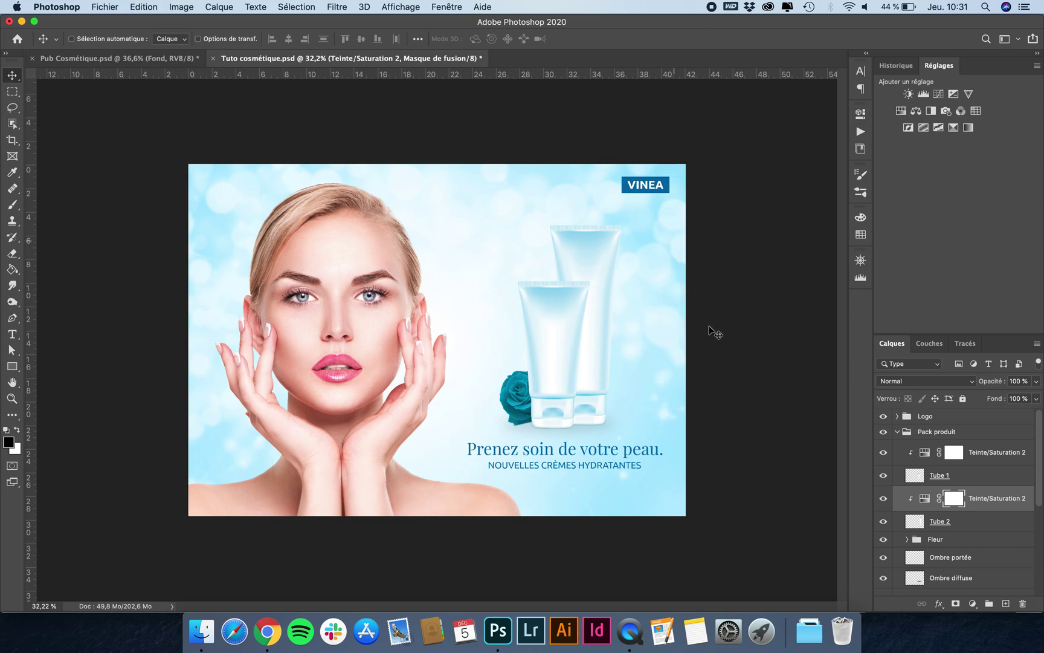
Paste a copy of the Logo group above the Tube 1 adjustment in Pack produit and place it on the front tube
left_click(943, 417)
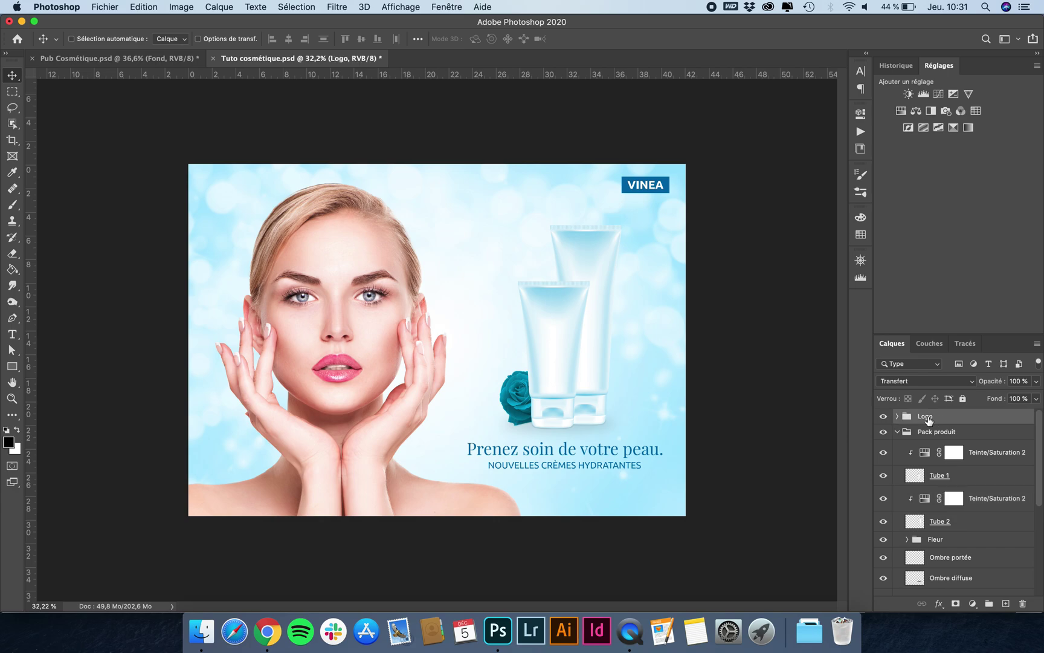
left_click(989, 459)
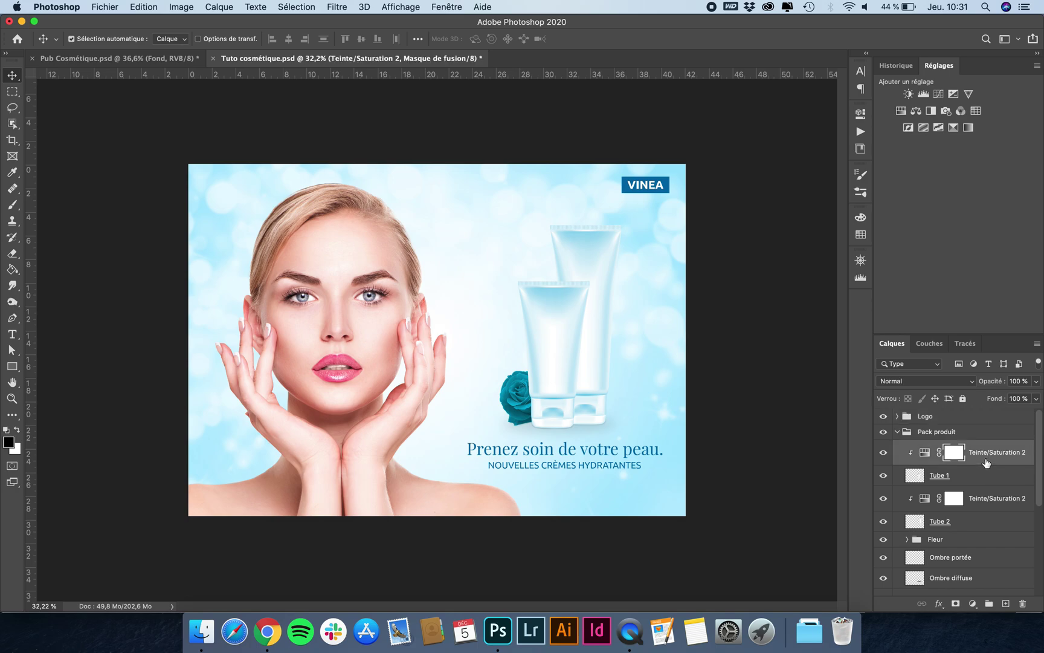
key("super+v")
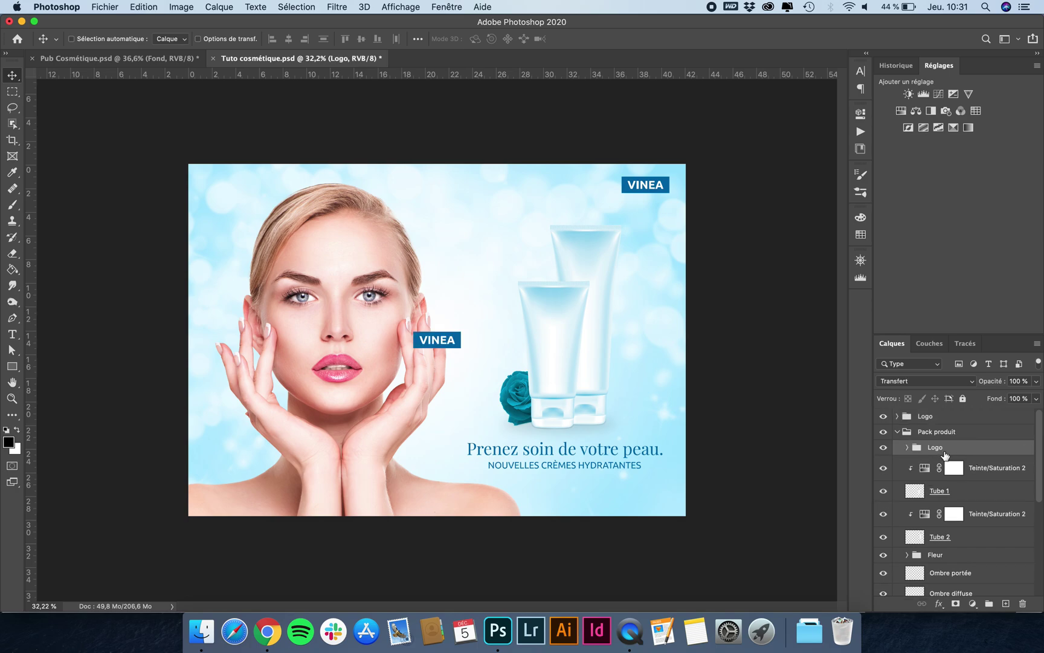
left_click_drag(451, 349, 568, 378)
scroll(566, 373, "up", 10)
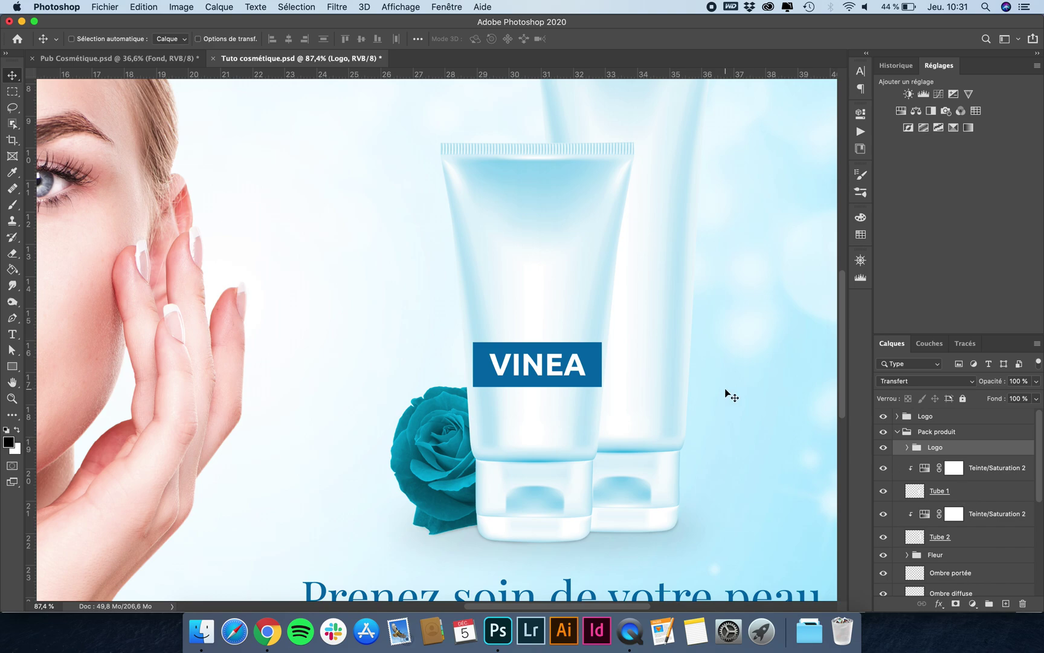
Scale the copied VINEA logo down to about half its size and centre it on the front tube's lower body
key("super+t")
left_click_drag(601, 343, 549, 331)
key("Return")
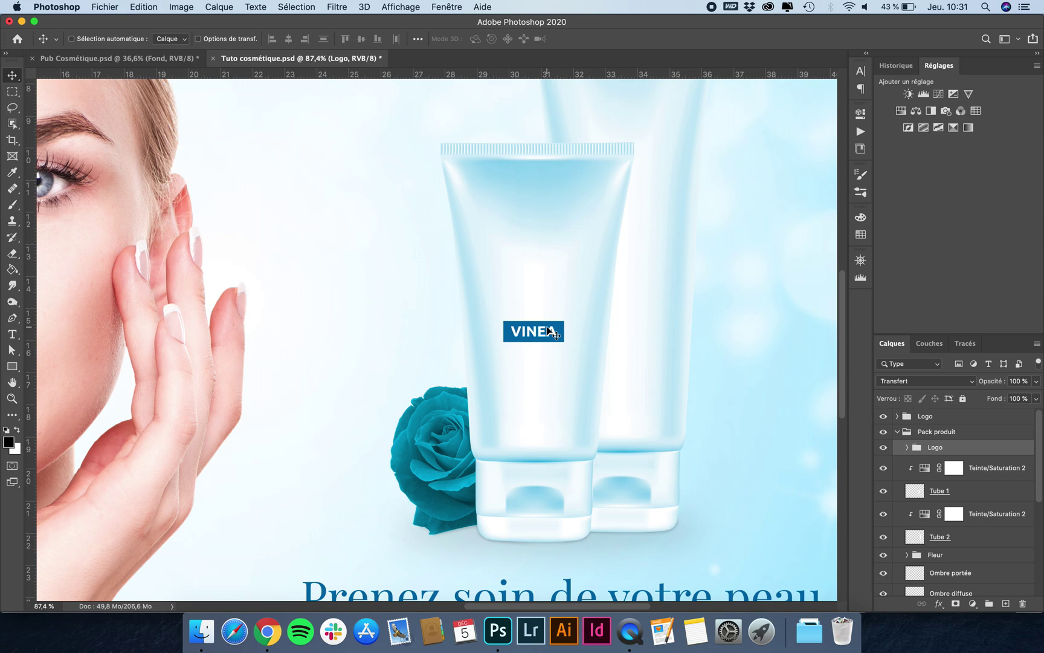
left_click_drag(544, 331, 548, 340)
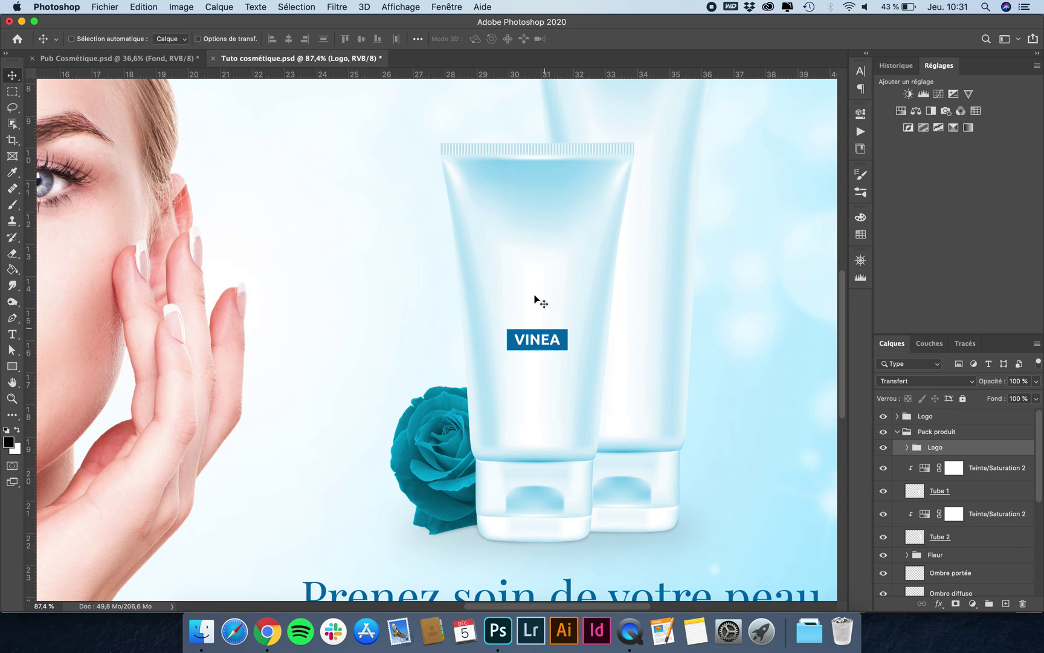
Draw a placeholder text box above the logo on the front tube and set its font size to 7 pt
left_click(12, 336)
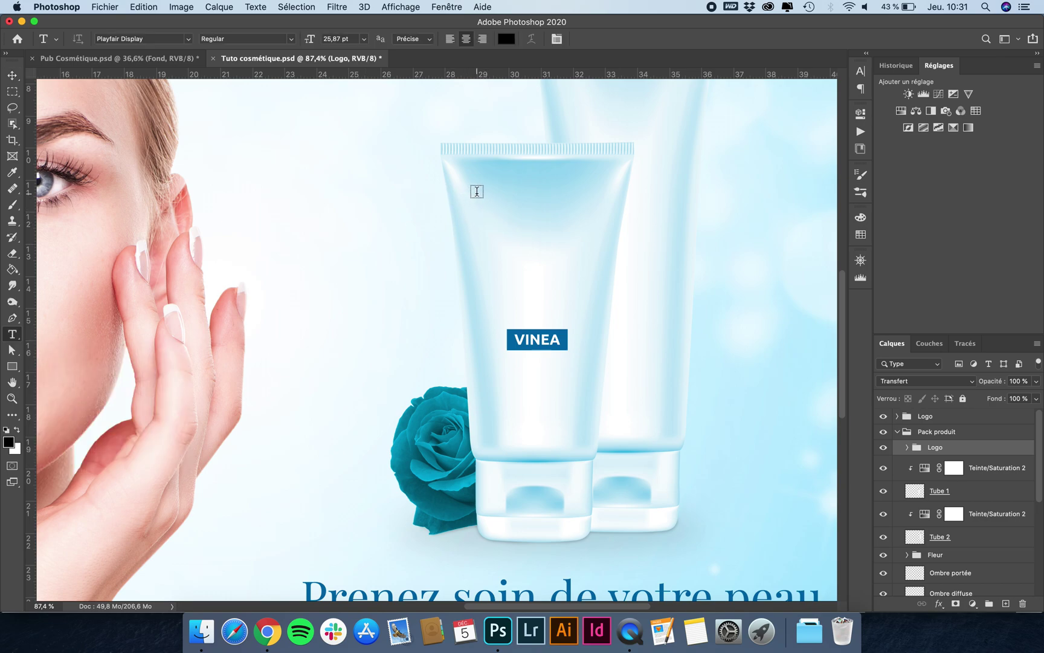
left_click_drag(476, 191, 597, 302)
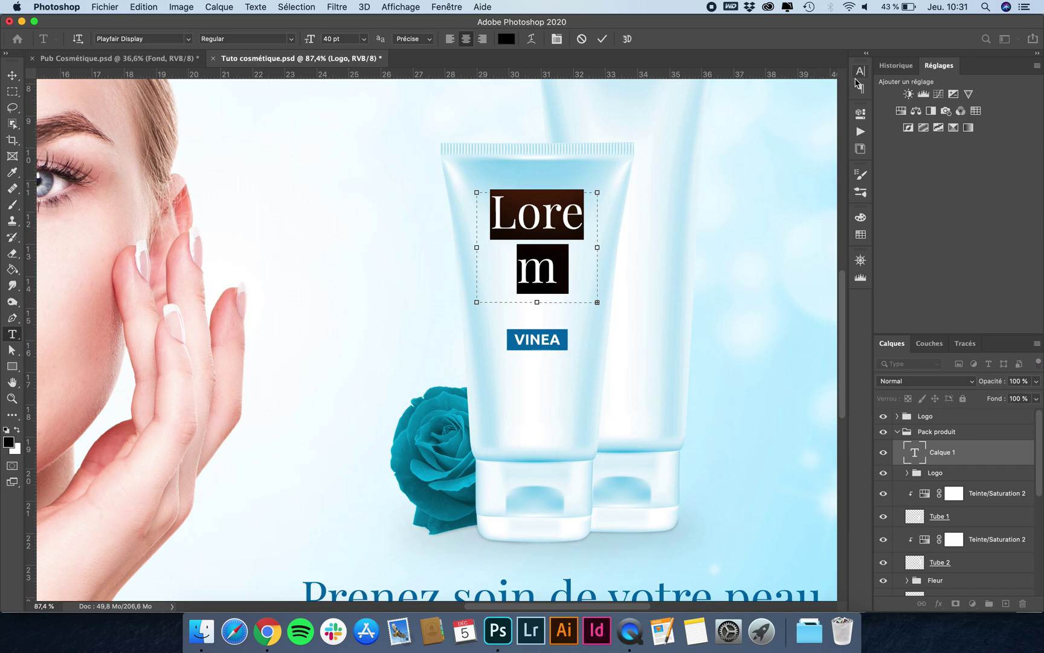
left_click(858, 74)
left_click(750, 104)
type("12")
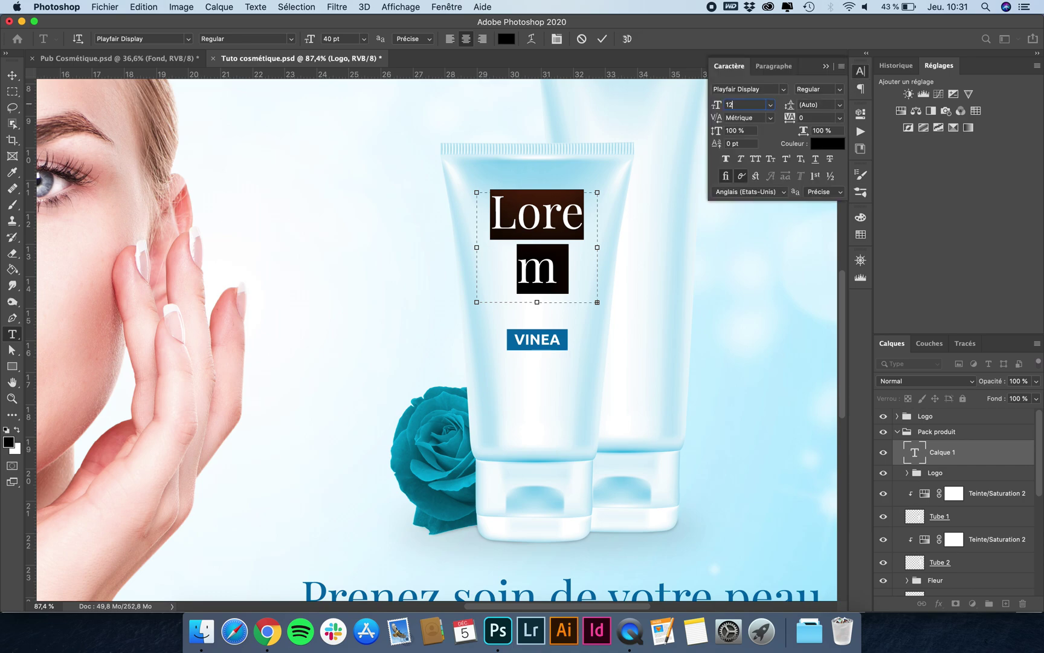
key("Return")
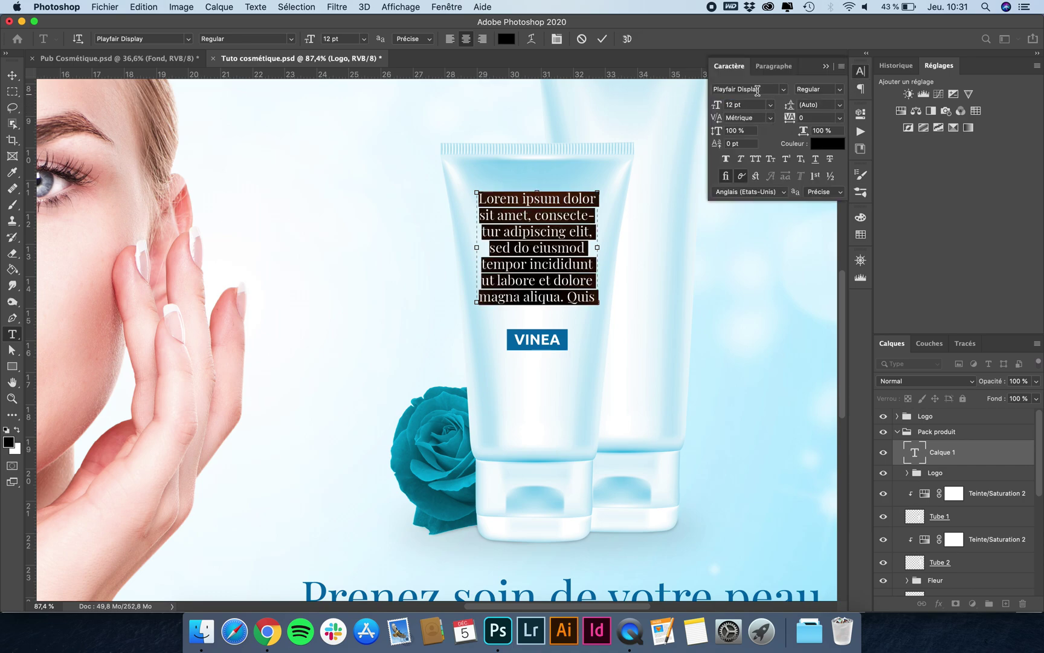
left_click(755, 105)
type("10")
key("Return")
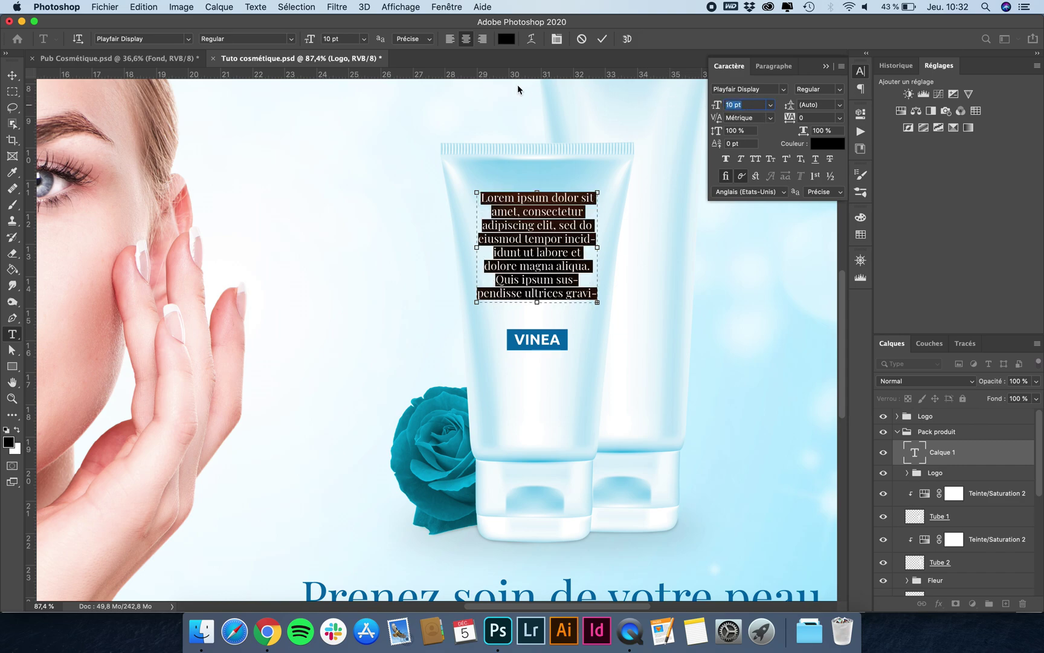
type("7")
key("Return")
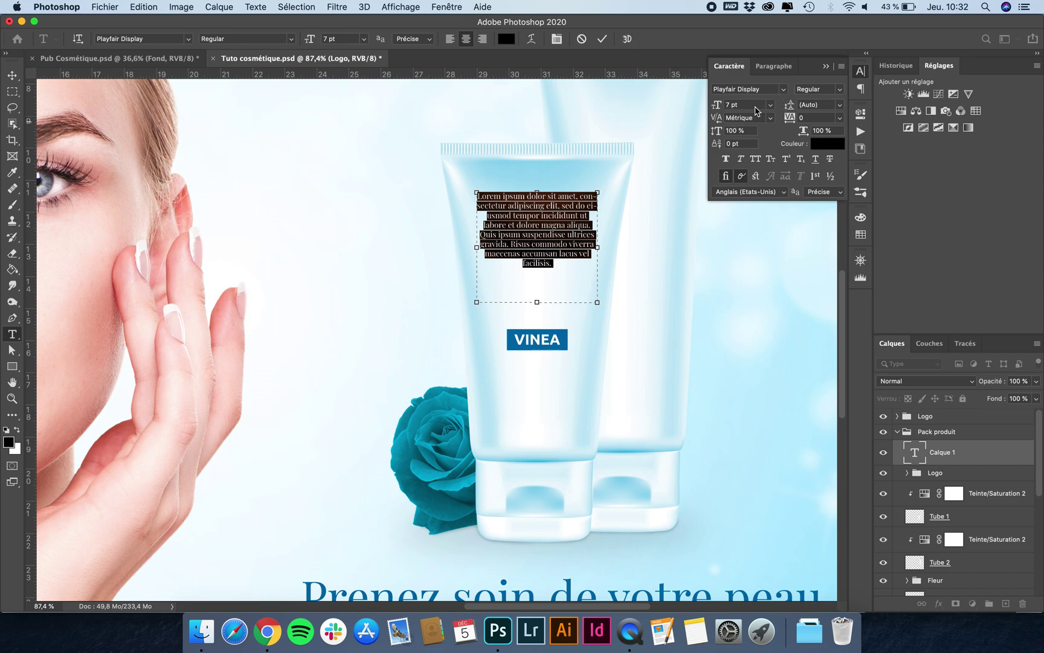
Left-align the placeholder text on the front tube and set its font to Ubuntu Regular
left_click(774, 66)
left_click(727, 89)
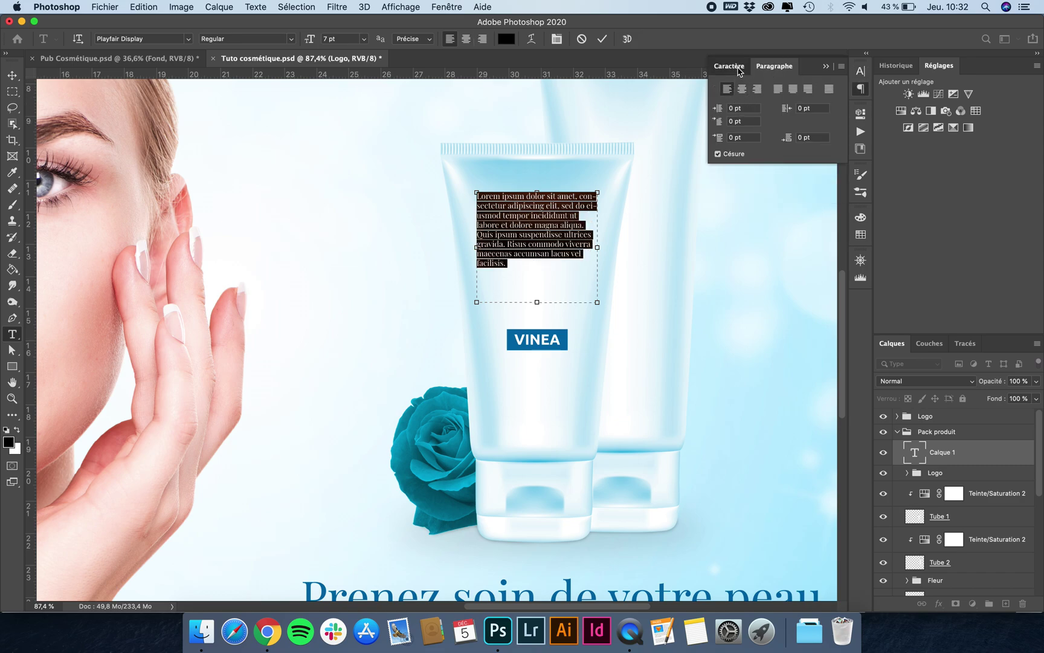
left_click(730, 66)
double_click(753, 89)
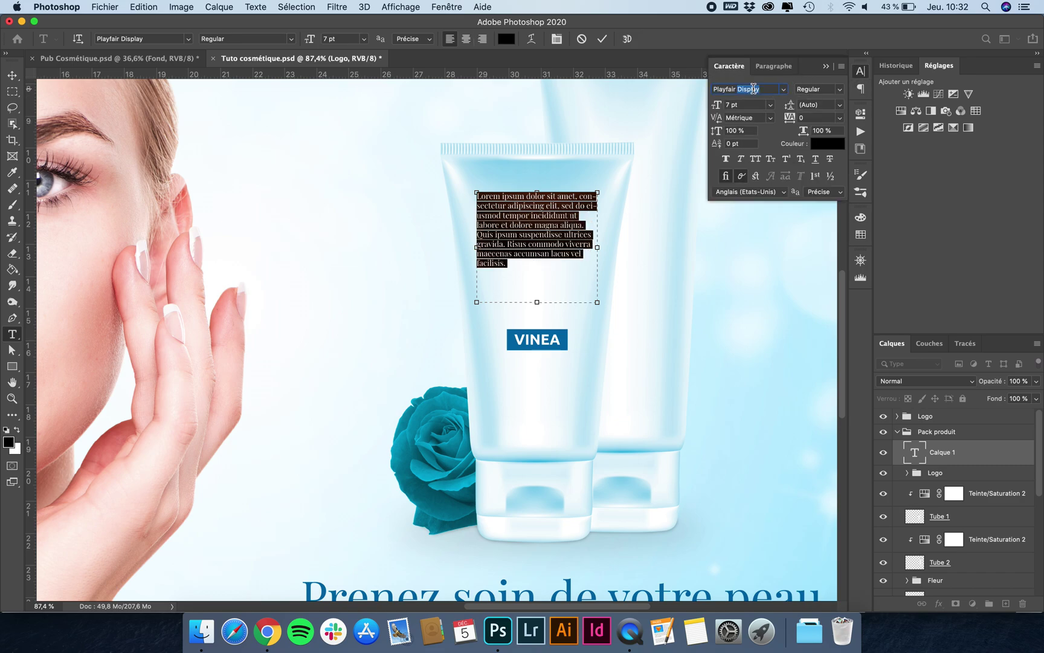
left_click(753, 89)
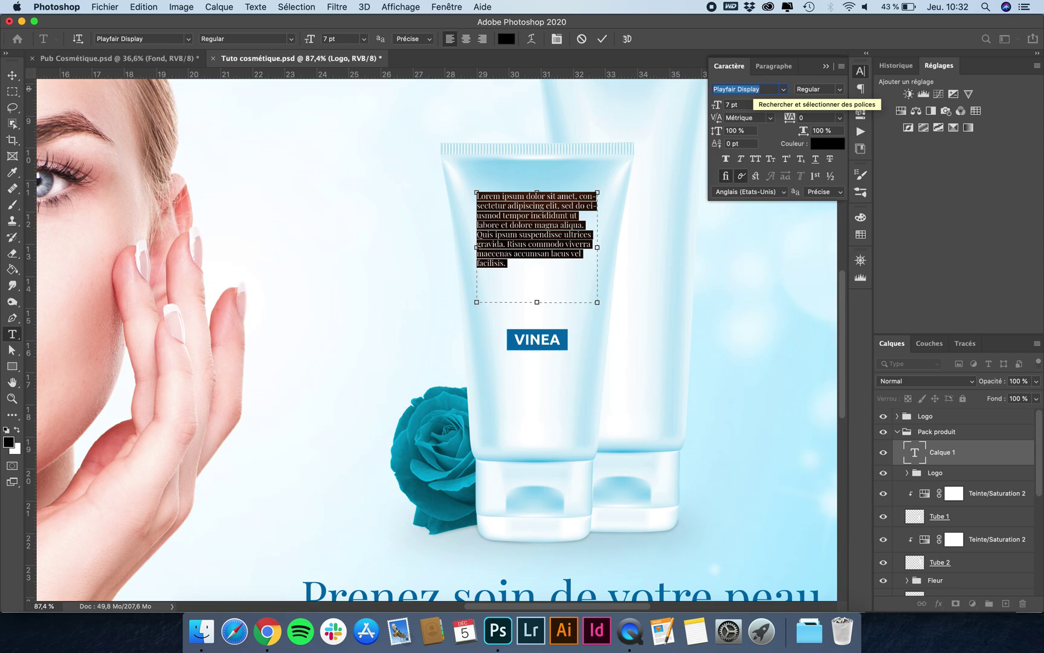
type("Ubuntu")
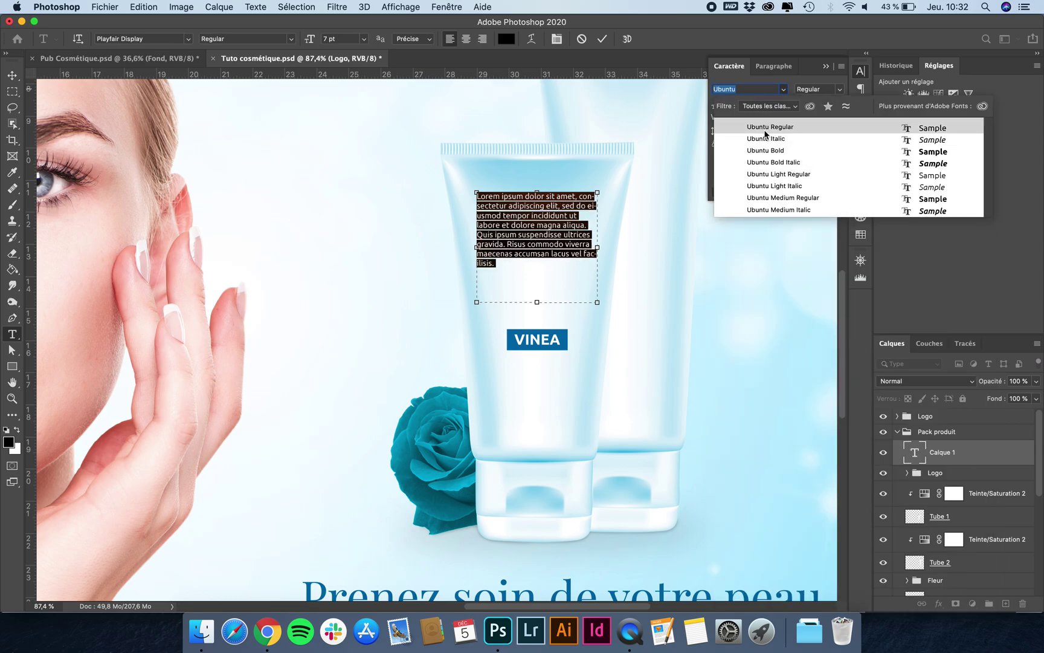
left_click(765, 130)
Replace the placeholder text with "Crème émolliente kératoréductrice" and, after a blank line, "Hydrate la peau"
left_click(503, 265)
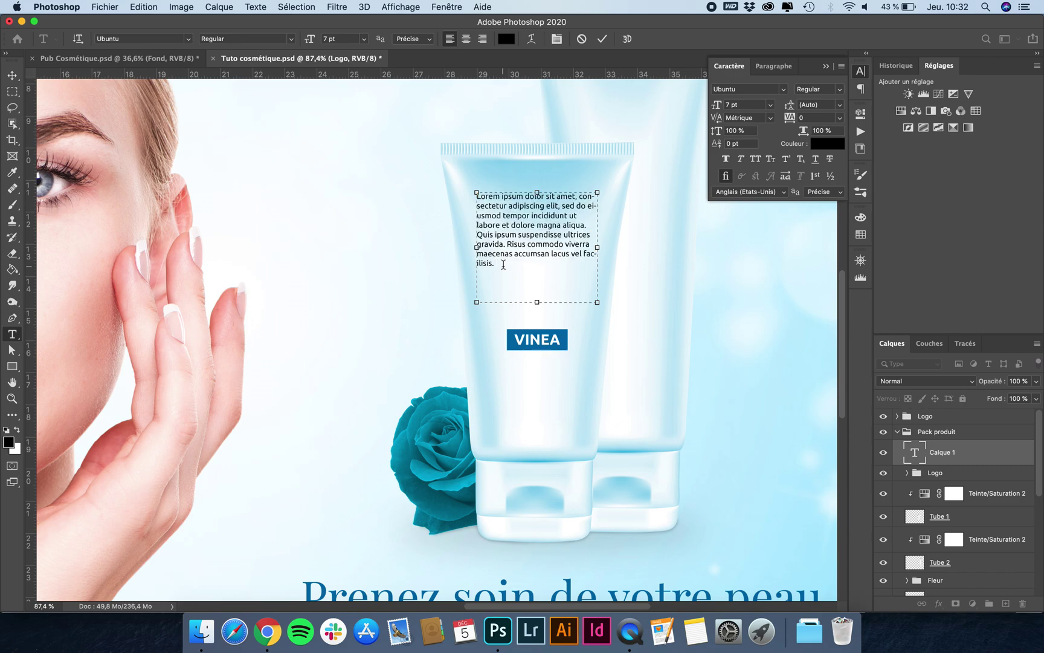
left_click_drag(503, 264, 471, 192)
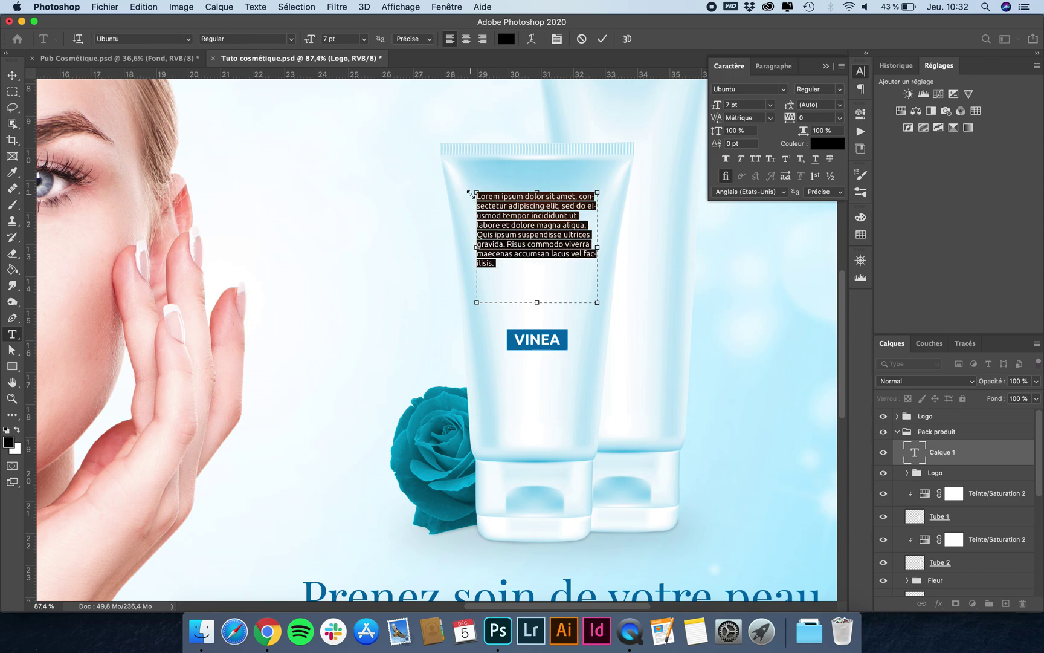
type("Cre")
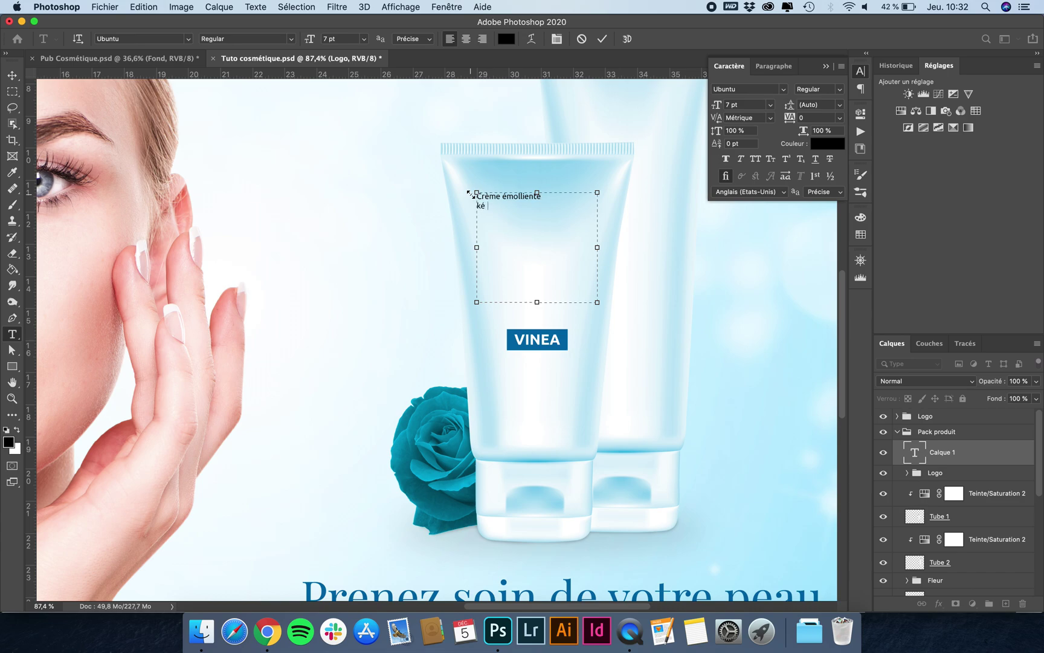
type("ratoréd")
key("Return")
key("Return")
type("Hydrate")
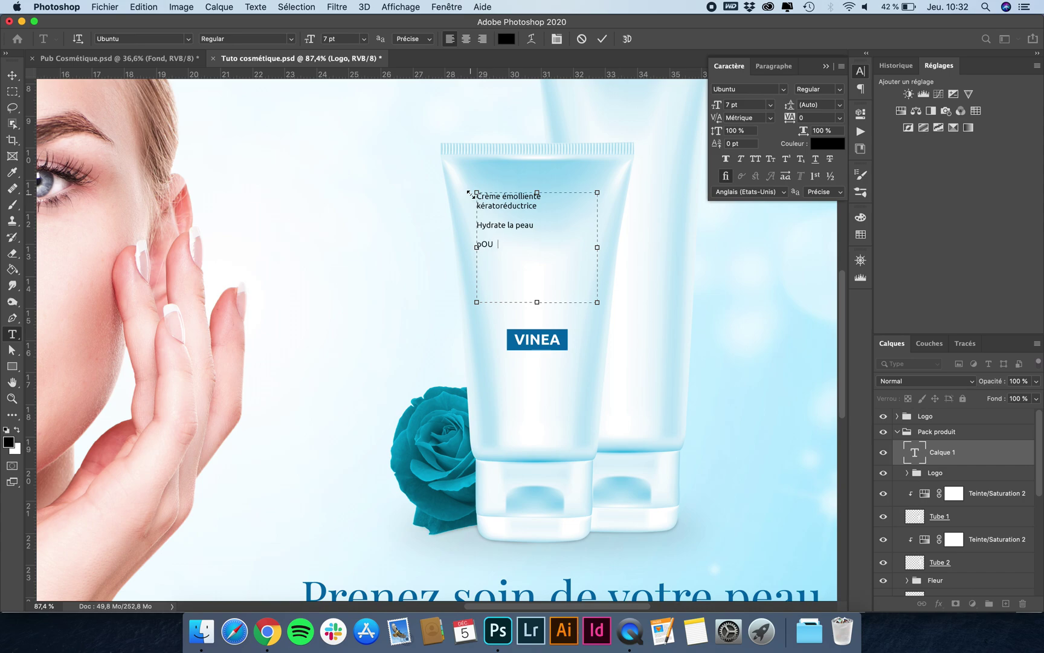
Add a third paragraph to the tube text reading "Pour les peaux sèches et squameuses"
key("BackSpace")
key("BackSpace")
key("BackSpace")
key("BackSpace")
key("BackSpace")
key("BackSpace")
type("Pour les peaux sèches")
type("et squameuses")
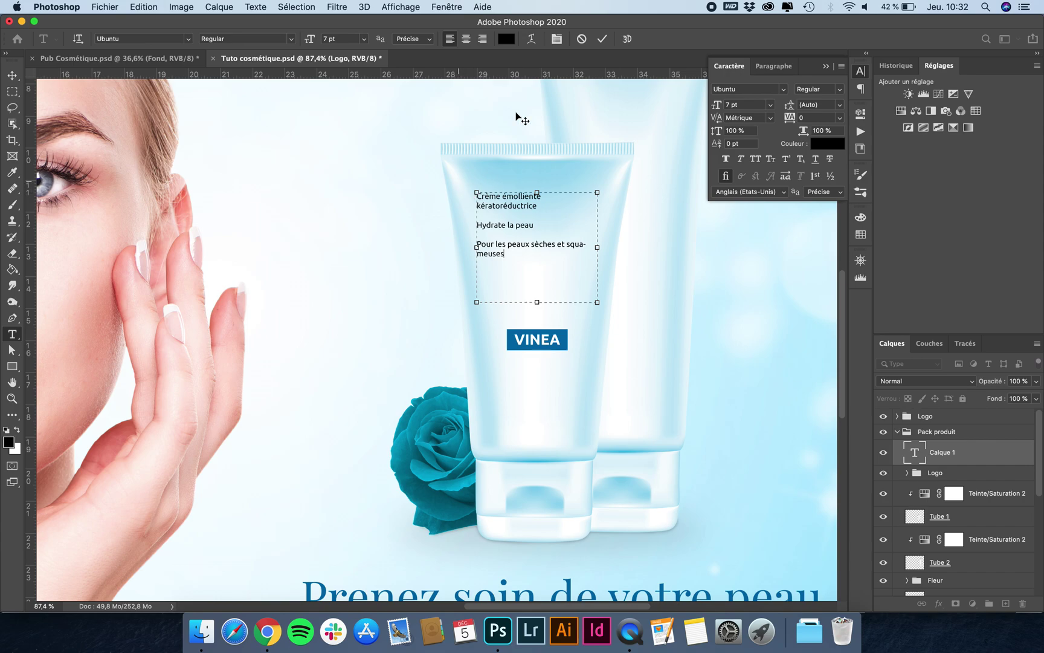
Turn off hyphenation for the last paragraph of the tube text and finish editing the text
left_click(774, 65)
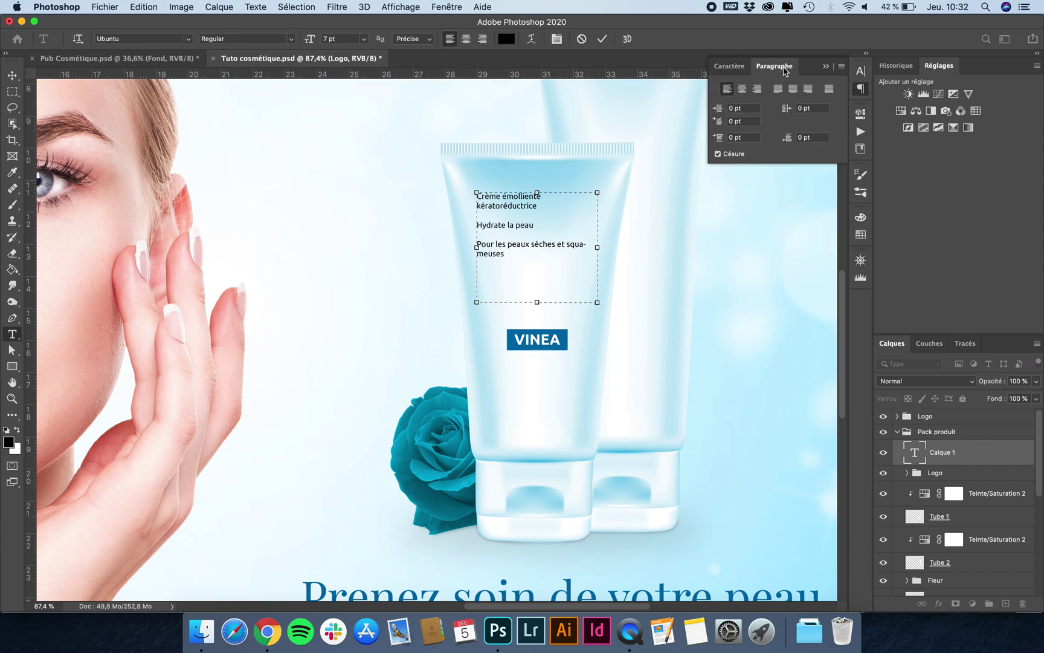
left_click(718, 153)
left_click(730, 66)
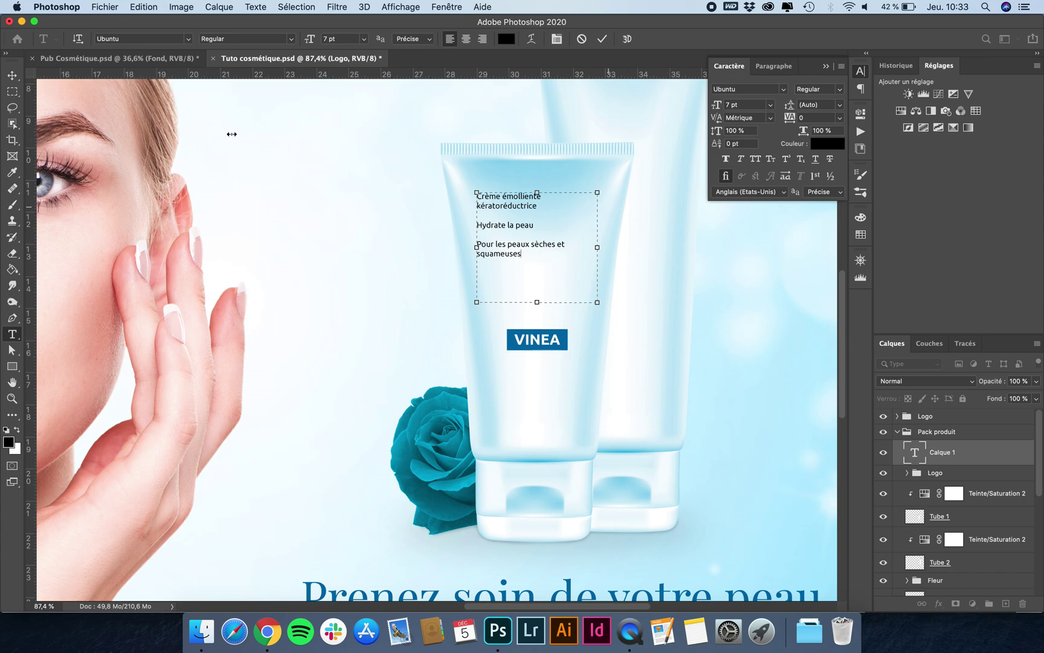
left_click(12, 75)
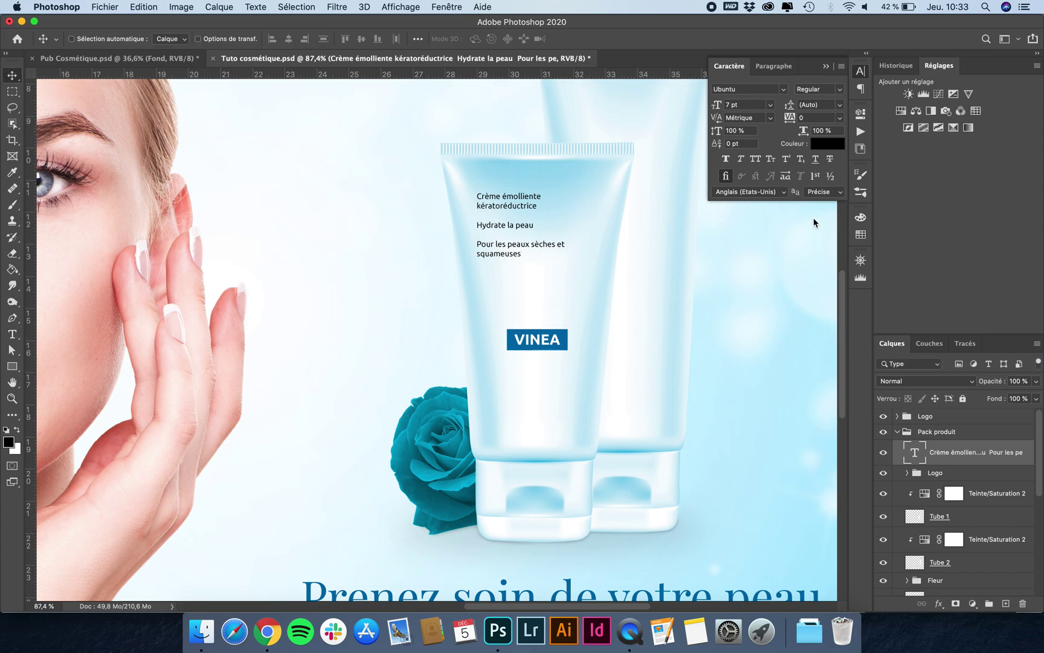
Recolour the tube text with the VINEA logo's blue, 206da8, and shift the text block slightly down and to the right
left_click(827, 145)
left_click(562, 341)
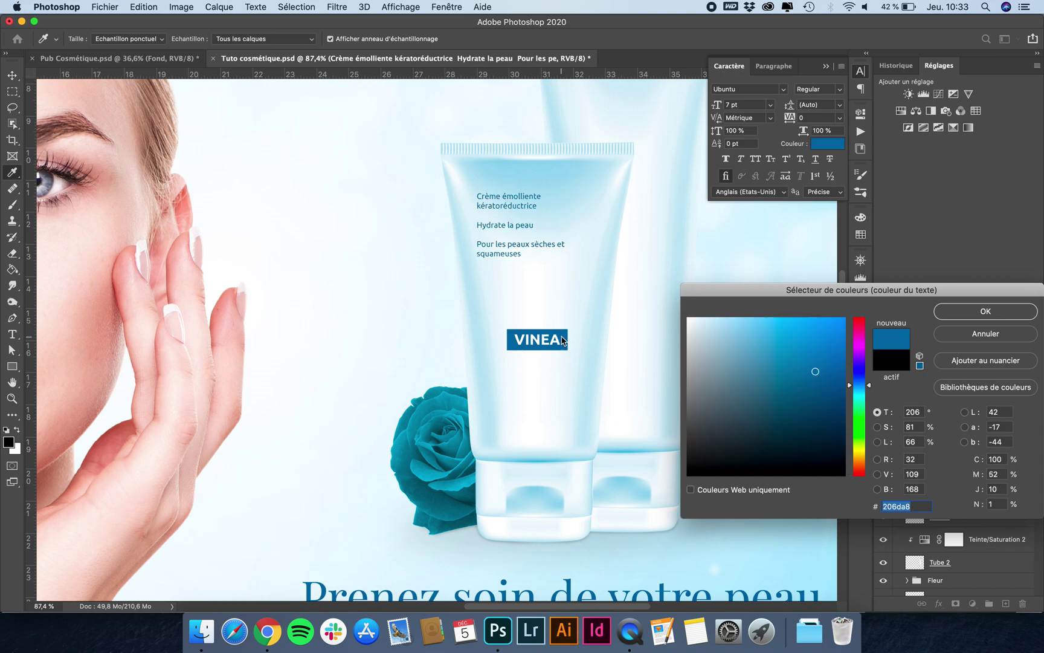
key("Return")
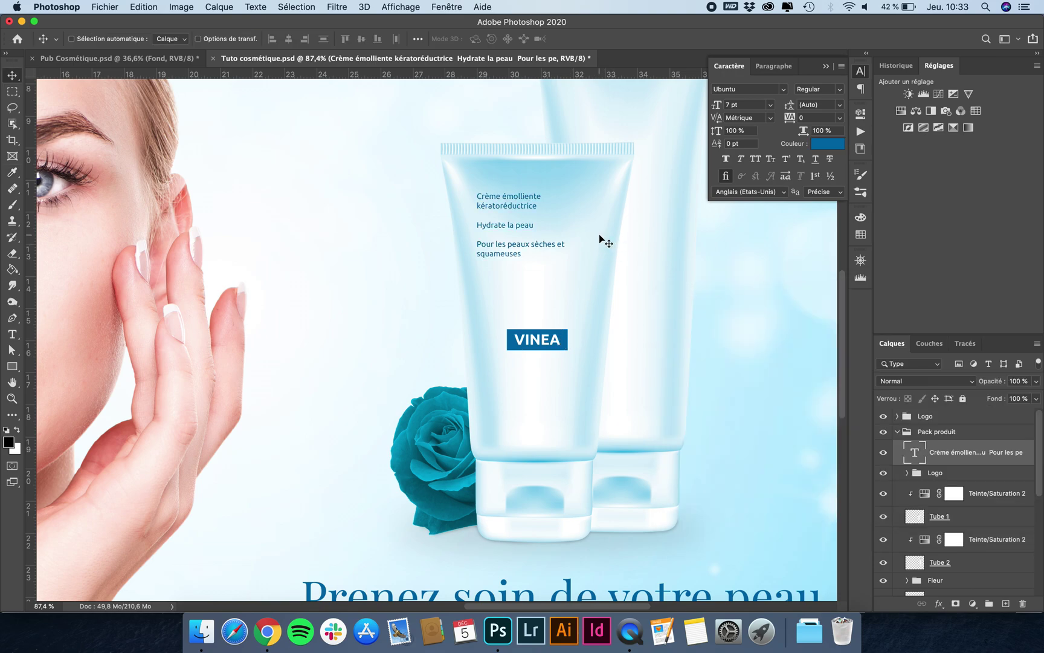
left_click_drag(520, 223, 525, 229)
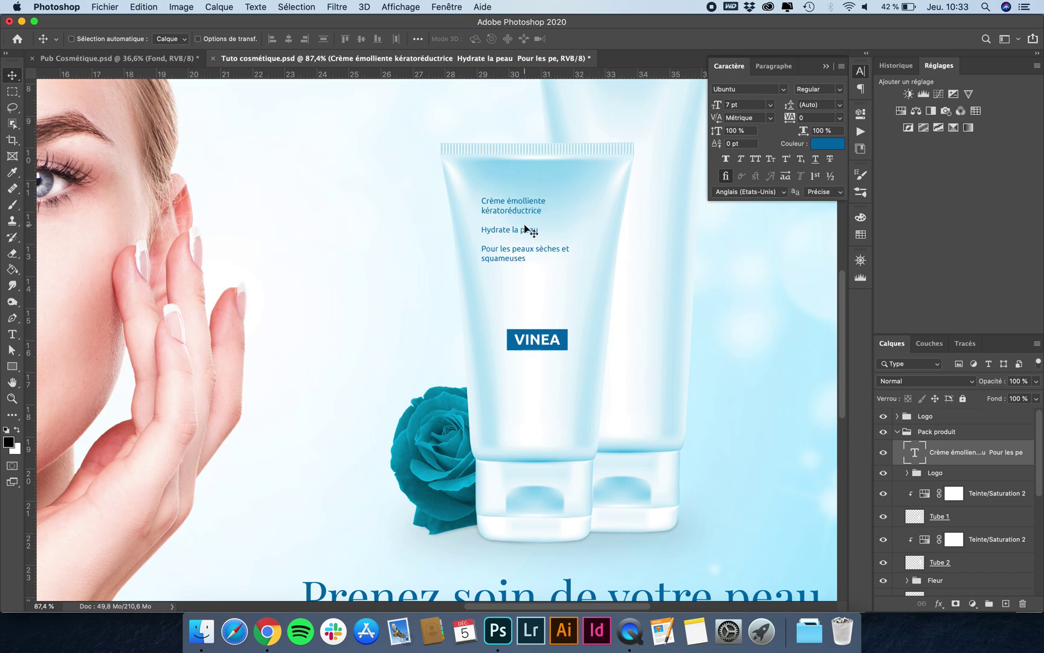
Check the colour applied to the whole text block on the front tube
key("t")
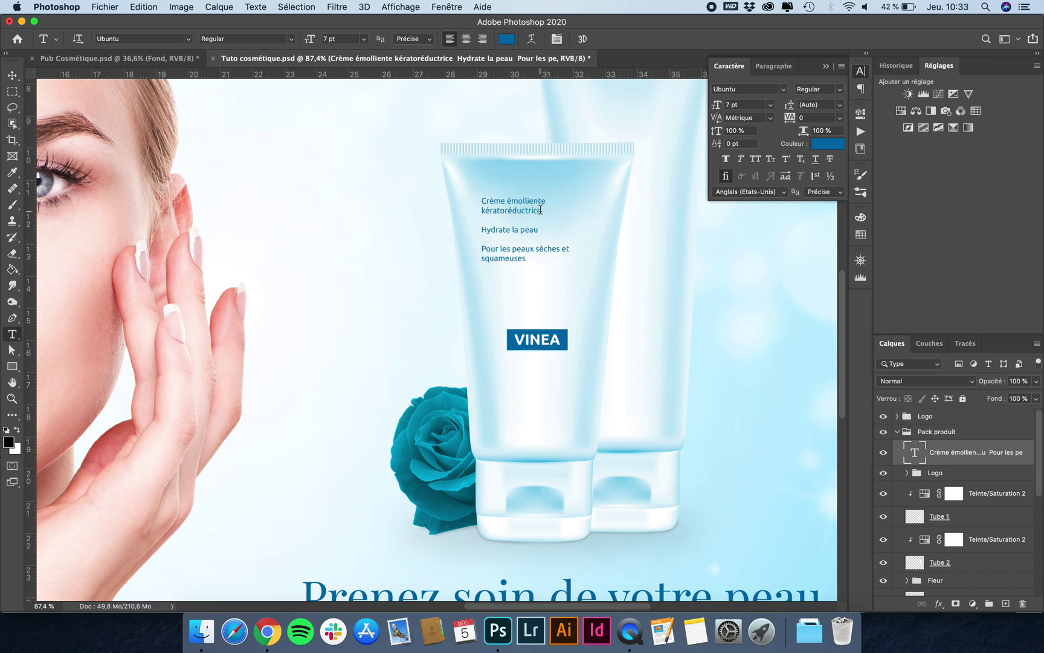
left_click_drag(527, 261, 457, 196)
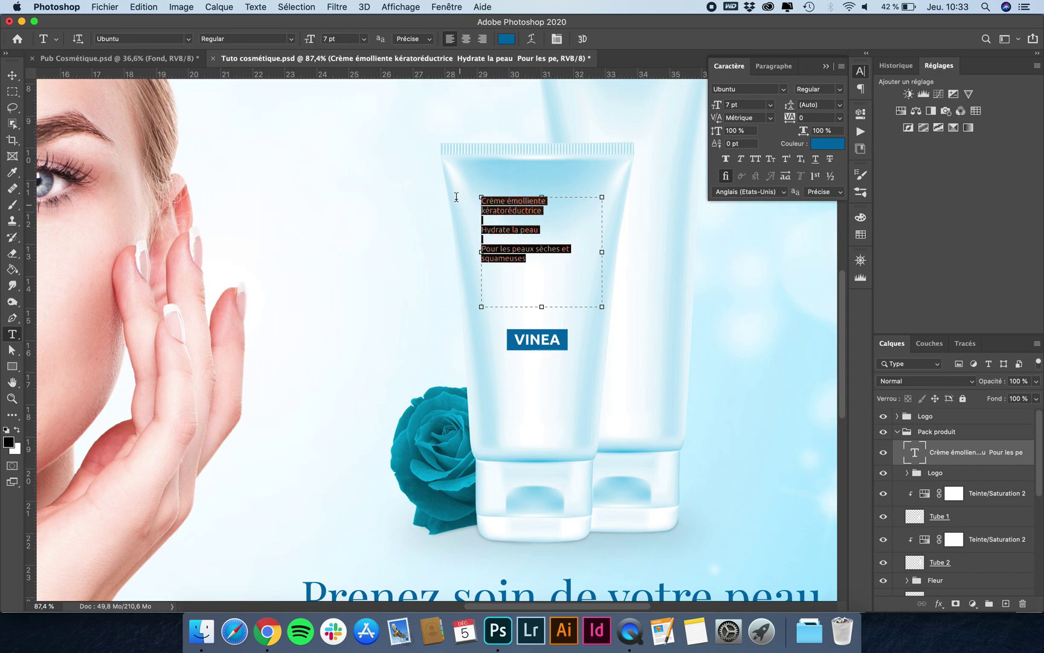
left_click(819, 146)
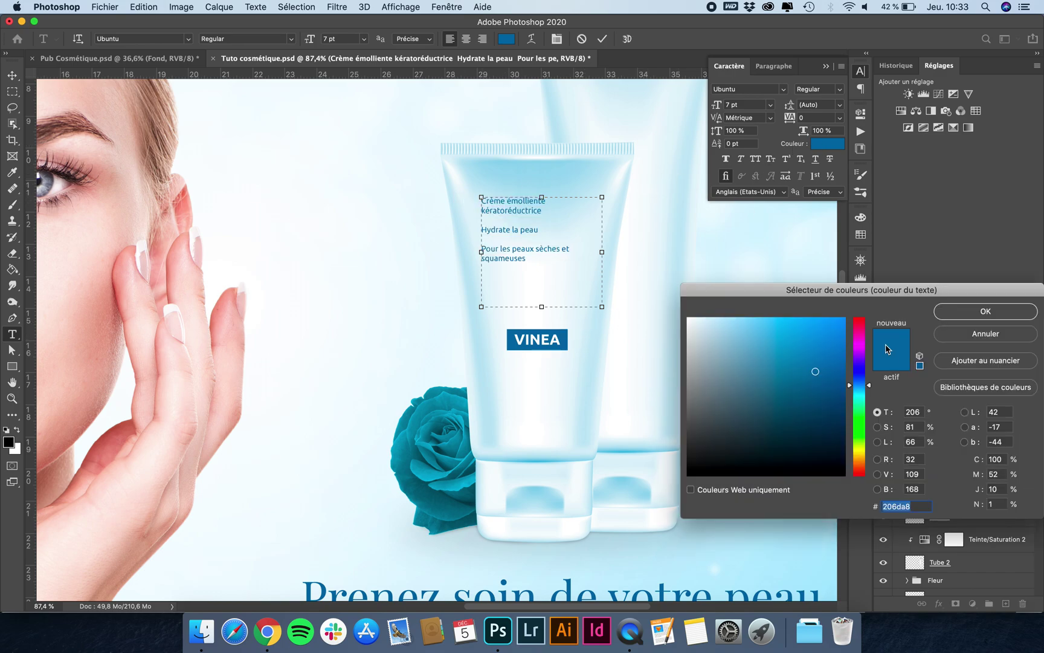
left_click(1006, 312)
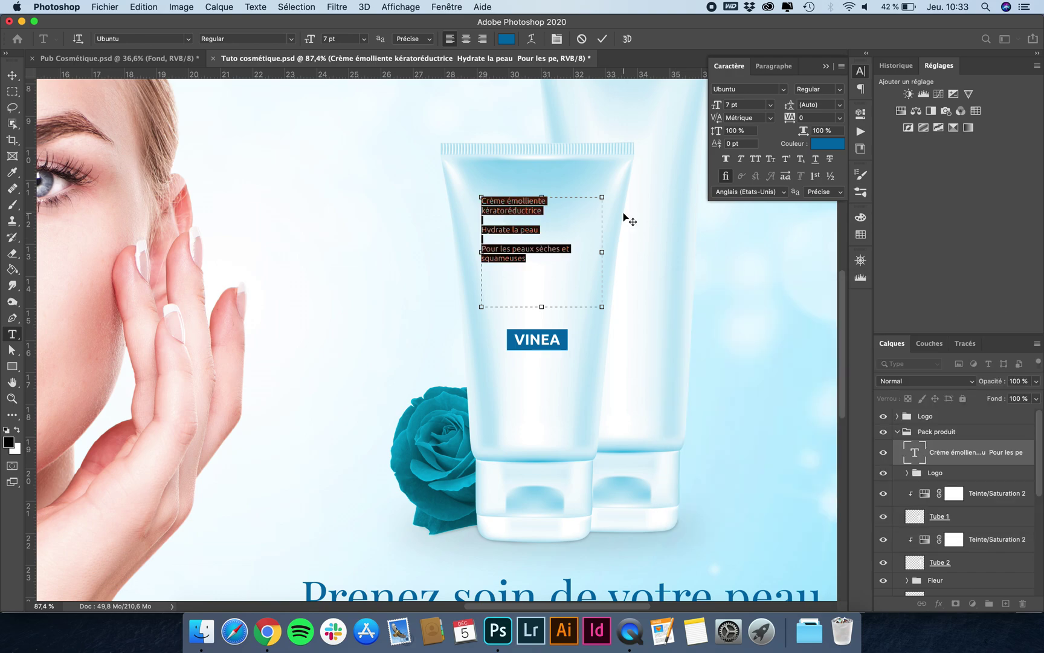
Format the "Crème émolliente kératoréductrice" heading as 8 pt, all caps and Bold
left_click(545, 210)
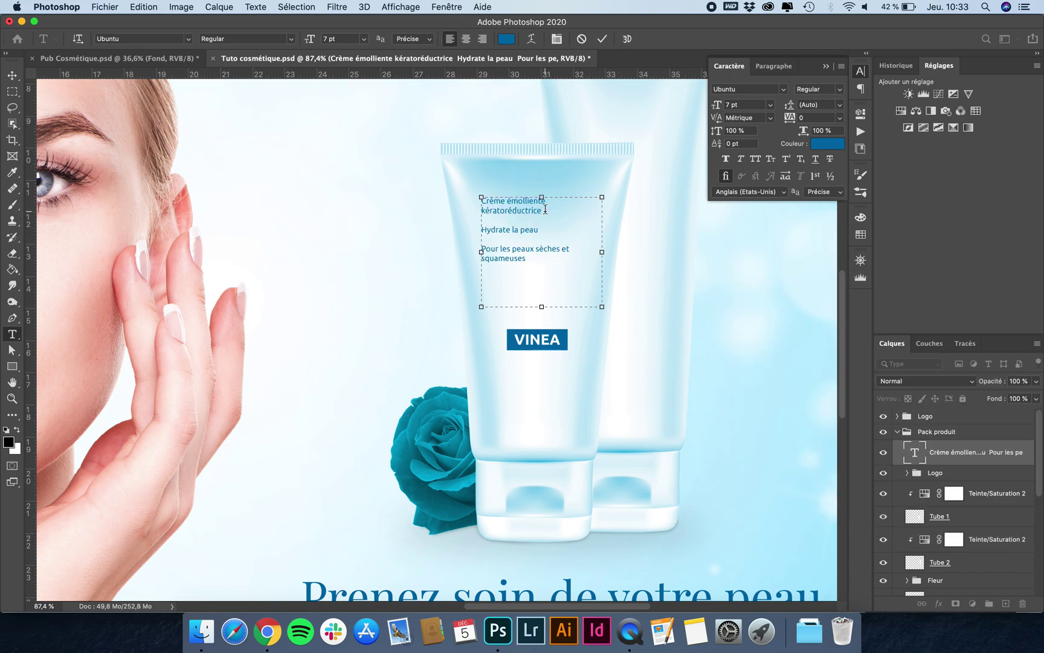
left_click_drag(553, 210, 469, 199)
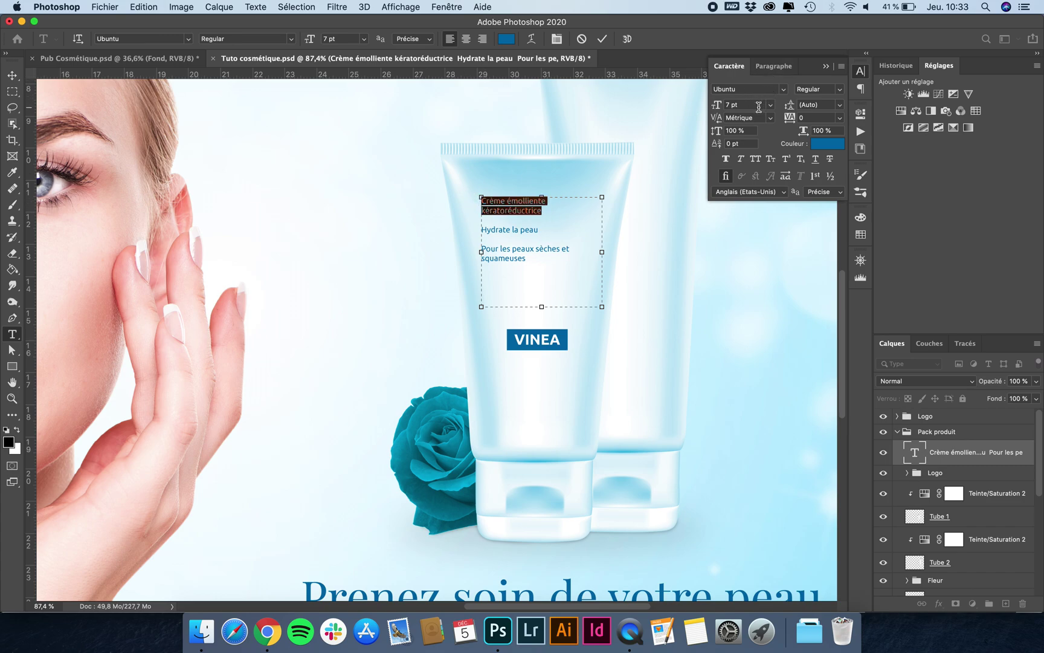
left_click(755, 103)
type("8")
key("Return")
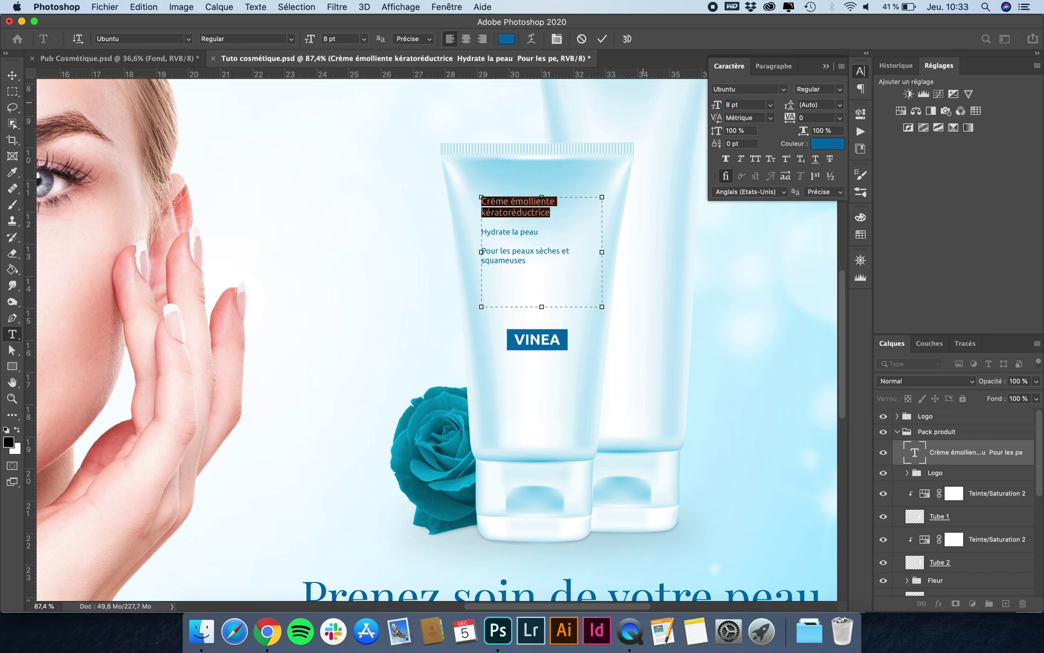
left_click(757, 159)
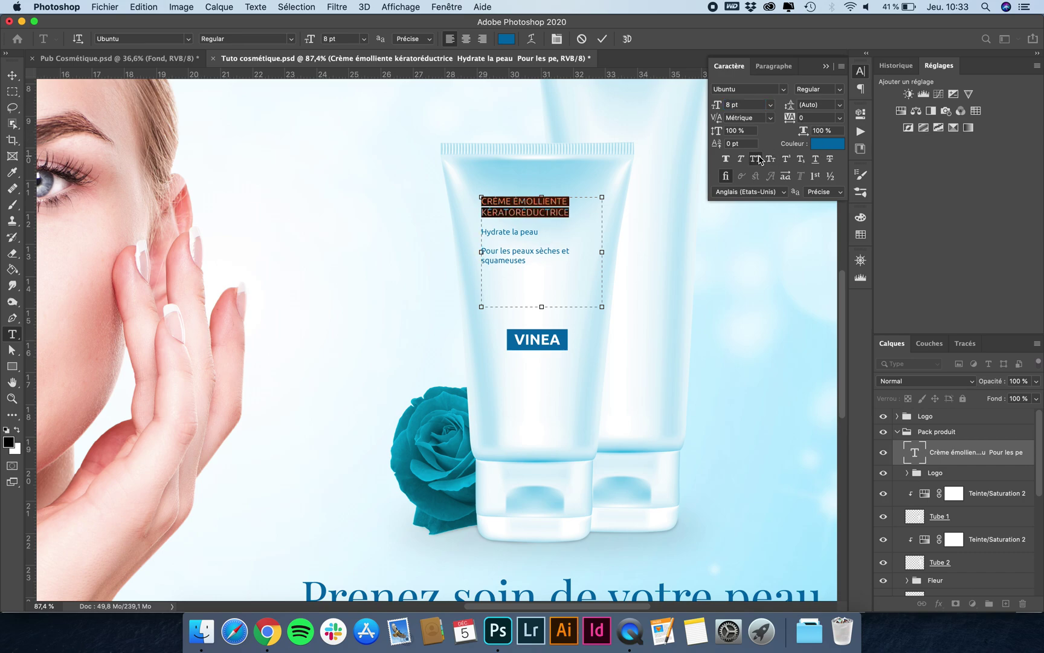
left_click(829, 89)
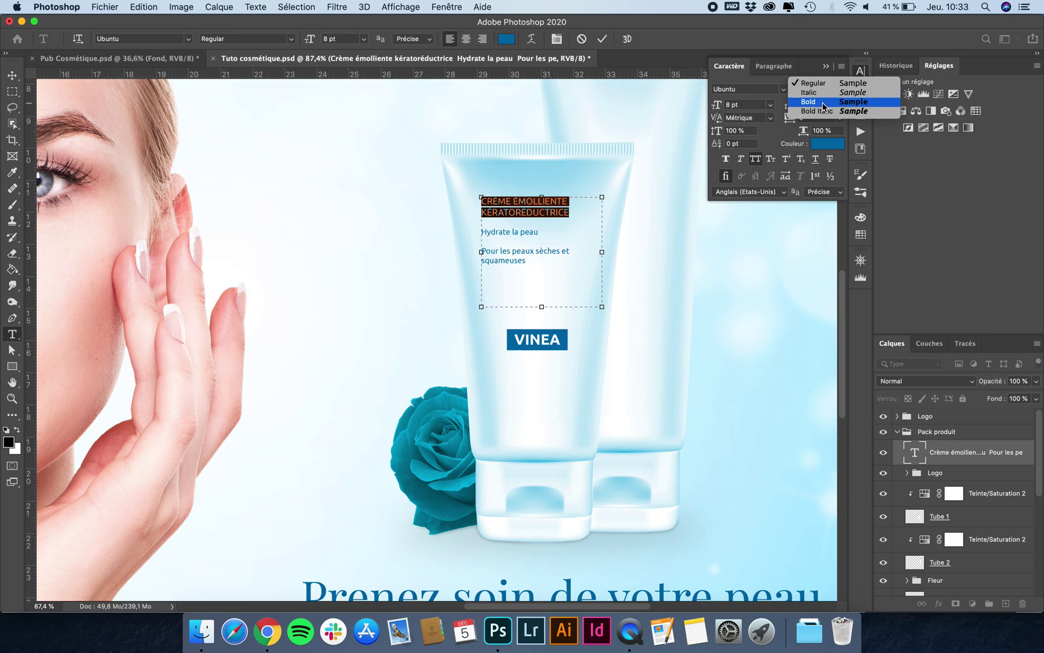
left_click(822, 103)
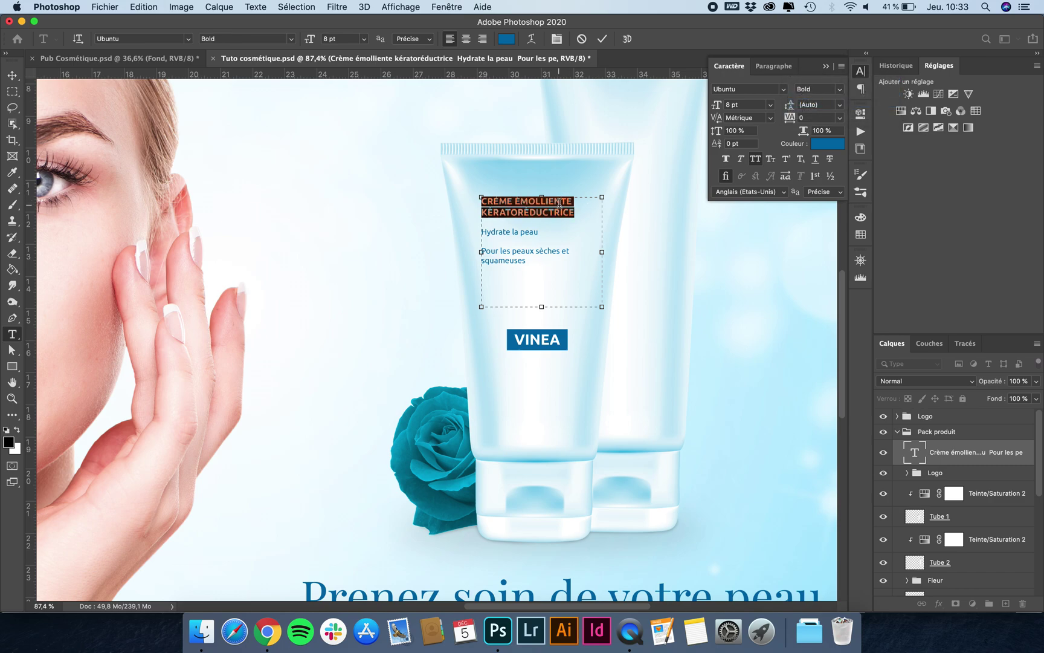
Set the "Hydrate la peau" line of the tube text to 8 pt
left_click_drag(546, 231, 481, 232)
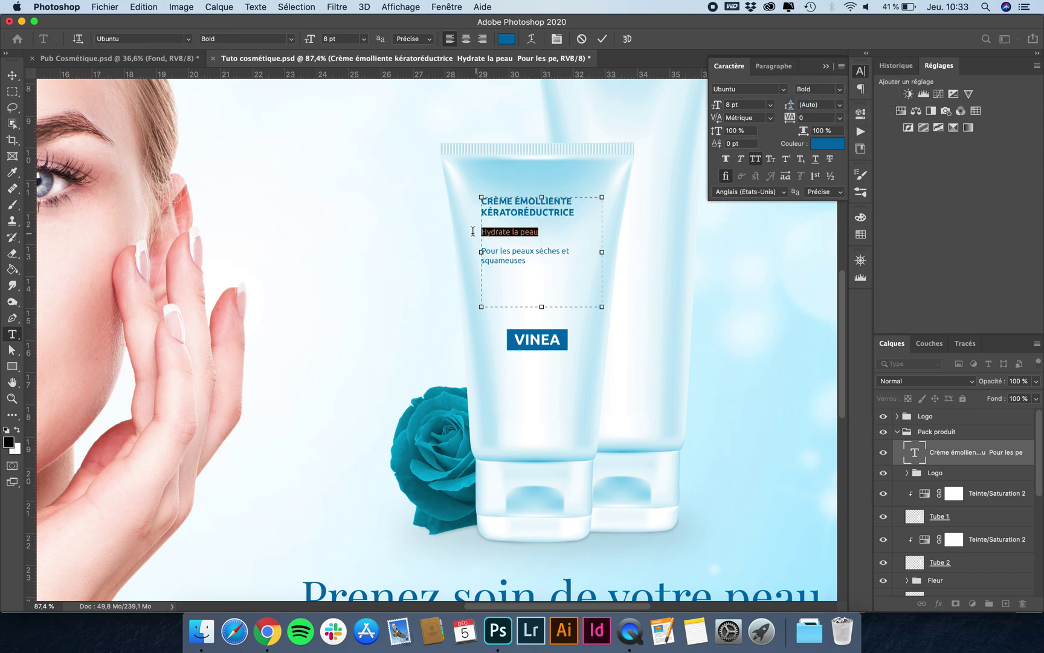
left_click(747, 105)
type("1")
key("Return")
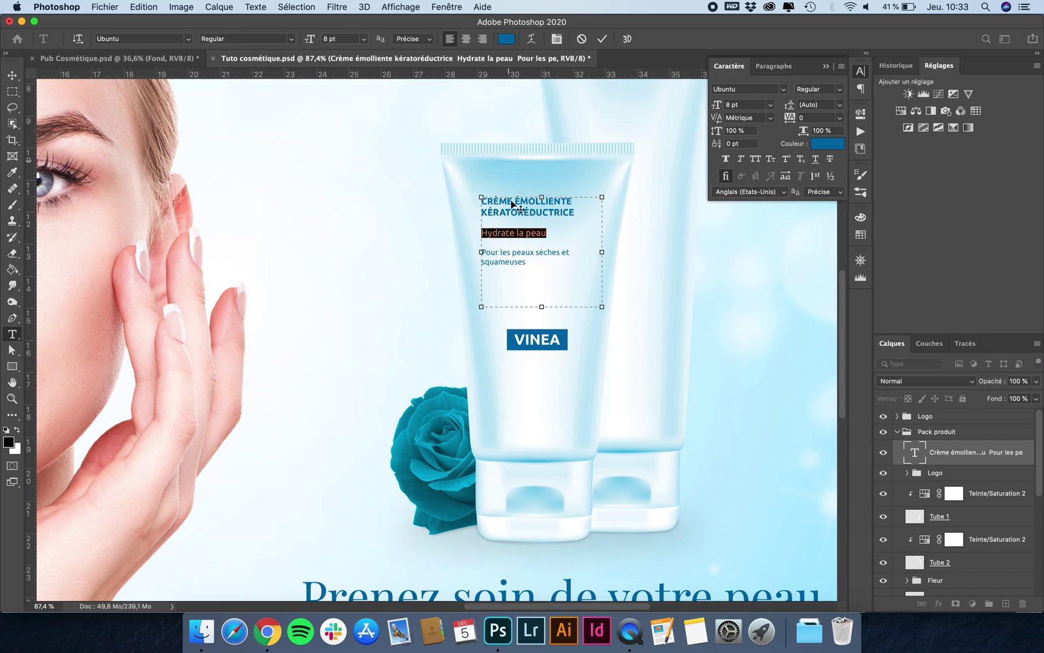
Set the "Pour les peaux sèches et squameuses" paragraph to 10 pt and all caps
left_click_drag(526, 262, 478, 254)
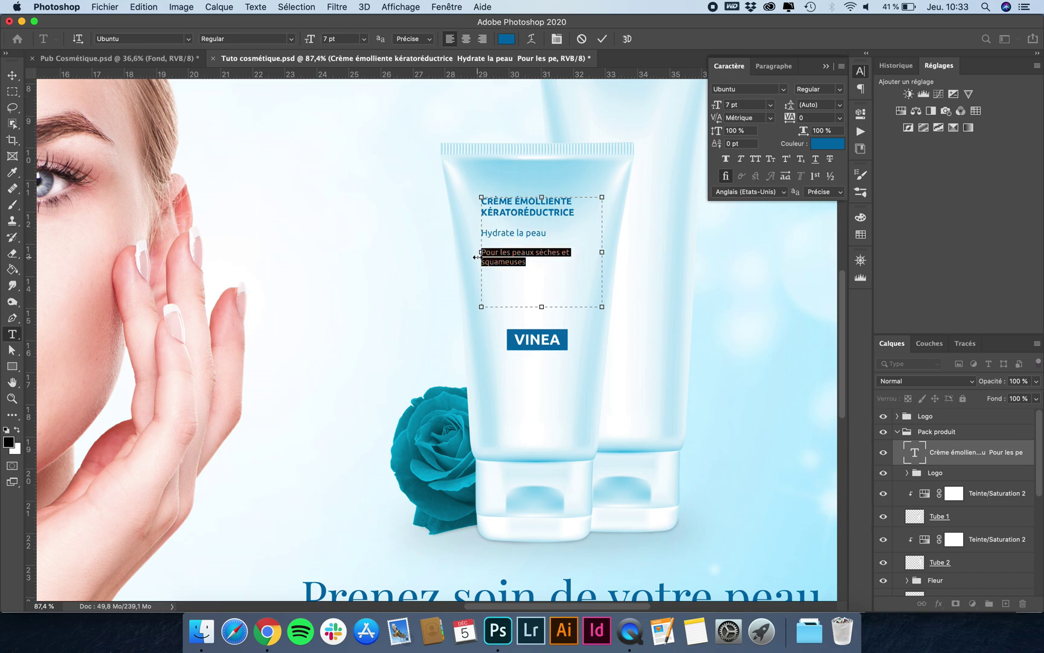
left_click(734, 104)
type("10")
key("Return")
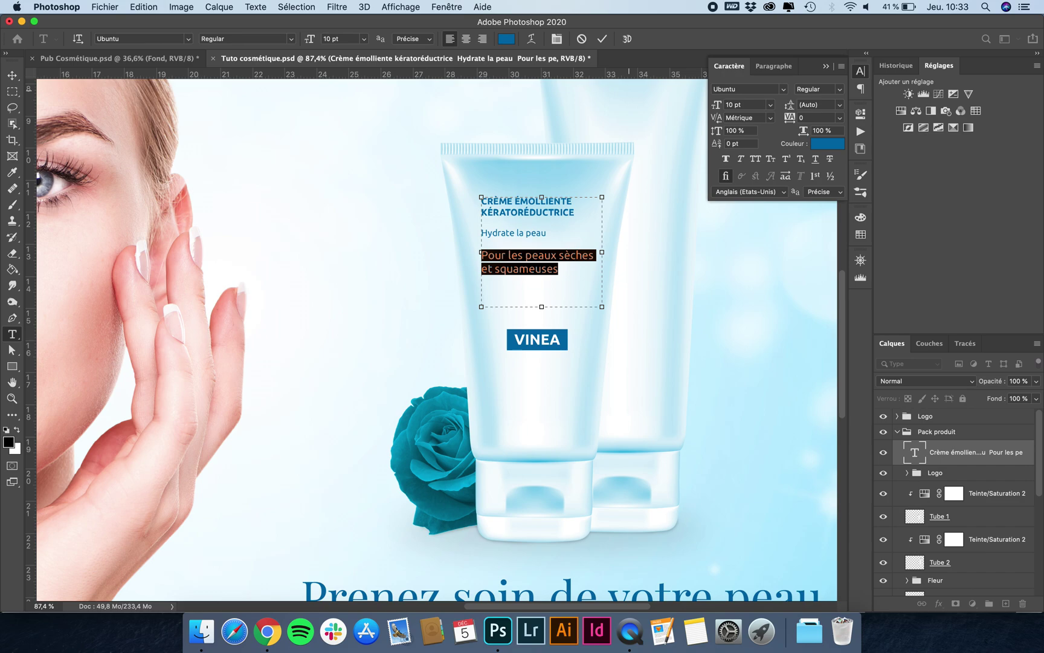
left_click(755, 159)
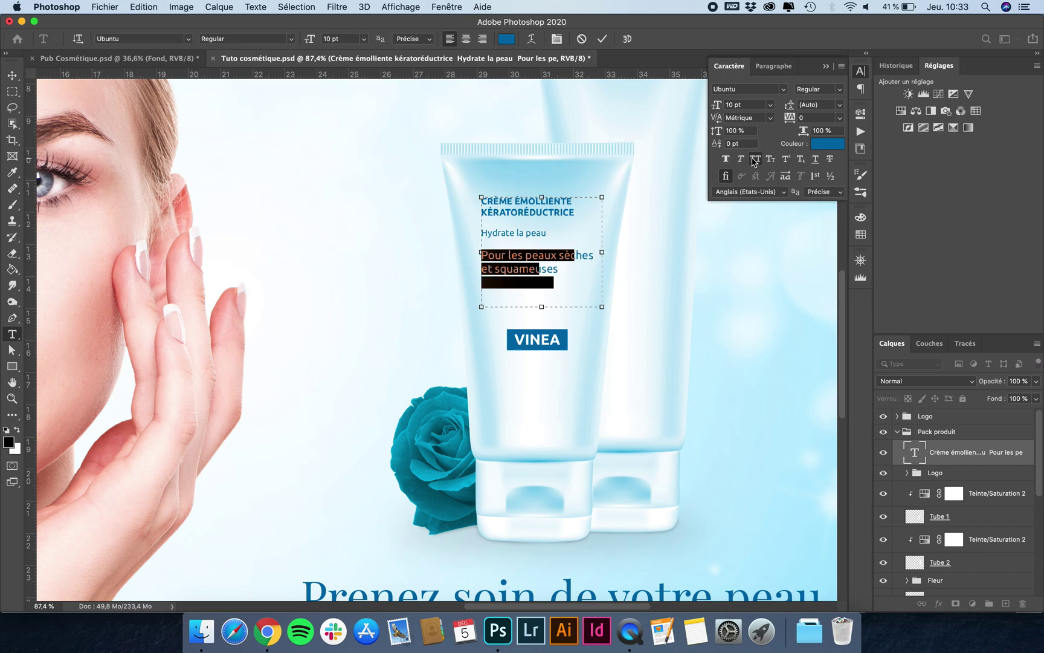
left_click(561, 282)
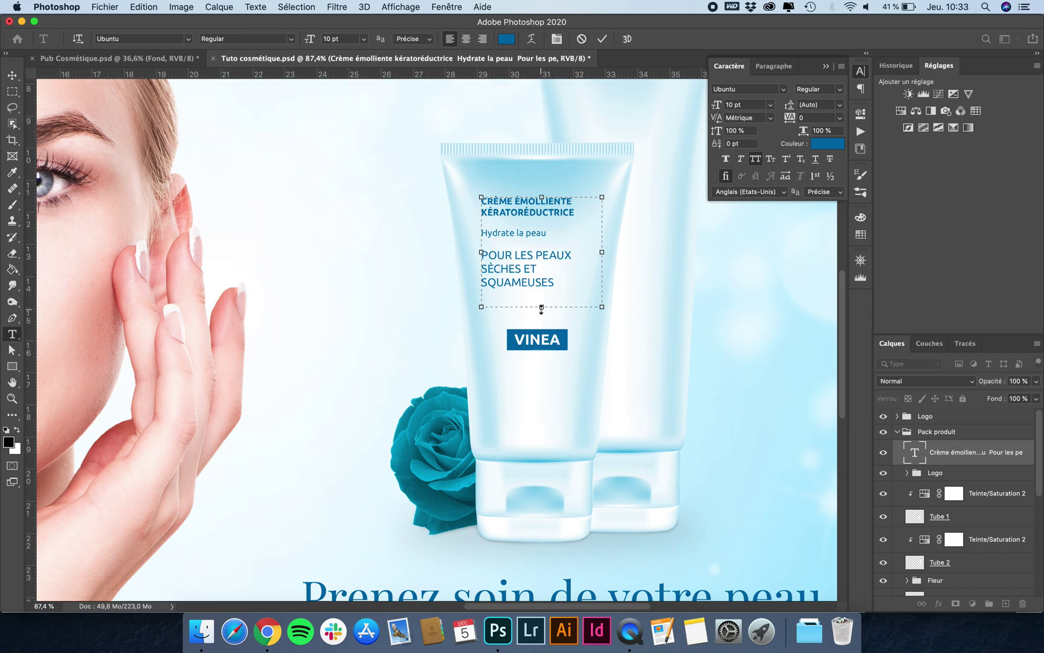
Tighten the text box around its three paragraphs and leave text editing to reposition the block on the tube
left_click_drag(542, 308, 541, 292)
left_click_drag(604, 246, 556, 234)
left_click(12, 76)
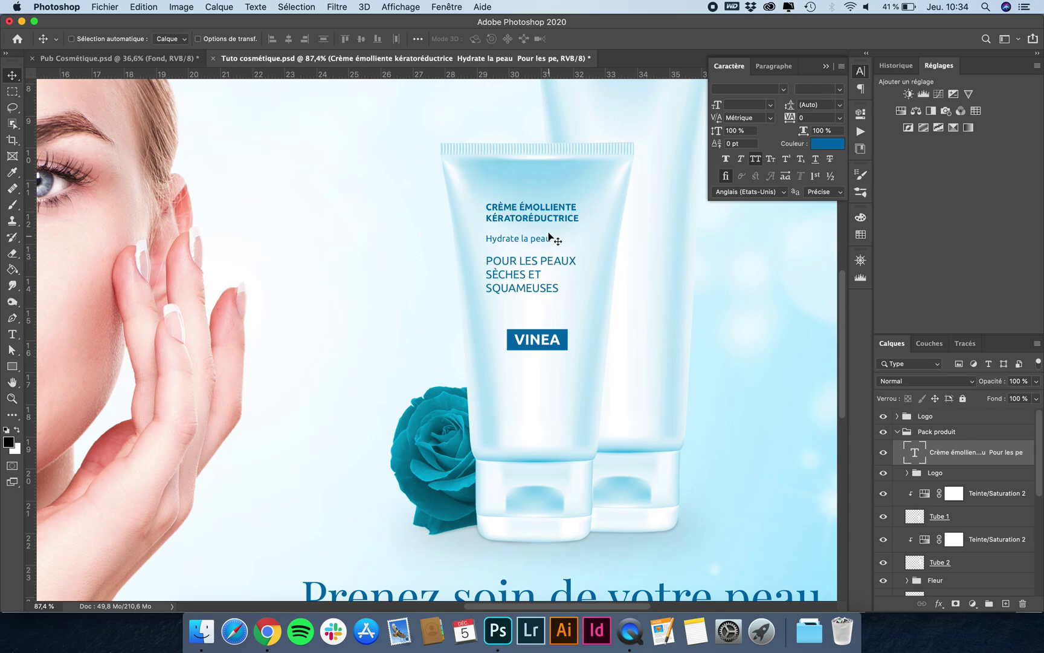
Draw a thin vertical rectangle about 0.05 × 0.62 cm beside the two-line "Crème émolliente kératoréductrice" heading on the front tube
scroll(541, 248, "down", 5)
scroll(533, 251, "up", 6)
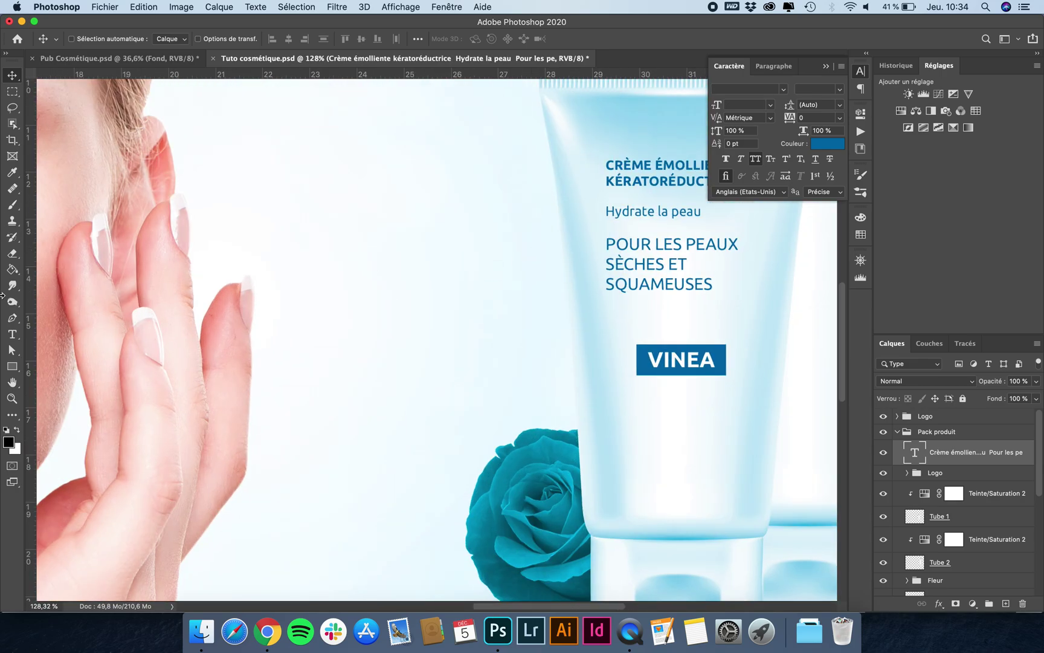
left_click(12, 367)
scroll(643, 243, "up", 3)
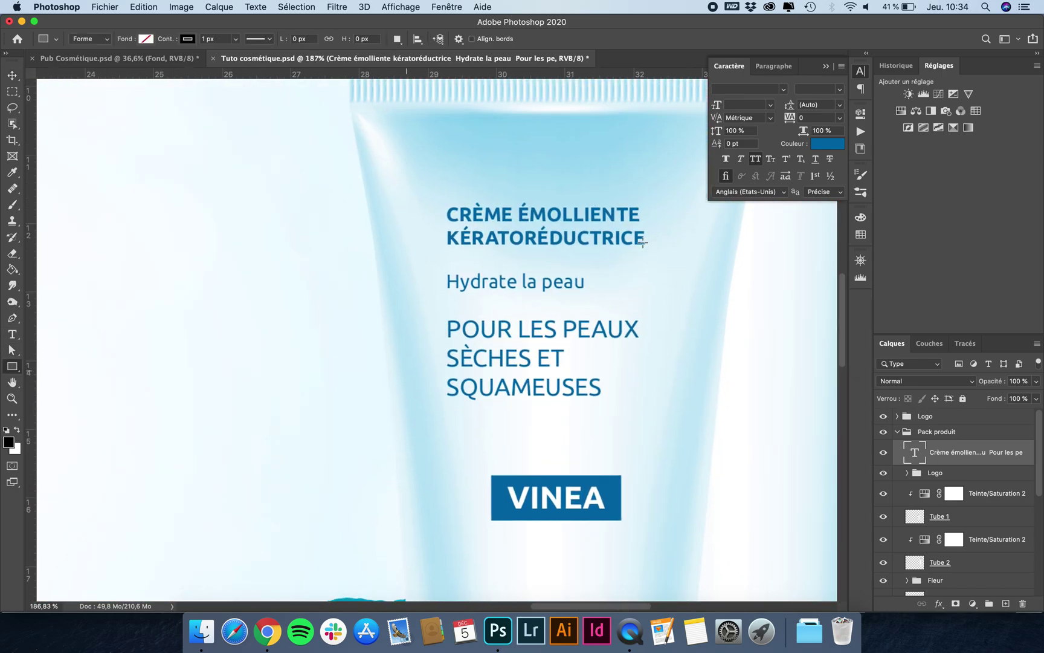
scroll(375, 202, "up", 2)
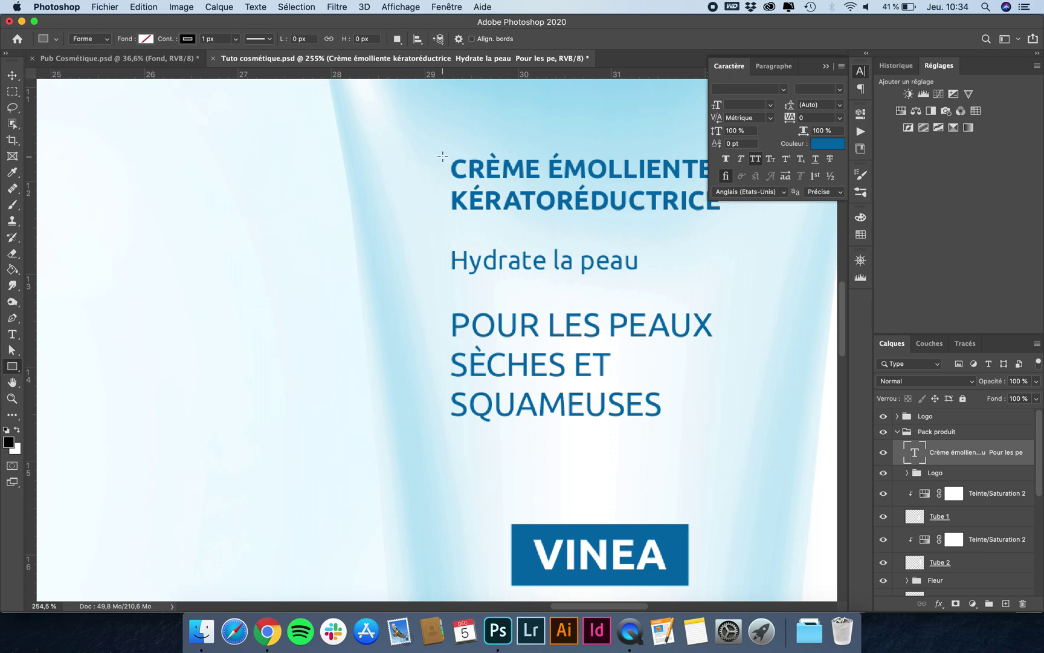
left_click_drag(442, 157, 439, 212)
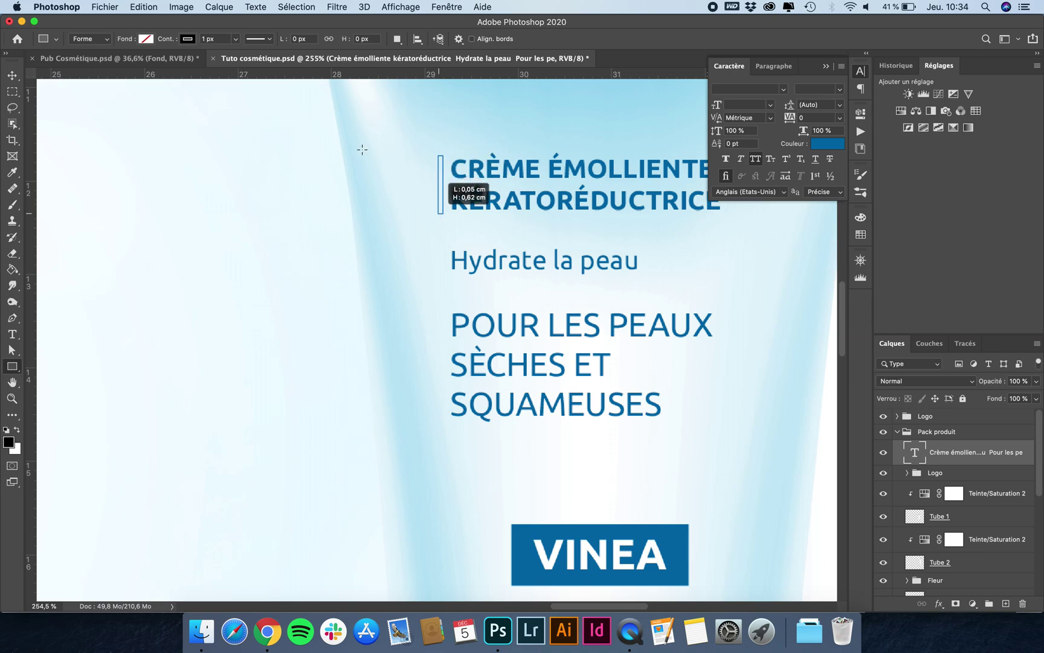
Fill the vertical bar with the dark blue used for the tube text and remove its outline
left_click(146, 39)
left_click(71, 106)
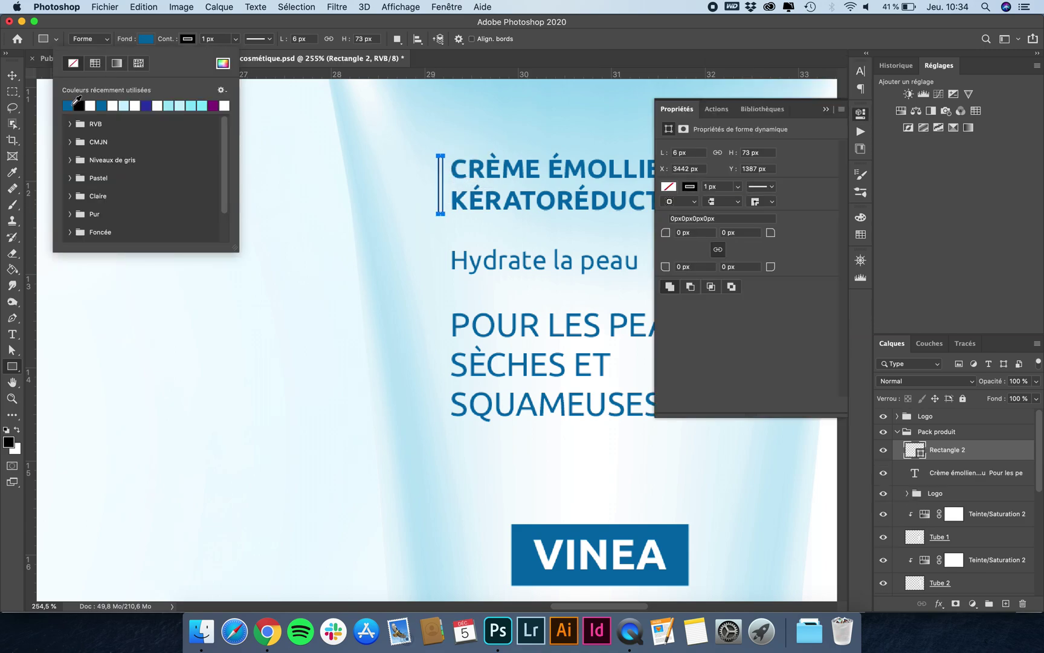
left_click(187, 40)
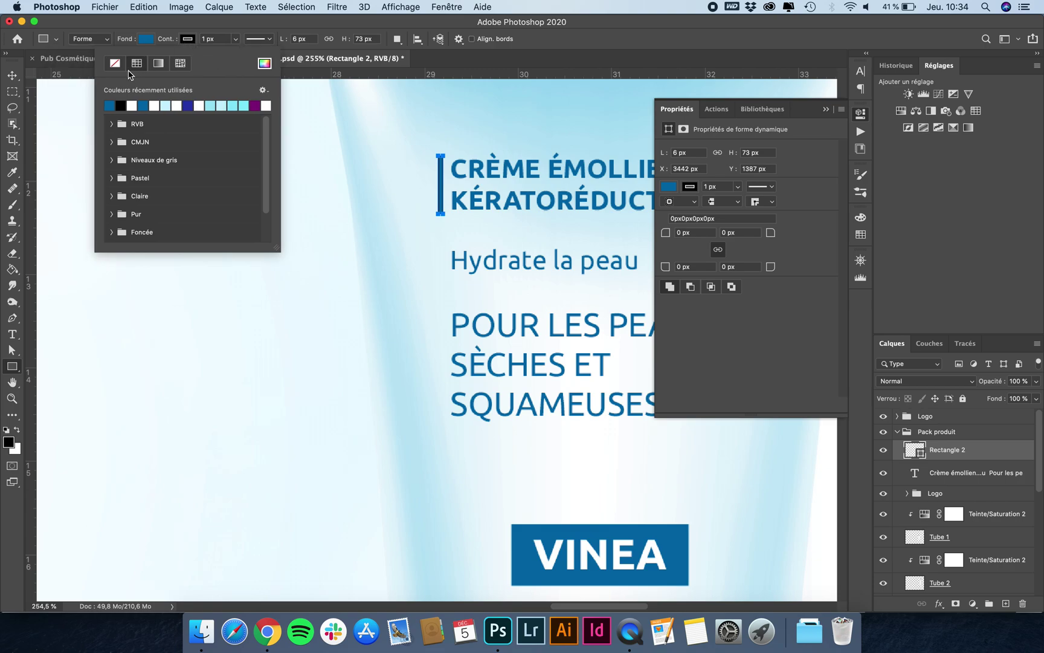
left_click(115, 63)
left_click(15, 77)
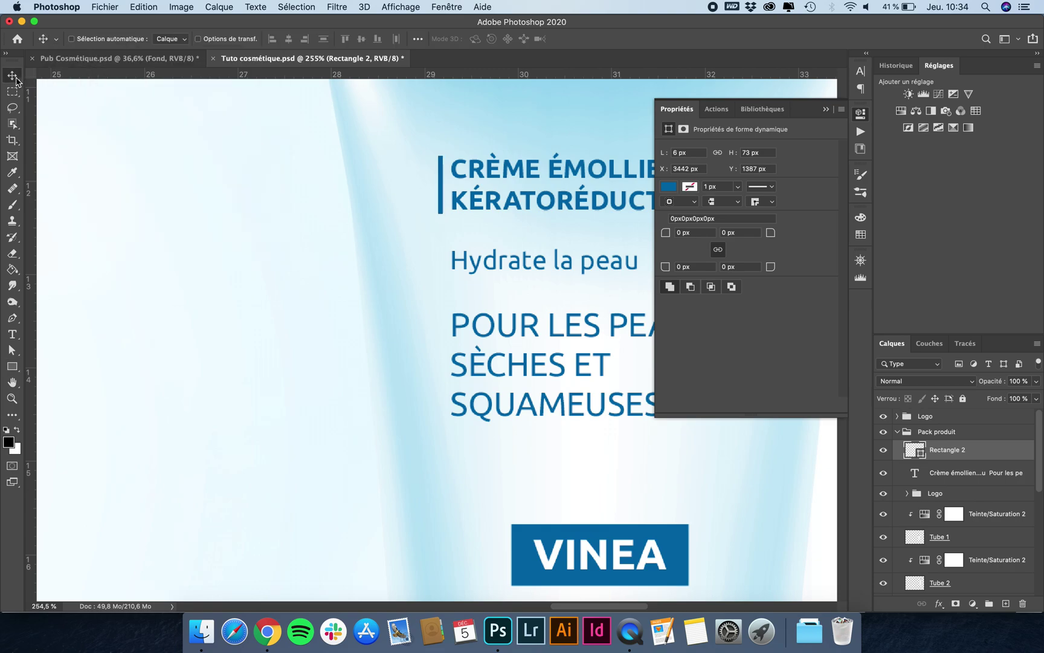
left_click(686, 108)
Add the three-line text "PARIS / TESTÉ SOUS CONTRÔLE / DERMATOLOGIQUE" on the front tube below the VINEA logo, layered above the tube's Teinte/Saturation adjustment
key("super+minus")
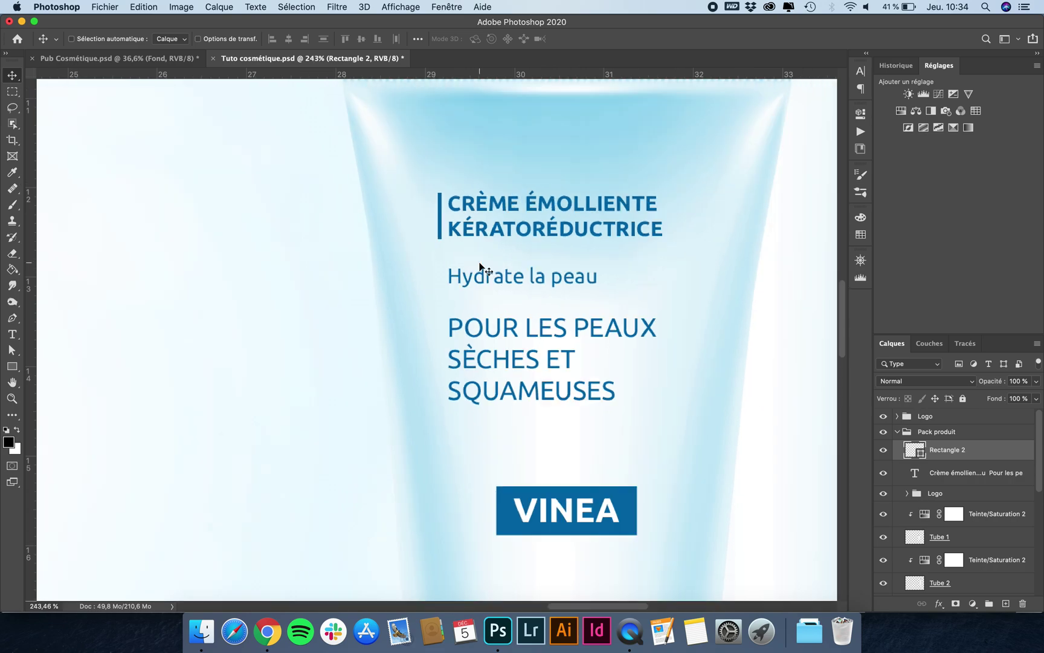
key("super+0")
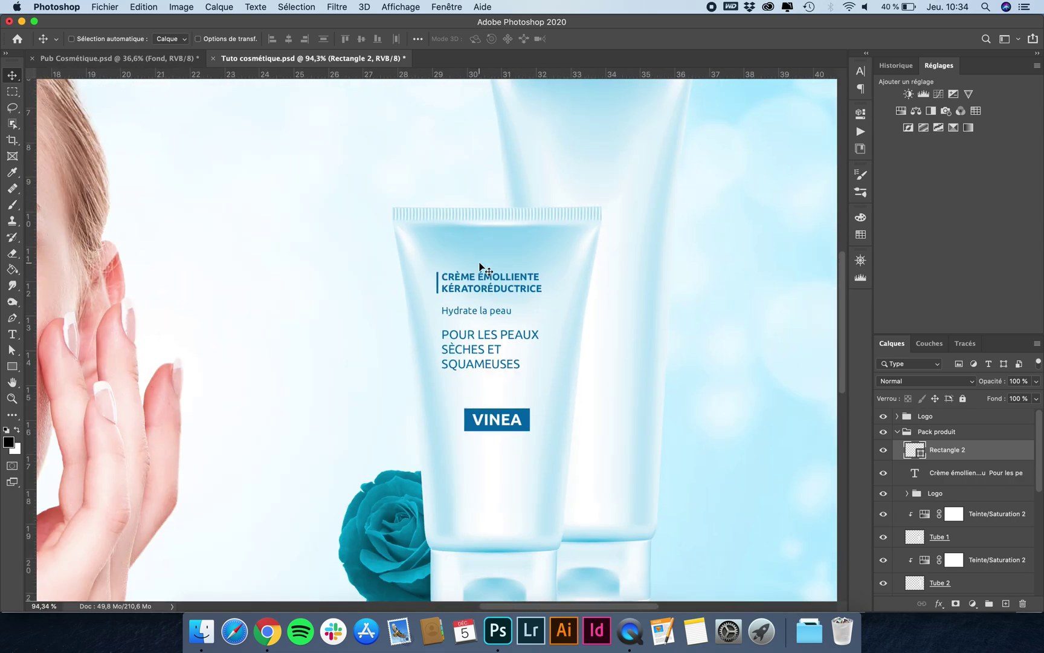
scroll(506, 441, "up", 3)
scroll(510, 441, "down", 3)
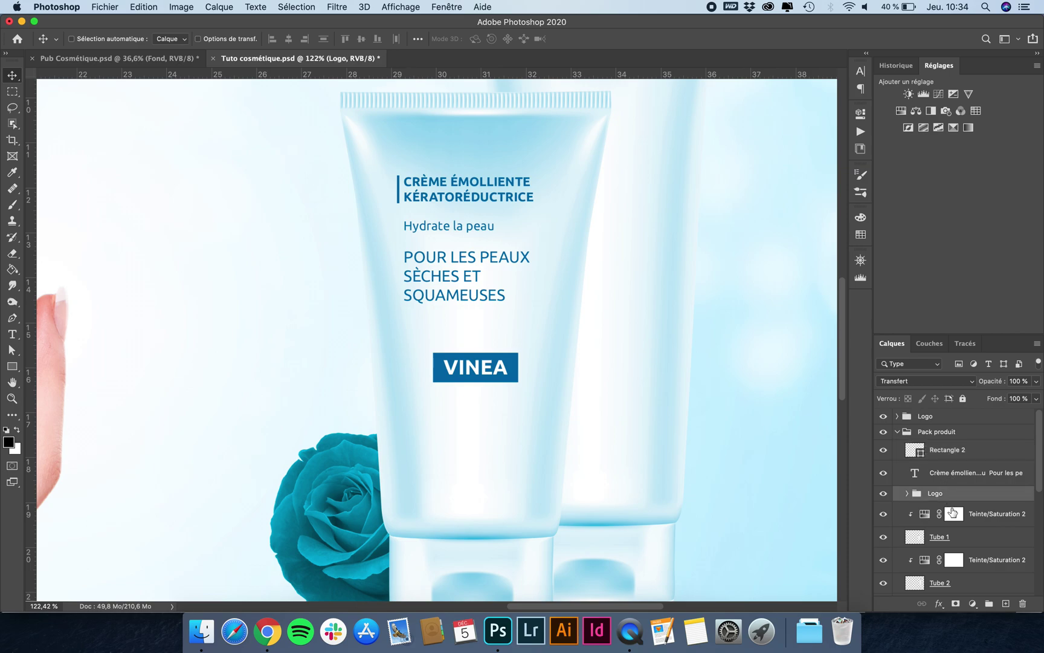
left_click(983, 517)
scroll(641, 466, "down", 2)
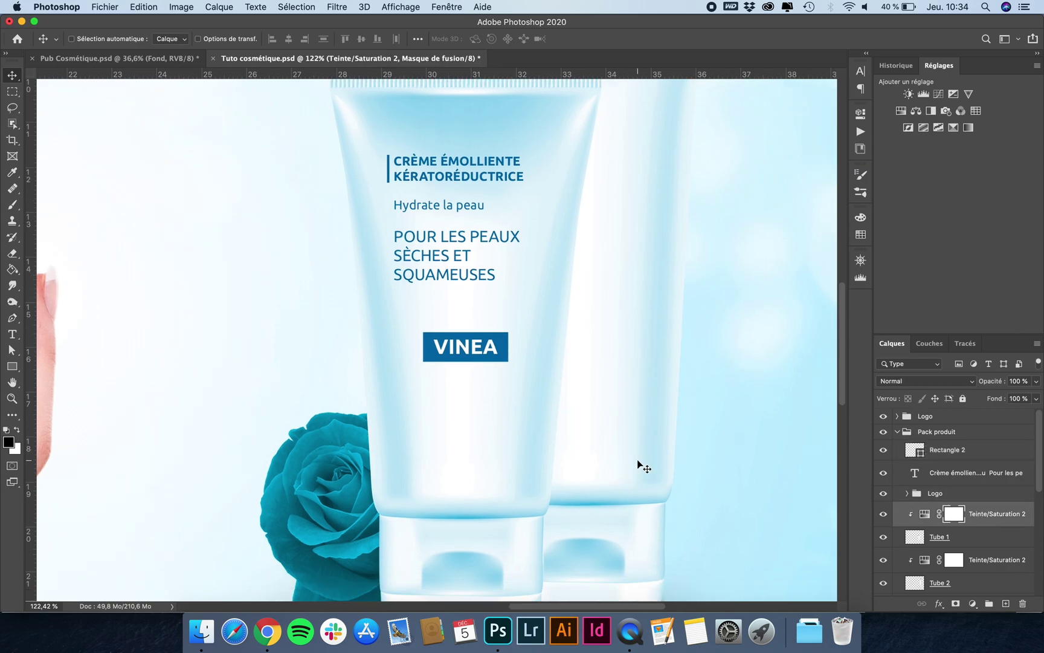
scroll(642, 466, "down", 1)
scroll(642, 466, "left", 1)
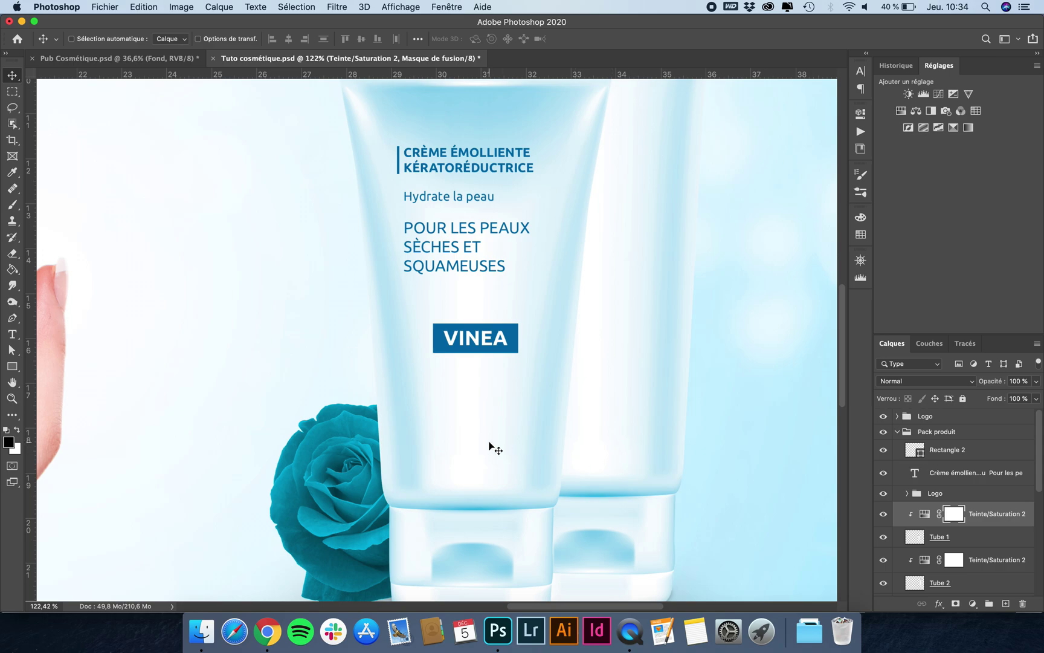
key("t")
left_click(445, 430)
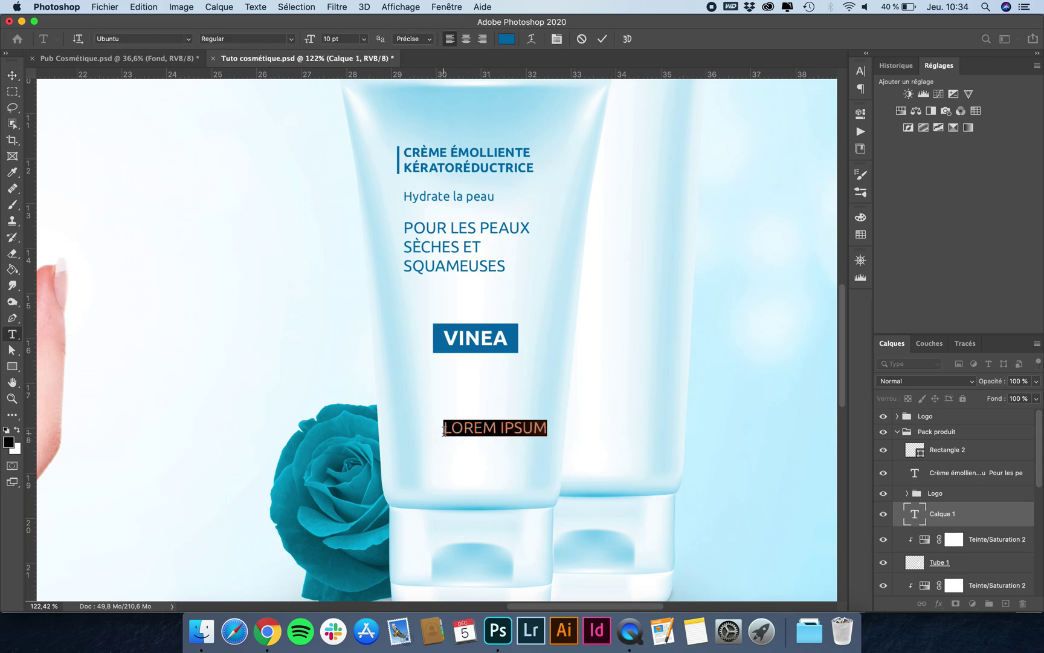
type("PARI")
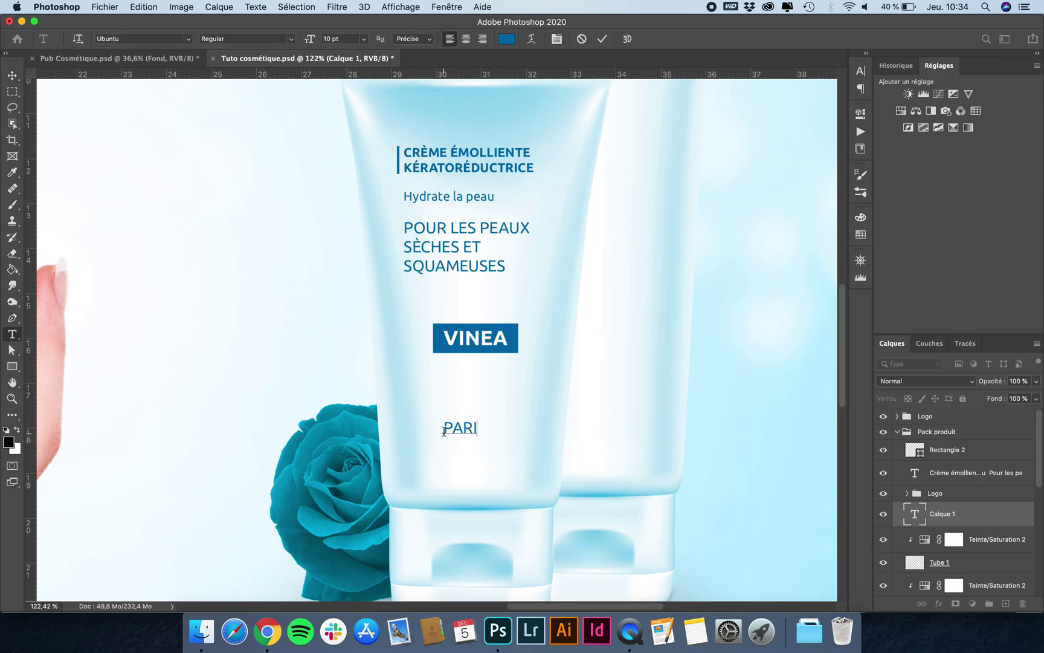
type("S")
key("Return")
type("TESTÉ SOU ")
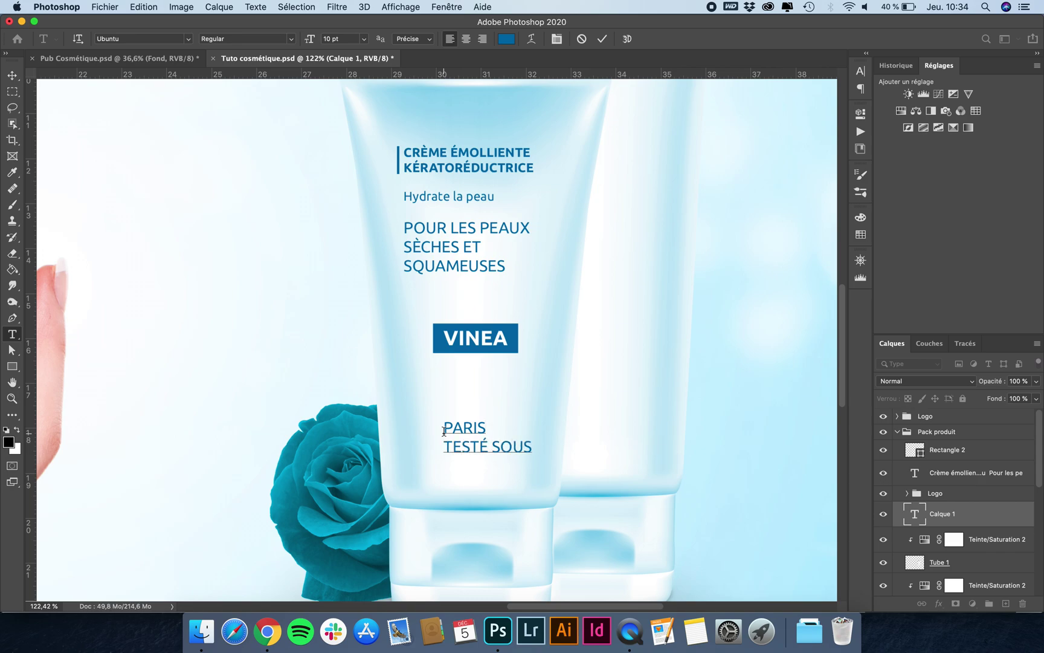
type(" CONTRÔLE")
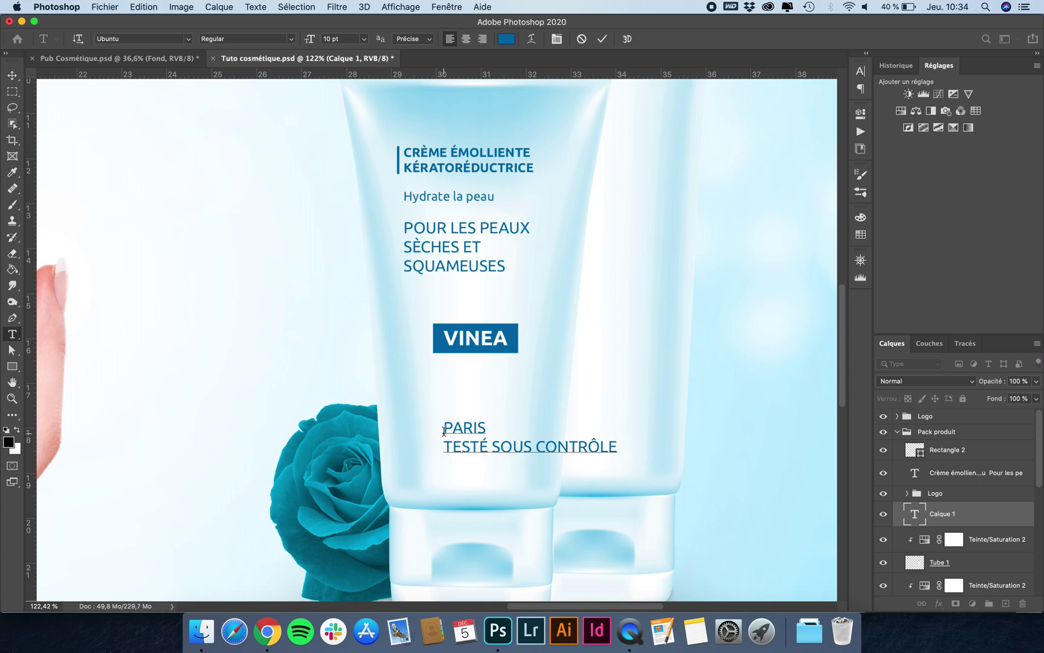
type("DERMA TOLOGIQUE")
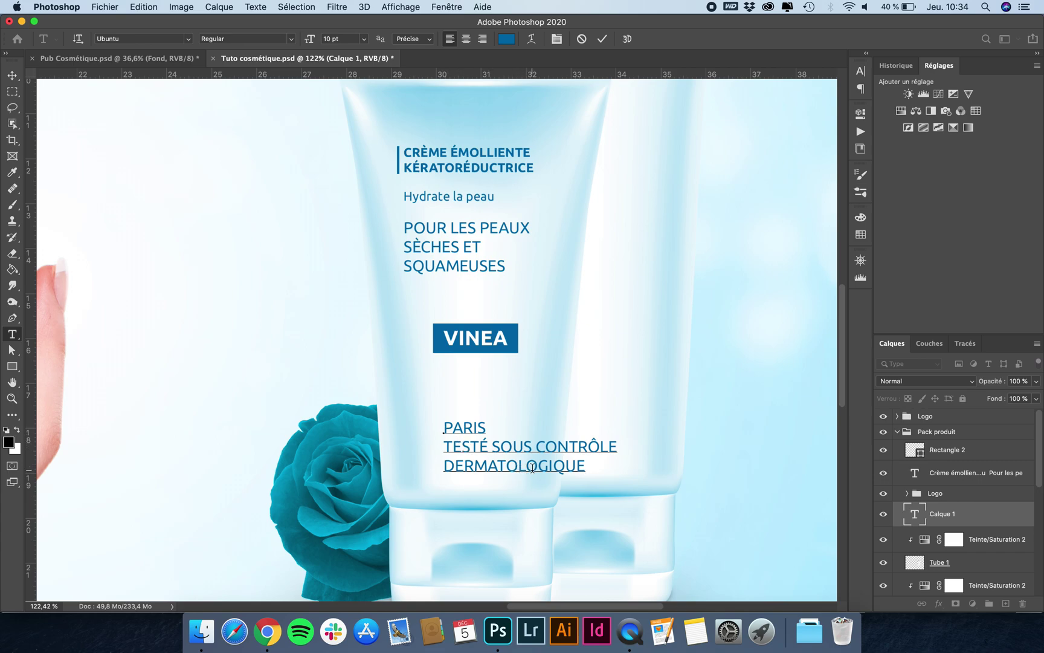
left_click(12, 75)
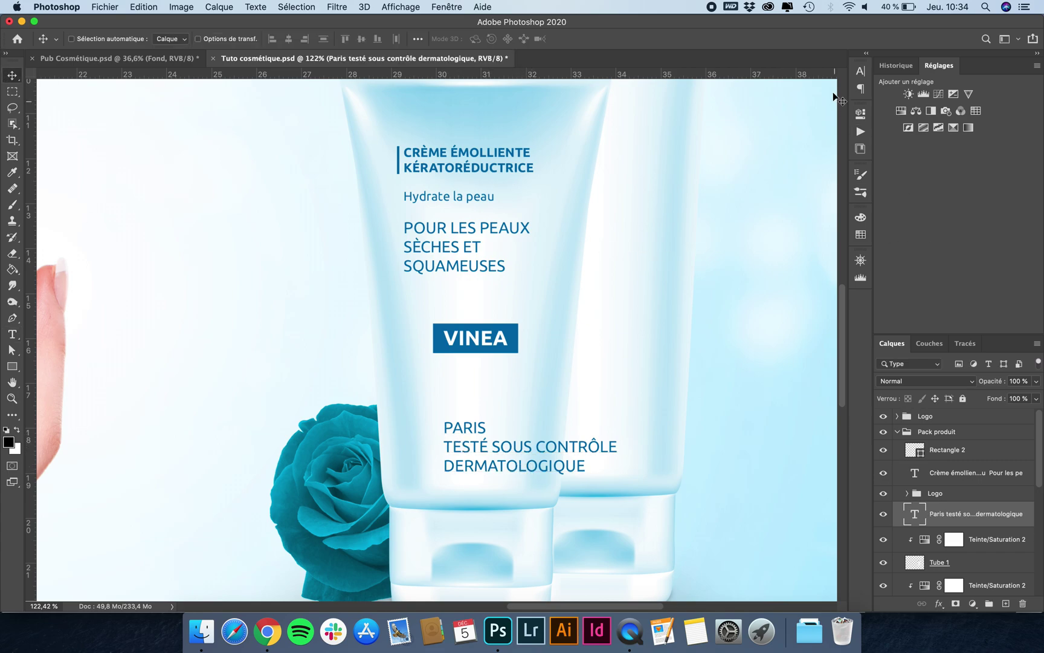
Centre-align the "Paris testé sous contrôle dermatologique" text and turn off its all caps formatting
left_click(852, 73)
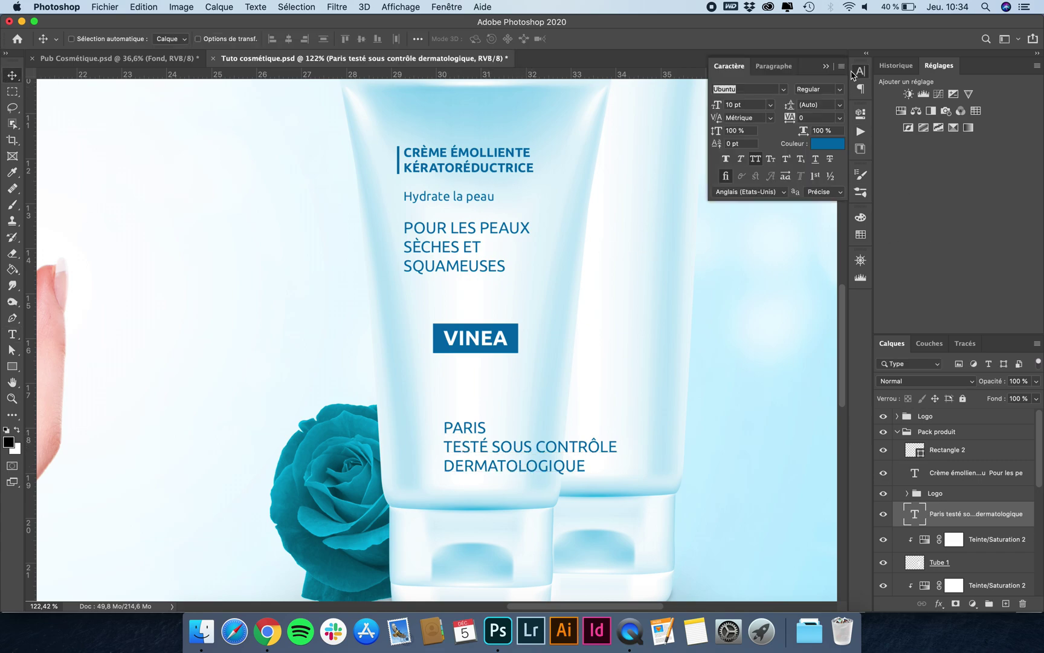
left_click(767, 67)
left_click(742, 90)
left_click(735, 67)
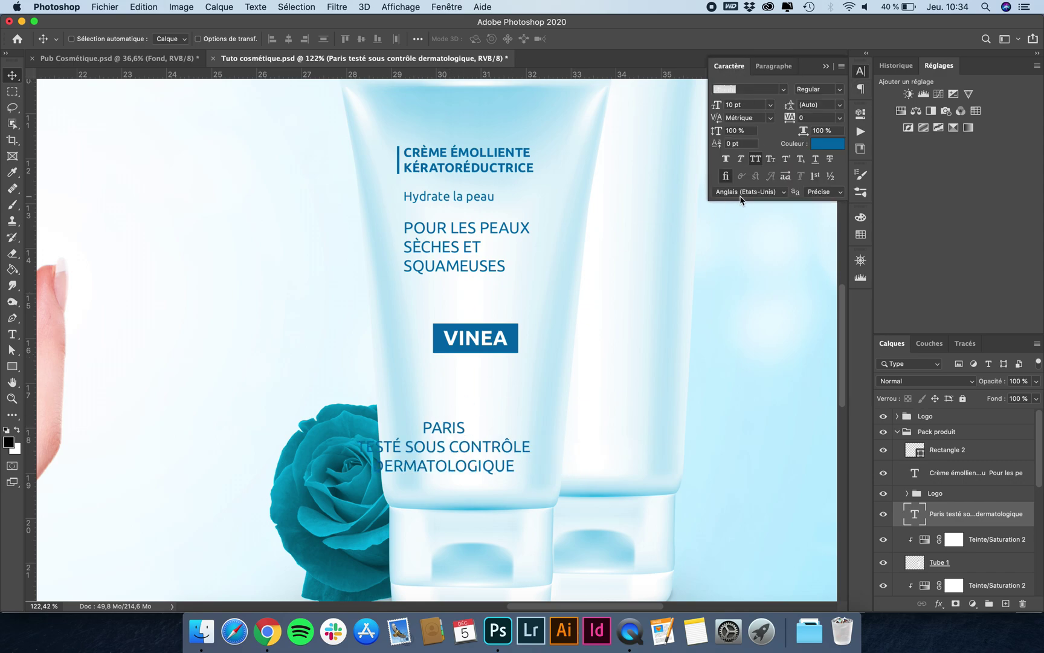
left_click(755, 159)
Format only the word "Paris" as all caps and Bold
key("t")
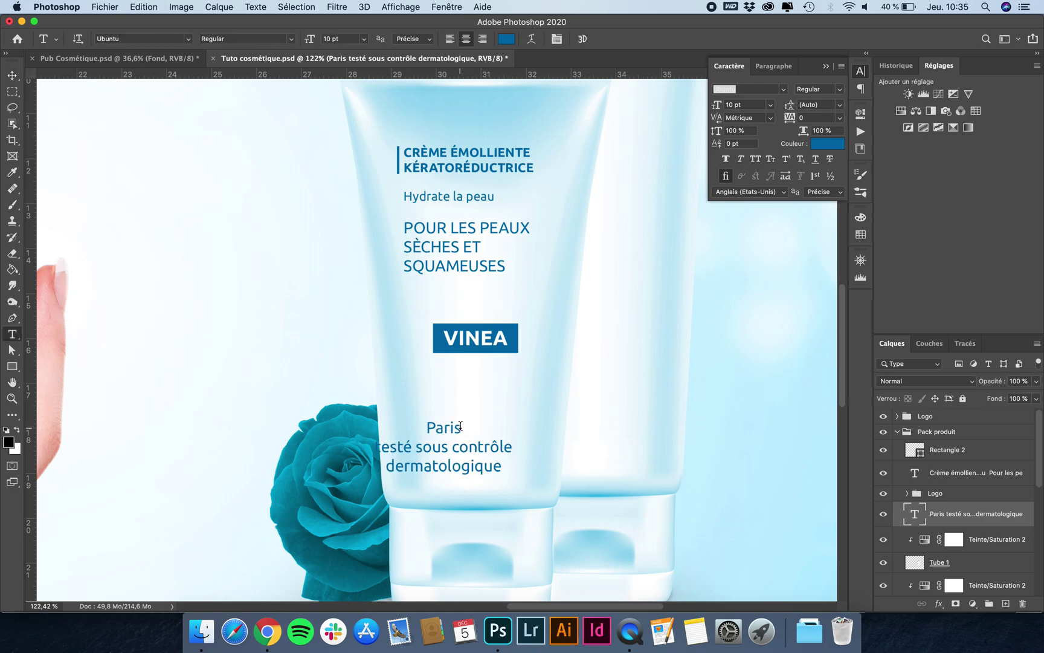
double_click(444, 428)
left_click(755, 159)
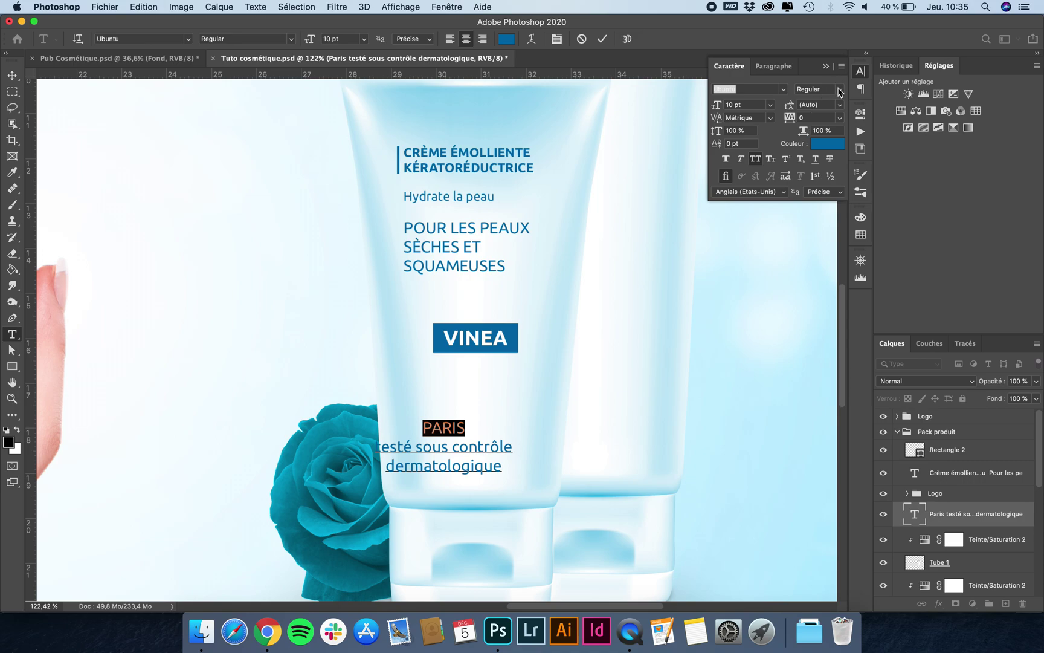
left_click(816, 89)
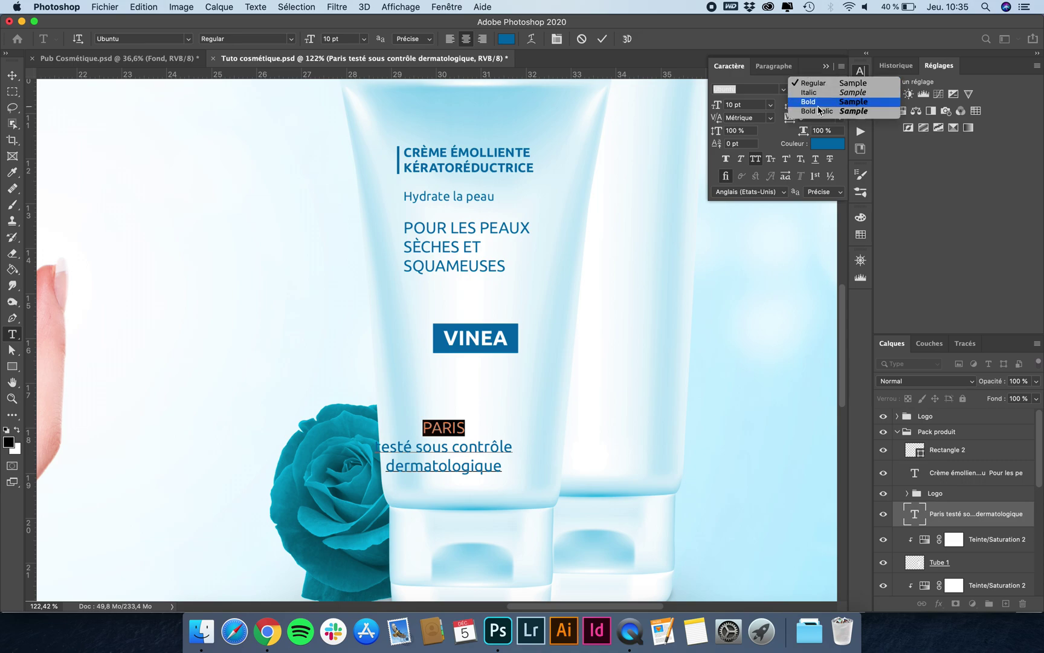
left_click(819, 110)
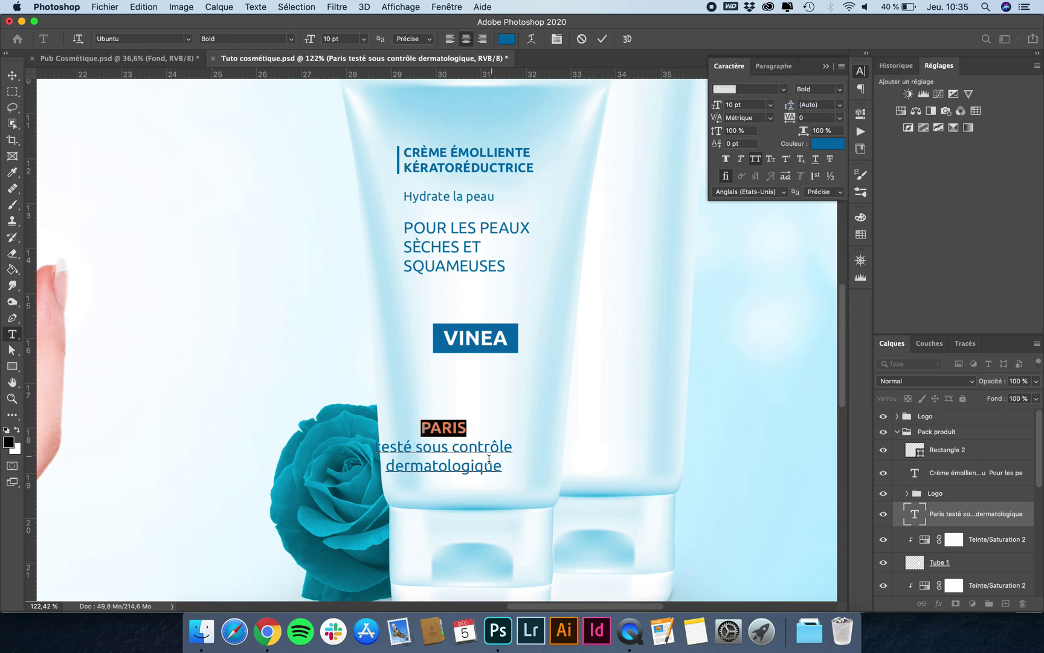
Set the "testé sous contrôle dermatologique" lines to 7 pt
left_click_drag(504, 469, 338, 442)
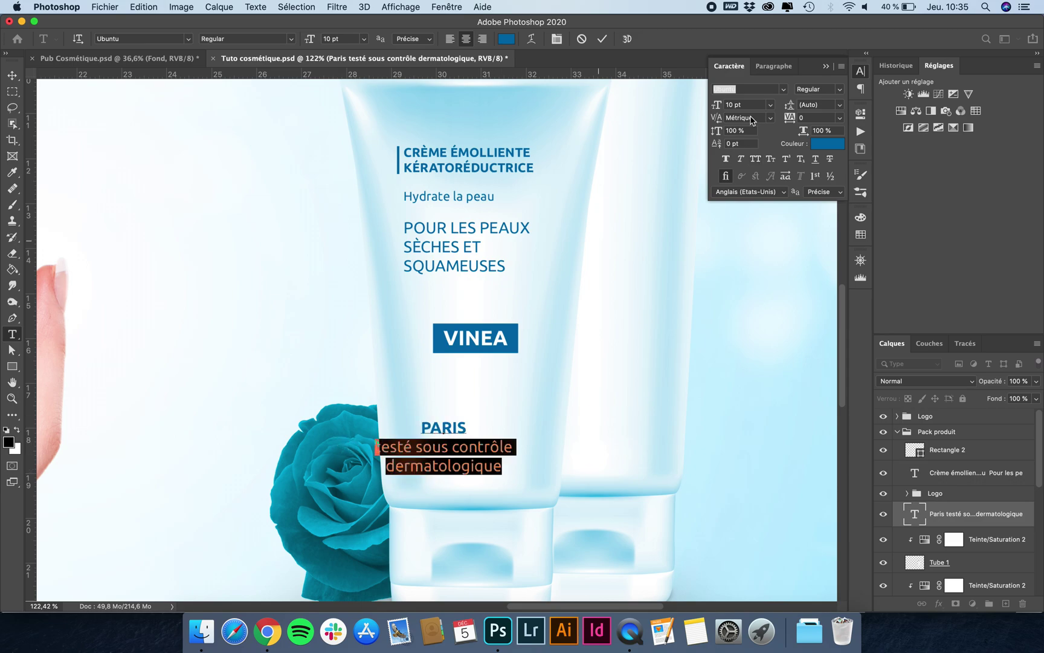
left_click(747, 105)
type("7")
key("Return")
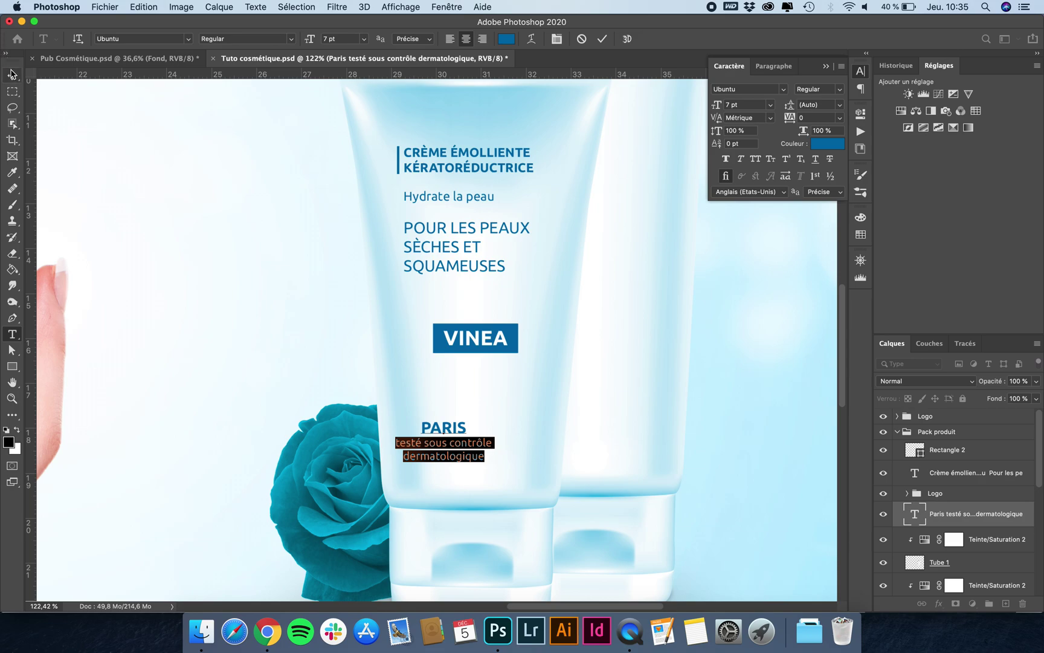
left_click(12, 76)
Set the word "PARIS" to 9 pt in the Regular style
key("t")
double_click(464, 426)
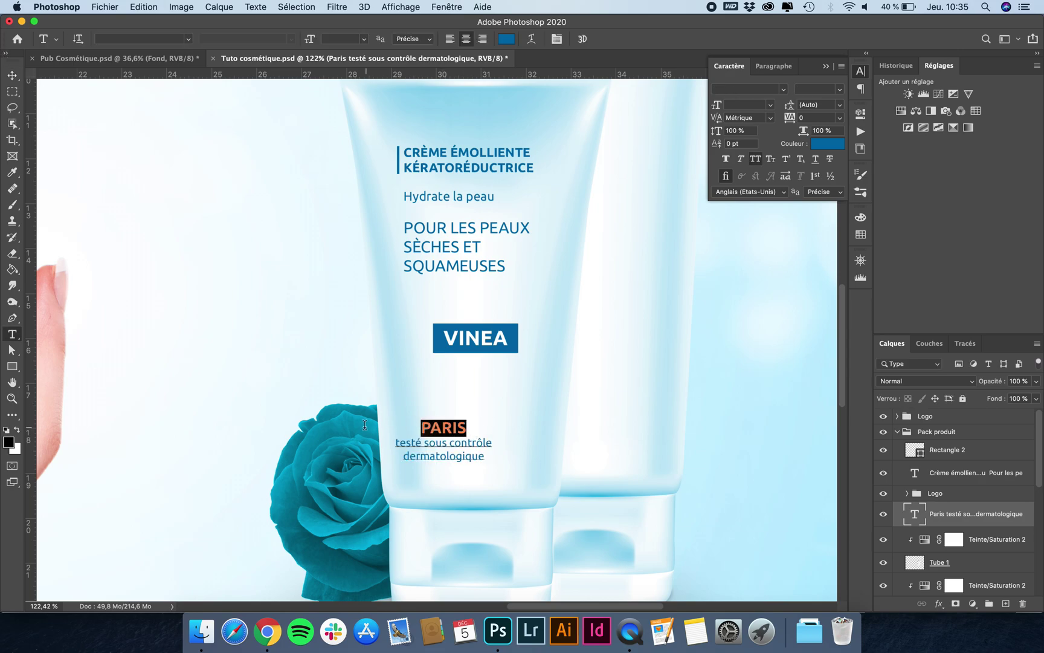
left_click(749, 105)
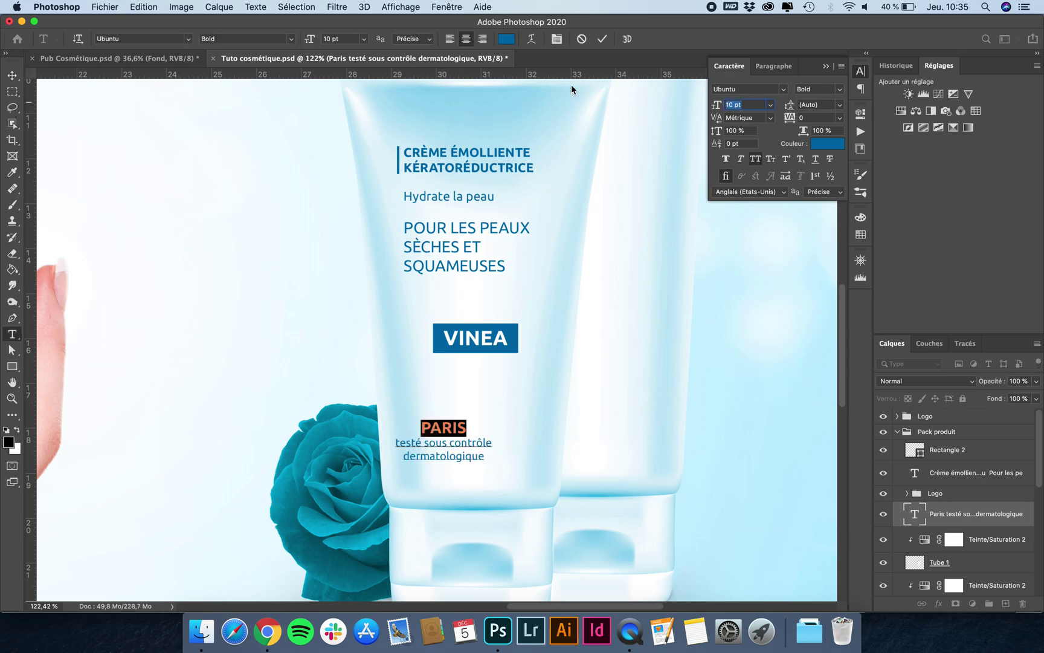
type("9")
key("Return")
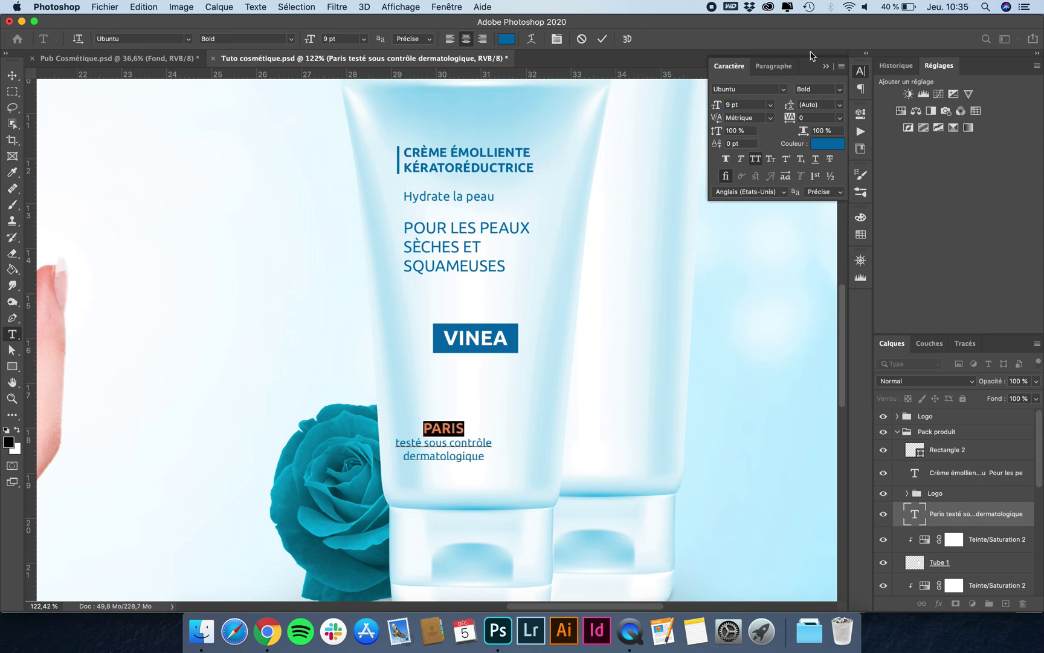
left_click(838, 90)
left_click(826, 89)
left_click(12, 75)
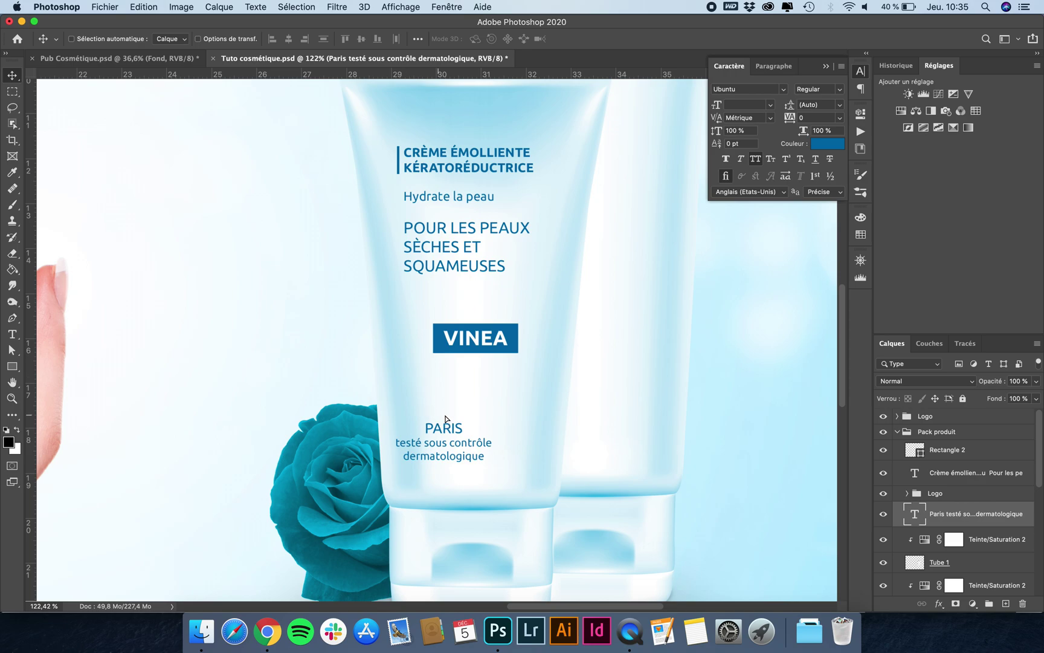
Centre the Paris text block beneath the logo and duplicate it just below, replacing the copy's content with "150 ML"
left_click_drag(440, 419, 393, 475)
key("t")
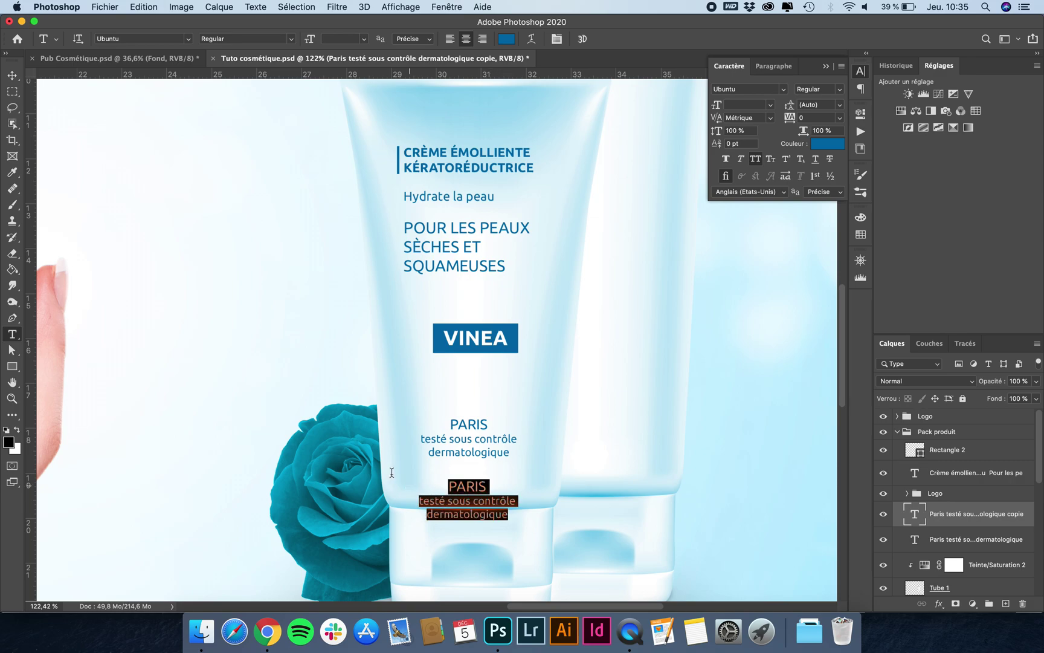
type("150 ML")
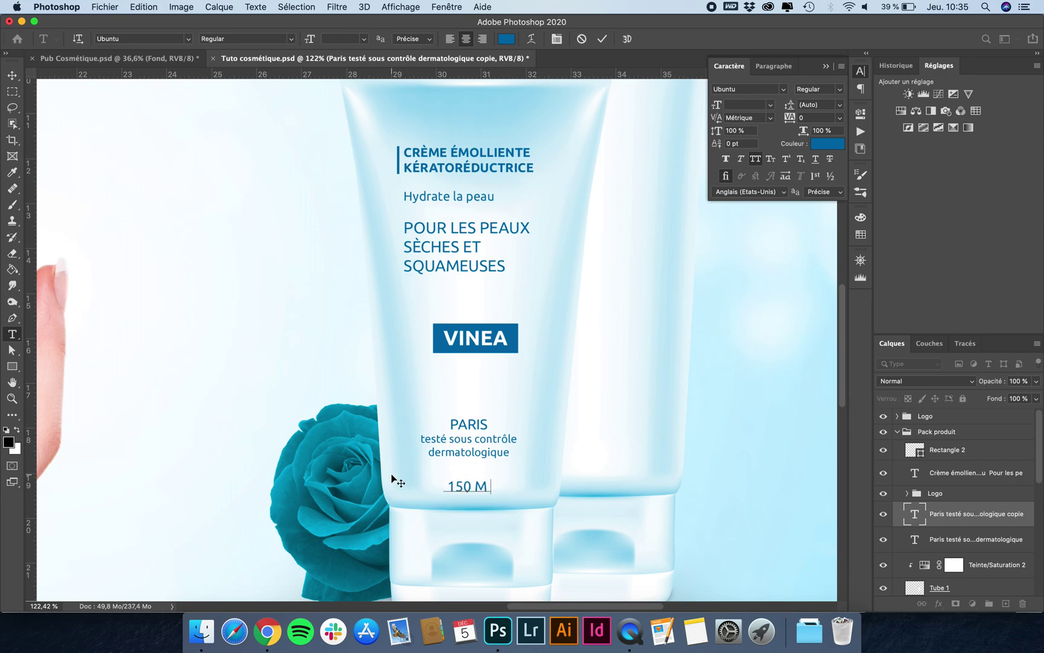
left_click(13, 73)
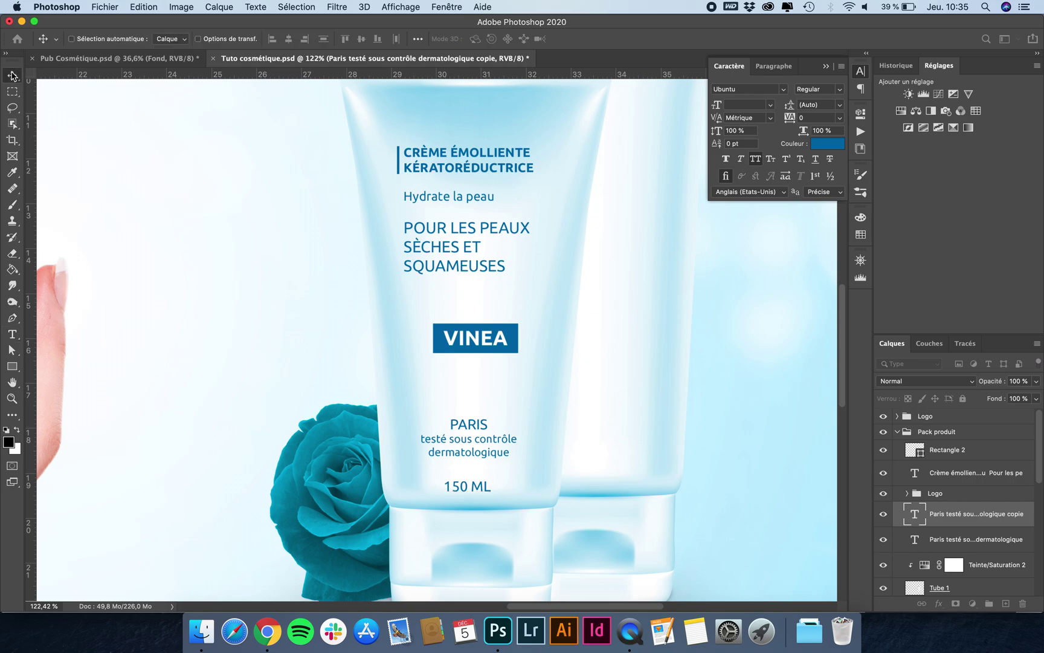
Turn off all caps on the 150 ml text and nudge it slightly closer to the Paris block
left_click(754, 159)
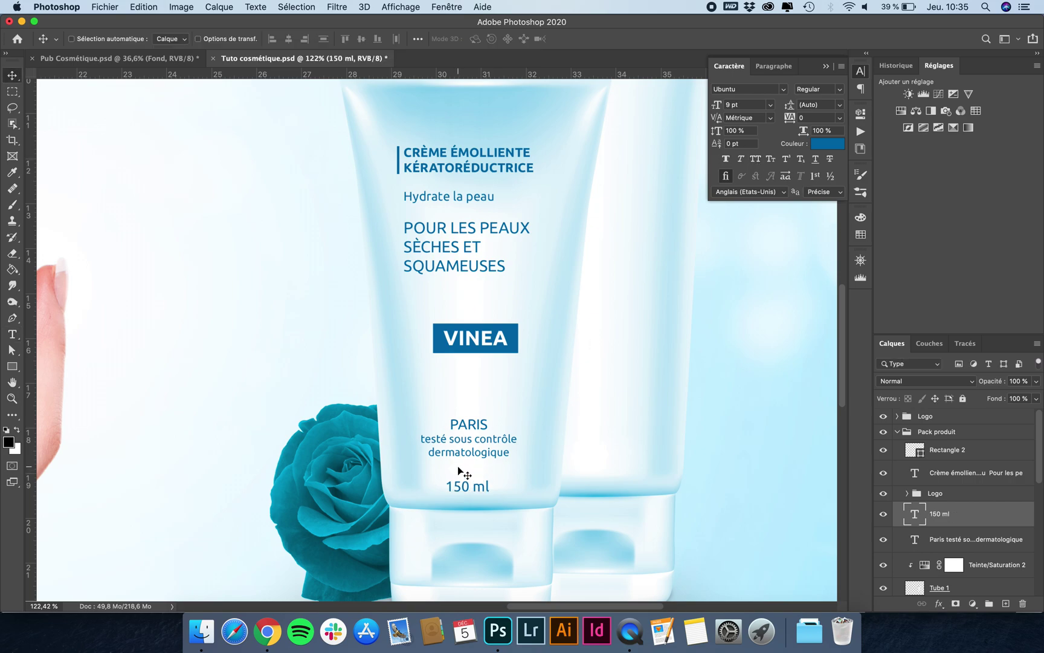
left_click_drag(460, 473, 463, 464)
scroll(494, 458, "down", 5)
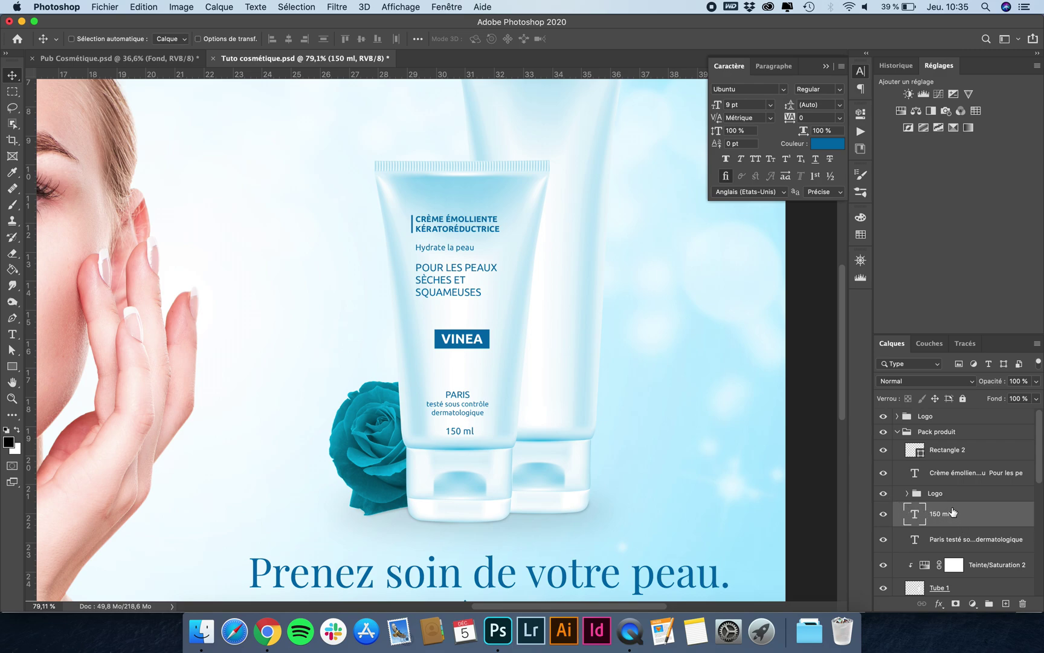
Centre the front tube's logo, 150 ml text and Paris block horizontally on Tube 1
scroll(954, 514, "down", 1)
left_click(943, 473)
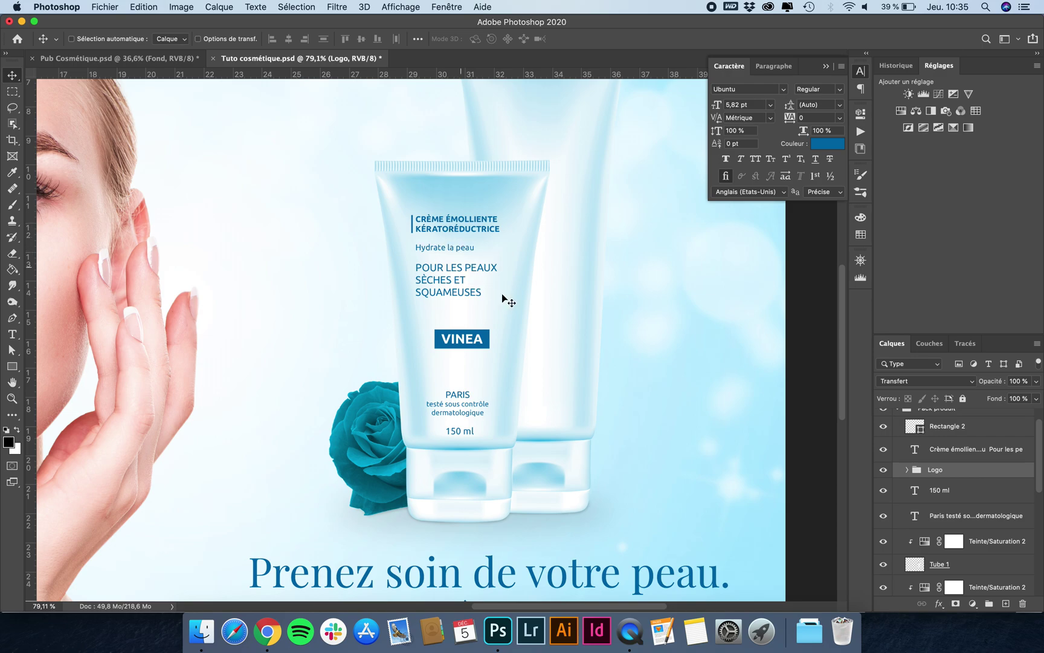
scroll(952, 493, "down", 1)
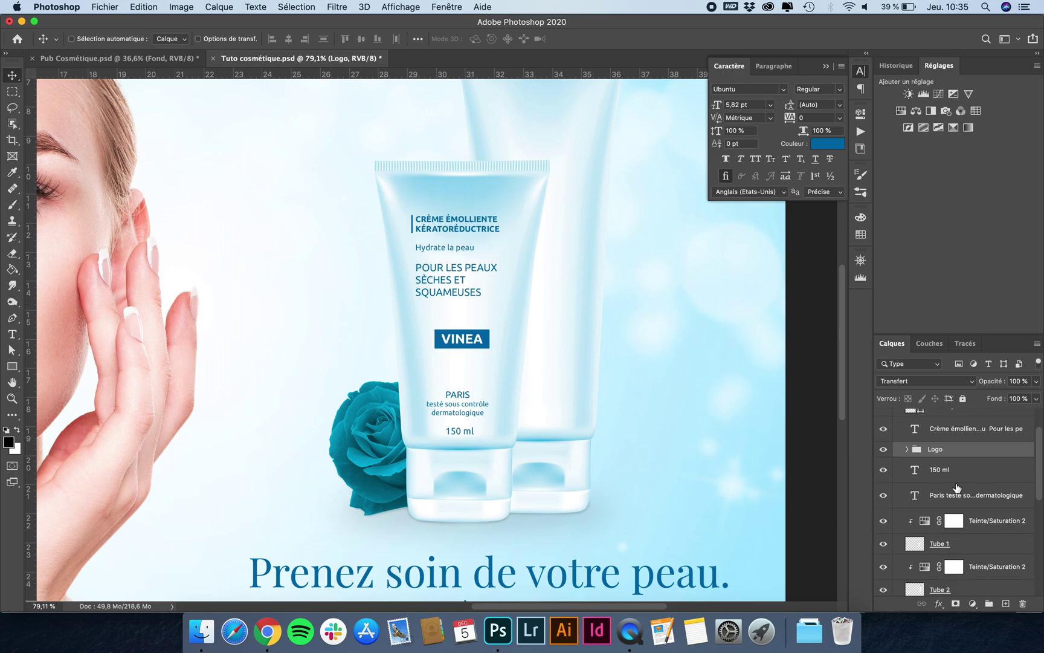
left_click(969, 545, "shift")
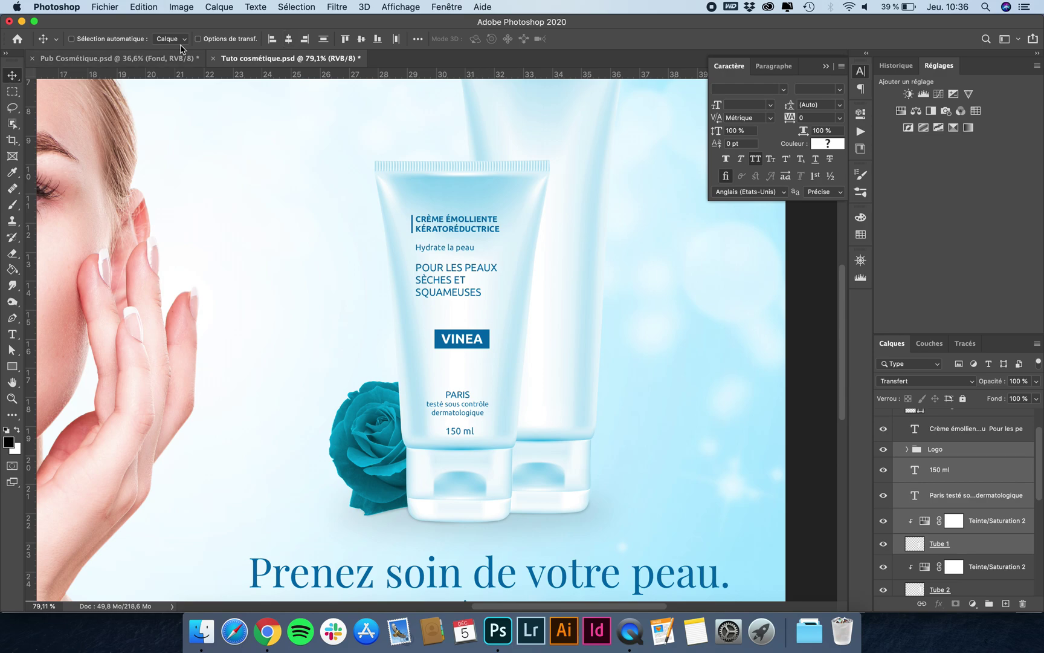
left_click(289, 40)
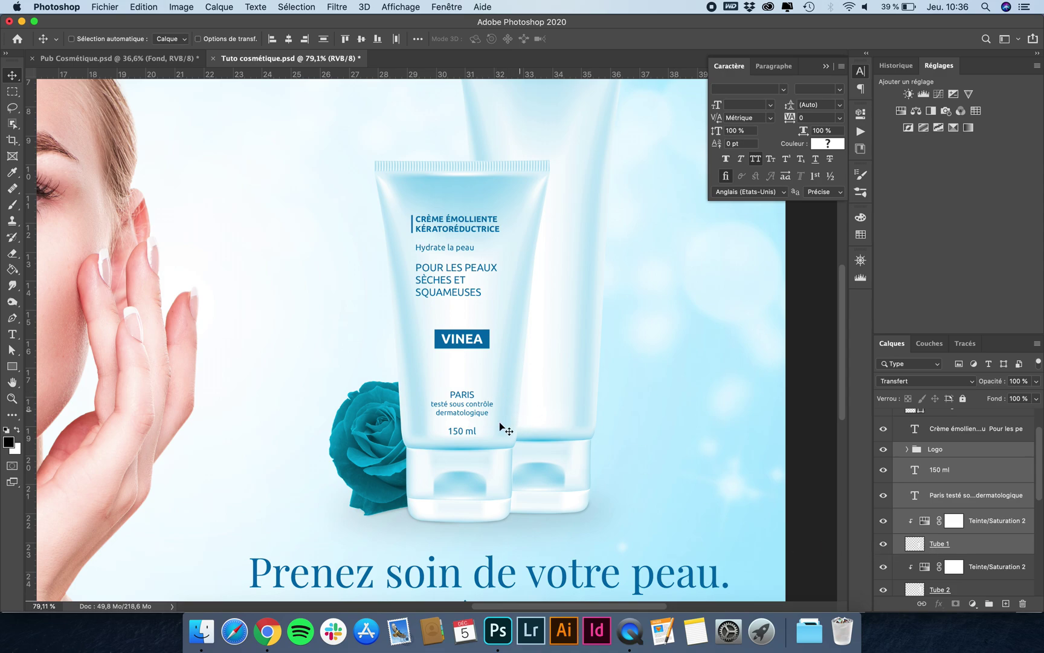
Nudge the 150 ml text and the Paris block slightly up and the front tube's logo slightly down
left_click(941, 471)
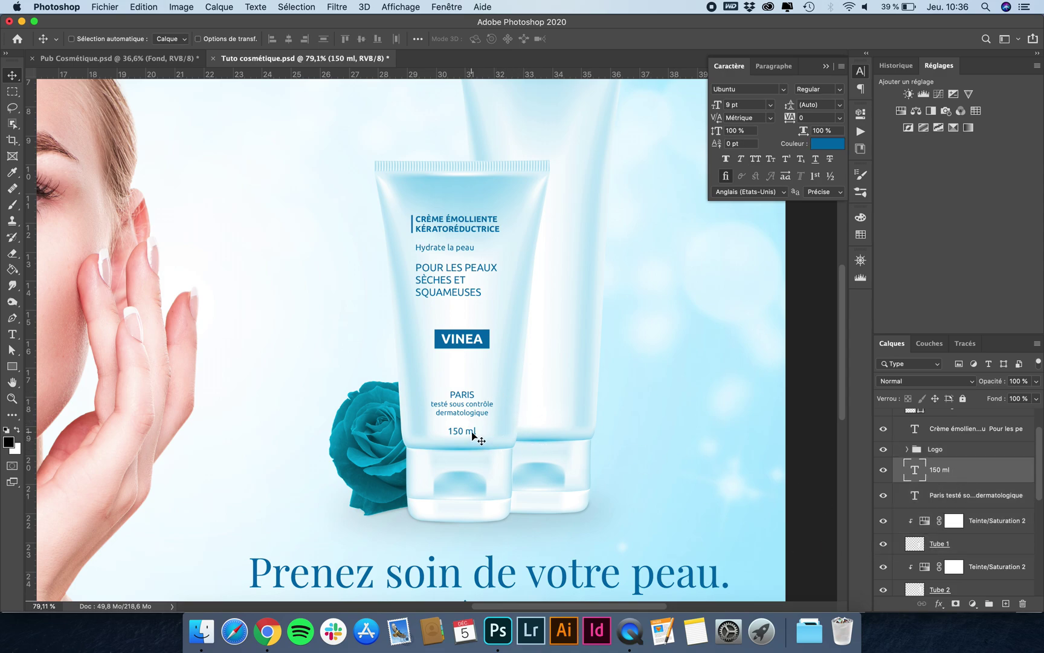
left_click_drag(473, 433, 458, 385)
left_click(953, 496)
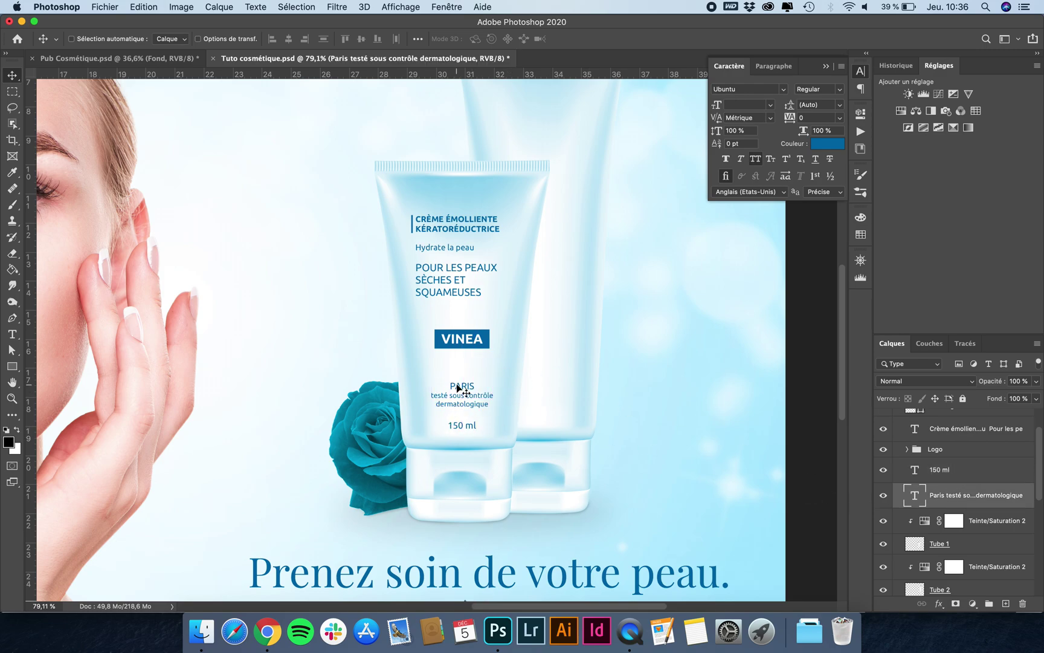
left_click(945, 453)
left_click_drag(475, 329, 474, 331)
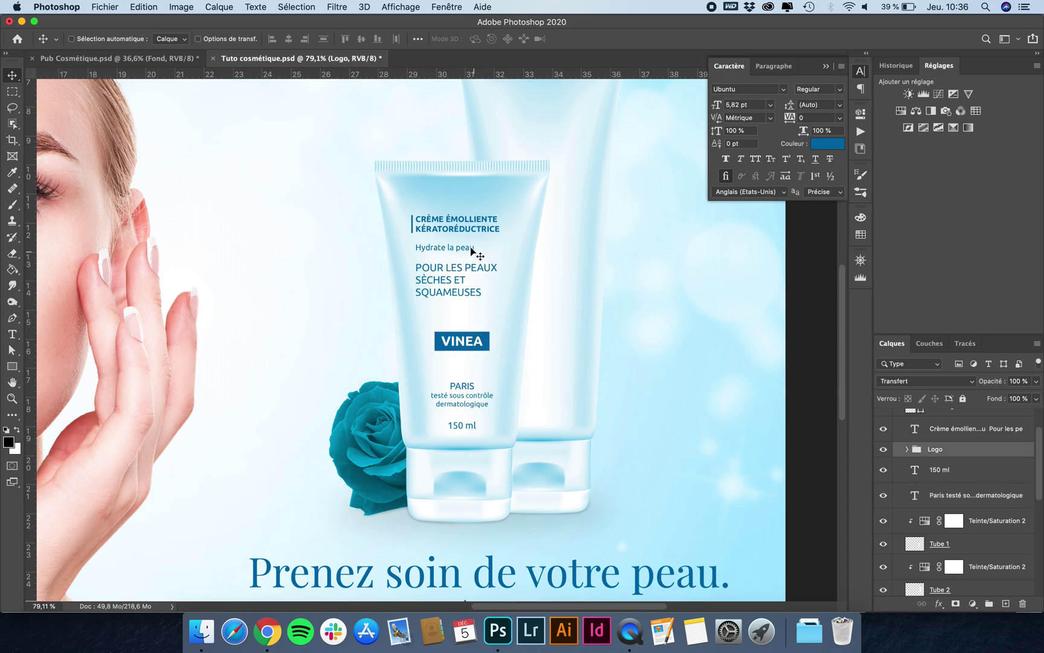
Set the "Hydrate la peau" line on the front tube to 10 pt
key("t")
left_click_drag(472, 246, 389, 246)
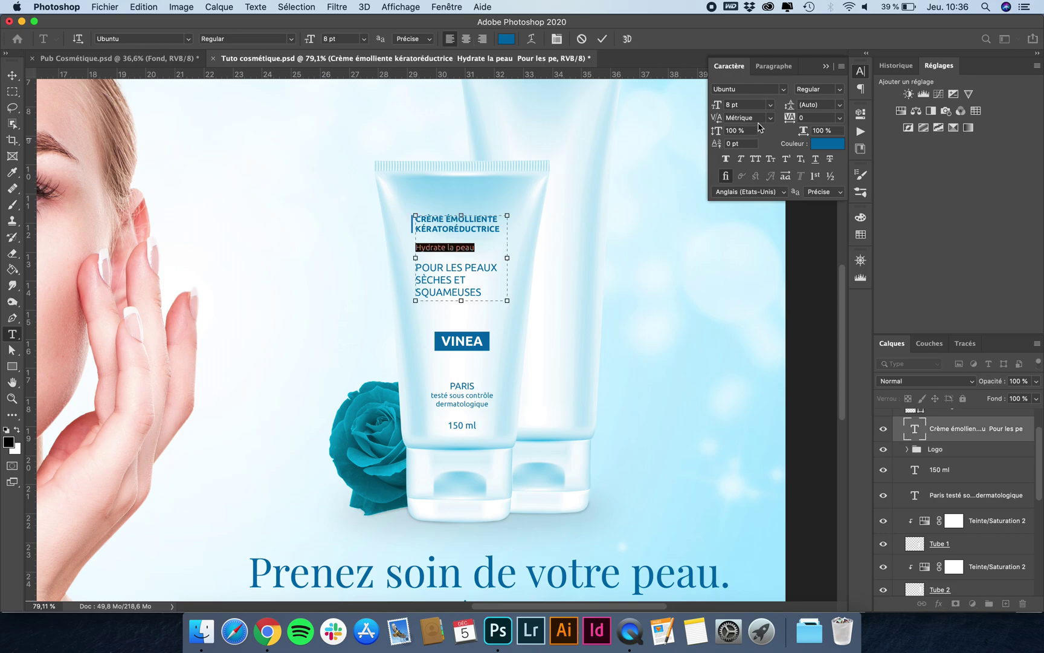
left_click(743, 105)
type("10")
key("Return")
left_click(12, 76)
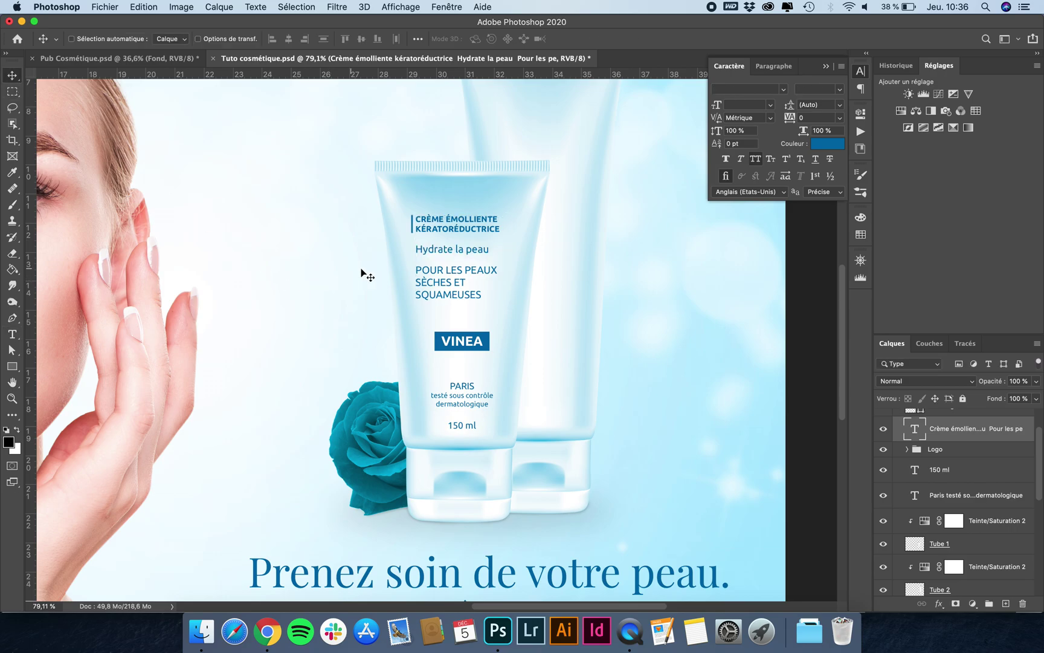
Group the front tube's label layers, from Rectangle 2 down to the Paris text, and name the group "Texte"
key("super+0")
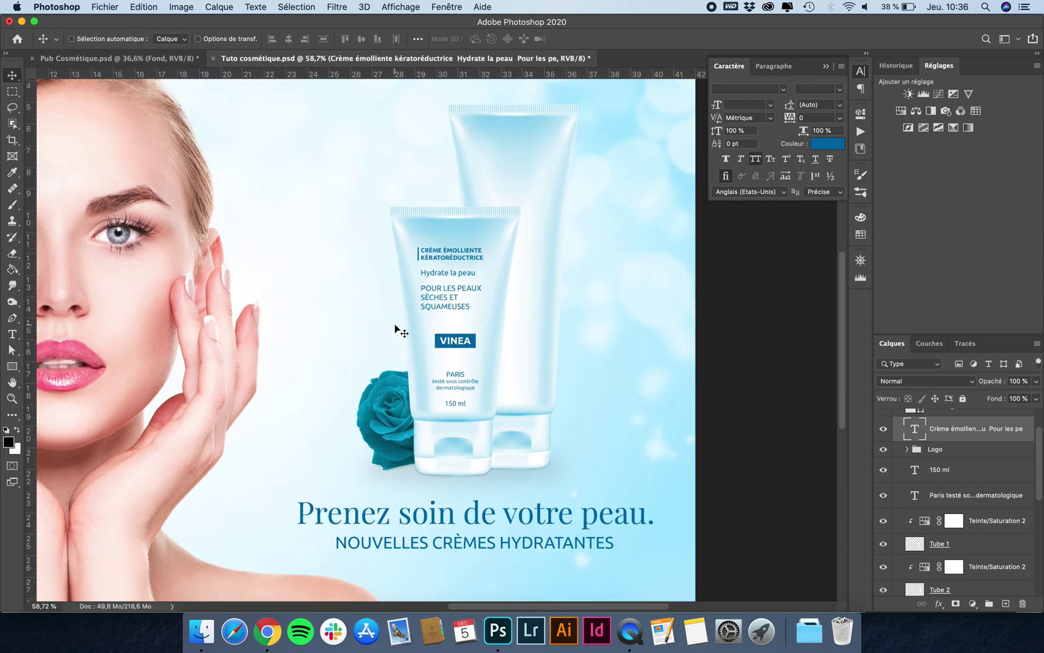
scroll(395, 325, "down", 2)
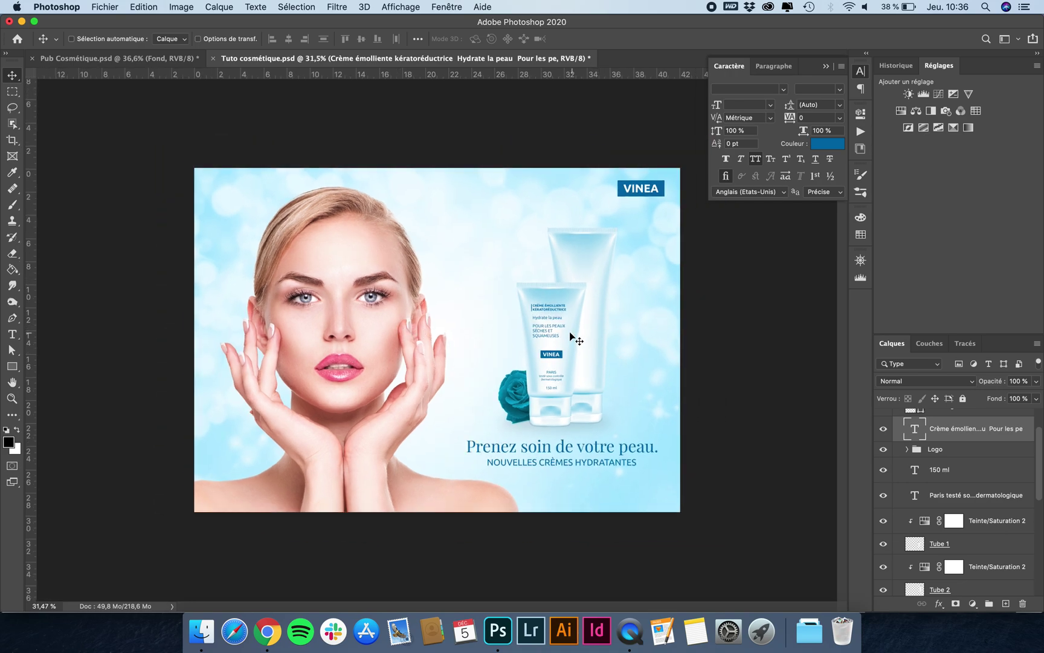
scroll(611, 345, "up", 3)
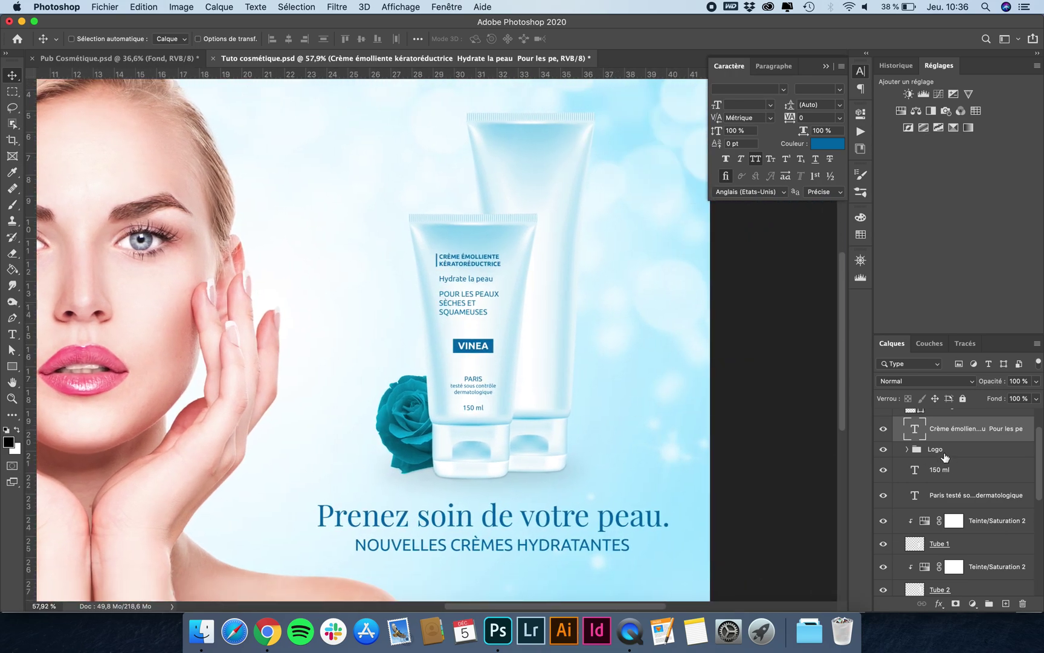
scroll(946, 457, "up", 2)
left_click(951, 454)
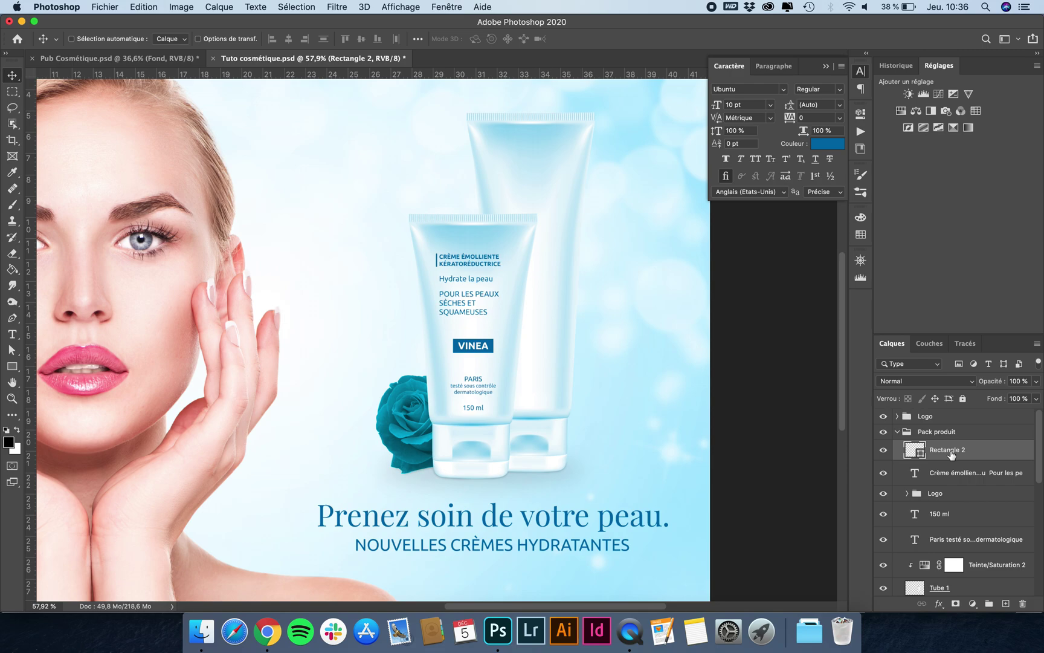
scroll(957, 469, "down", 1)
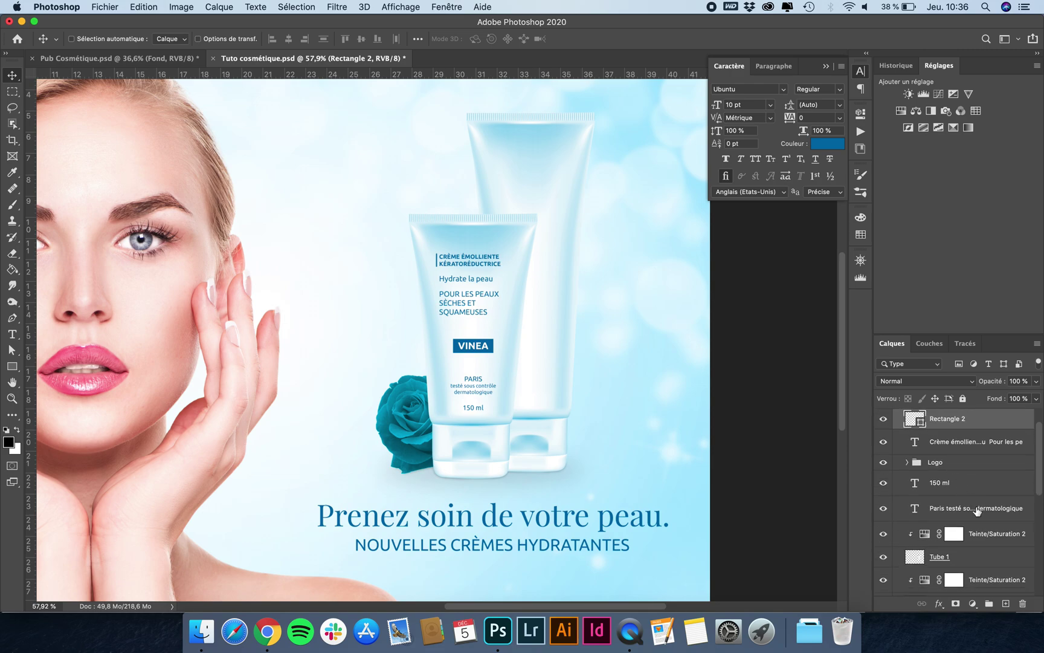
left_click(977, 510, "shift")
left_click(989, 603)
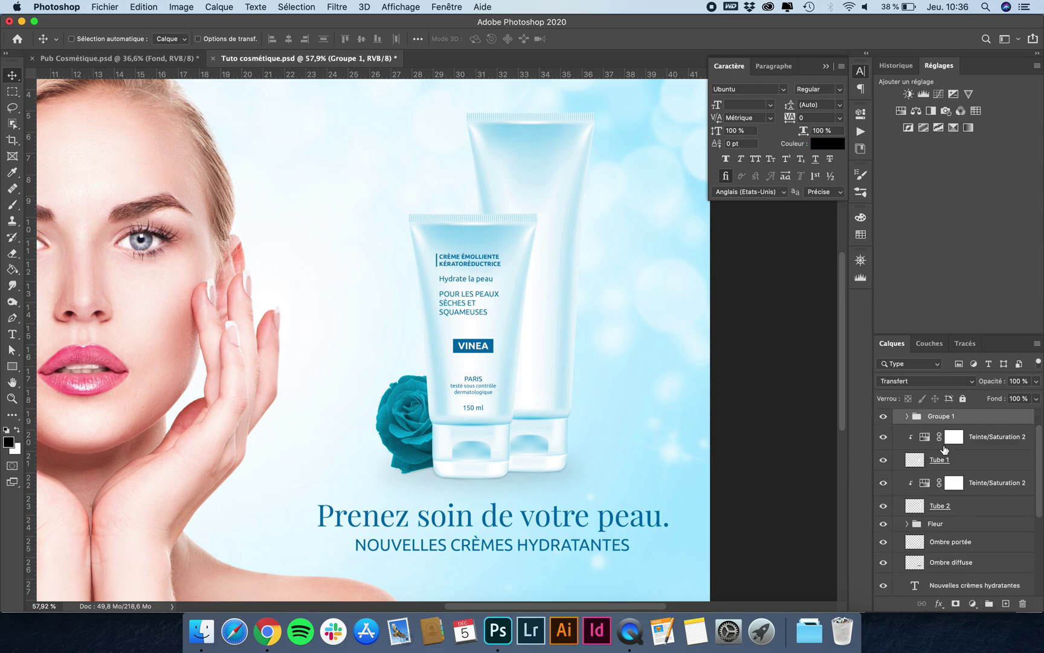
type("Cont")
key("BackSpace")
key("BackSpace")
key("BackSpace")
key("BackSpace")
type("Texte")
key("Return")
scroll(968, 430, "up", 2)
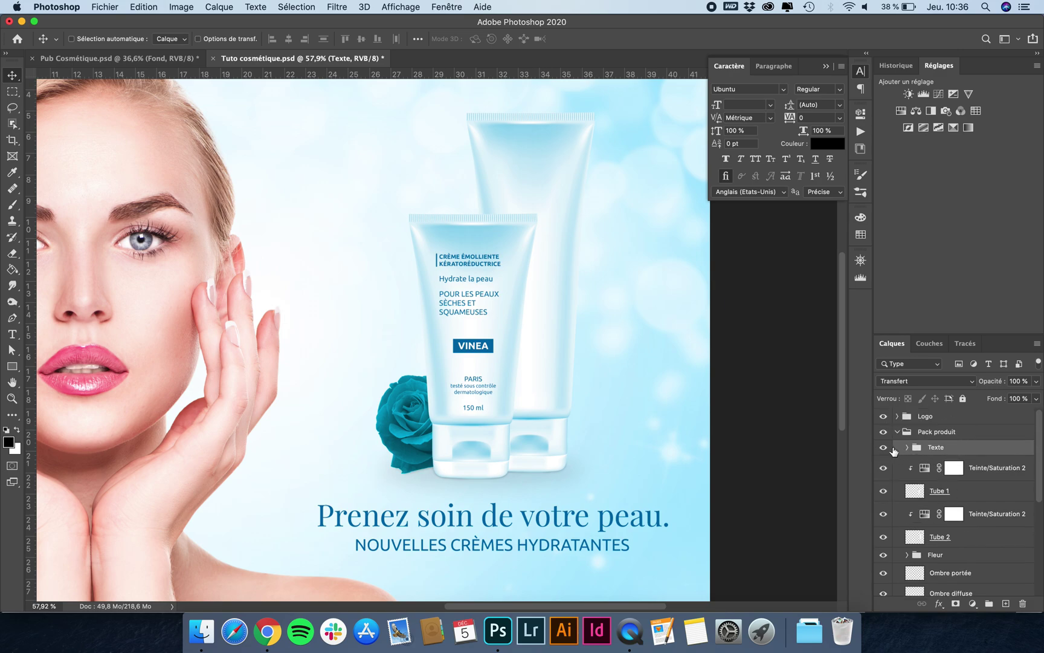
Copy the Texte group, paste it just above Tube 2's hue/saturation layer and place it on the upper part of the rear tube
left_click(884, 448)
left_click(884, 447)
key("super+c")
left_click(982, 514)
key("super+v")
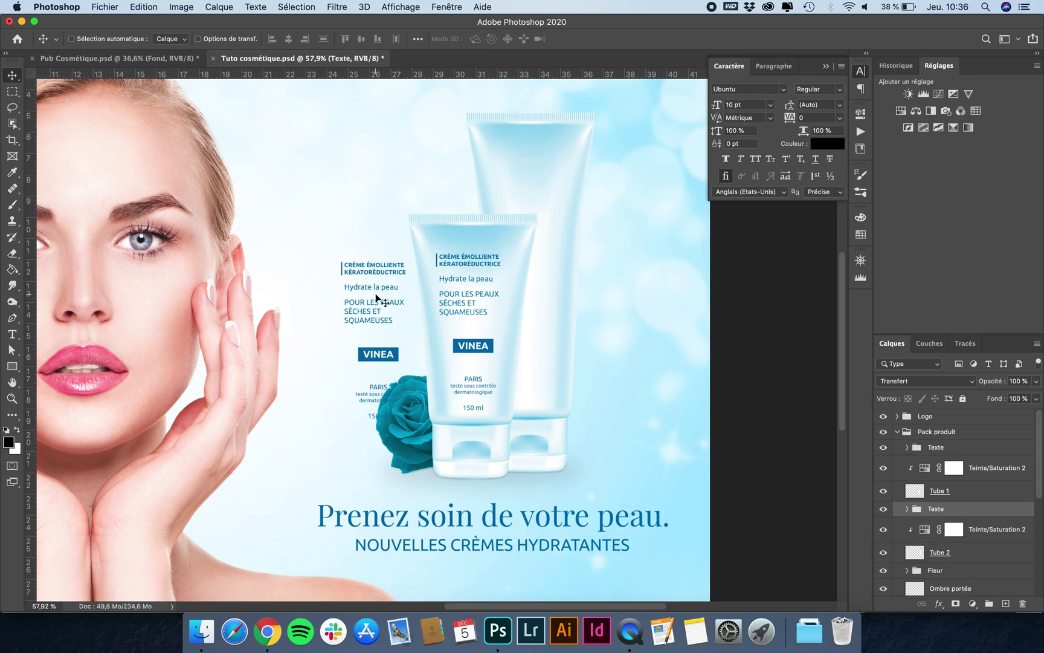
left_click_drag(375, 296, 530, 191)
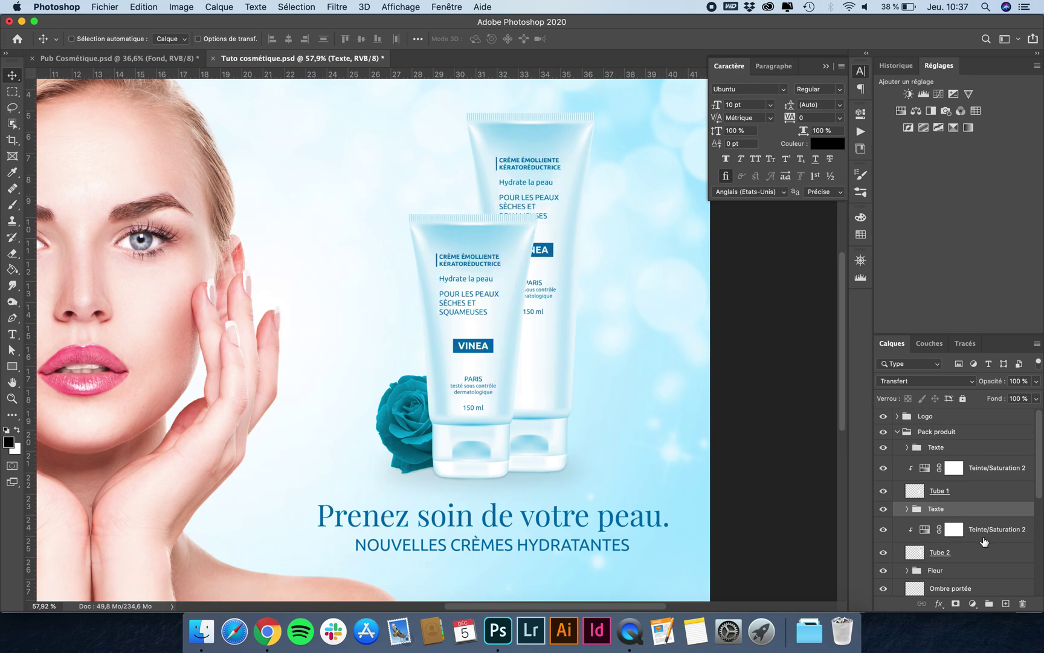
Centre the pasted Texte group horizontally on Tube 2
left_click(961, 554, "shift")
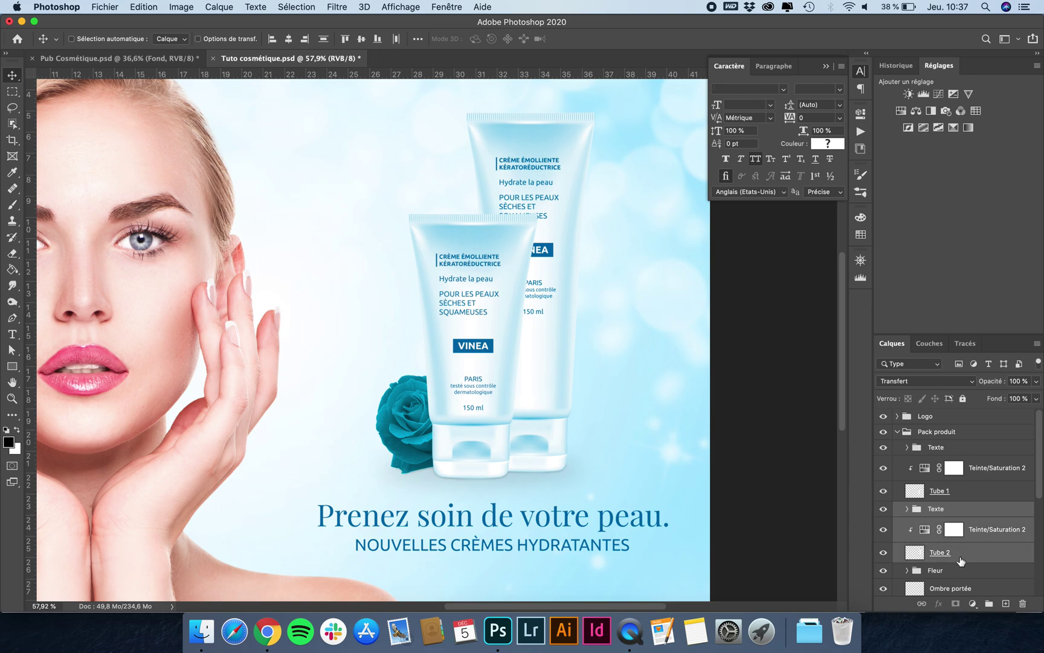
left_click(290, 40)
left_click(970, 513)
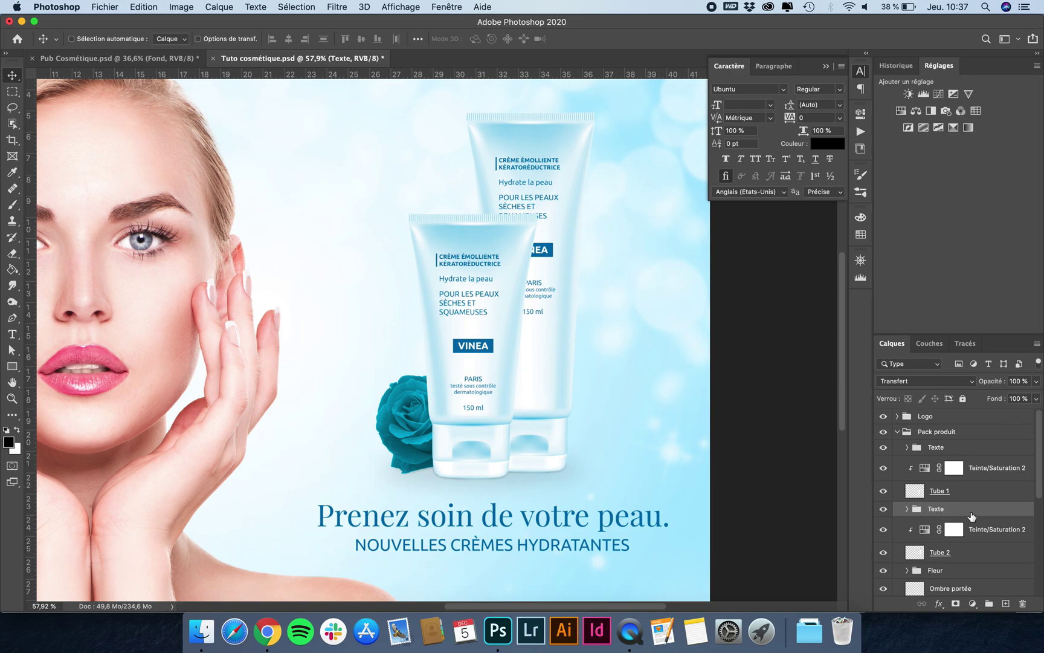
Group the front tube's Texte group, hue/saturation adjustment and tube layer, and name the group "Tube 1"
left_click(952, 449)
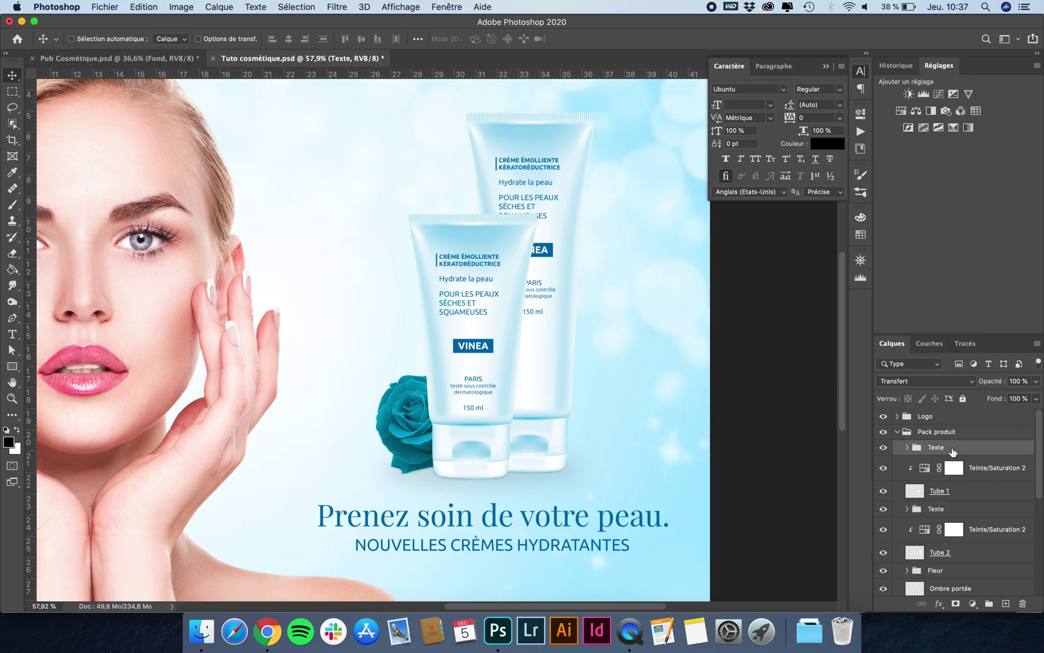
left_click(965, 496, "shift")
left_click(989, 604)
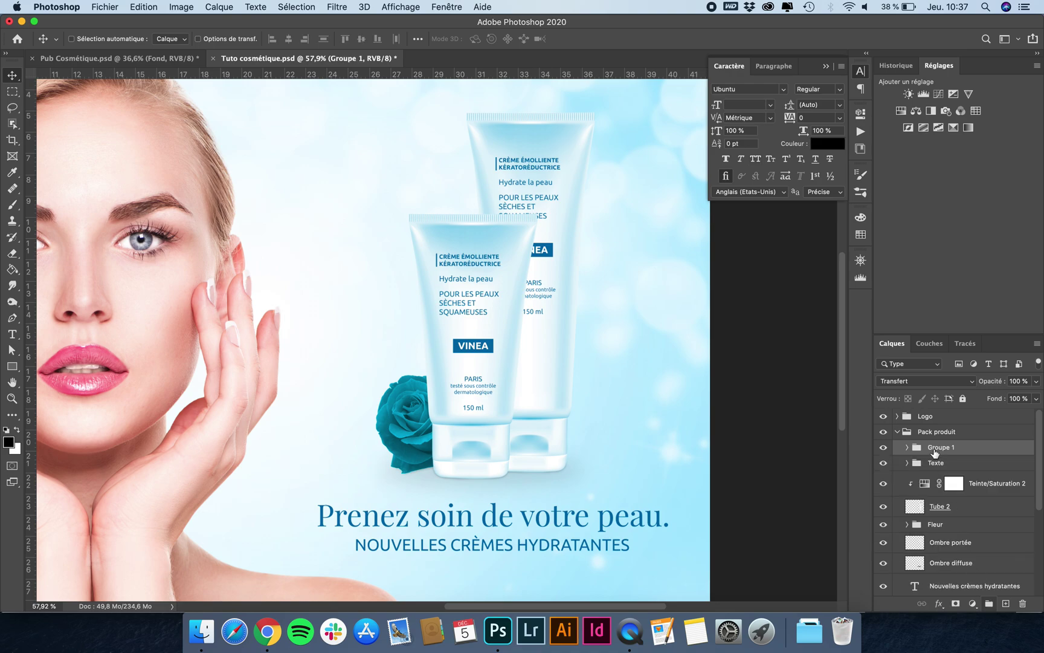
double_click(934, 449)
type("Tub")
key("Return")
Group the rear tube's Texte group, hue/saturation adjustment and tube layer as "Tube 2"
left_click(952, 464)
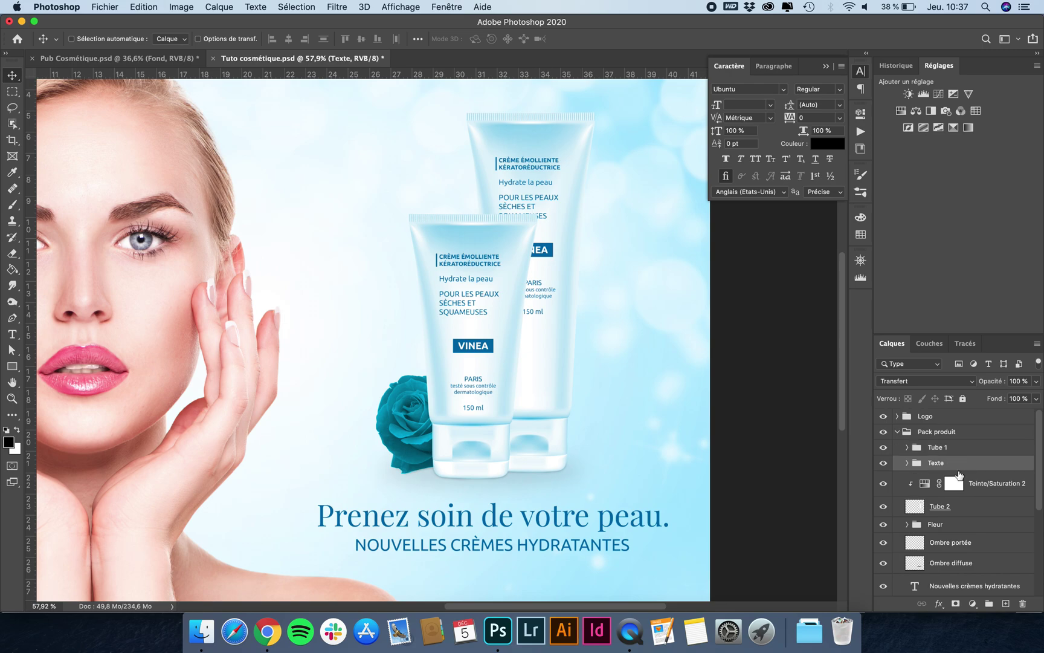
left_click(953, 504, "shift")
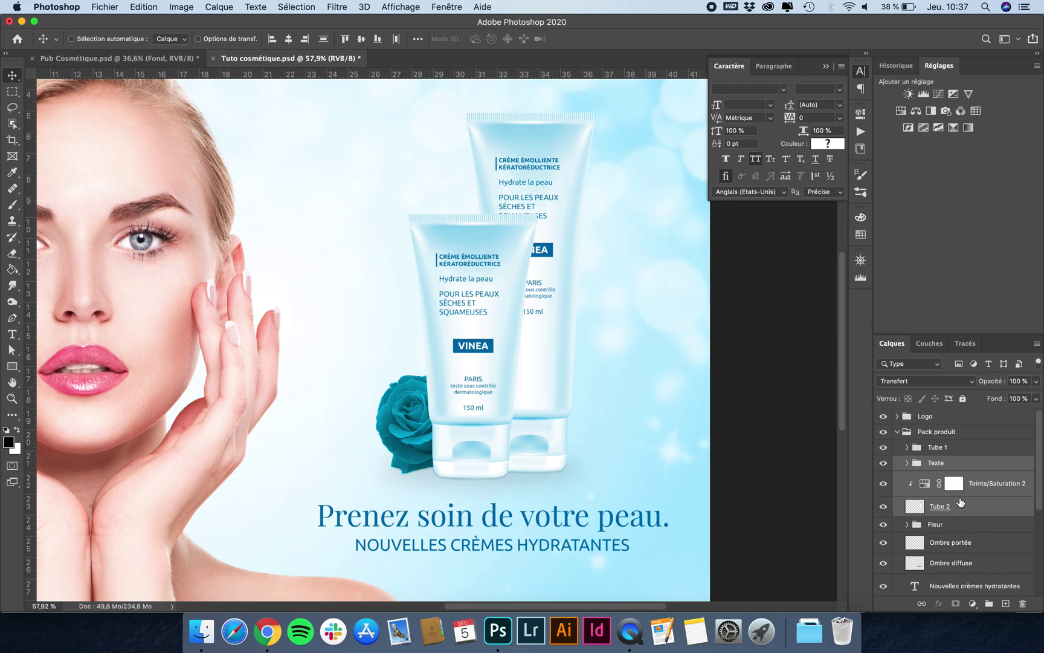
left_click(989, 602)
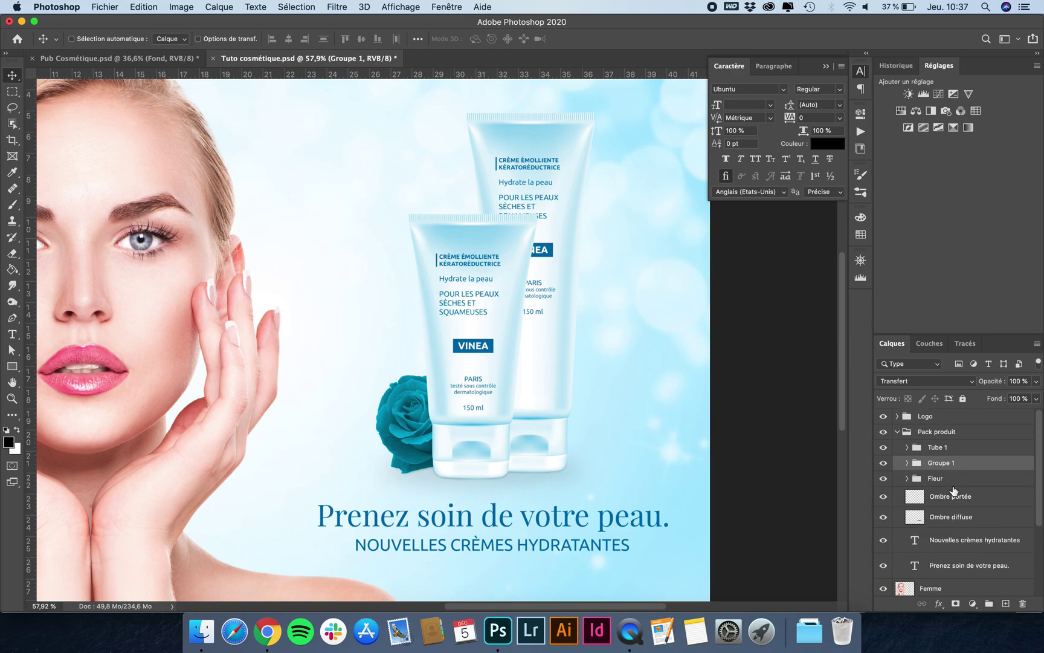
double_click(940, 462)
type("Tube 2")
key("Return")
Expand the Tube 2 group and its Texte group, and move the rear tube's logo lower
left_click(907, 463)
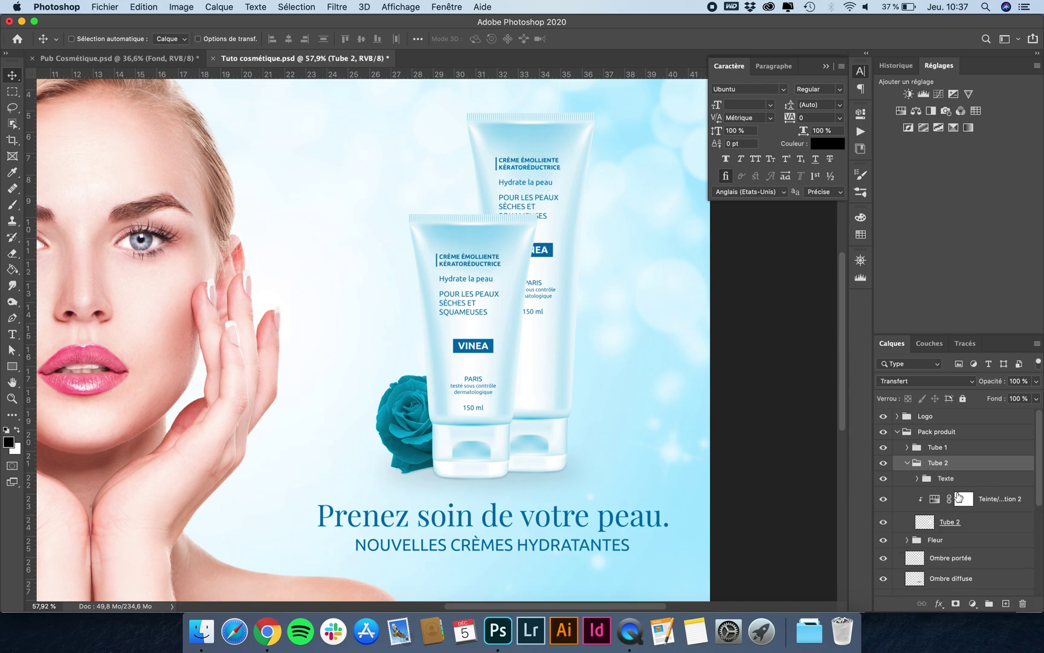
left_click(917, 478)
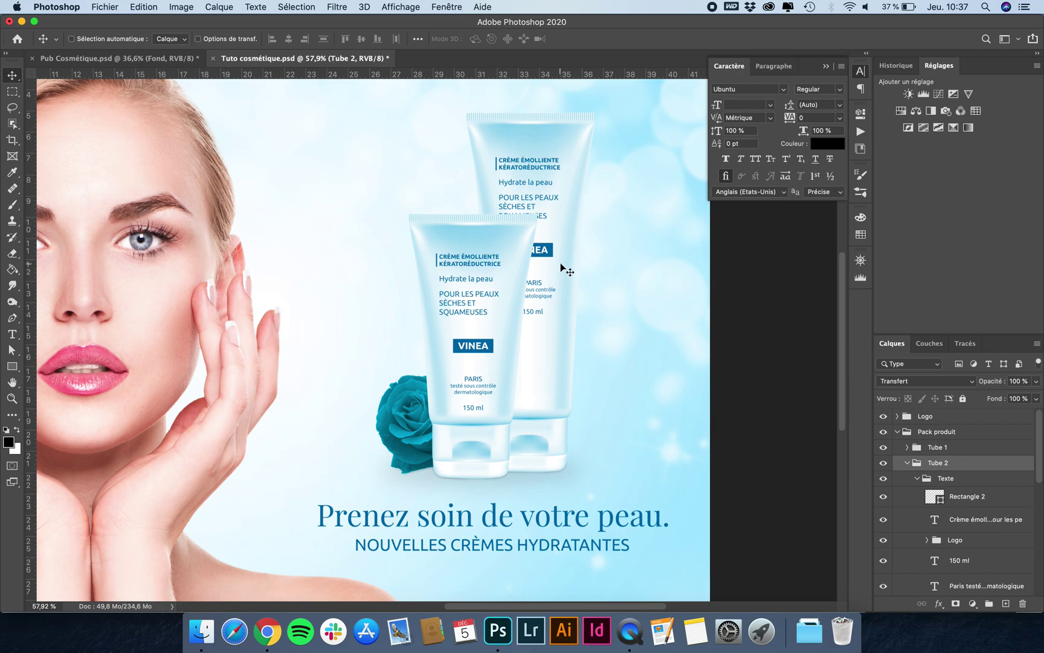
left_click(966, 542)
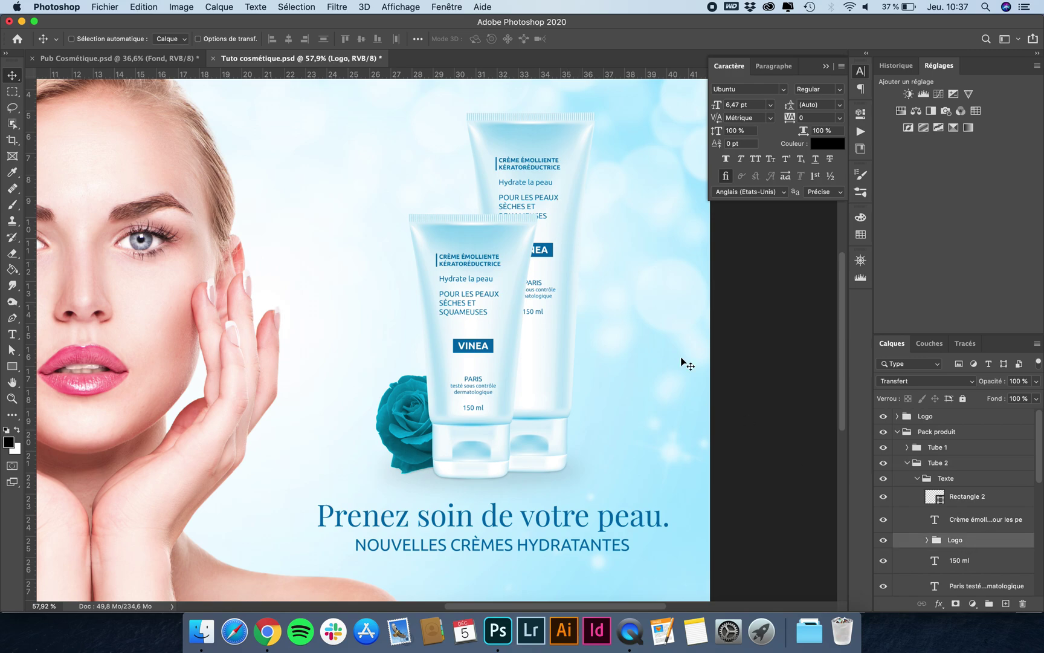
left_click_drag(553, 249, 556, 292)
Move the 150 ml text and the Paris block together down to the lower part of the rear tube
left_click(973, 562)
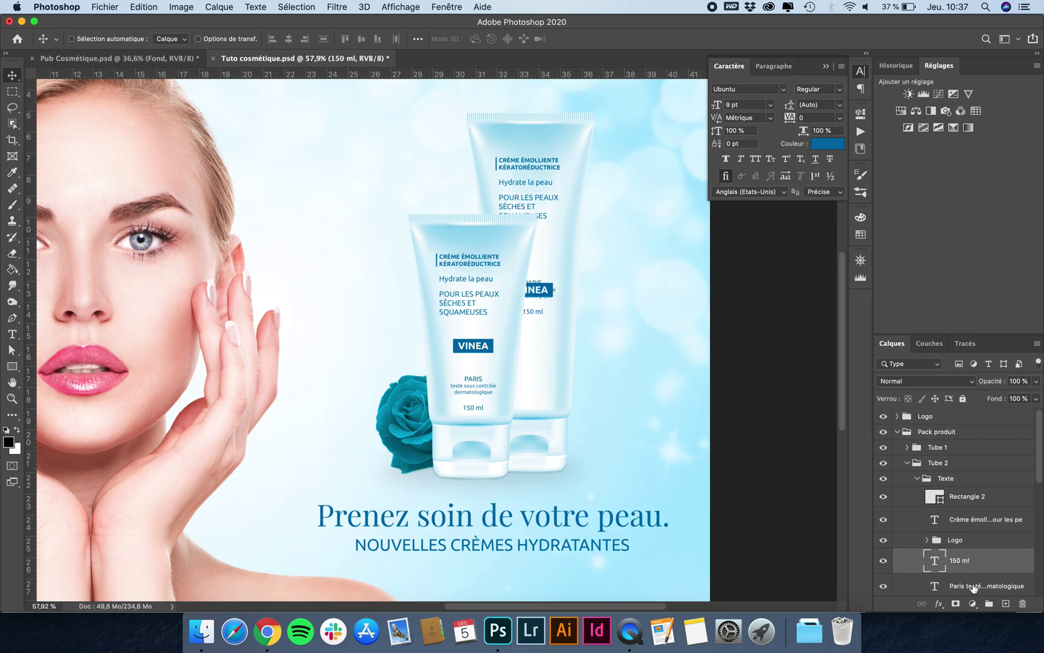
left_click(989, 591, "shift")
left_click_drag(562, 304, 560, 390)
scroll(561, 390, "up", 5)
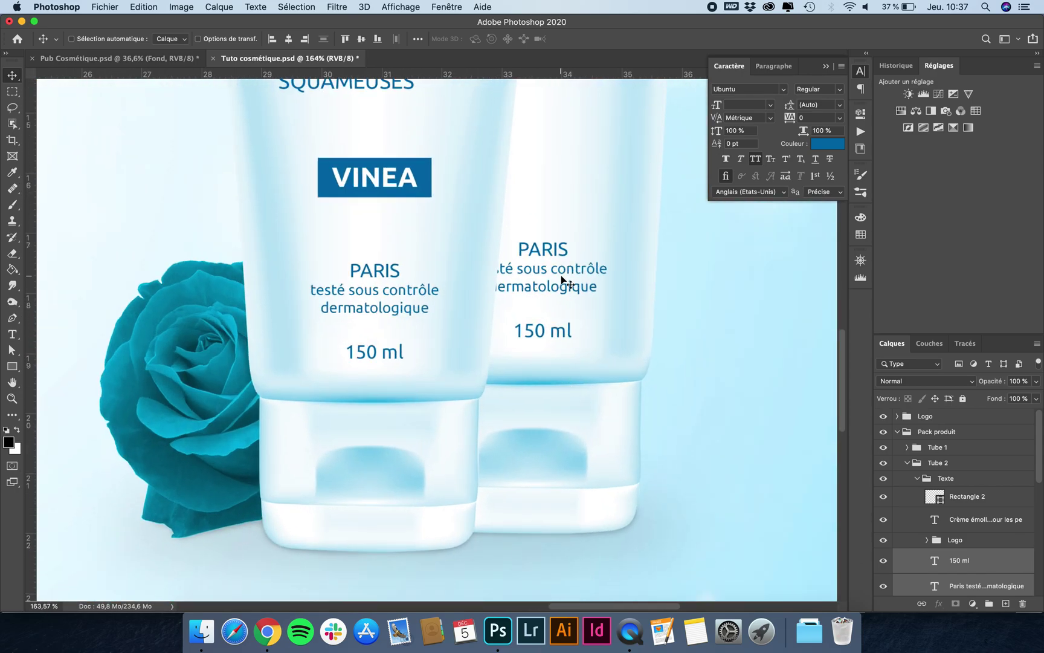
left_click_drag(562, 276, 561, 269)
Change the rear tube's volume text to "300 ml"
key("t")
left_click_drag(547, 324, 495, 322)
type("300")
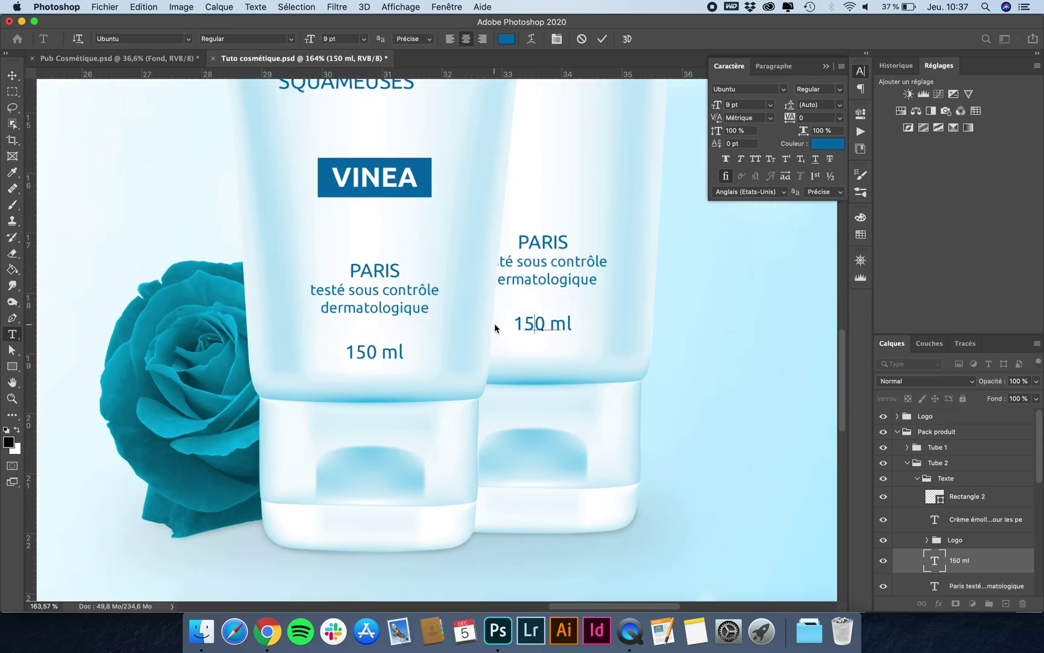
left_click(12, 74)
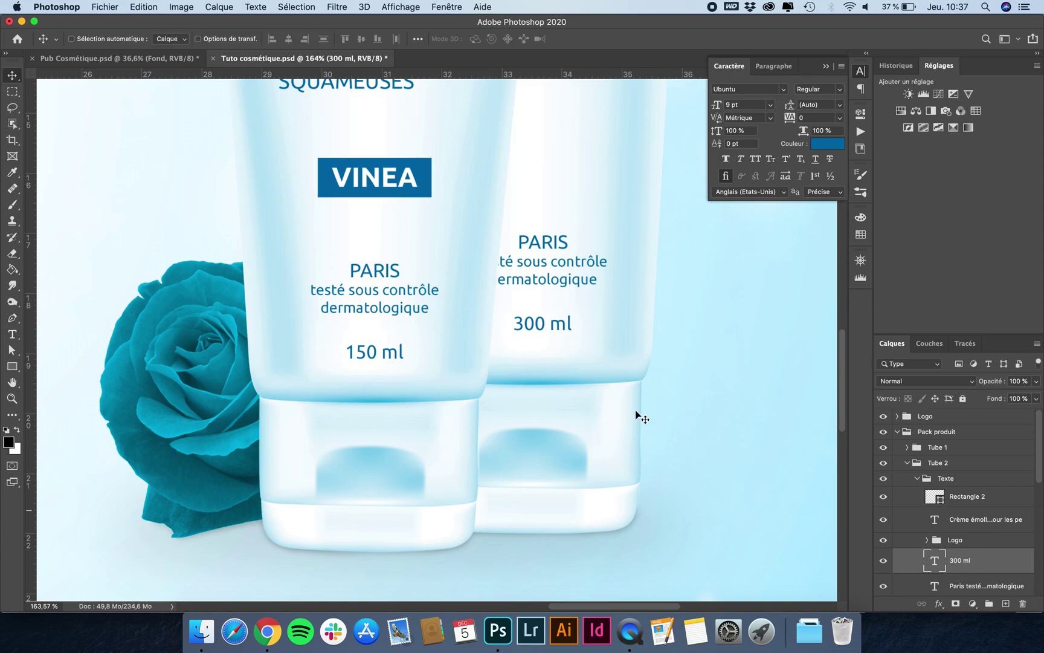
Hide the character settings and examine the whole advertisement with both labelled tubes
scroll(636, 409, "down", 3)
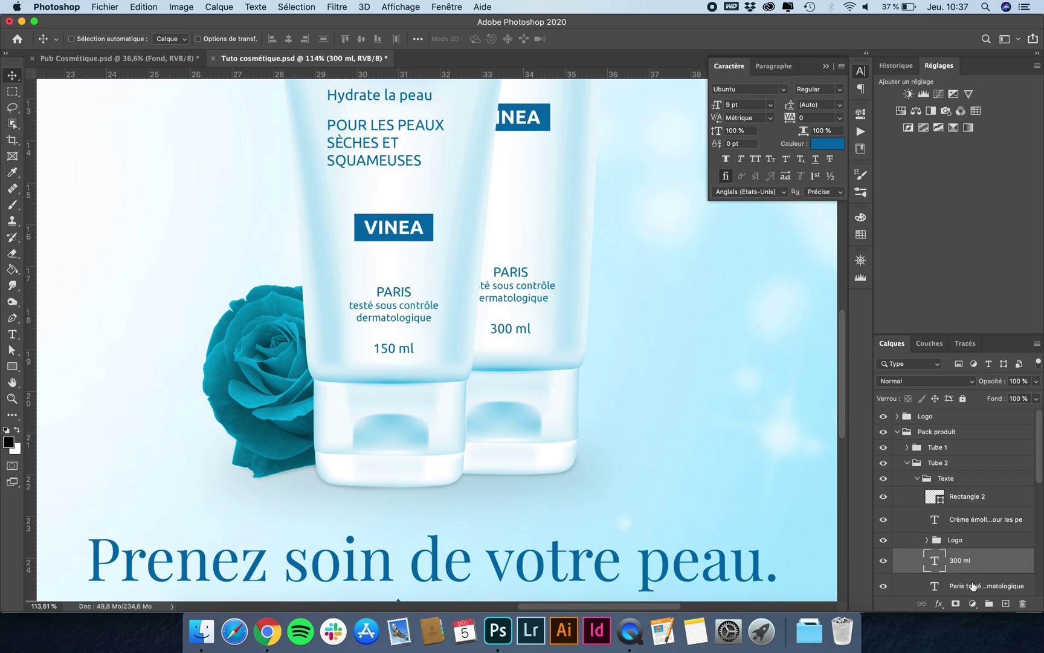
left_click(973, 586, "shift")
scroll(688, 569, "down", 2)
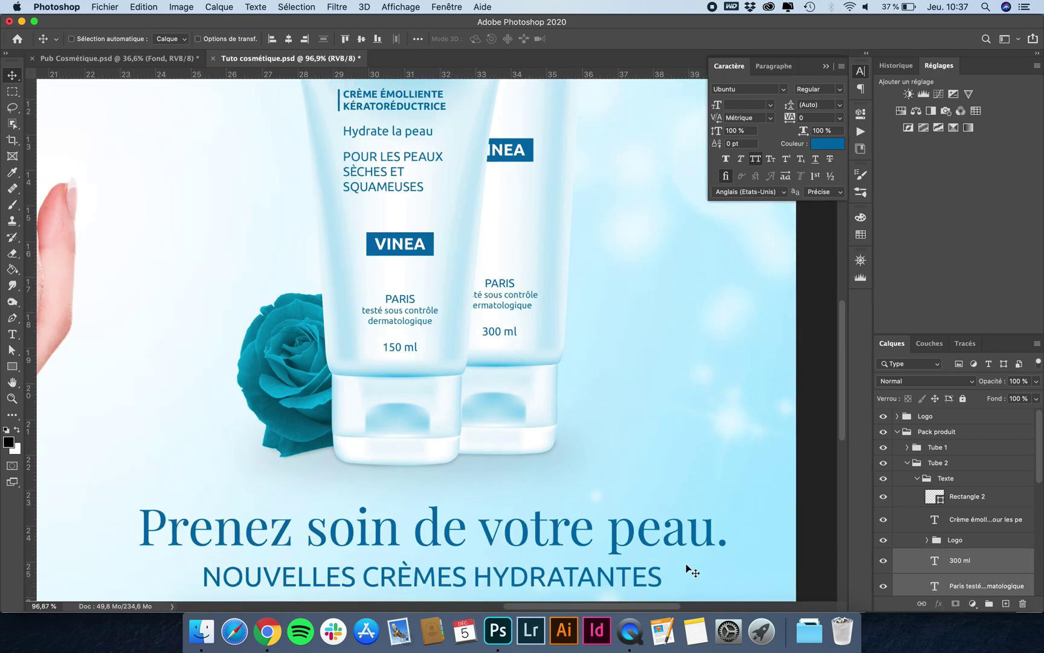
scroll(687, 566, "down", 4)
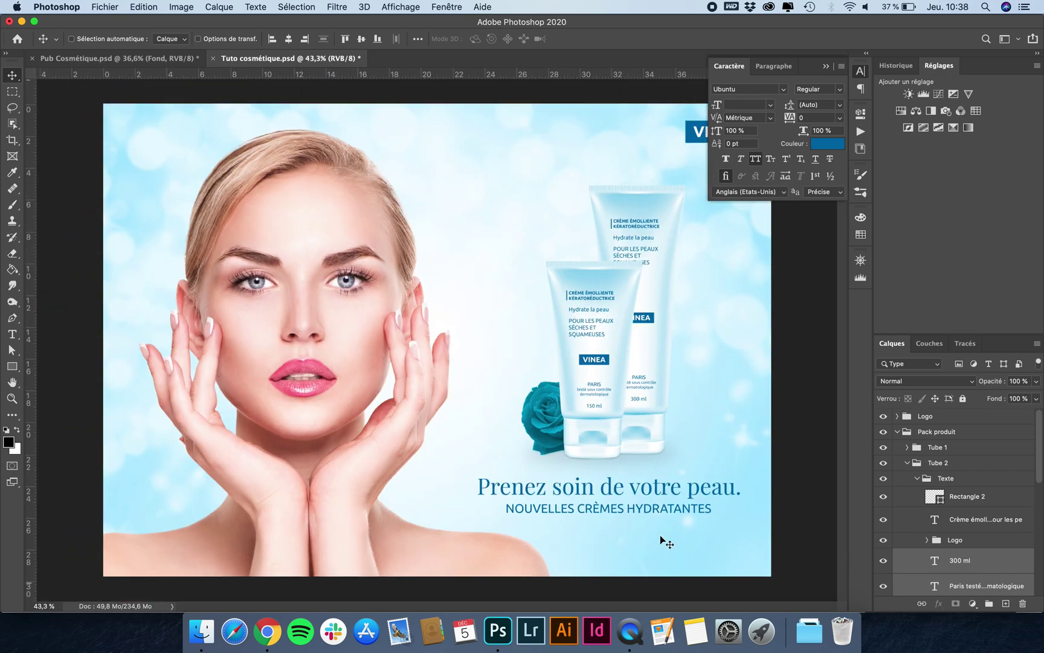
scroll(659, 538, "down", 2)
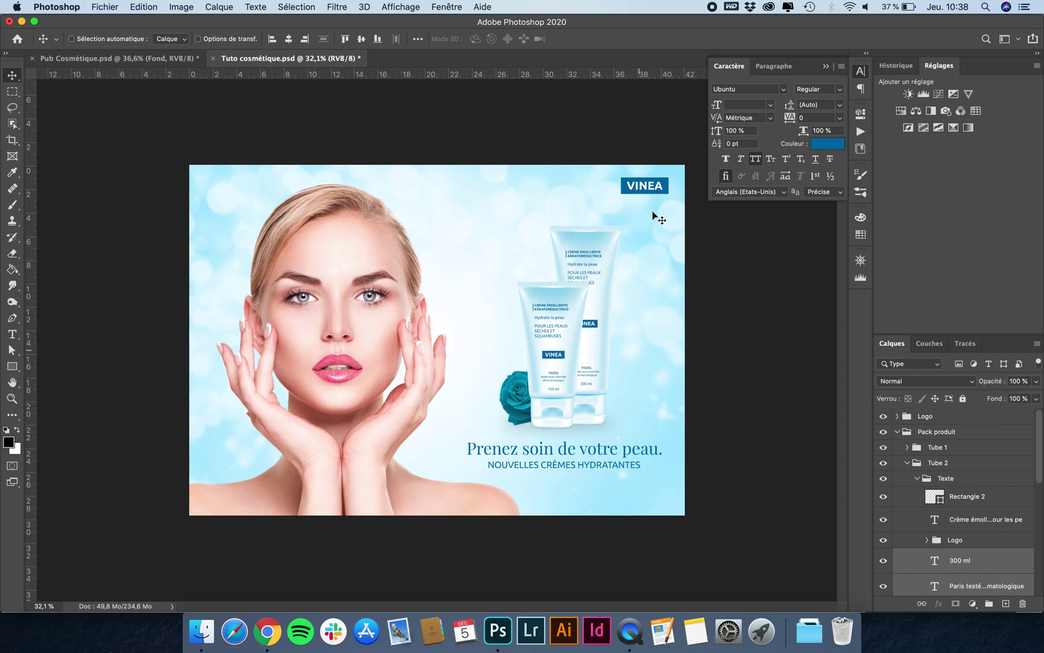
left_click(738, 66)
scroll(590, 279, "down", 1)
scroll(589, 279, "down", 1)
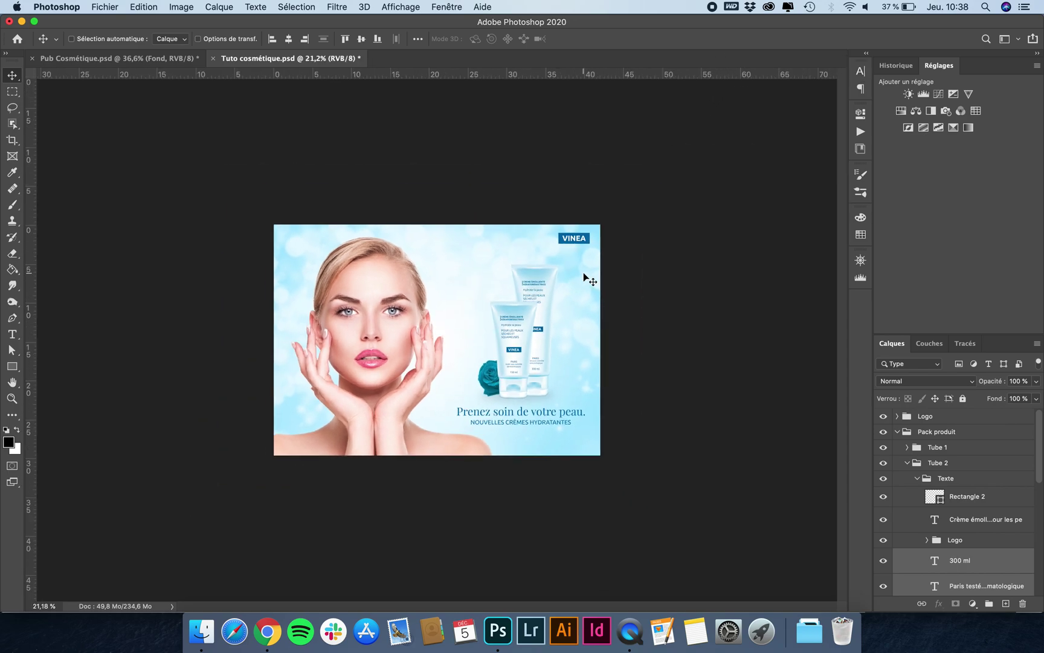
scroll(584, 277, "up", 1)
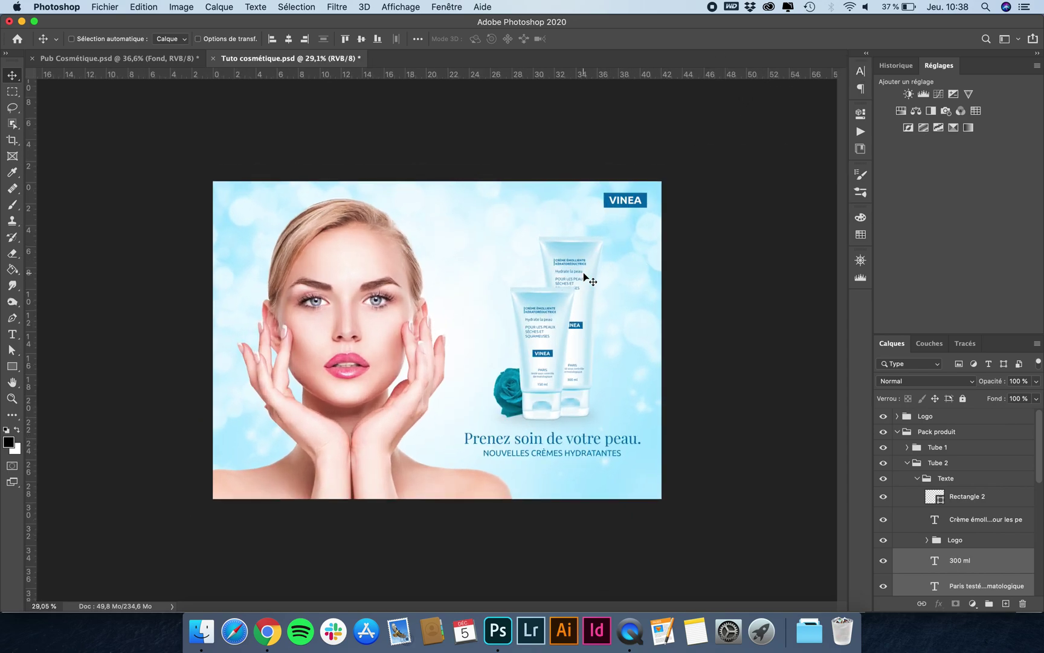